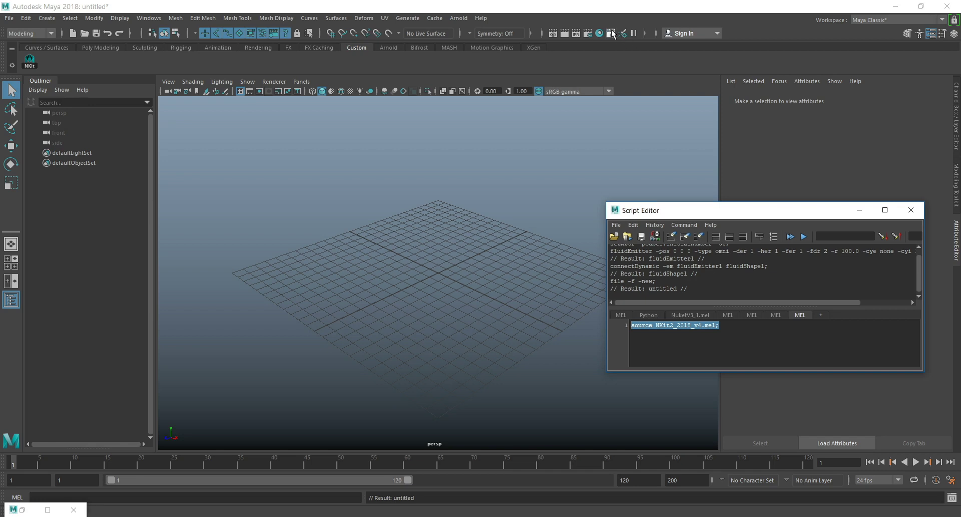
Look through the installed plug-ins in the Plug-in Manager and close it.
left_click(611, 33)
left_click(514, 91)
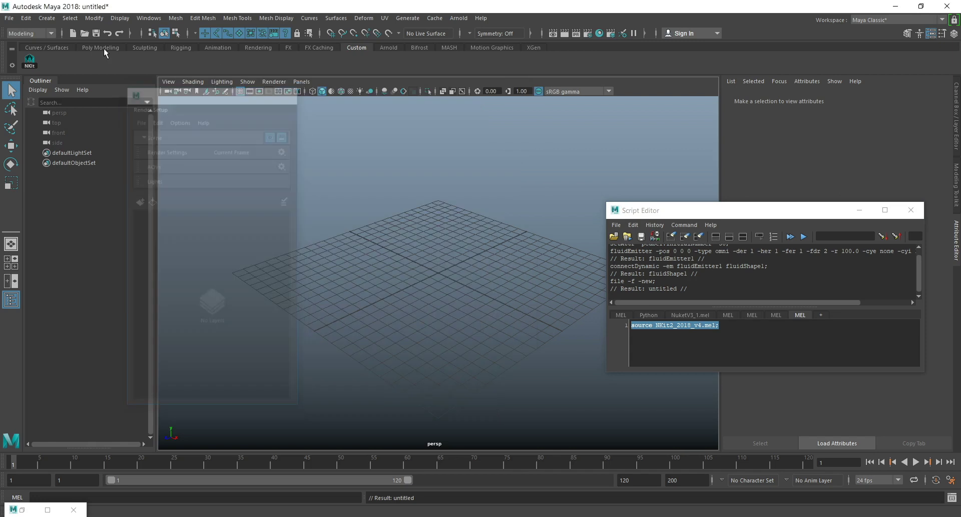
left_click(149, 18)
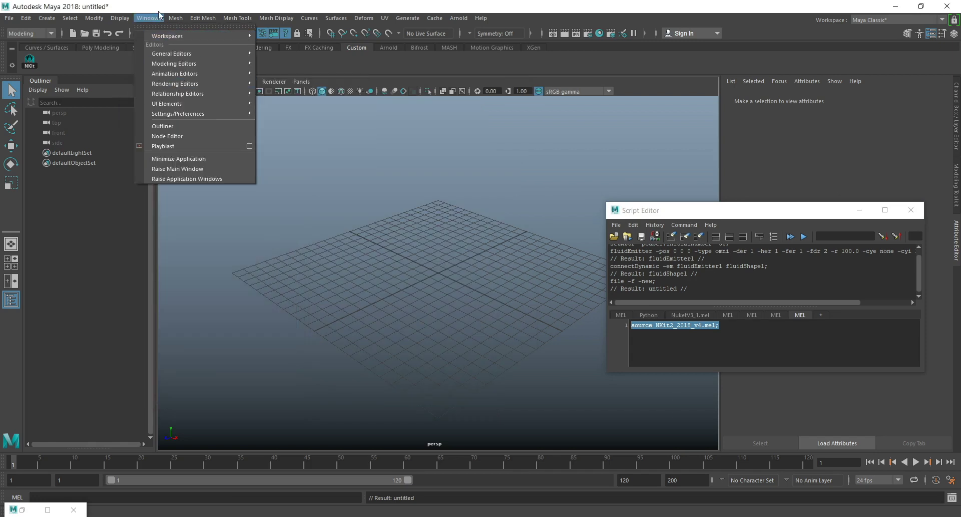
mouse_move(194, 95)
mouse_move(195, 114)
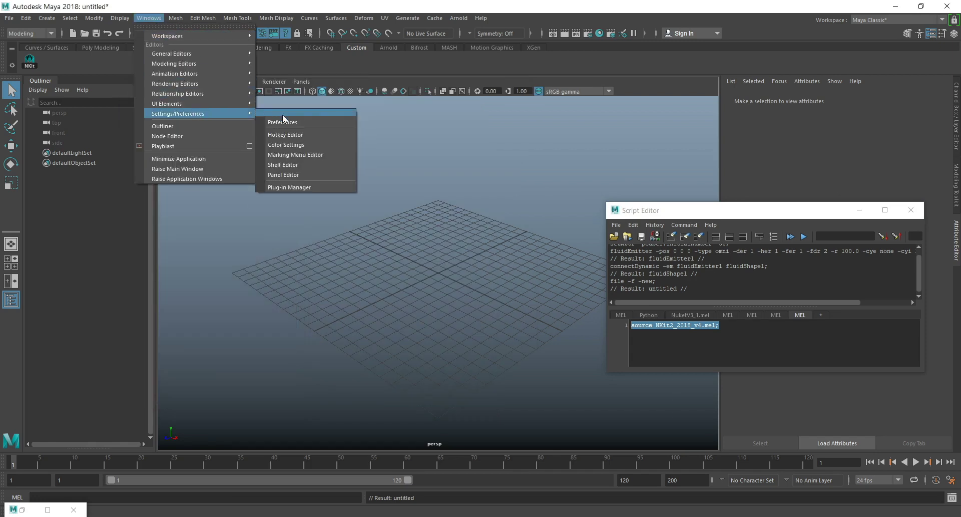
left_click(316, 186)
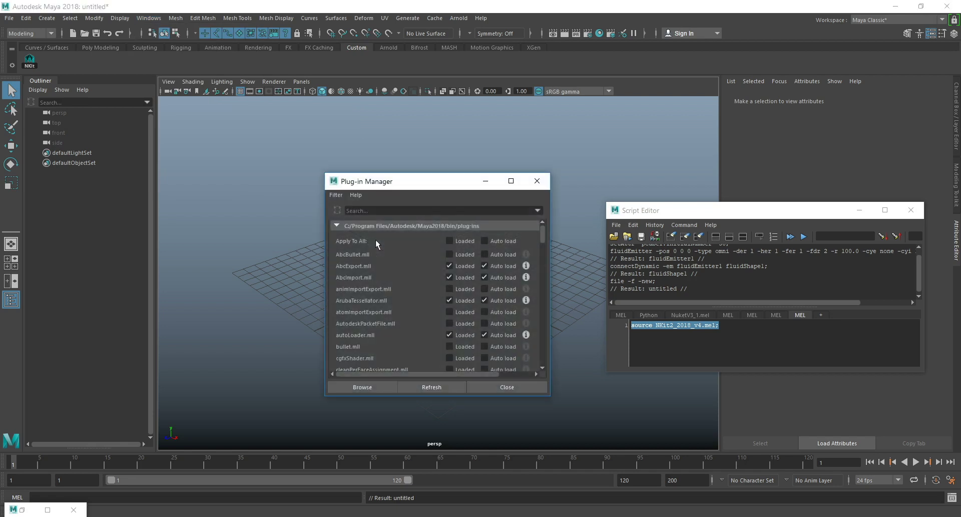
scroll(463, 317, "down", 10)
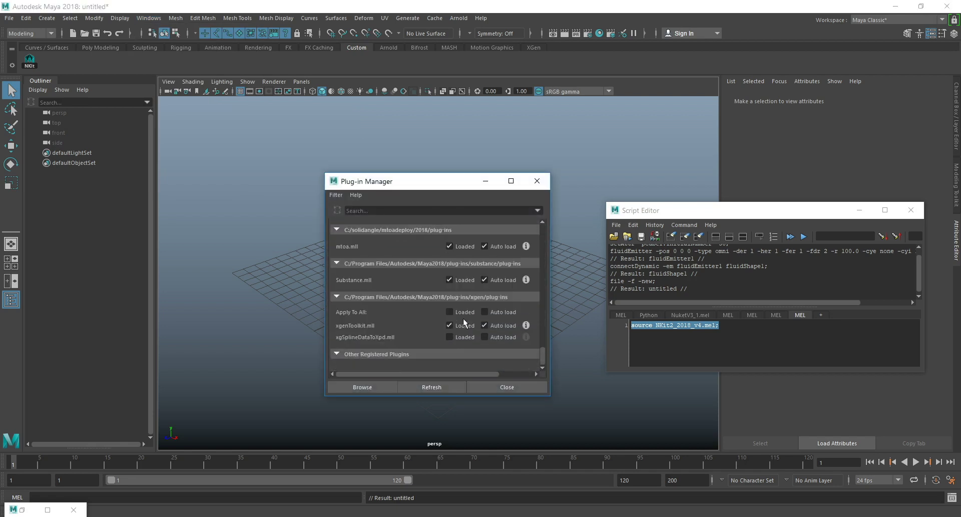
scroll(464, 322, "up", 3)
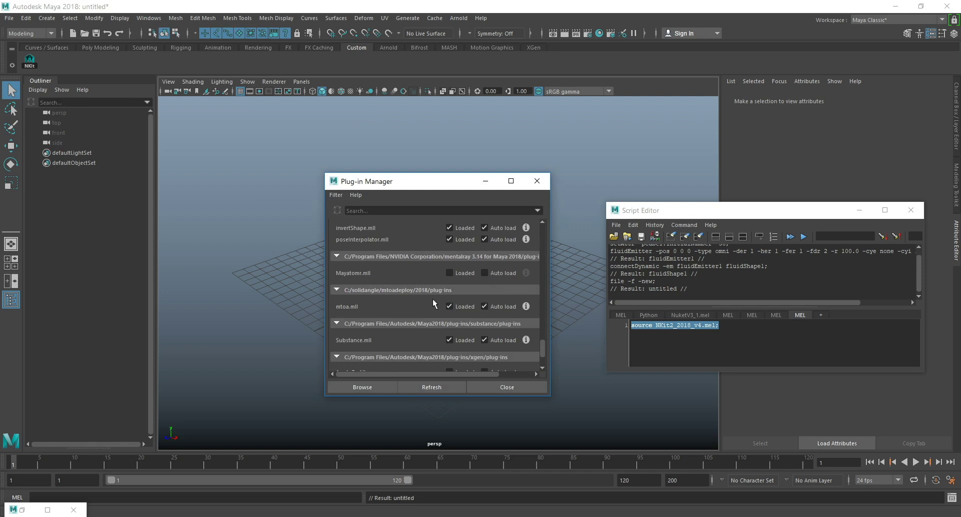
left_click(537, 181)
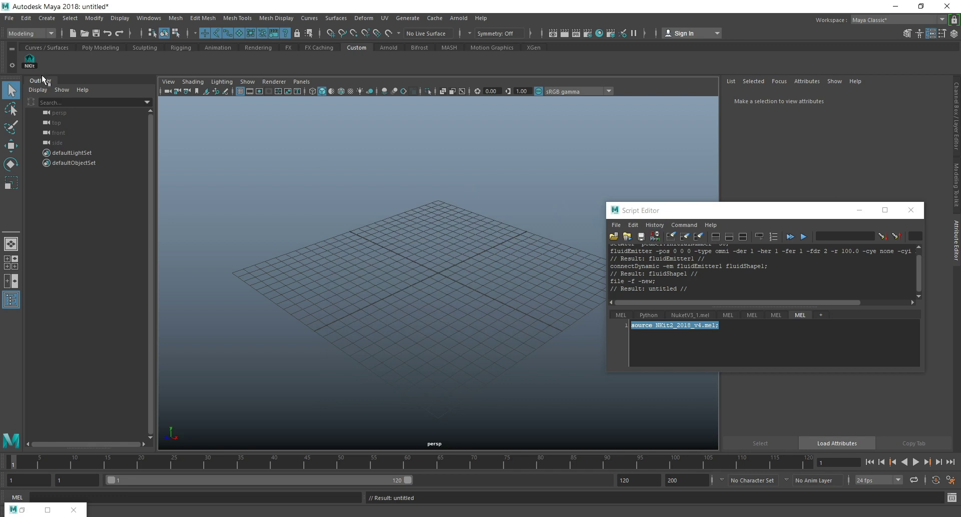
Reposition and reopen the Script Editor, and select the MEL line source NKit2_2018_v4.mel;.
left_click_drag(687, 213, 625, 202)
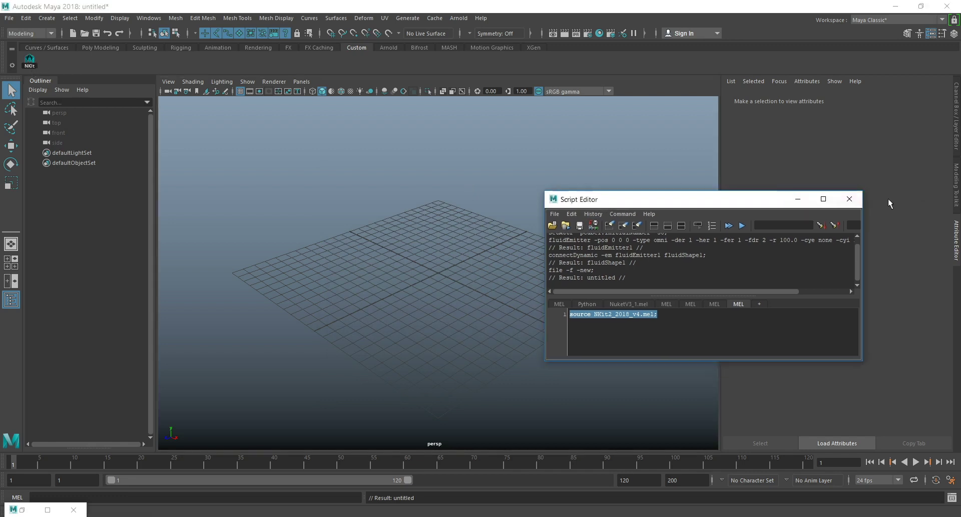
left_click(849, 200)
left_click(952, 498)
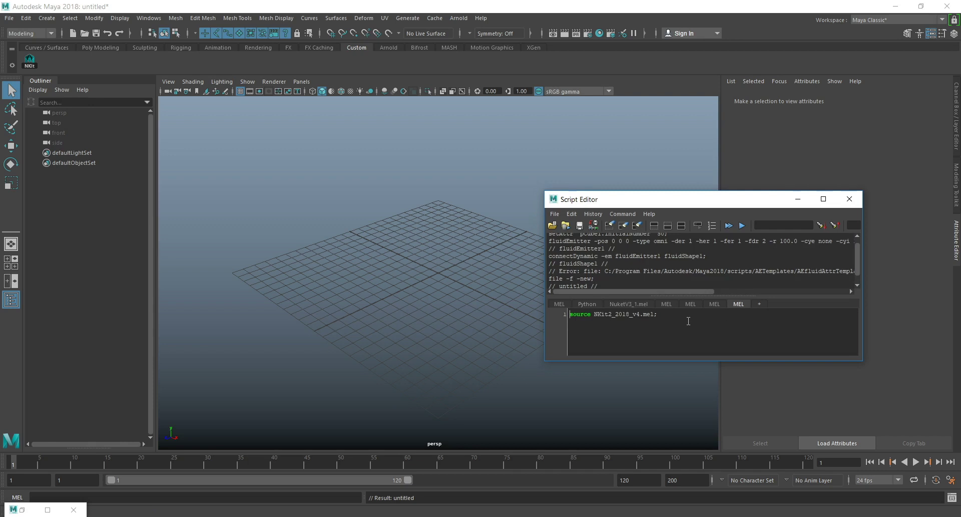
left_click_drag(681, 314, 570, 314)
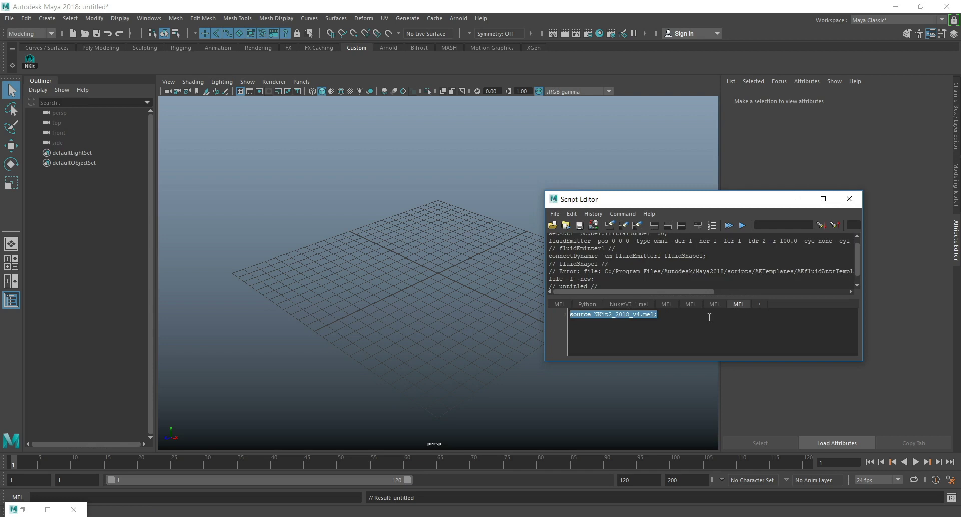
Switch to File Explorer, check the path of the Maya 2018 scripts folder holding NKit2_2018_v4.mel, and minimize the window.
key("alt+Tab")
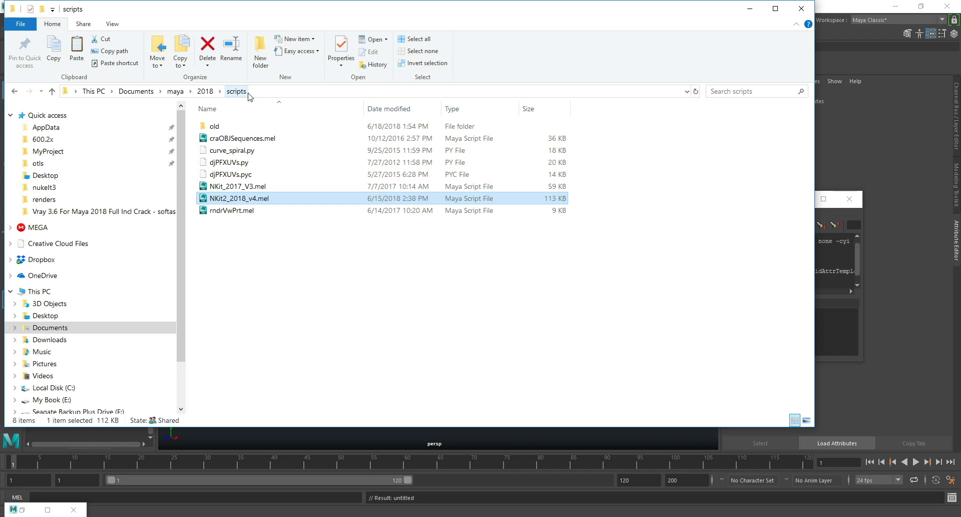
left_click(273, 92)
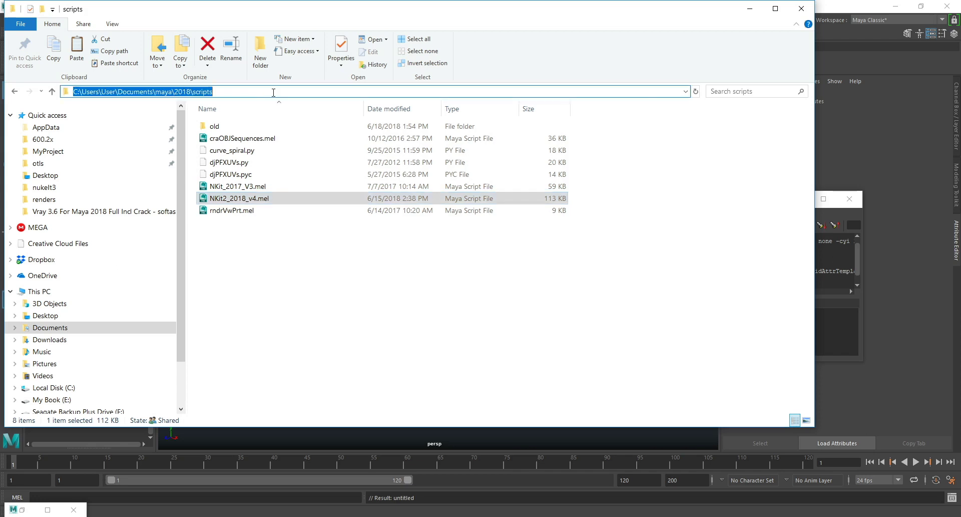
left_click(300, 292)
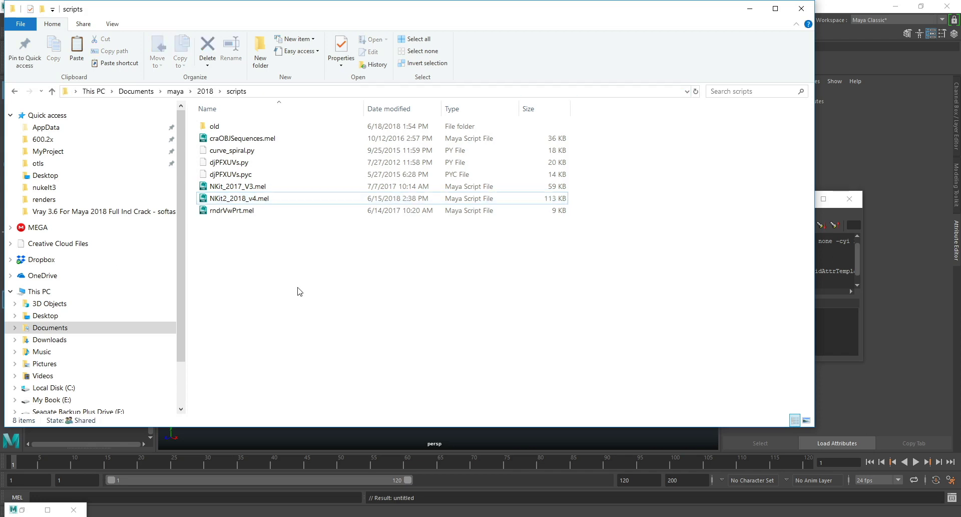
left_click(285, 92)
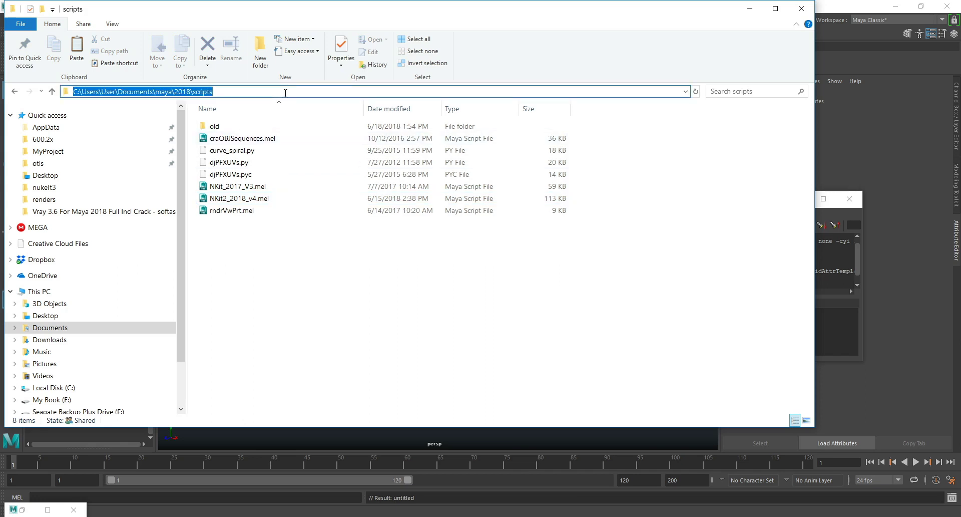
left_click(751, 9)
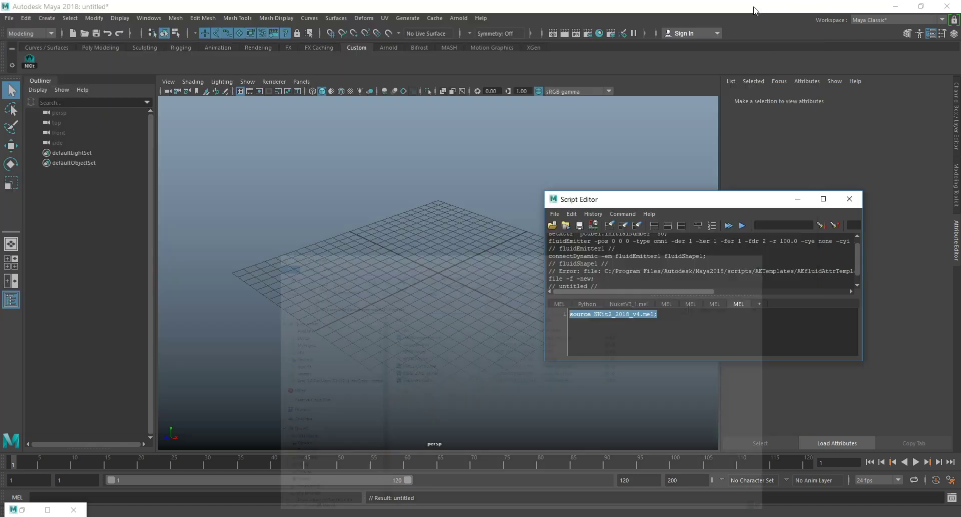
Save the line source NKit2_2018_v4.mel; to the Custom shelf as Nkit2, and delete that duplicate shelf item.
left_click_drag(676, 316, 559, 317)
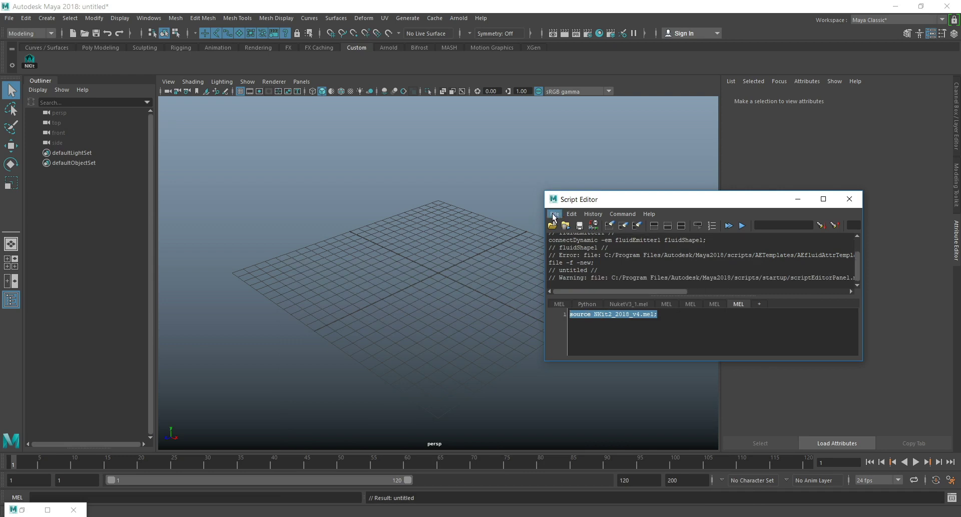
left_click(554, 214)
left_click(596, 262)
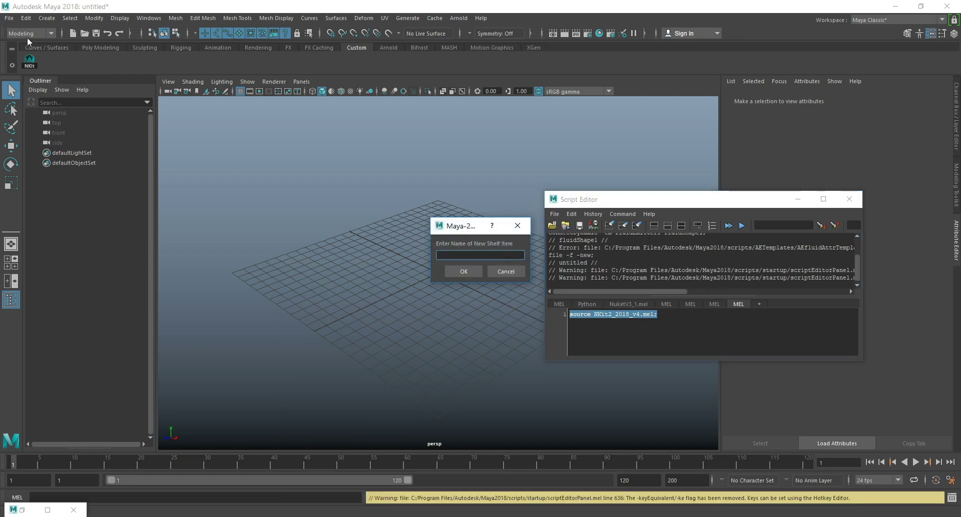
type("Nkit2")
key("Return")
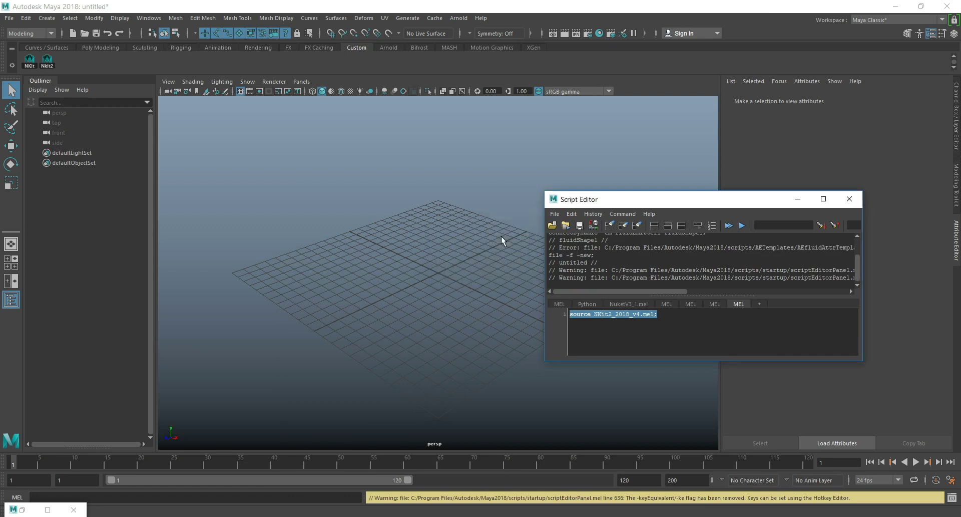
right_click(56, 70)
left_click(69, 101)
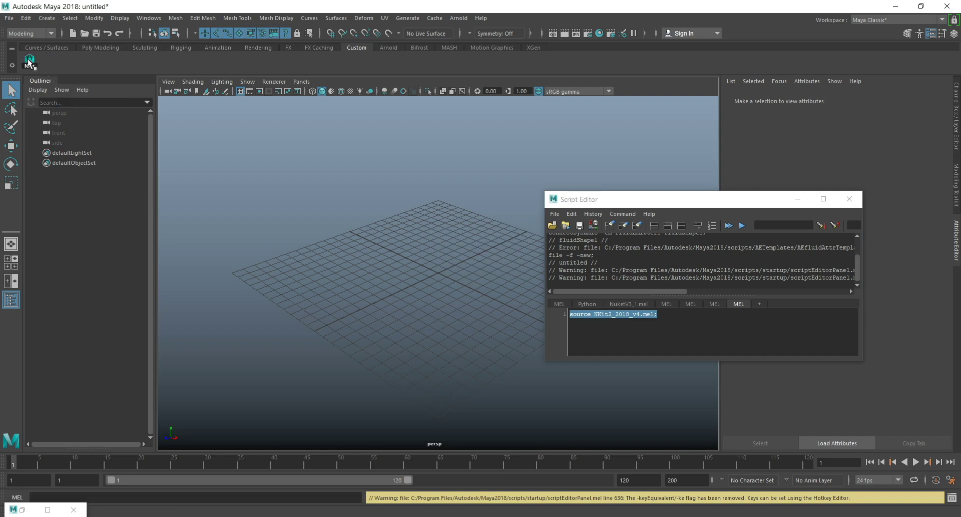
Bring up the Hypershade and close its window completely instead of leaving it minimized.
left_click(599, 33)
left_click_drag(231, 49, 271, 106)
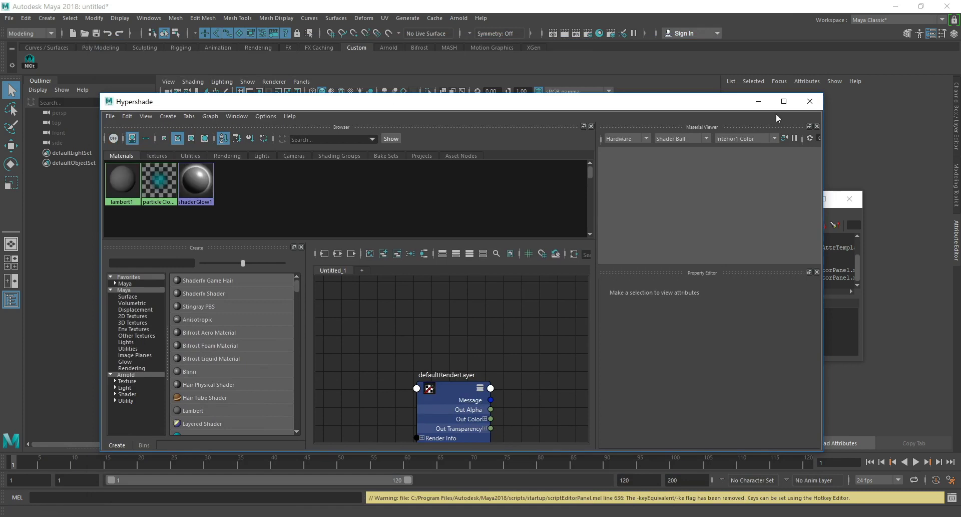
left_click(809, 104)
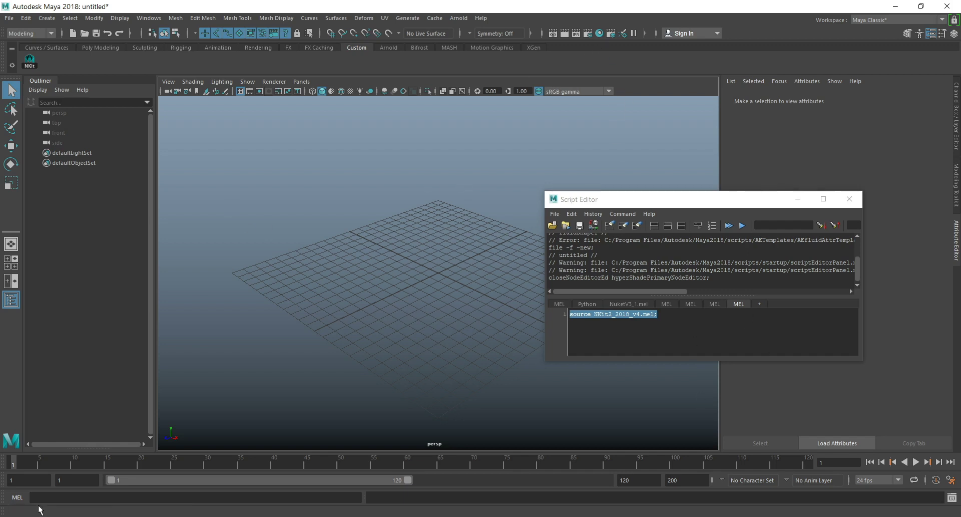
left_click(599, 33)
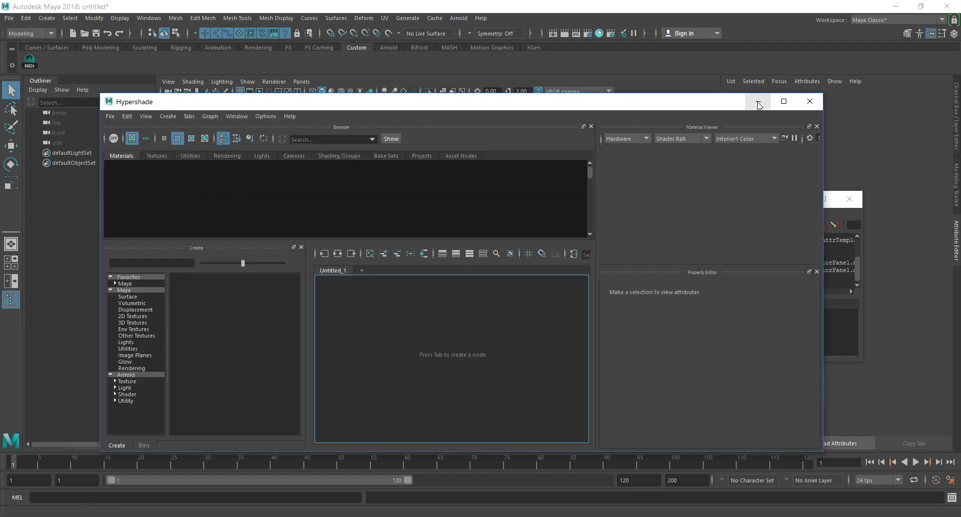
left_click(758, 101)
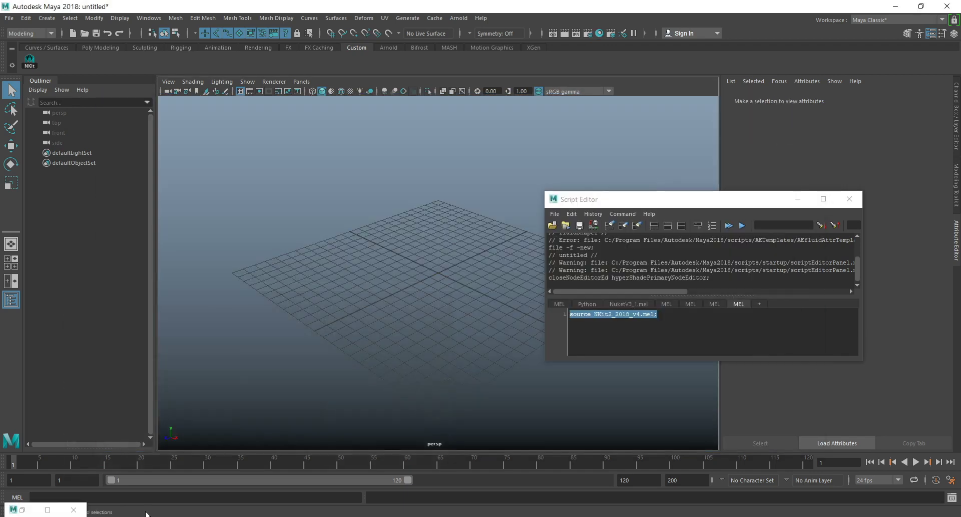
left_click(67, 513)
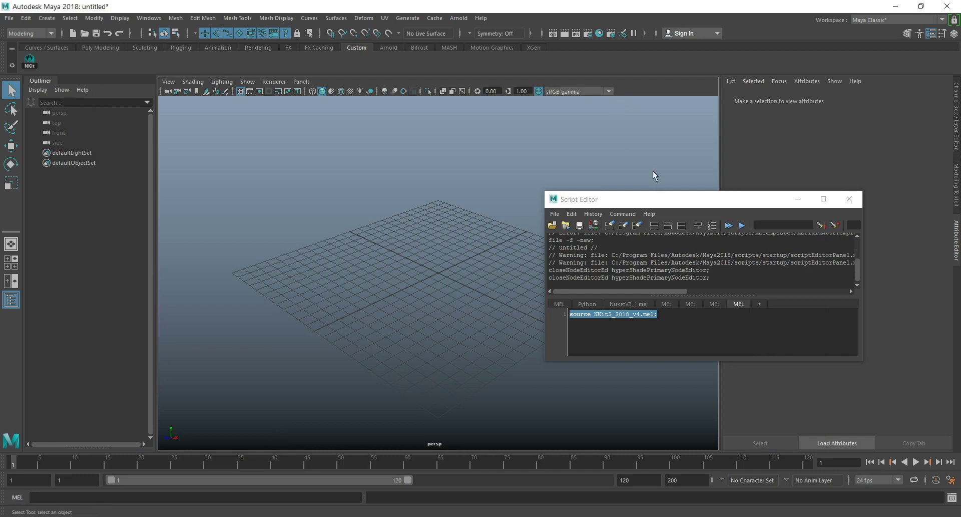
Launch the NKit script from the Custom shelf and set Sections to 80 in the Nuke It 2018 window.
left_click_drag(654, 200, 664, 179)
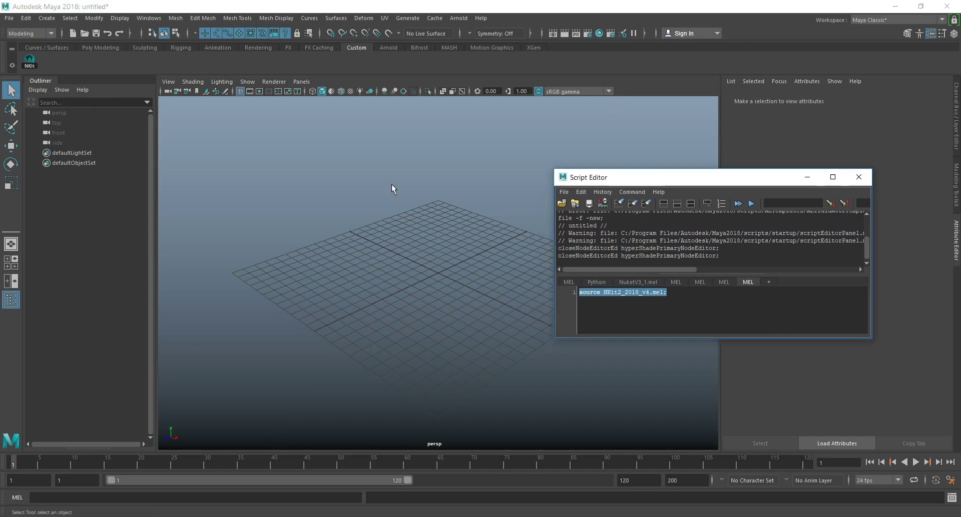
left_click(28, 60)
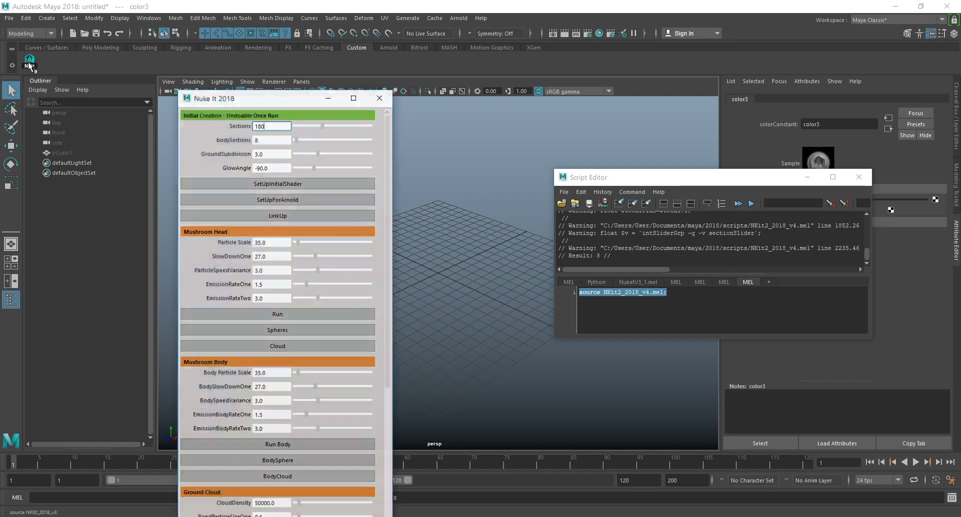
left_click_drag(279, 125, 0, 57)
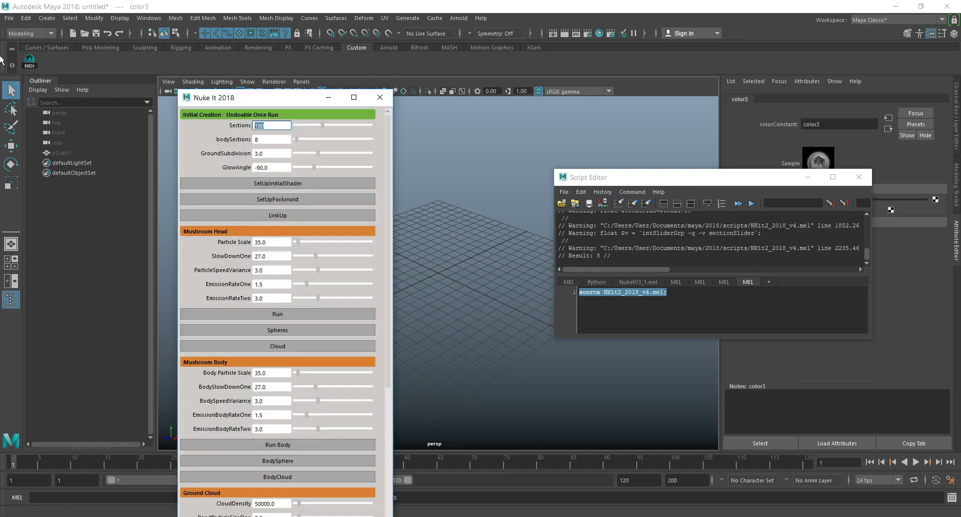
type("8")
key("Return")
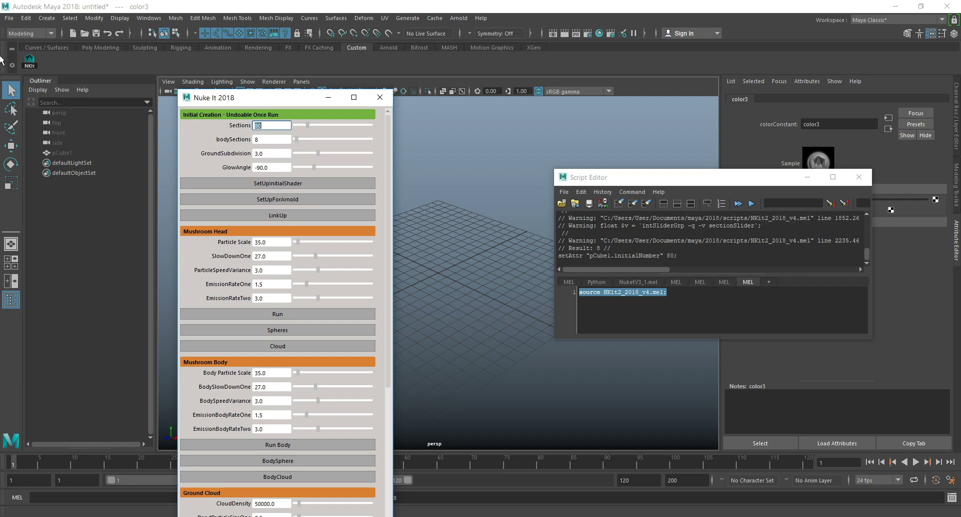
Move the Nuke It 2018 window clear of the viewport and run SetUpInitialShader.
left_click(265, 140)
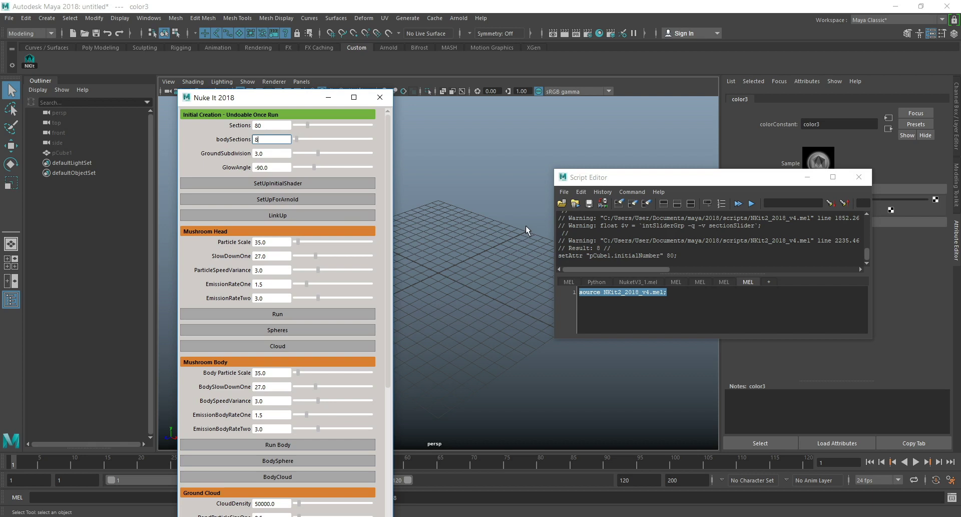
left_click_drag(263, 99, 214, 42)
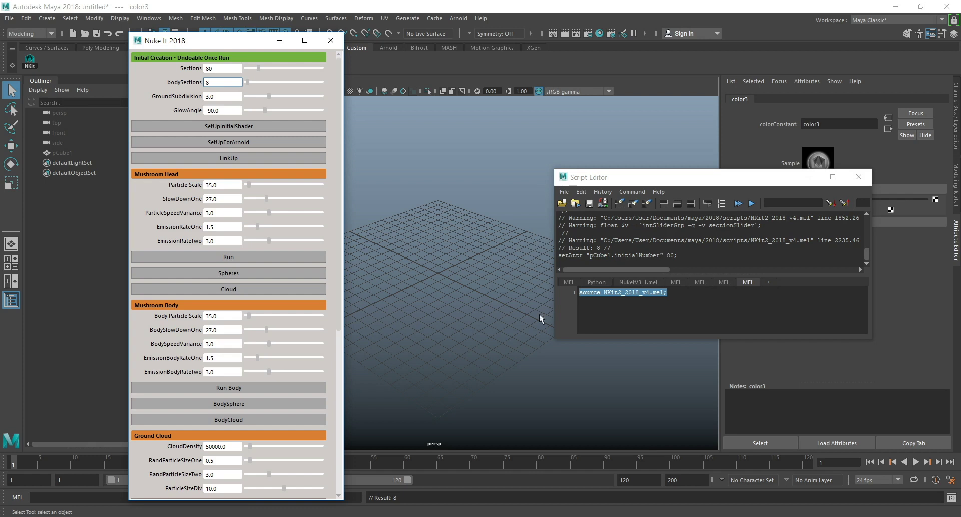
left_click_drag(205, 48, 198, 24)
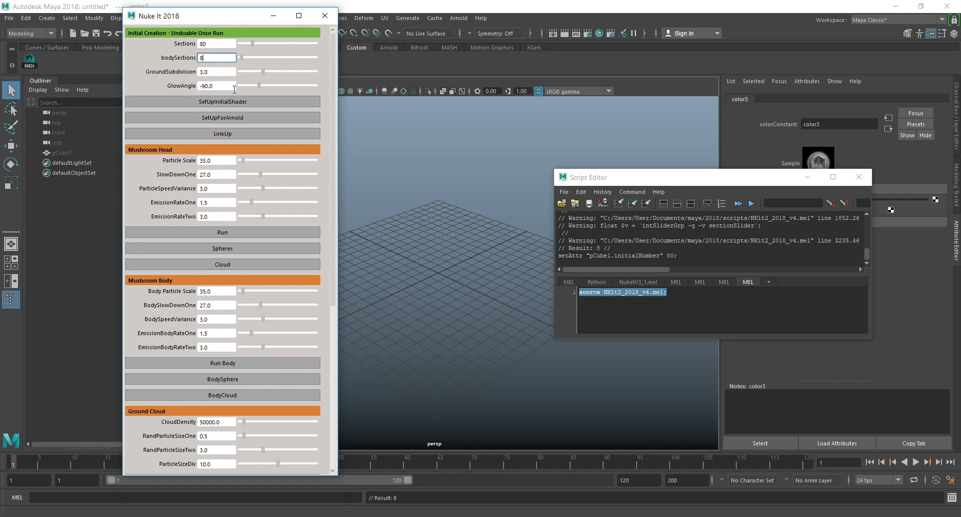
left_click(215, 71)
left_click(228, 102)
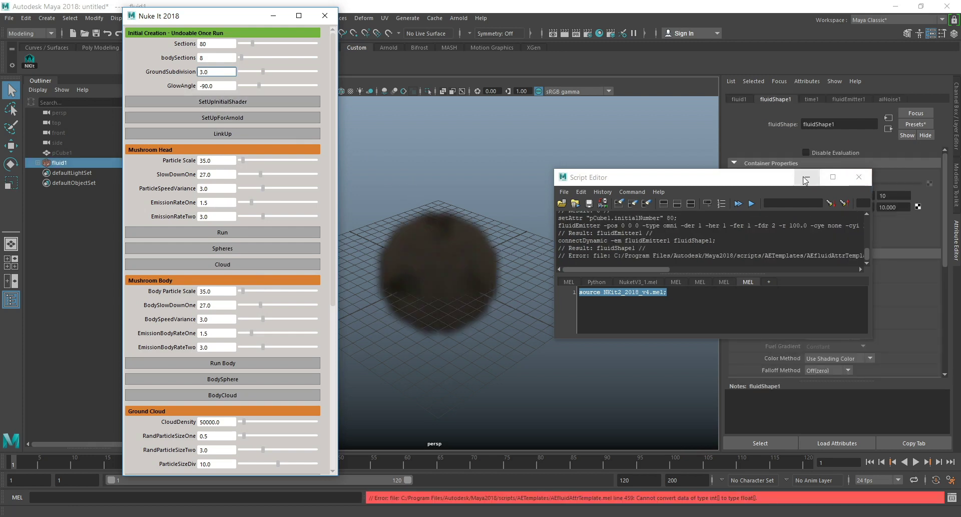
Minimize the Script Editor, look over the fluidShape1 attributes, and reload them by switching to the Channel Box and back.
left_click(807, 176)
scroll(920, 256, "down", 5)
scroll(920, 256, "down", 5)
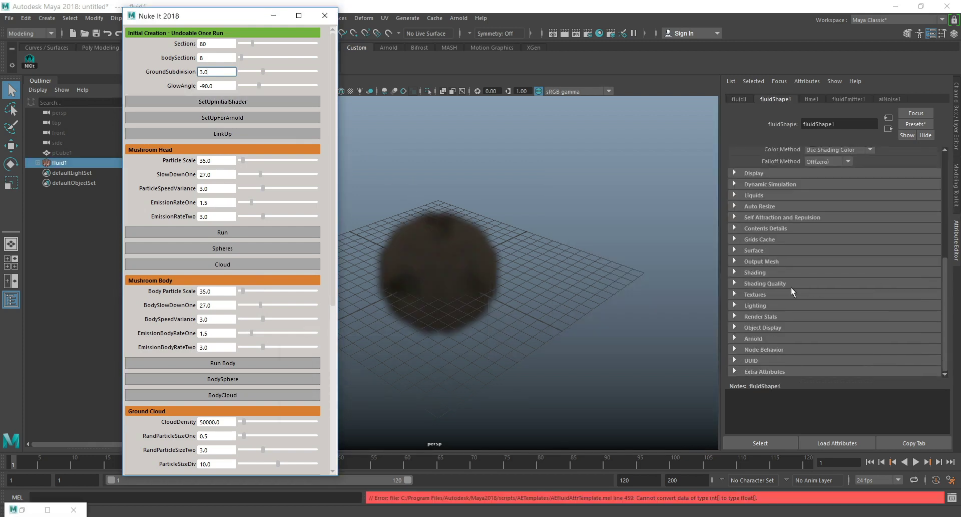
left_click(957, 106)
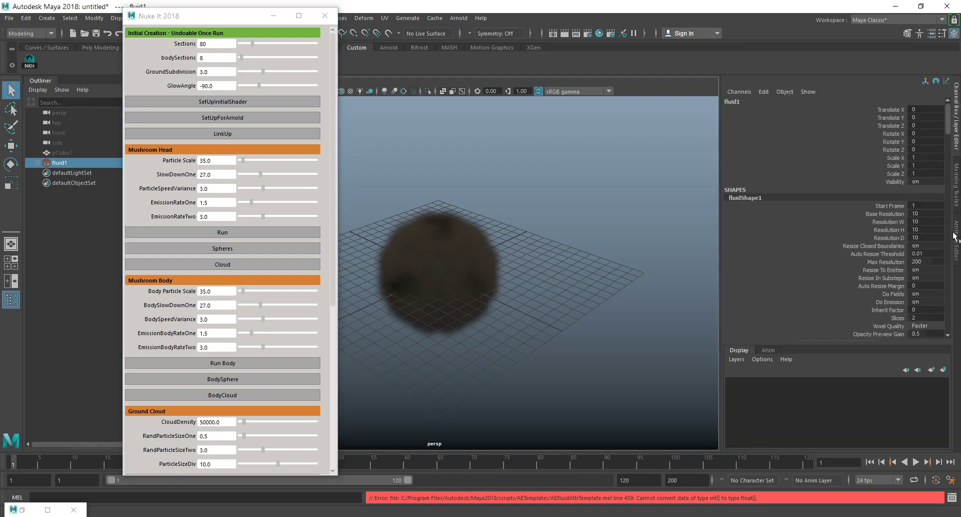
left_click(957, 245)
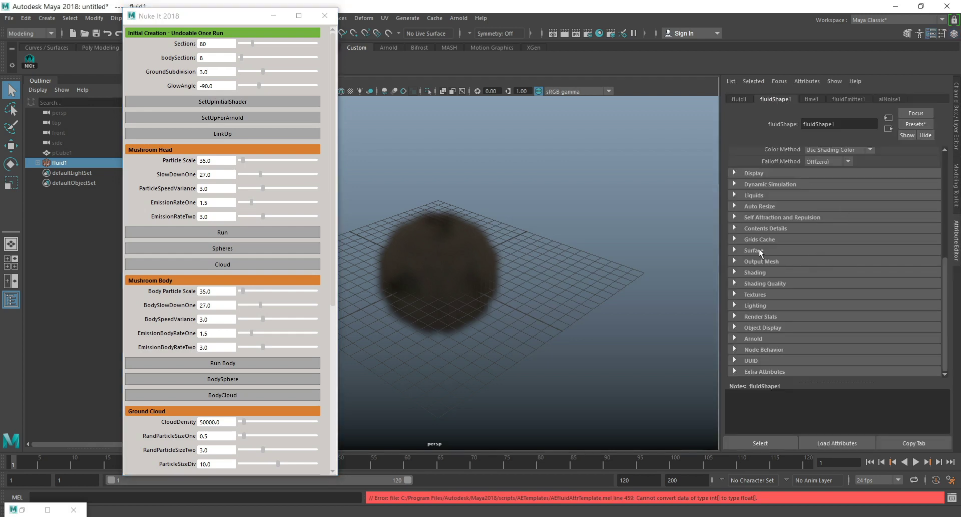
Expand fluidShape1's Shading attributes, add a colour key to the Incandescence ramp and remove it again.
left_click(754, 272)
scroll(879, 271, "down", 5)
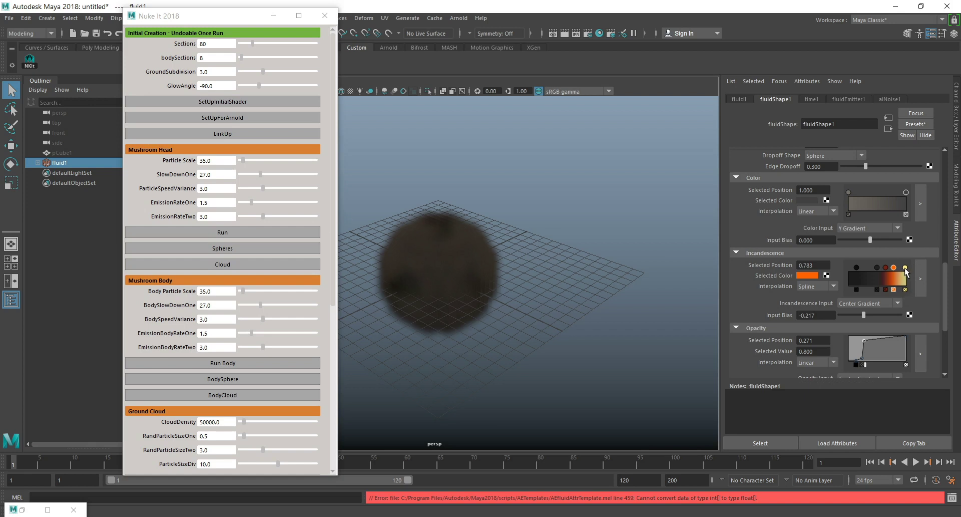
left_click(866, 275)
left_click(866, 289)
scroll(865, 277, "up", 1)
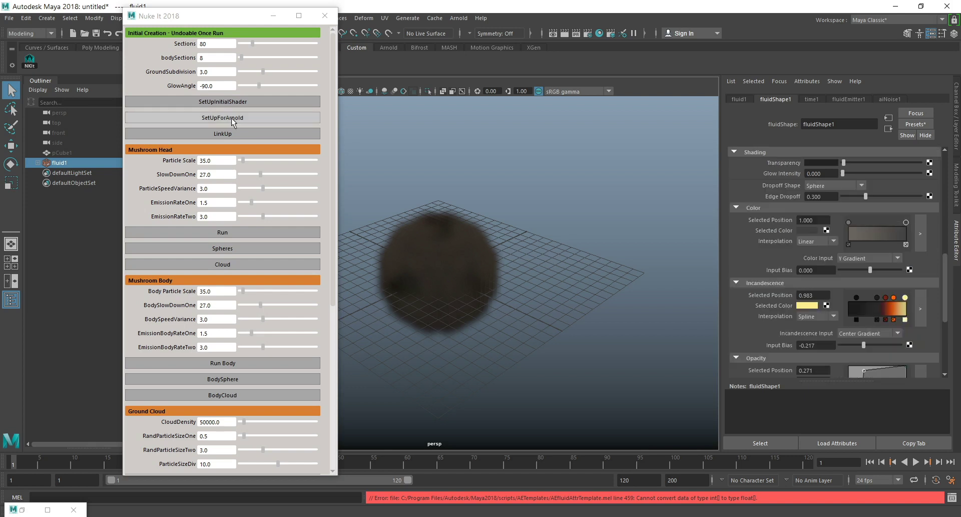
Restore the Script Editor over the Attribute Editor, clear its history, and run SetUpForArnold.
left_click(22, 509)
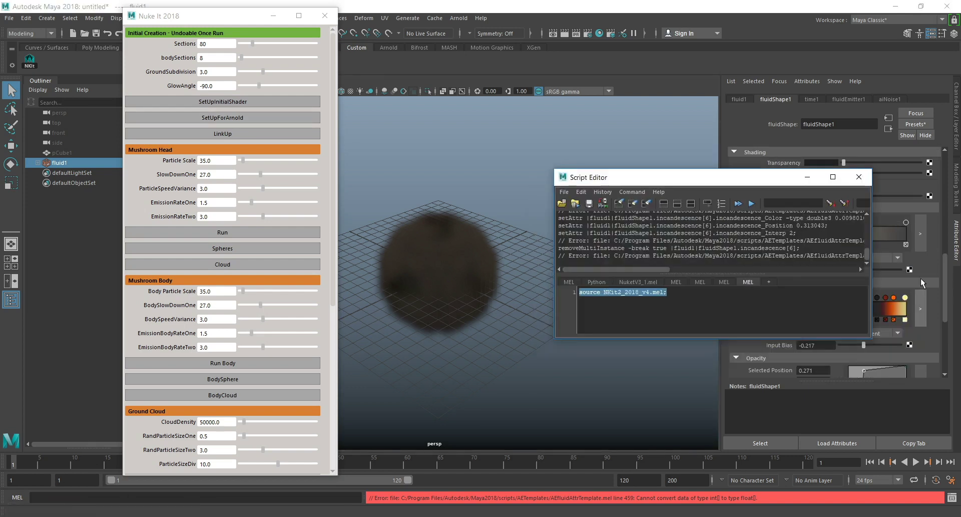
left_click_drag(678, 180, 759, 104)
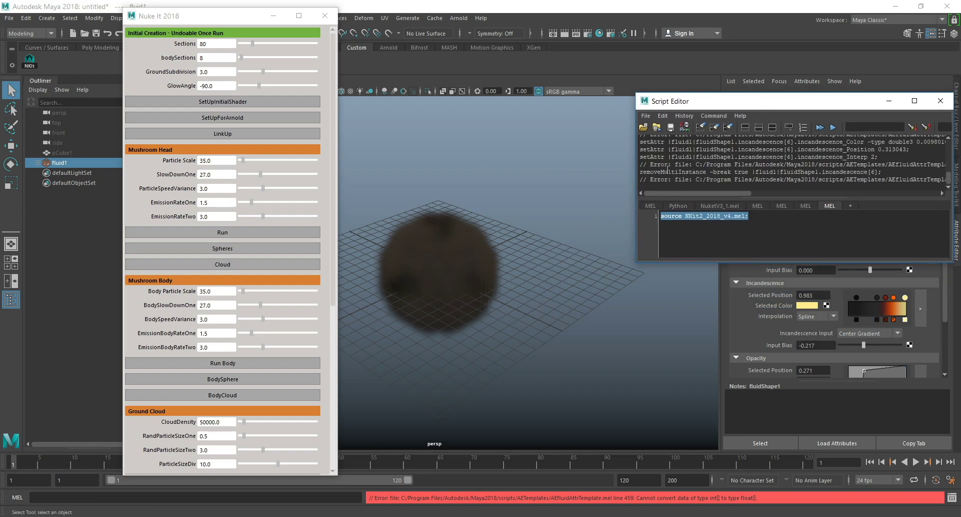
left_click(701, 127)
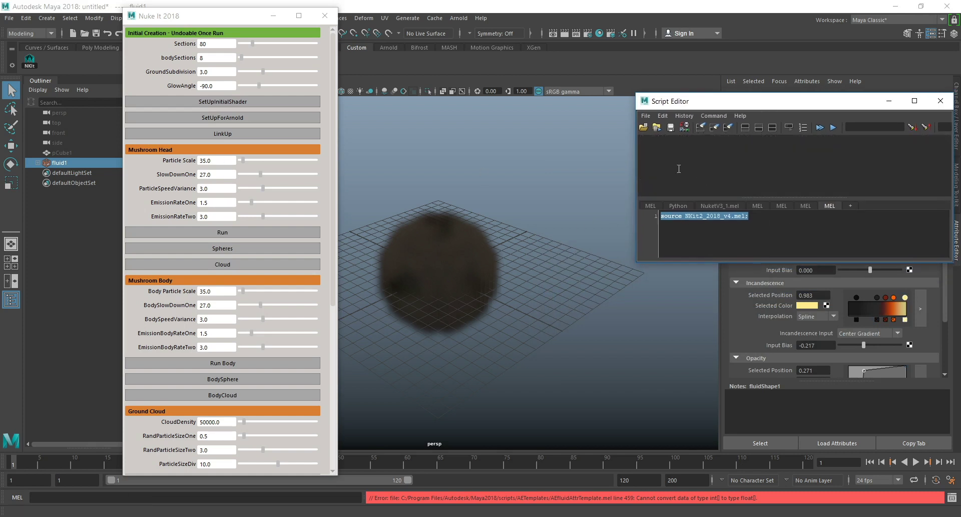
left_click(218, 119)
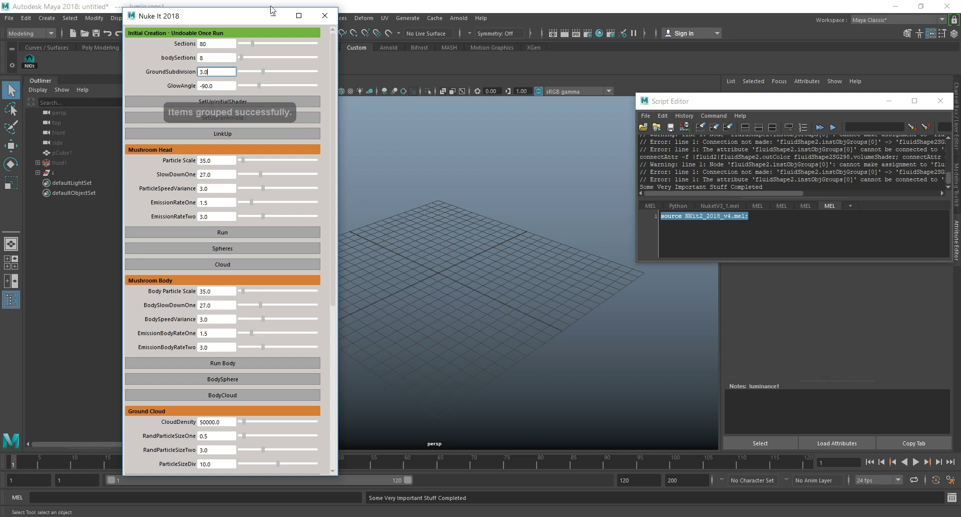
Run LinkUp and the Mushroom Head setup, clearing the Script Editor history for the new output.
left_click(229, 134)
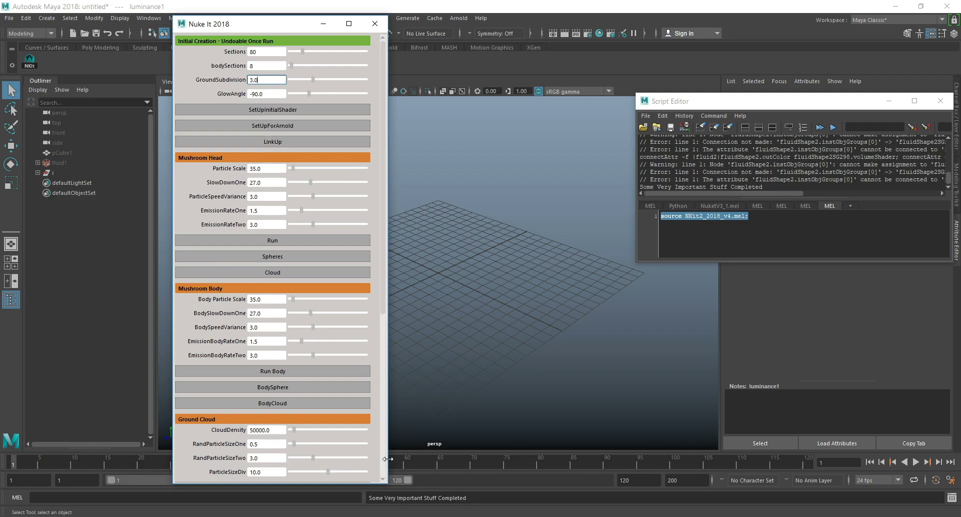
left_click(293, 240)
left_click(701, 127)
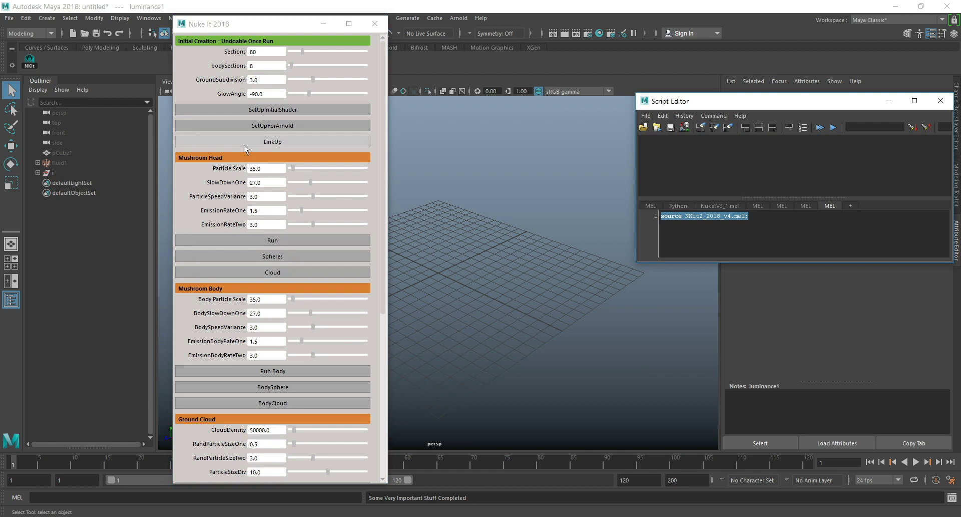
left_click(275, 241)
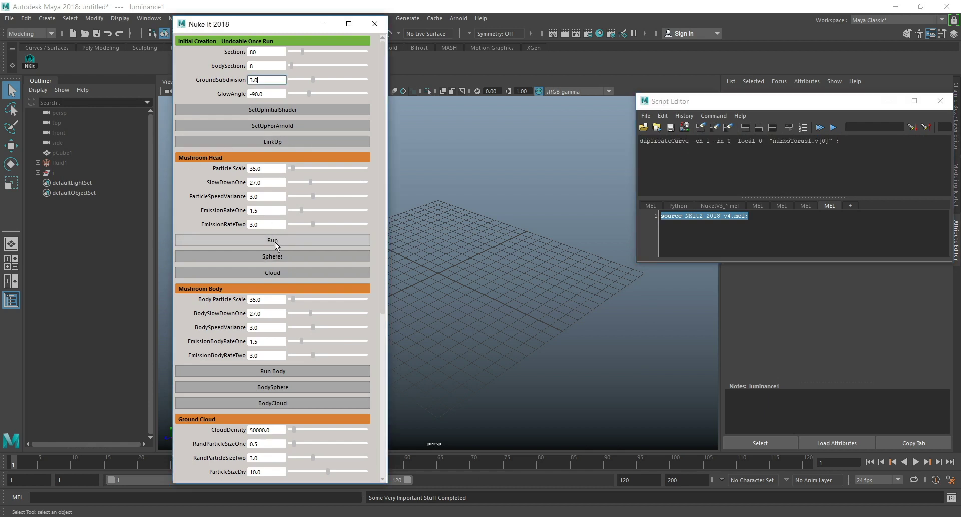
Examine the generated mushroom head and its particle locators up close and from several angles in the perspective view.
scroll(759, 145, "up", 2)
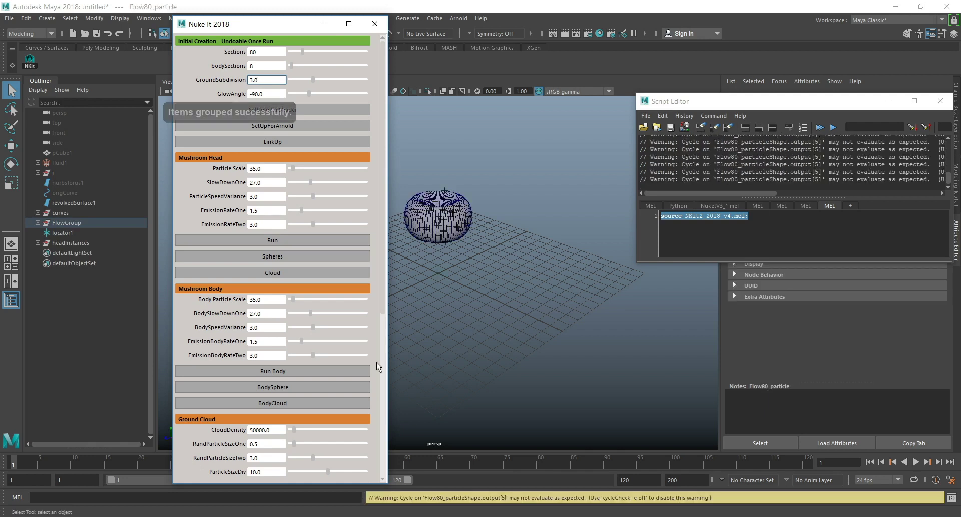
scroll(535, 281, "up", 4)
middle_click_drag(459, 187, 503, 209, "alt")
scroll(537, 218, "up", 5)
mouse_move(503, 209)
right_mouse_down("alt")
mouse_move(519, 363)
mouse_move(520, 202)
right_mouse_up("alt")
middle_click_drag(519, 202, 480, 263, "alt")
left_click_drag(520, 320, 536, 279, "alt")
right_click_drag(537, 282, 541, 216, "alt")
left_click_drag(541, 216, 543, 264, "alt")
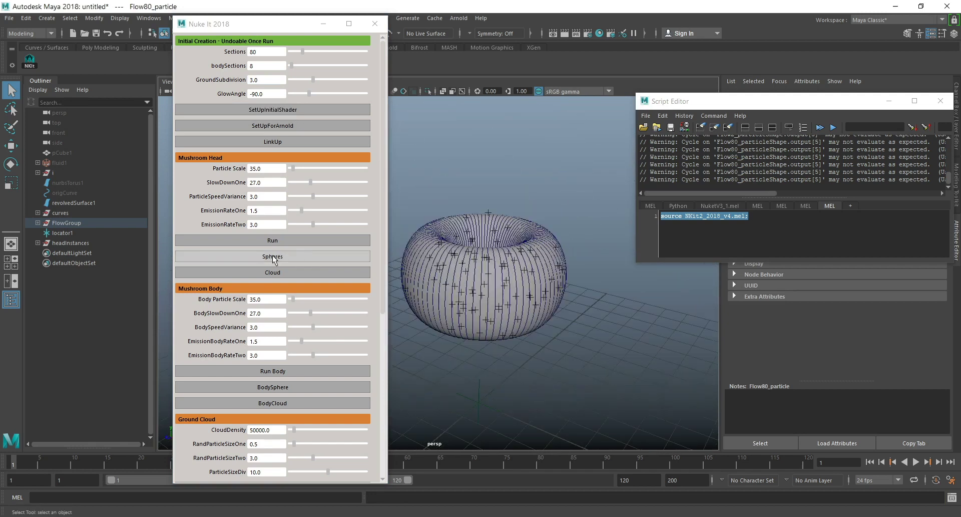
scroll(273, 250, "down", 3)
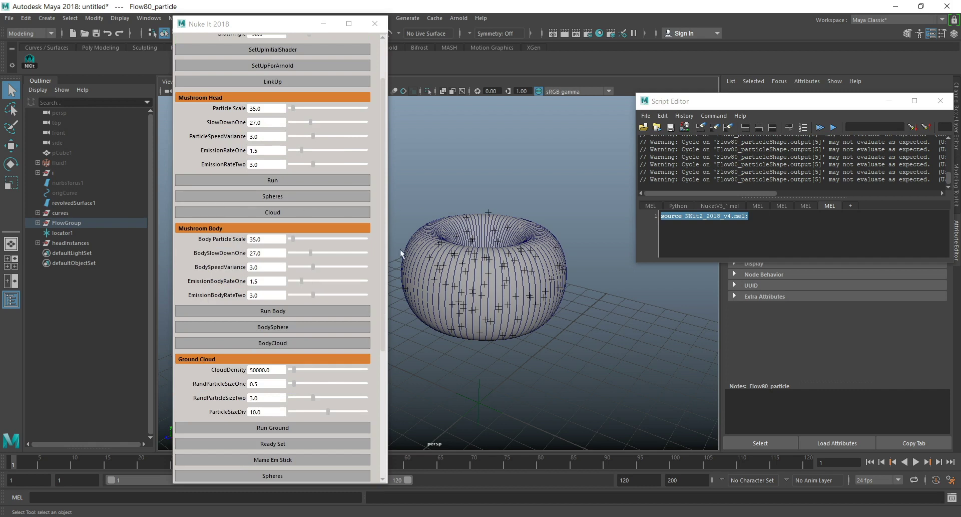
left_click_drag(398, 276, 538, 223, "alt")
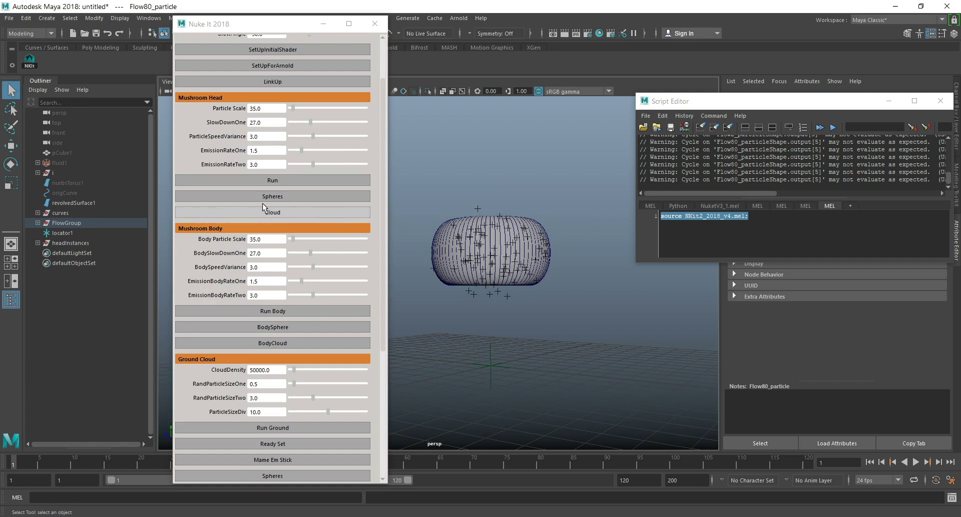
Generate the mushroom body and set Body Particle Scale to 30 in the Mushroom Body section.
left_click(282, 309)
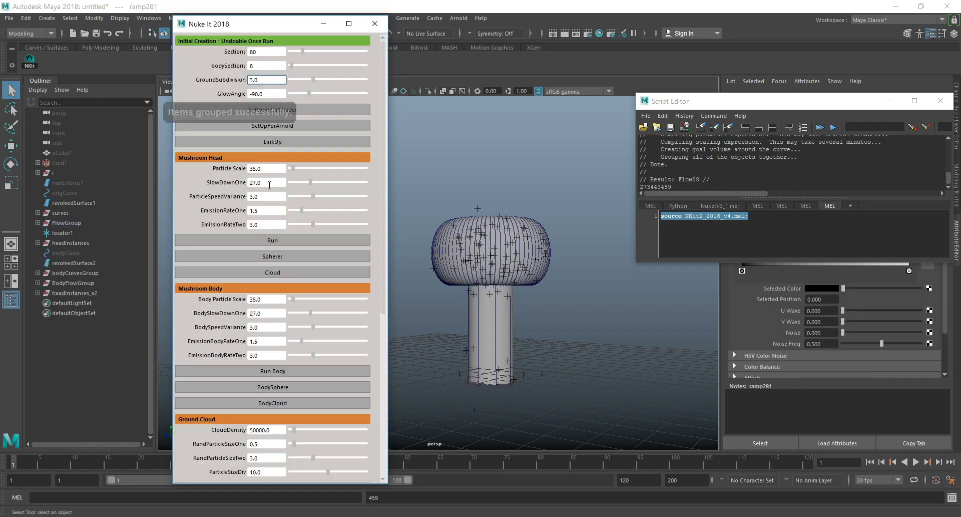
scroll(261, 272, "down", 4)
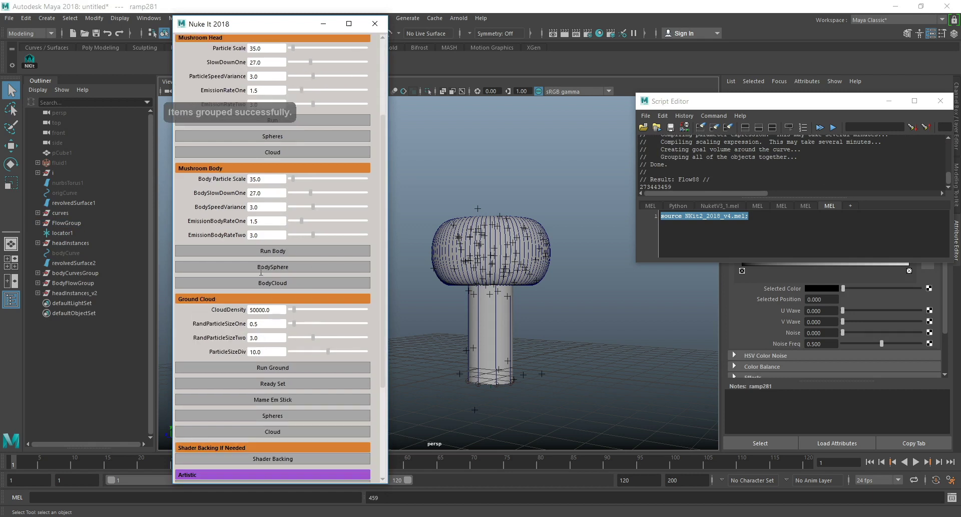
scroll(260, 273, "down", 1)
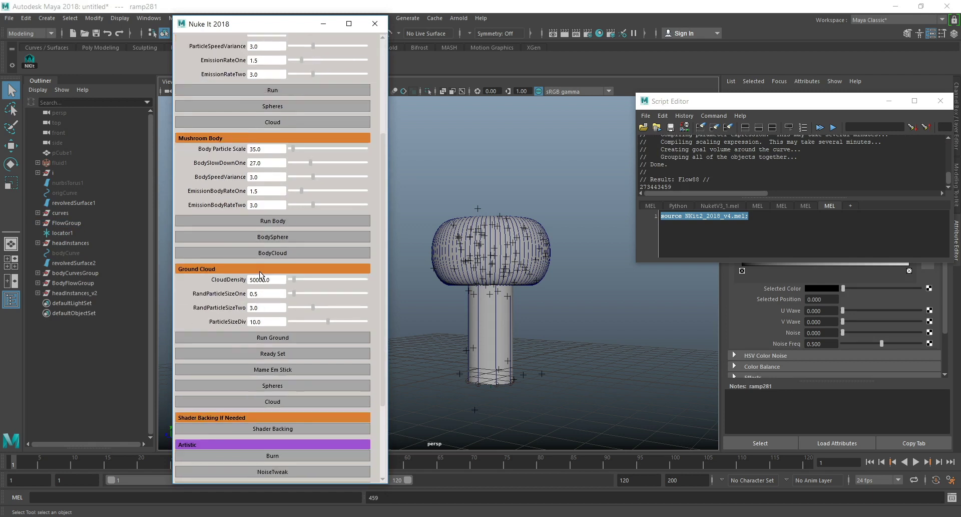
scroll(273, 157, "up", 2)
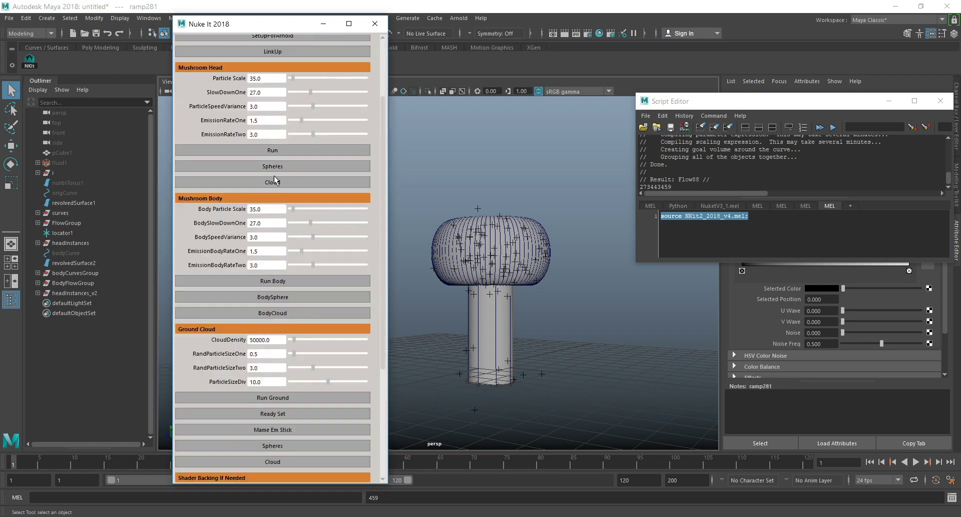
scroll(285, 211, "up", 2)
scroll(289, 238, "down", 1)
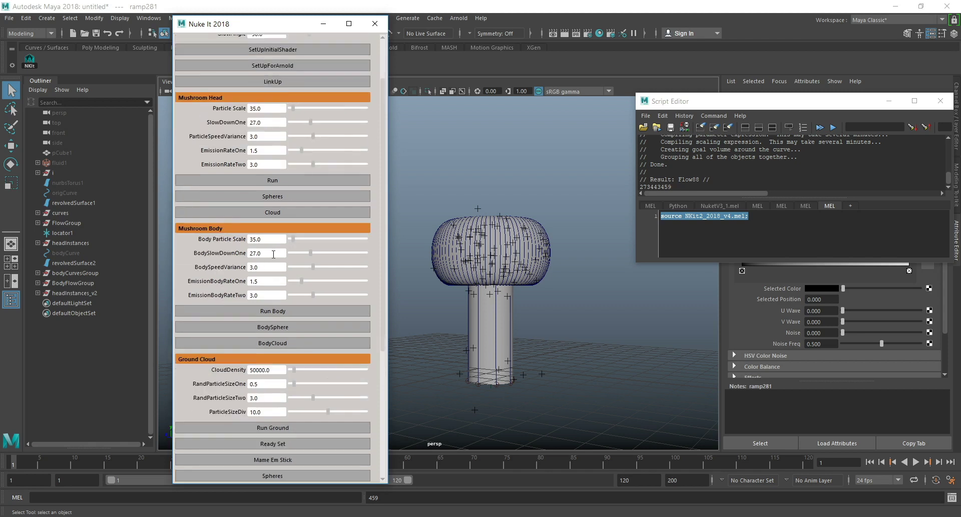
left_click_drag(273, 240, 217, 236)
type("30")
key("Return")
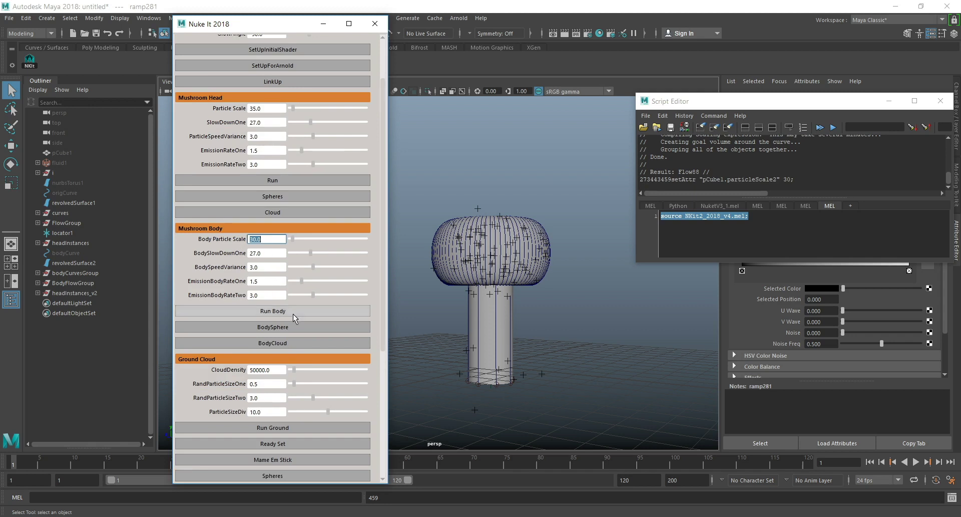
Run the Ground Cloud operations Run Ground, Ready Set and Mame Em Stick.
scroll(294, 367, "down", 3)
scroll(295, 366, "down", 2)
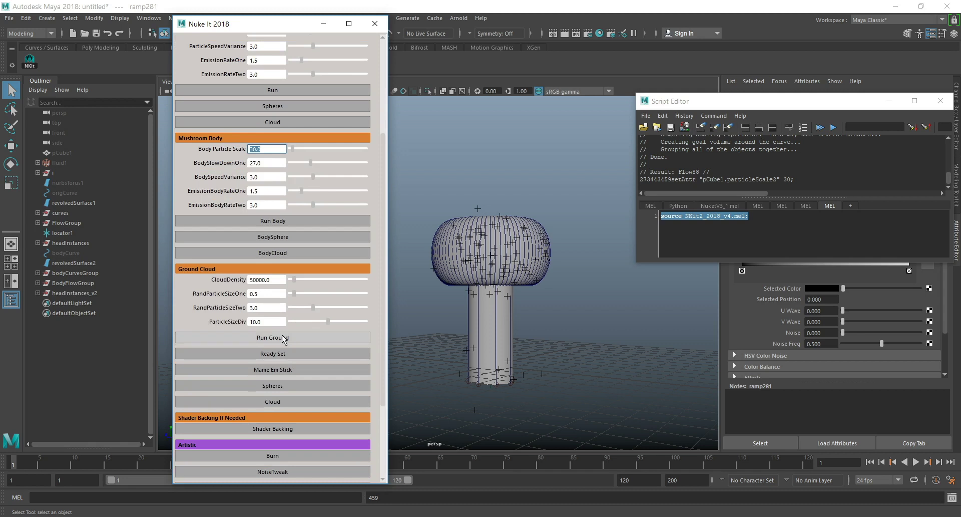
left_click(306, 335)
left_click(292, 355)
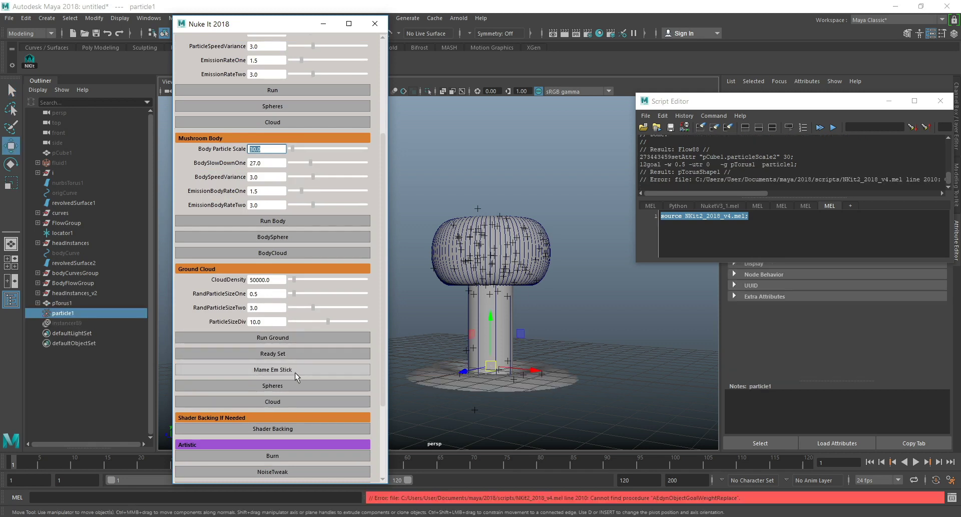
left_click(295, 370)
left_click(296, 371)
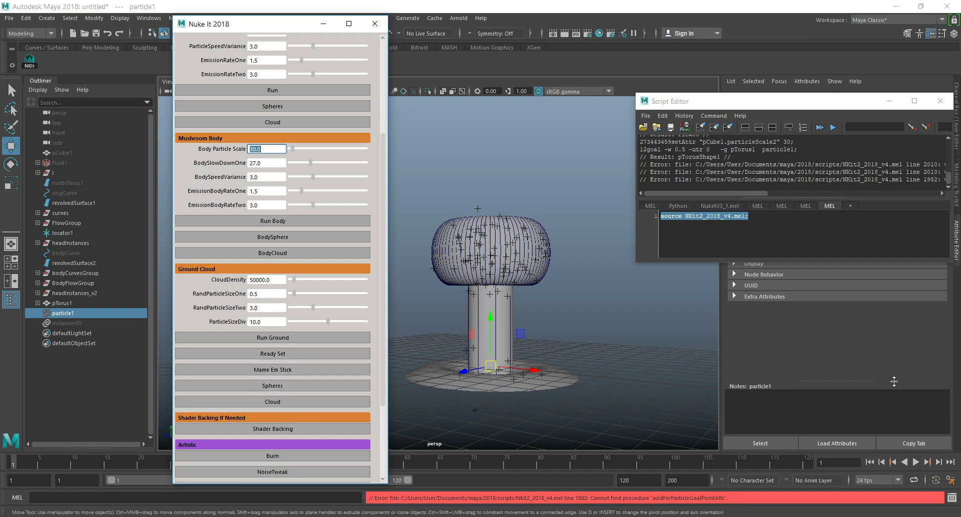
Run Shader Backing, check the resulting materials in the Hypershade, and close it.
scroll(274, 368, "down", 1)
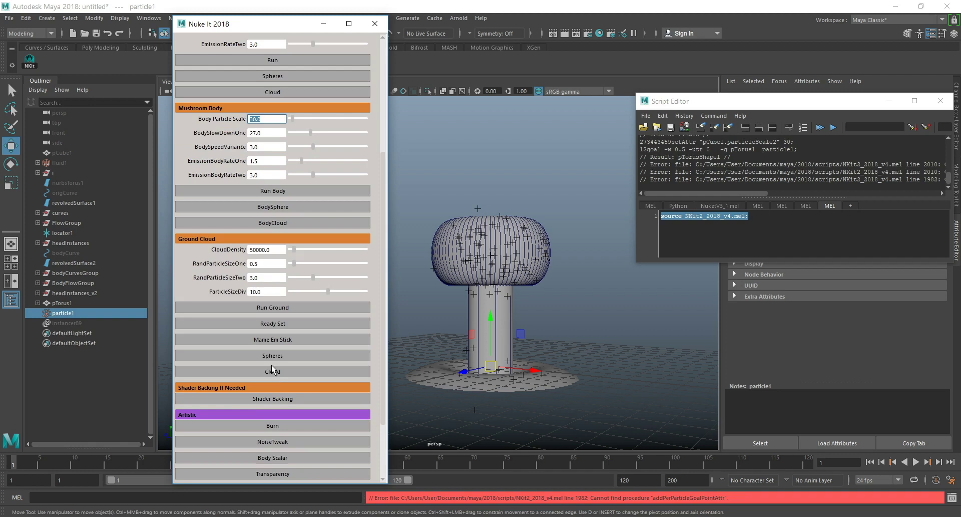
left_click(288, 400)
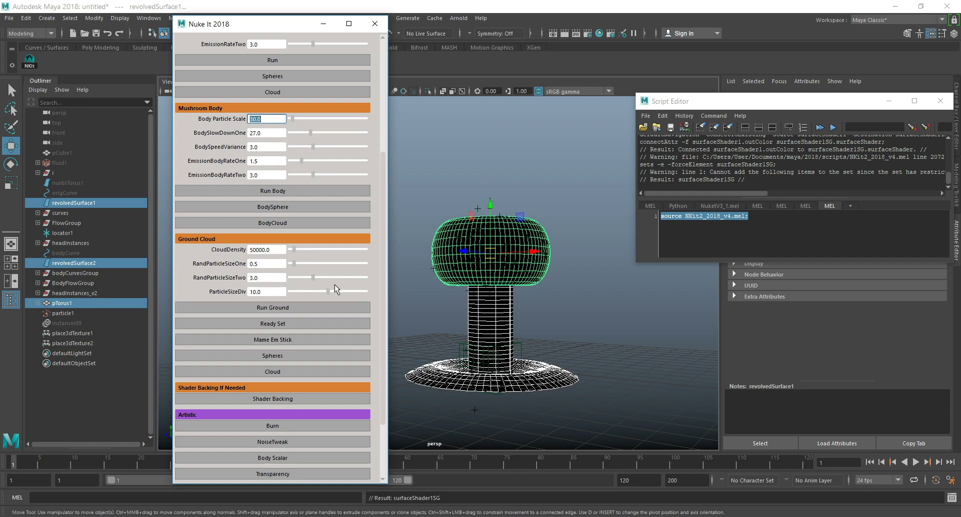
left_click(599, 33)
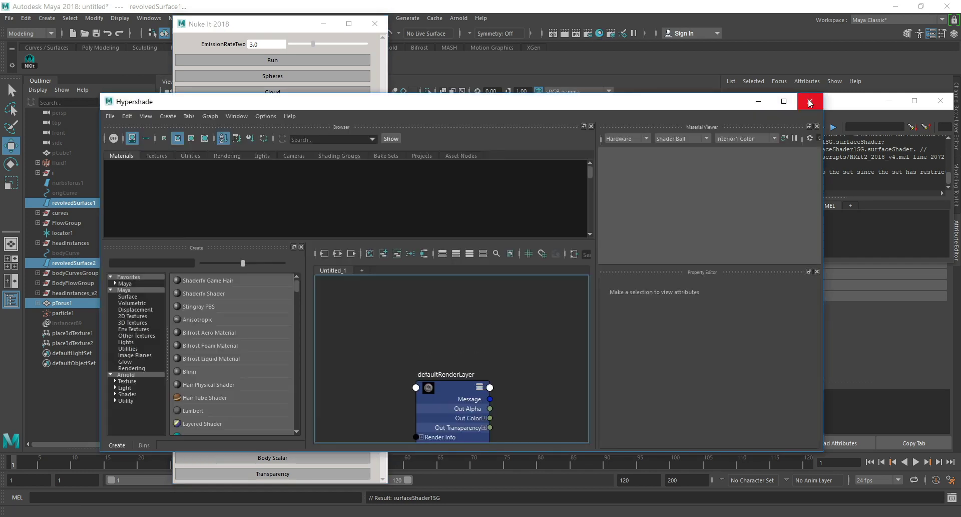
left_click_drag(620, 105, 606, 65)
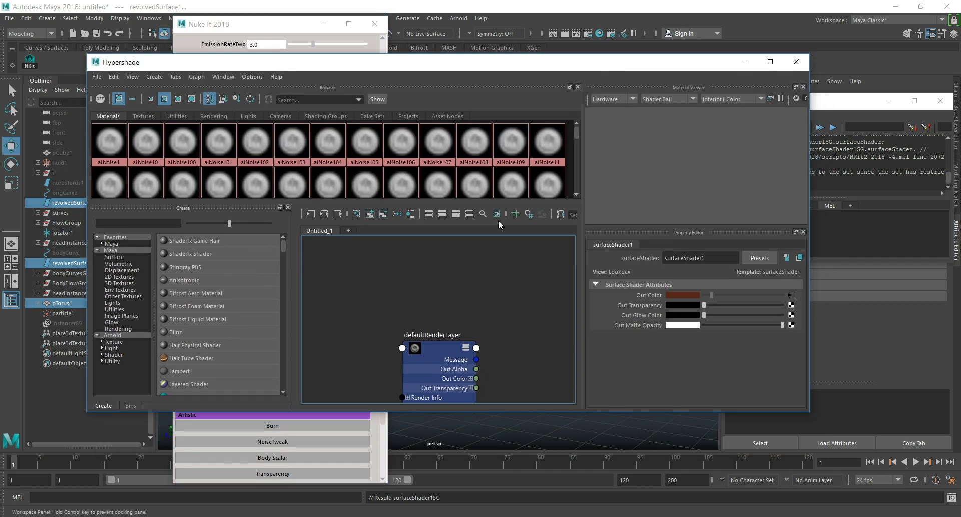
left_click(797, 63)
Move the Script Editor clear of the Attribute Editor and inspect the revolvedSurfaceShape1 and surfaceShader1 attributes.
left_click_drag(890, 104, 581, 127)
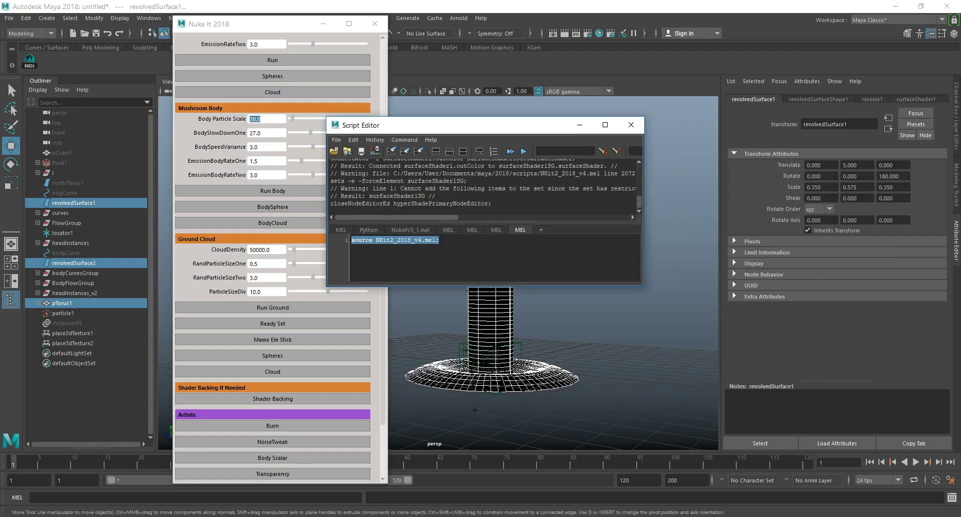
left_click(955, 121)
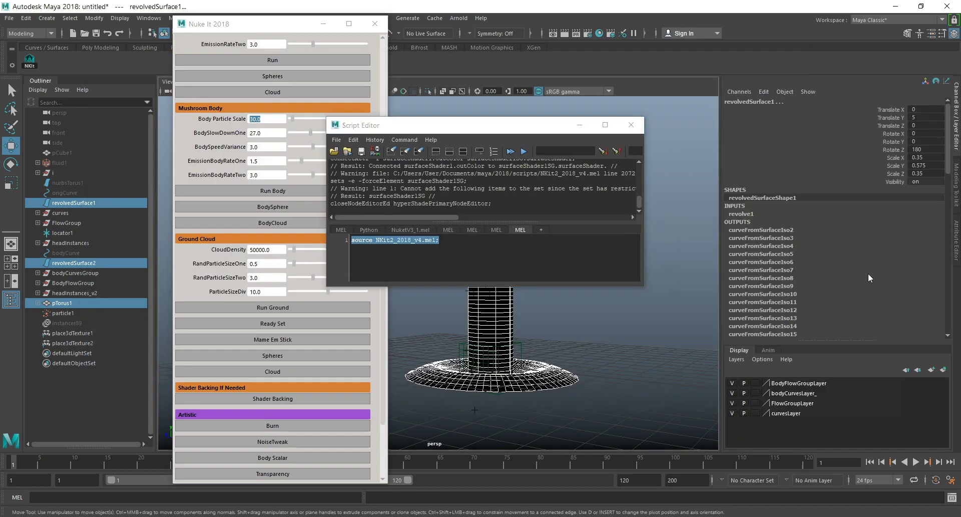
left_click(957, 255)
left_click(819, 99)
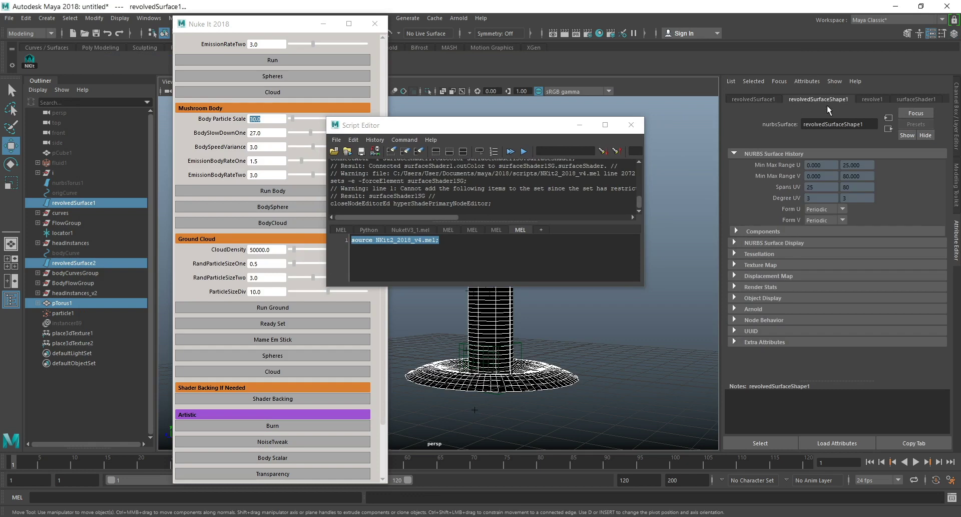
left_click(917, 99)
Insert the line "select -r surfaceShader1;" above "file -f -new;" in the existing MEL script and select the mushroom body surface.
left_click(951, 498)
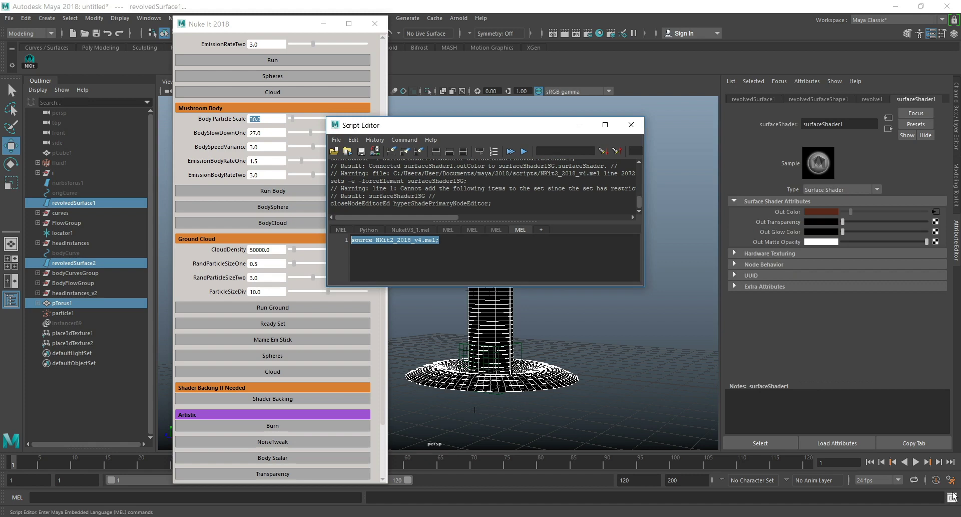
left_click(496, 230)
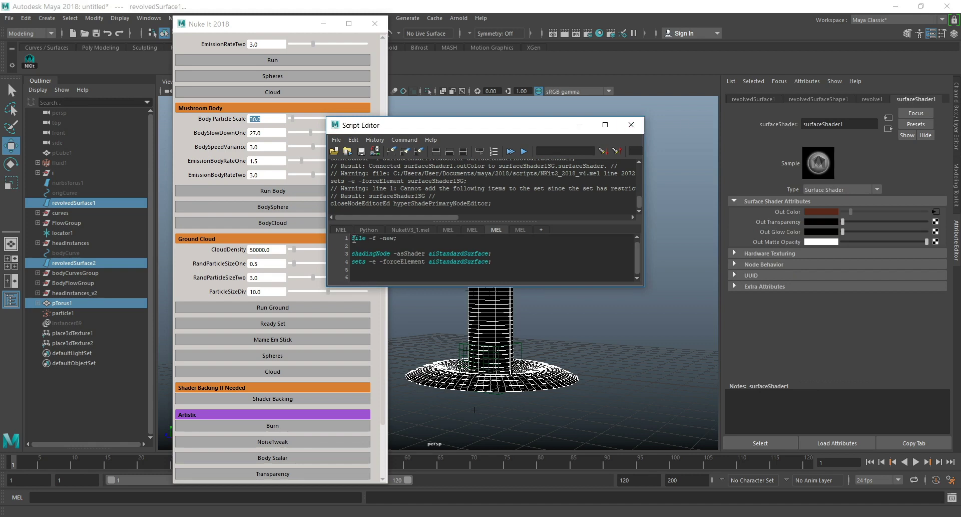
key("Return")
key("Return")
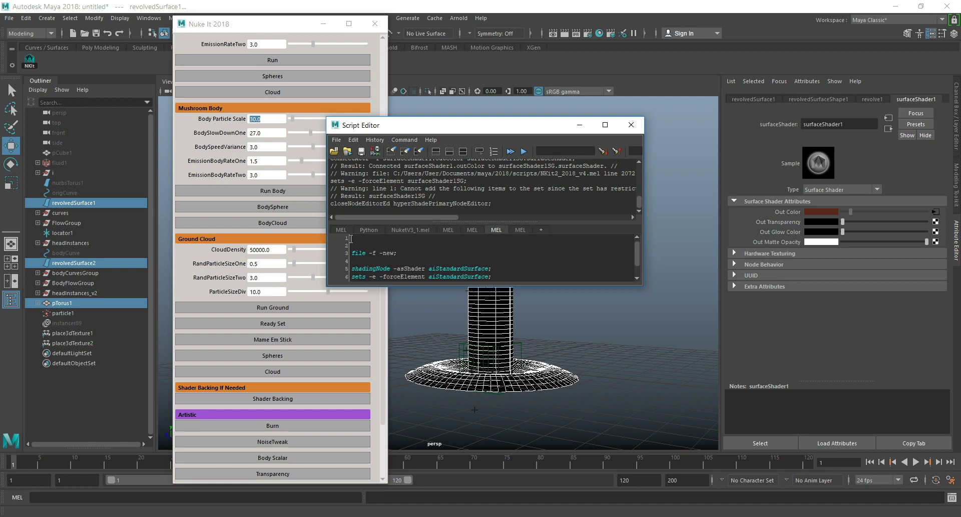
left_click(675, 305)
left_click(385, 242)
type("select -r")
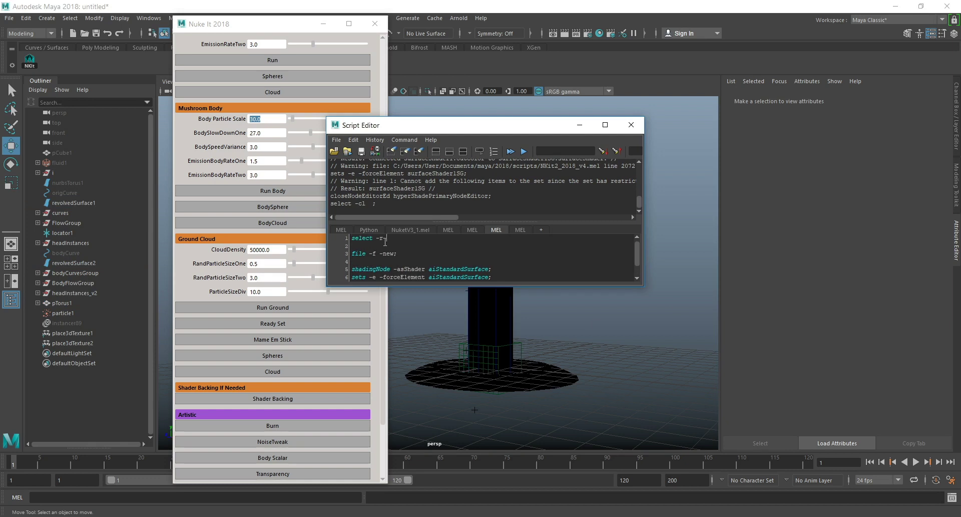
type(" surfaceShader1;")
left_click(506, 307)
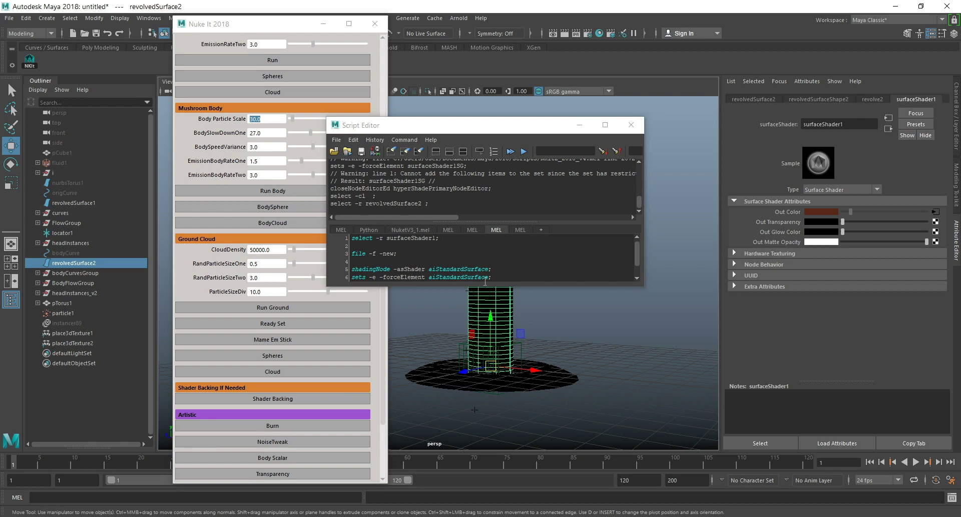
Execute only the "select -r surfaceShader1;" line of the MEL script to select the surface shader.
left_click_drag(446, 241, 391, 242)
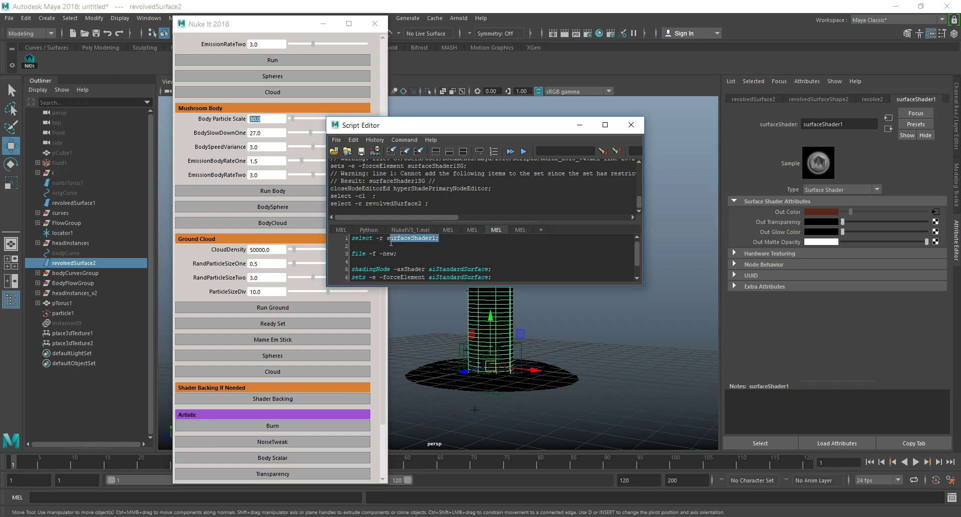
left_click(453, 242)
left_click_drag(441, 238, 347, 239)
key("ctrl+Return")
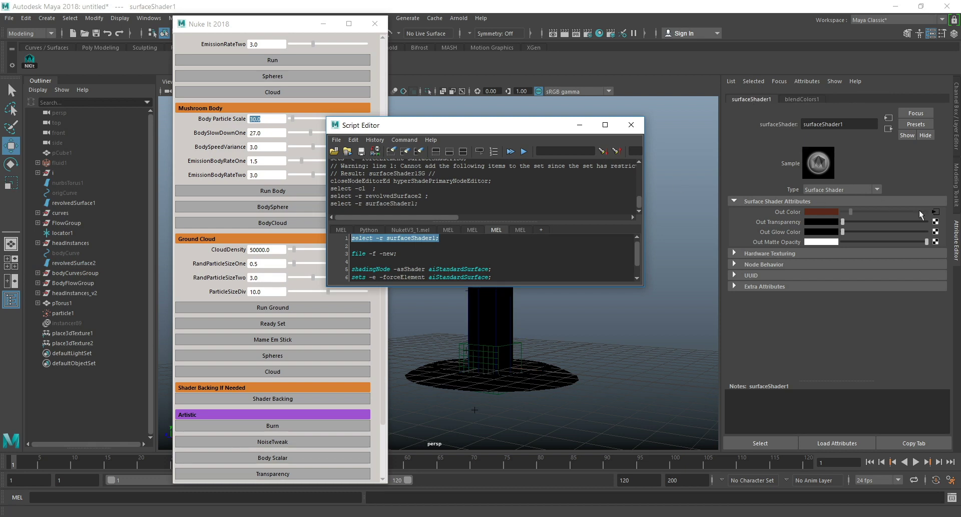
Open the blendColors1 node feeding surfaceShader1's Out Color and set its Blender to about 0.657.
left_click(935, 212)
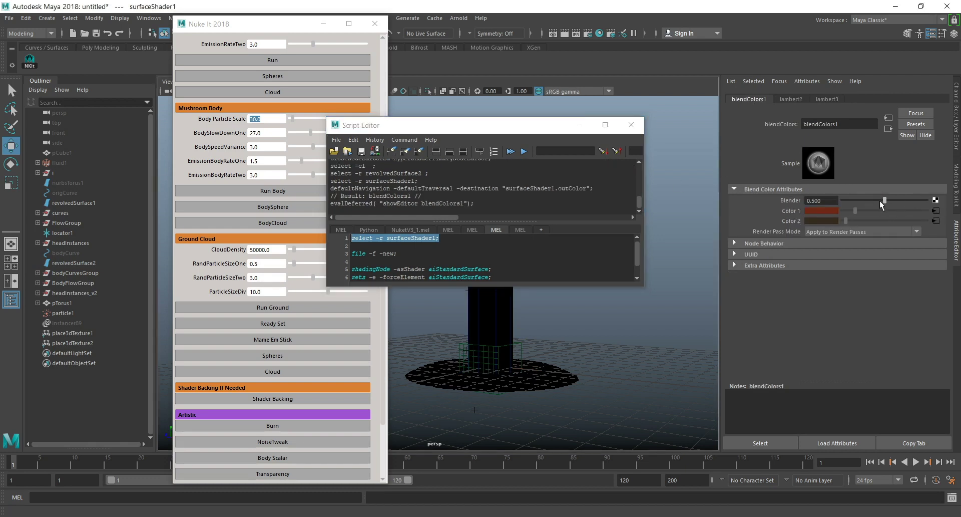
left_click_drag(884, 201, 858, 203)
left_click_drag(923, 199, 929, 199)
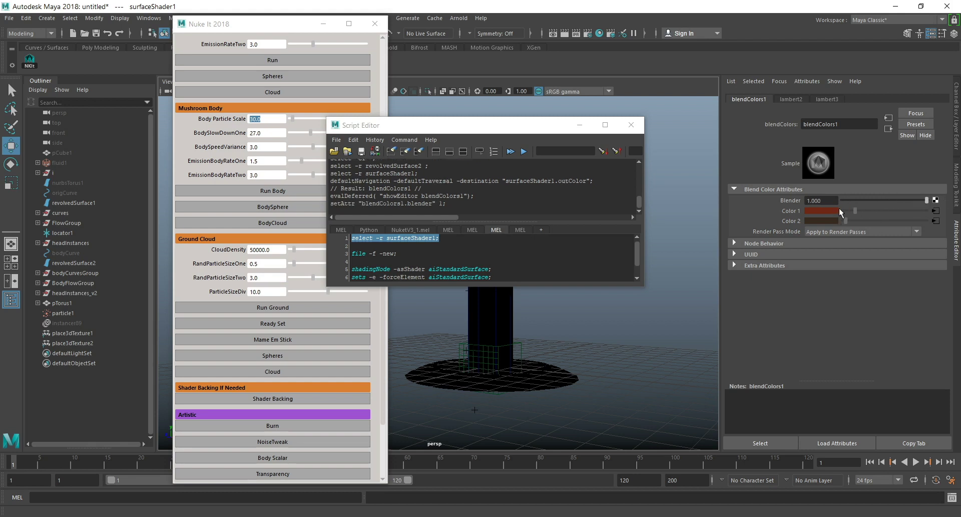
left_click_drag(796, 204, 891, 202)
Trace Color 1 upstream through lambert2's Incandescence and gammaCorrect1 to volumeNoise1, and inspect the noise's Color Balance settings.
left_click(935, 210)
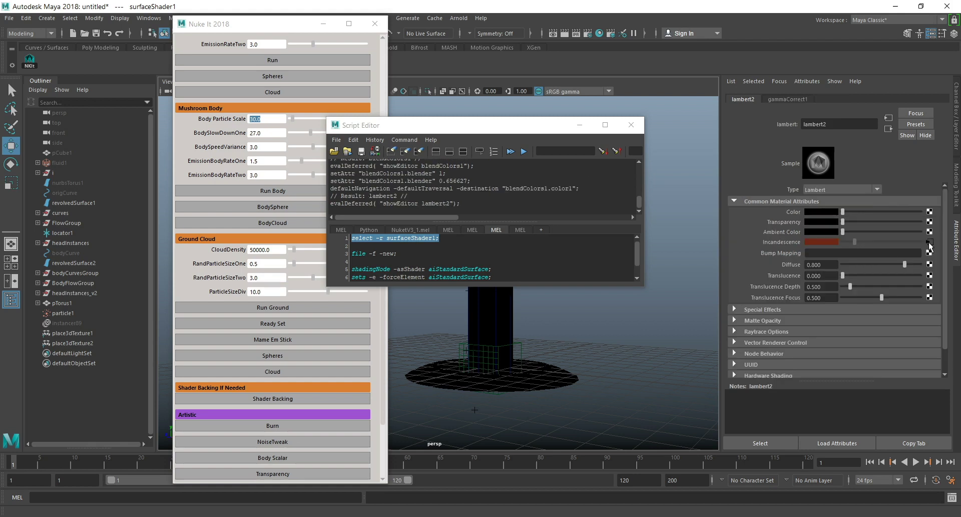
left_click(930, 242)
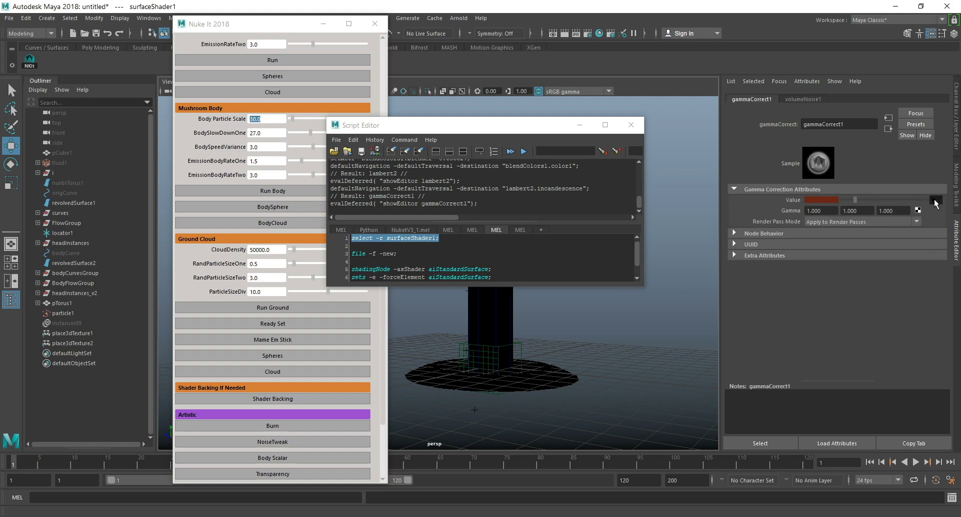
left_click(935, 200)
scroll(847, 202, "down", 5)
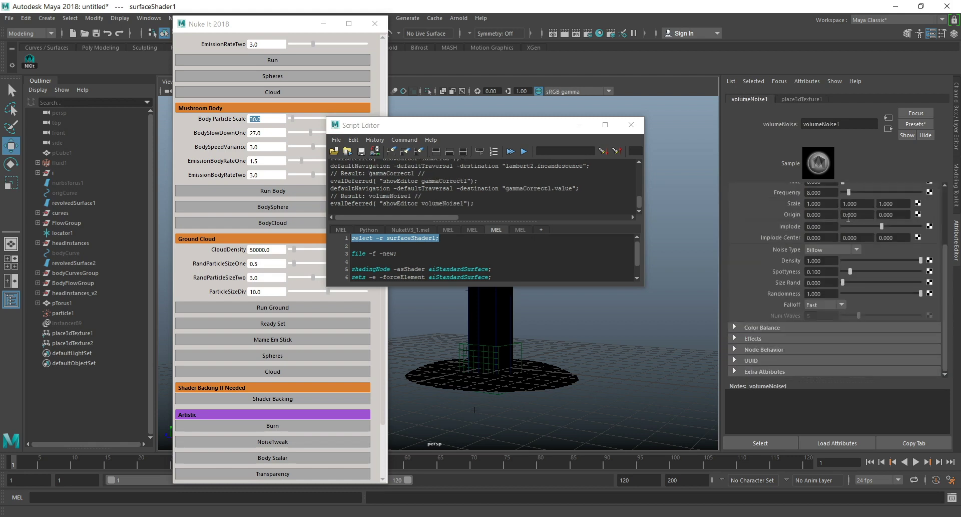
left_click(779, 328)
scroll(838, 335, "down", 3)
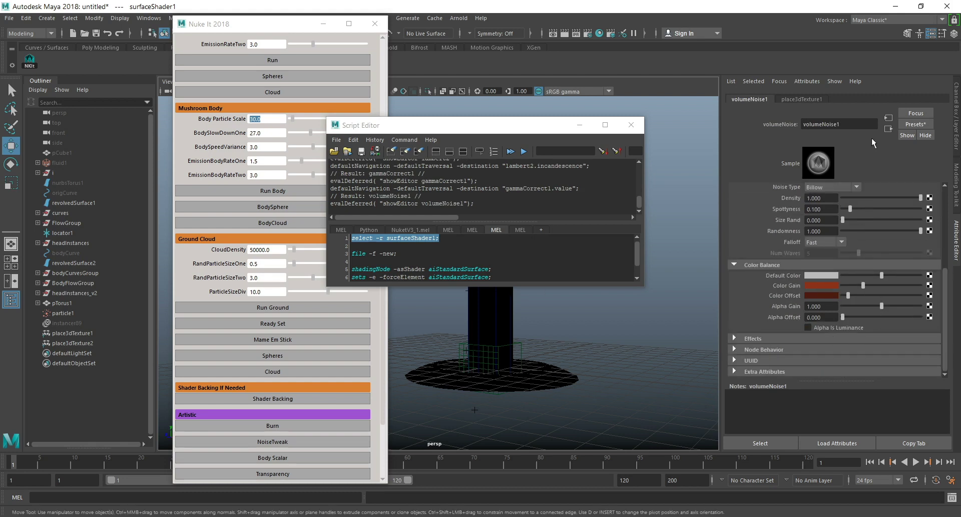
Return through the output connections to surfaceShader1 and minimize the Script Editor.
left_click(888, 128)
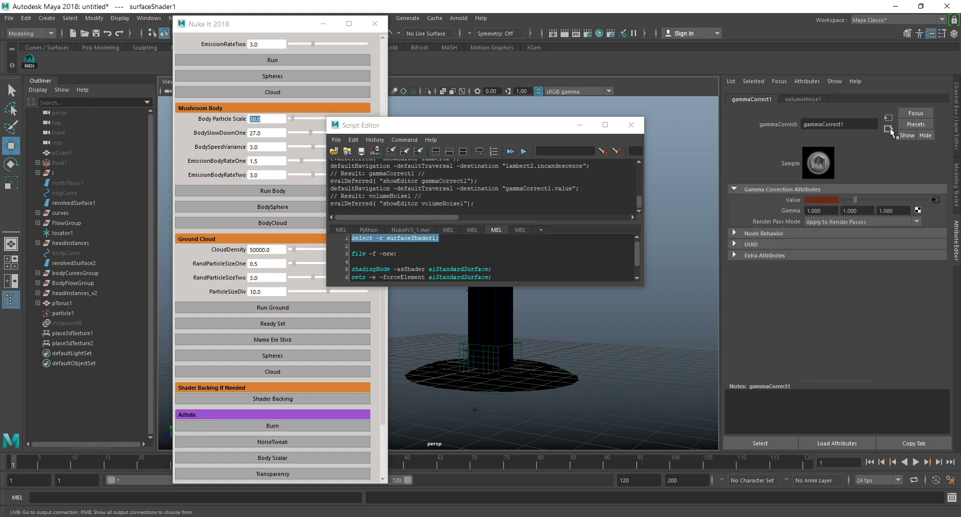
left_click(889, 129)
left_click(889, 130)
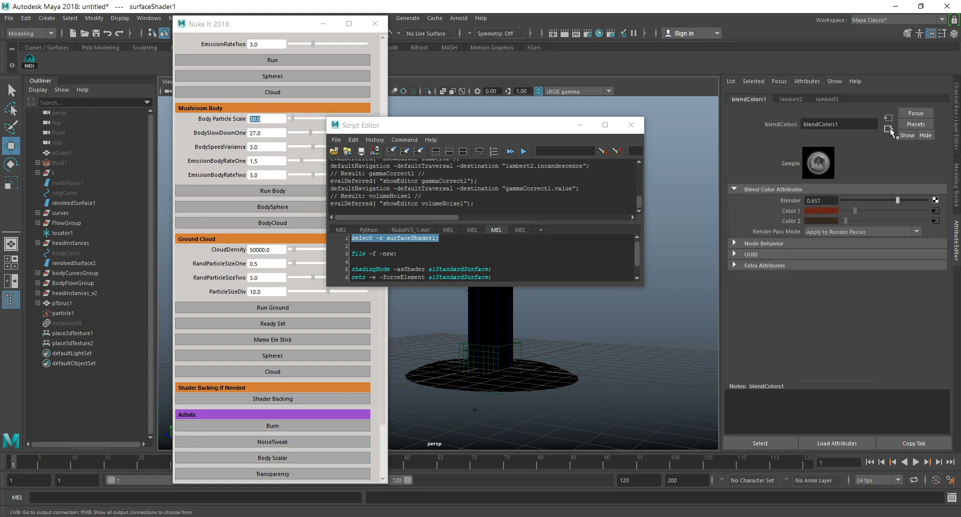
left_click(889, 129)
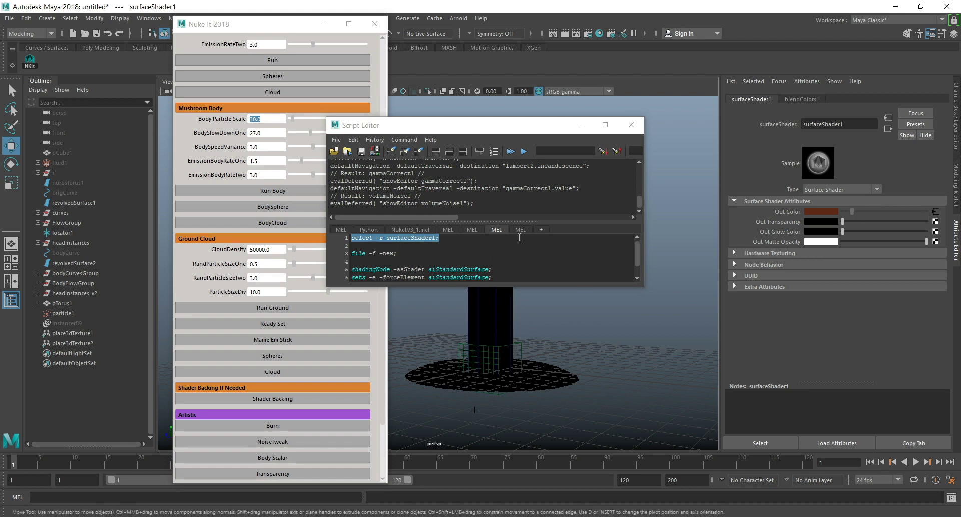
left_click_drag(474, 129, 680, 179)
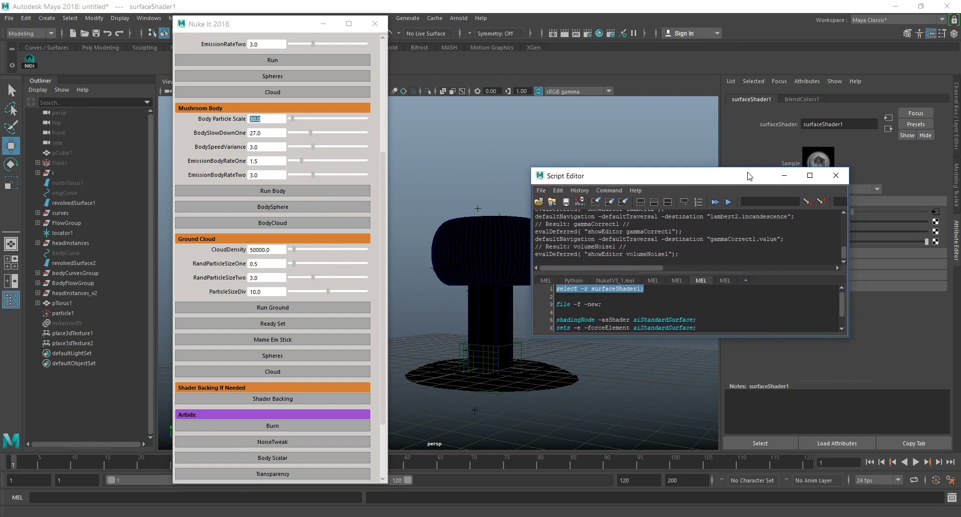
left_click(784, 176)
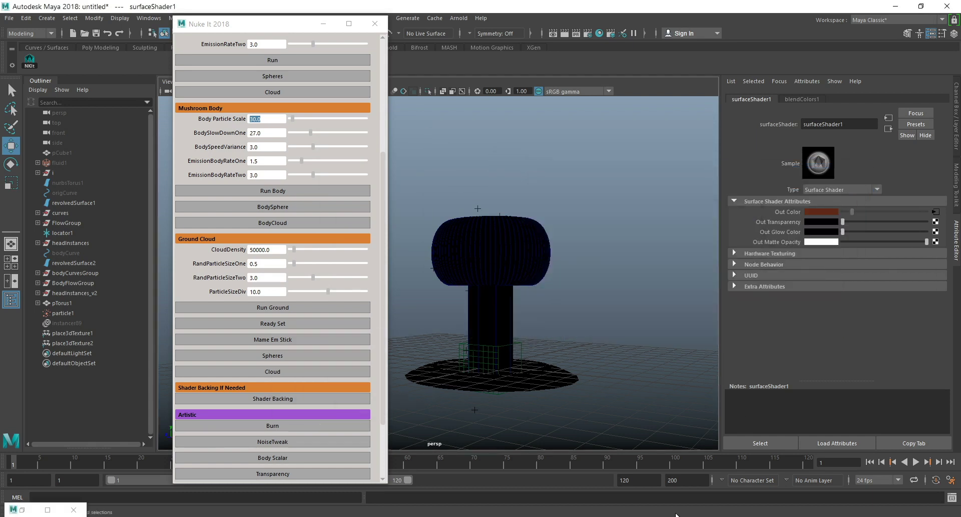
Set the end frame of the playback range to 9999.
type("99")
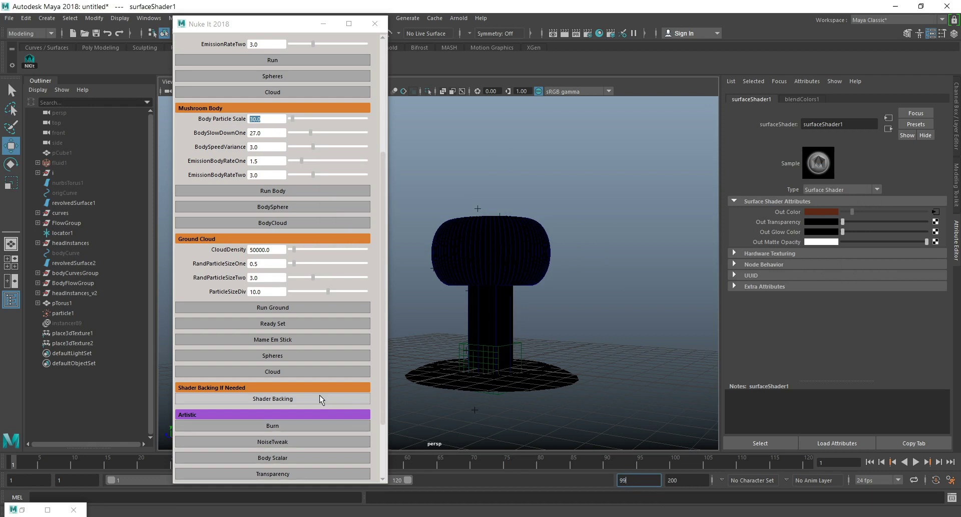
type("99")
key("Return")
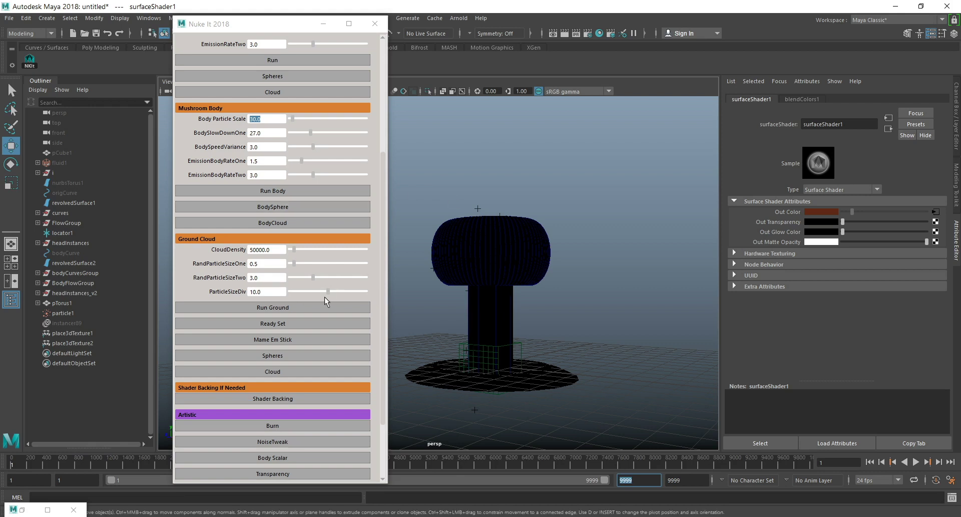
Look over the remaining Nuke It options, then play the simulation for a few frames and stop it.
scroll(327, 291, "down", 1)
scroll(341, 342, "down", 2)
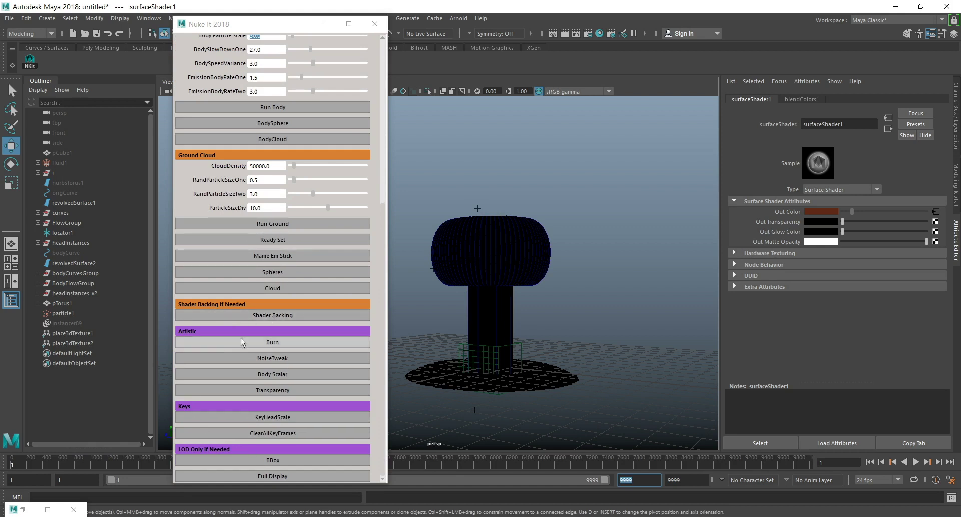
scroll(294, 377, "up", 7)
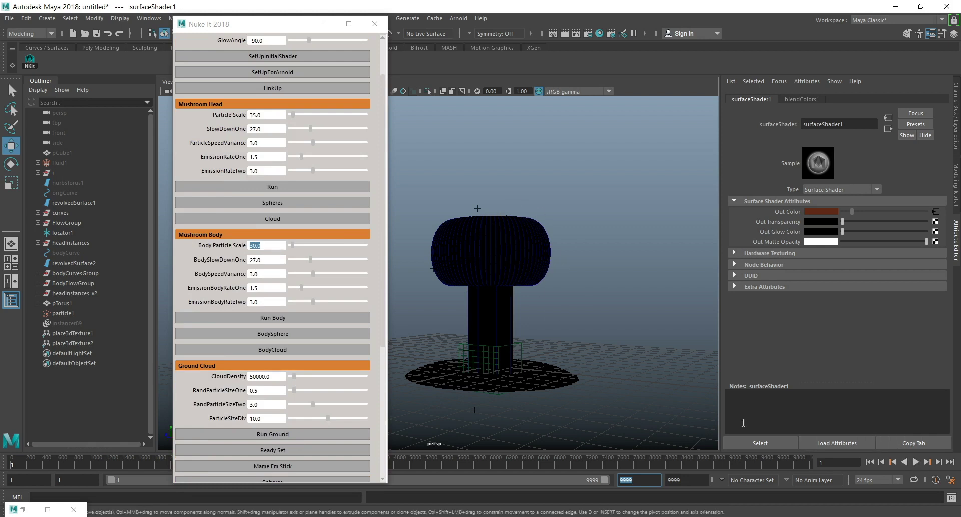
left_click(917, 461)
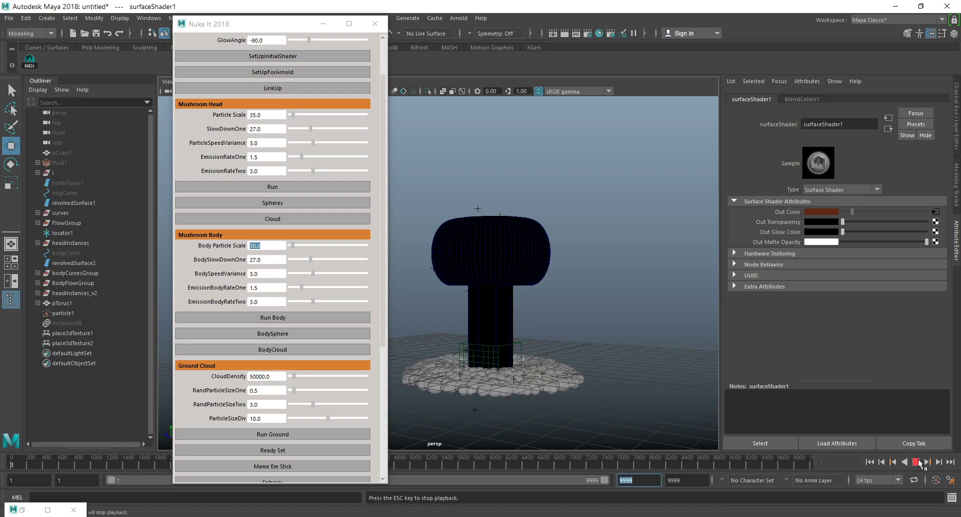
left_click(920, 463)
Move the Nuke It window clear of the scene, select the ground particles particle1, and create a display layer from them.
left_click_drag(617, 317, 536, 437)
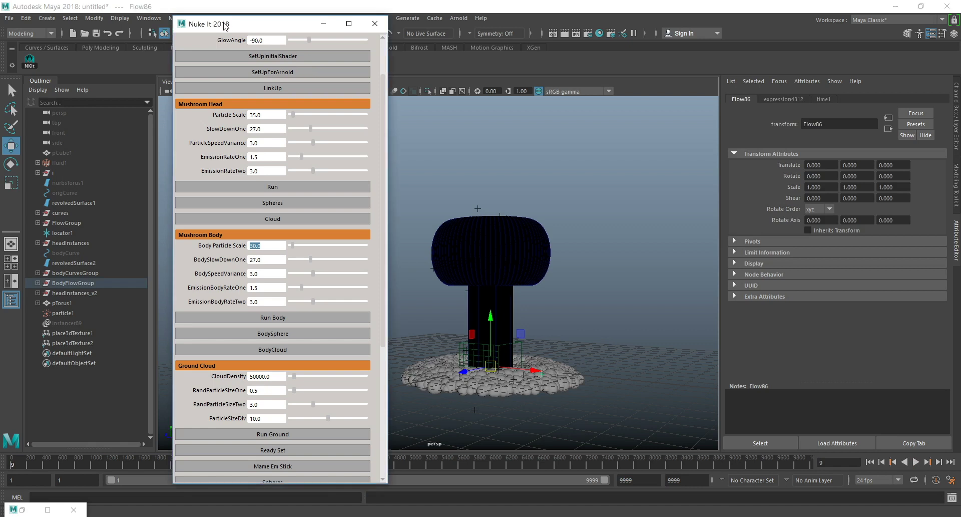
left_click_drag(227, 23, 165, 24)
left_click(590, 360)
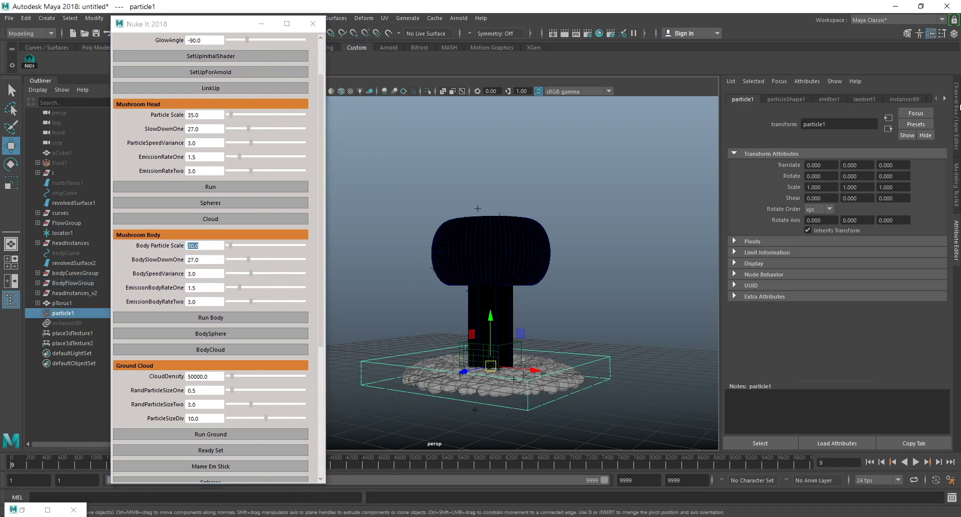
left_click(957, 98)
left_click(945, 369)
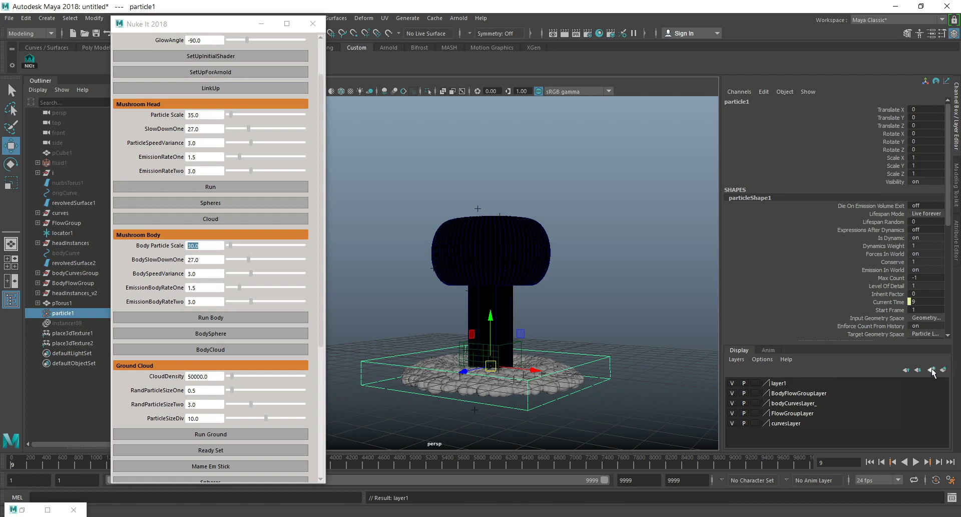
Rename the new display layer layer1 as hide_LYR.
double_click(780, 382)
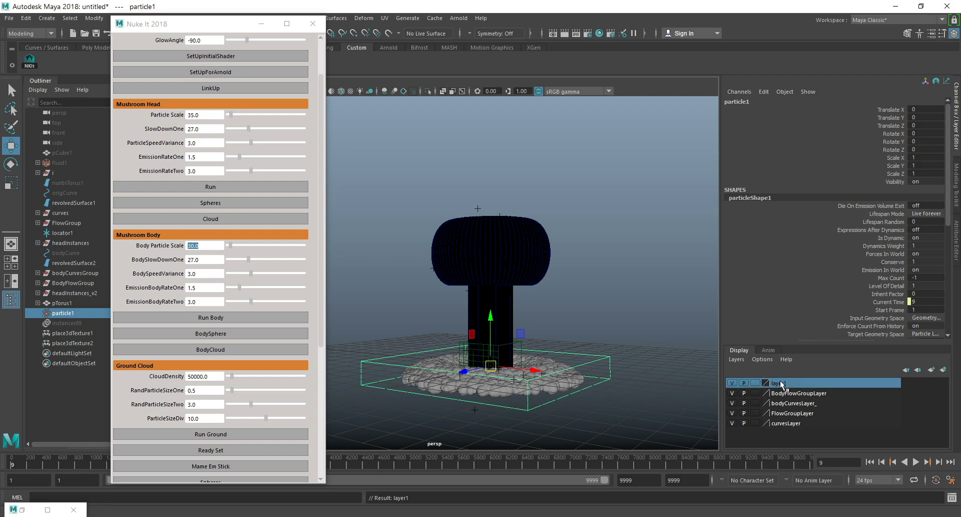
key("BackSpace")
key("BackSpace")
key("BackSpace")
key("BackSpace")
key("BackSpace")
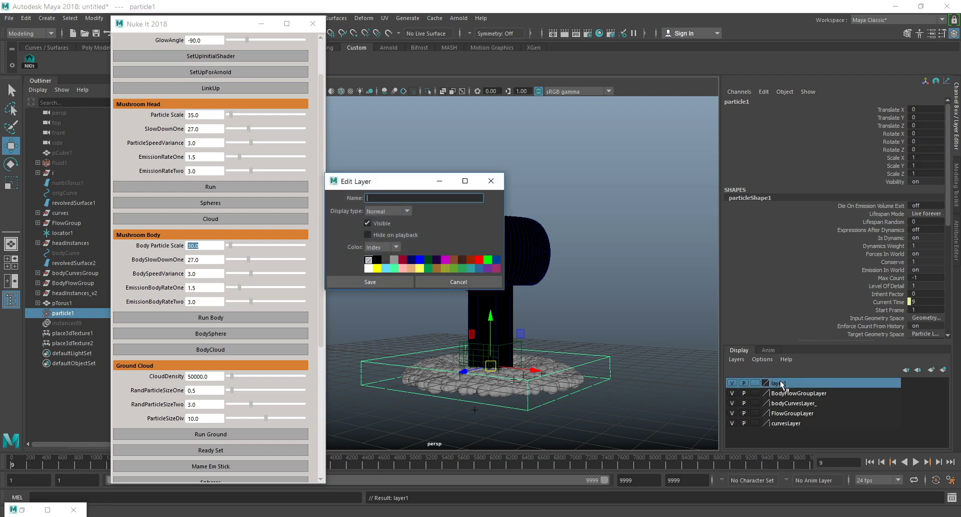
type("hide_LYR")
left_click(360, 278)
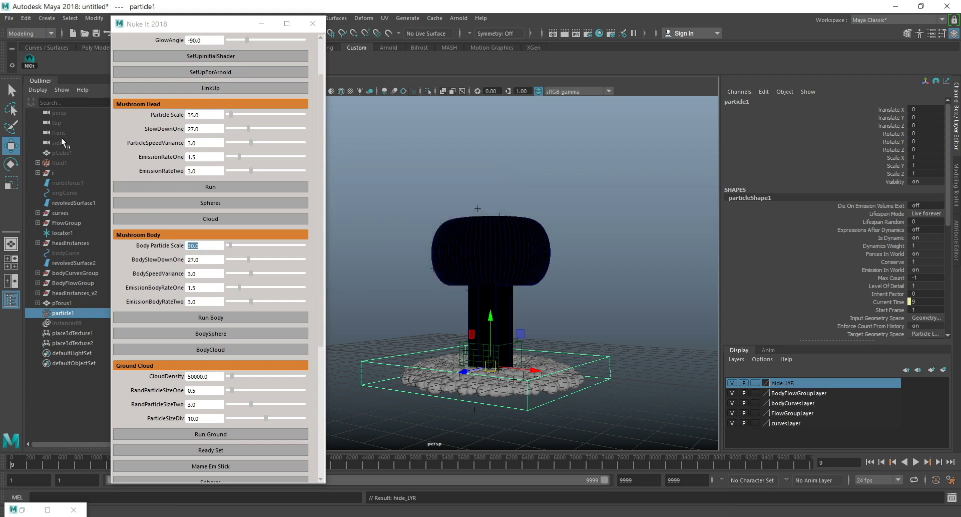
Add the ground torus pTorus1 to hide_LYR and leave the layer's visibility off.
left_click(732, 382)
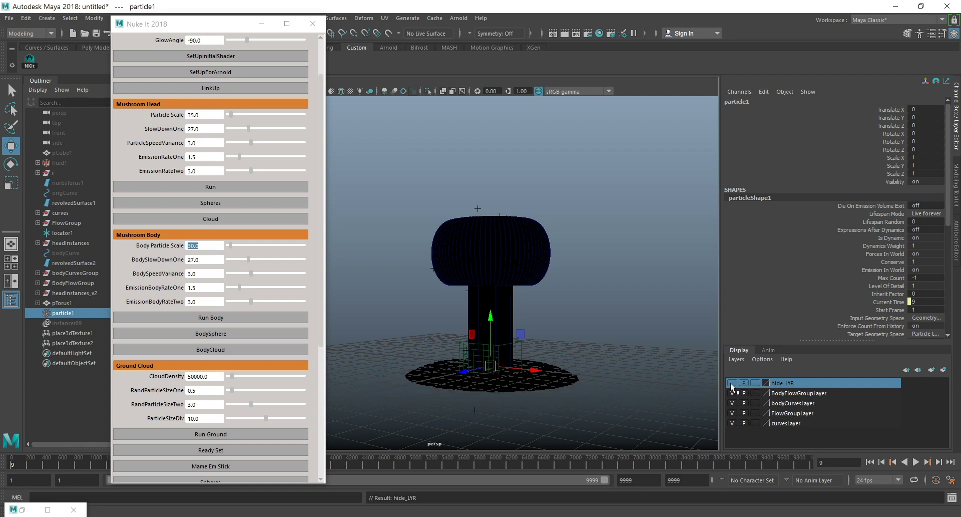
left_click(571, 382)
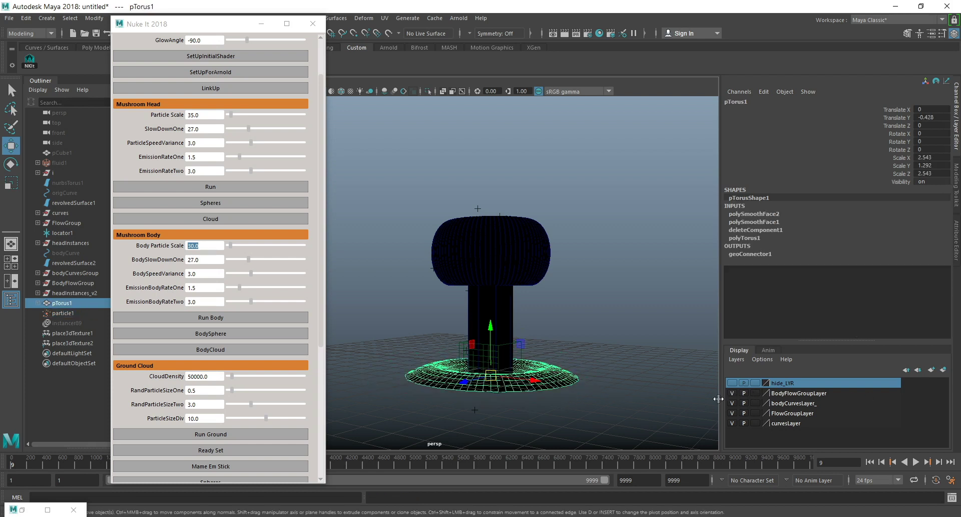
right_click(792, 381)
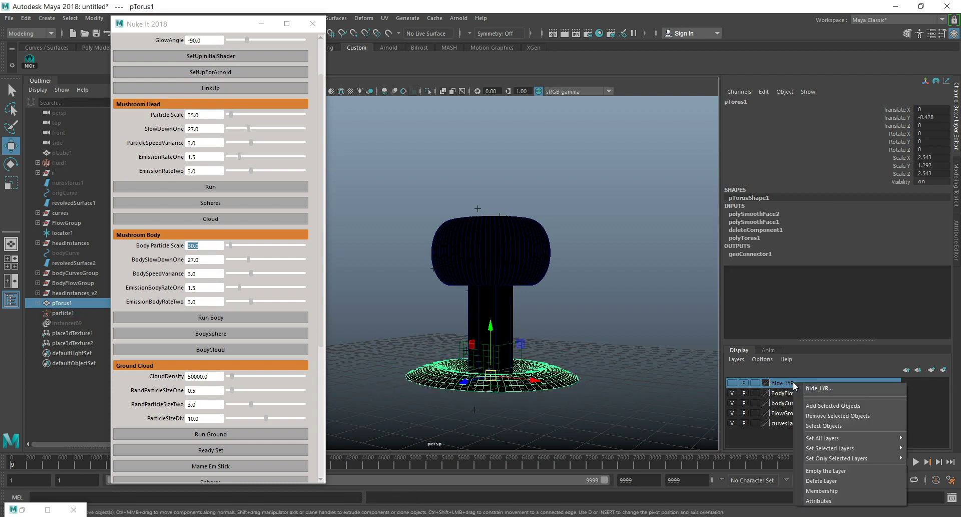
left_click(822, 405)
left_click(732, 383)
left_click(732, 382)
left_click(731, 382)
left_click(732, 382)
left_click(732, 383)
left_click(732, 383)
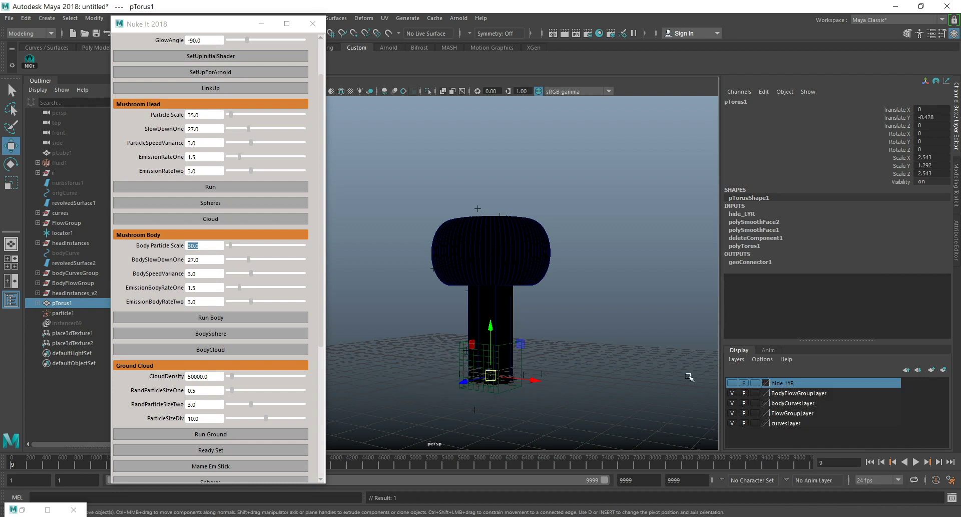
Play the simulation from a closer angle and raise the Mushroom Head Particle Scale to 53.7.
left_click_drag(620, 318, 504, 275, "alt")
middle_click_drag(504, 275, 560, 303, "alt")
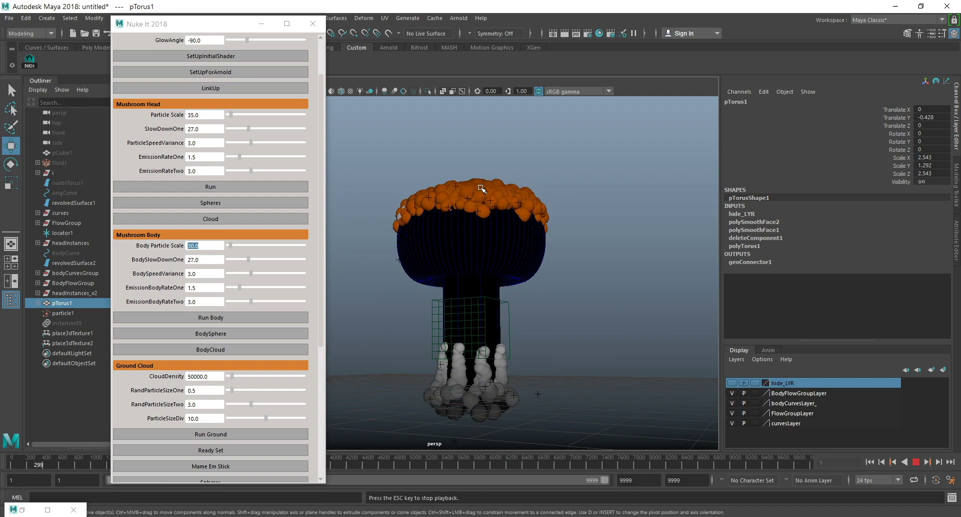
left_click_drag(231, 114, 232, 113)
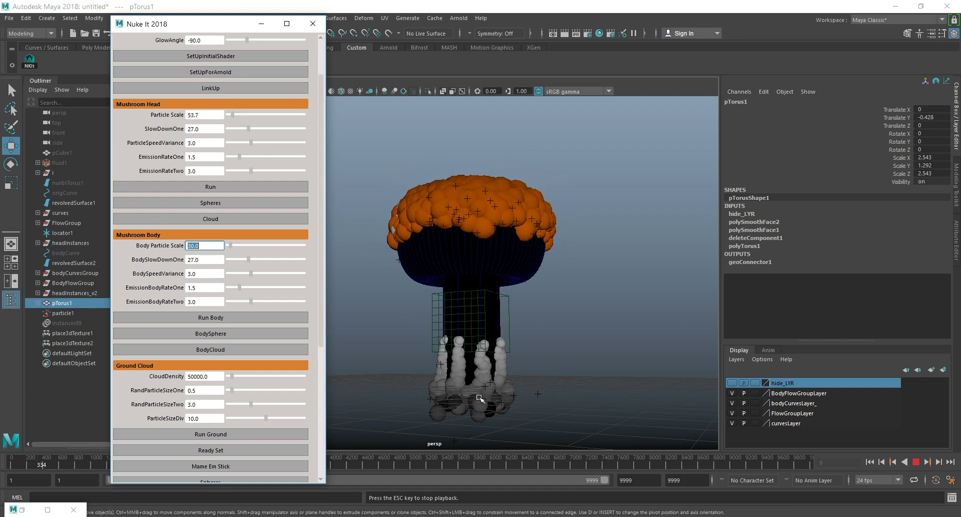
left_click(212, 258)
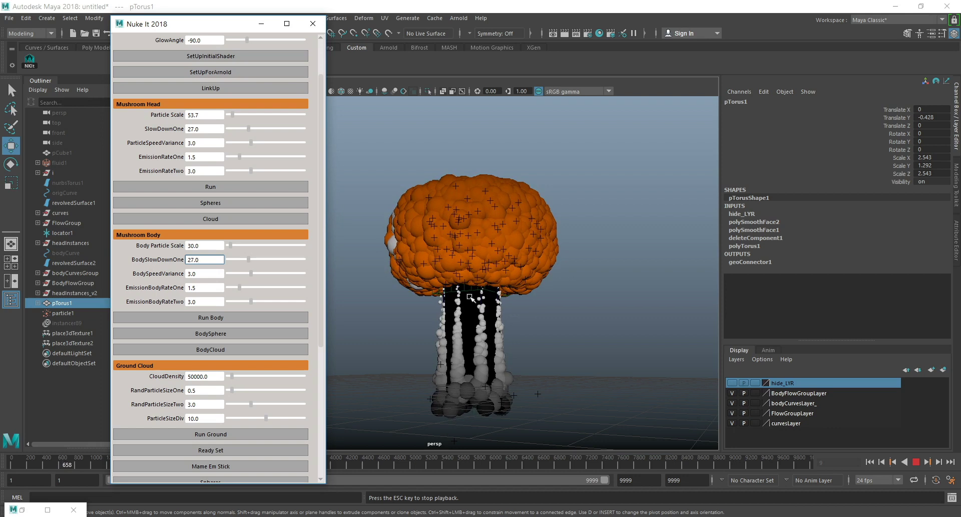
Examine the mushroom body's particle columns and the underside of the head up close during playback.
scroll(475, 295, "up", 3)
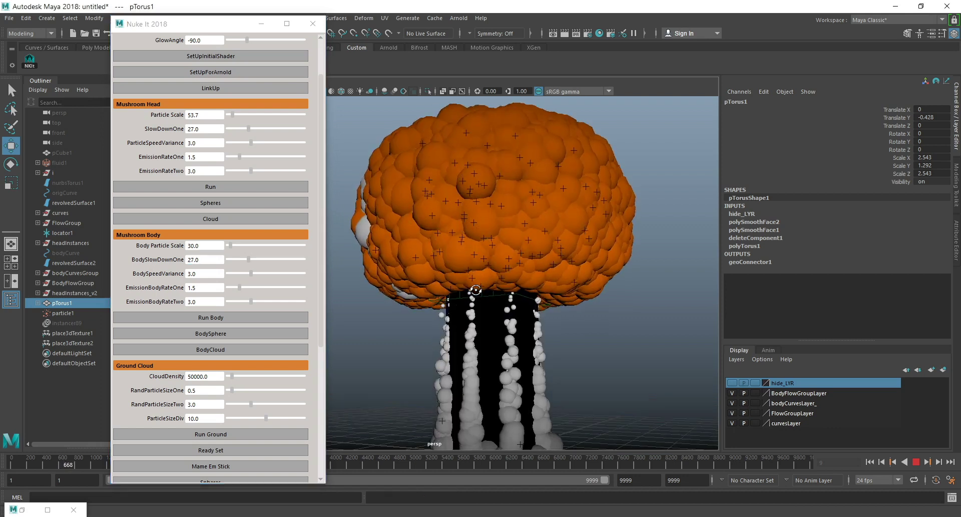
middle_click_drag(475, 289, 472, 182, "alt")
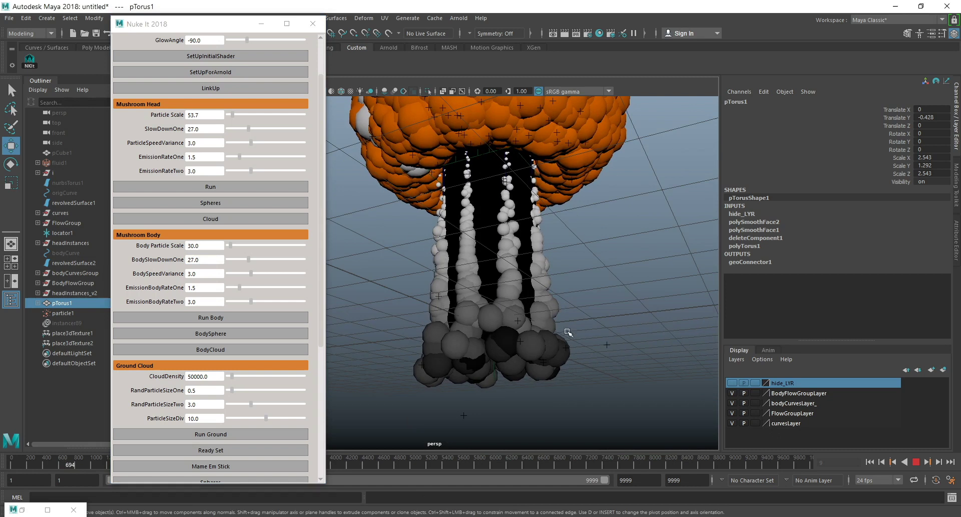
middle_click_drag(518, 212, 503, 276, "alt")
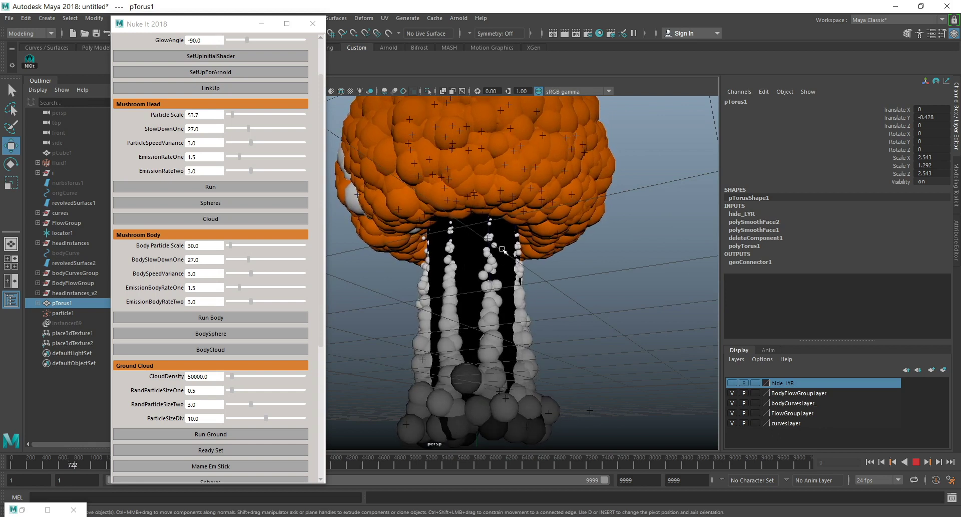
Inspect the mushroom stem from several angles, stop the playback and frame the whole cloud.
left_click_drag(503, 296, 526, 373, "alt")
left_click_drag(536, 236, 537, 247, "alt")
middle_click_drag(538, 246, 561, 113, "alt")
left_click(916, 461)
left_click_drag(590, 218, 540, 280, "alt")
scroll(536, 241, "down", 4)
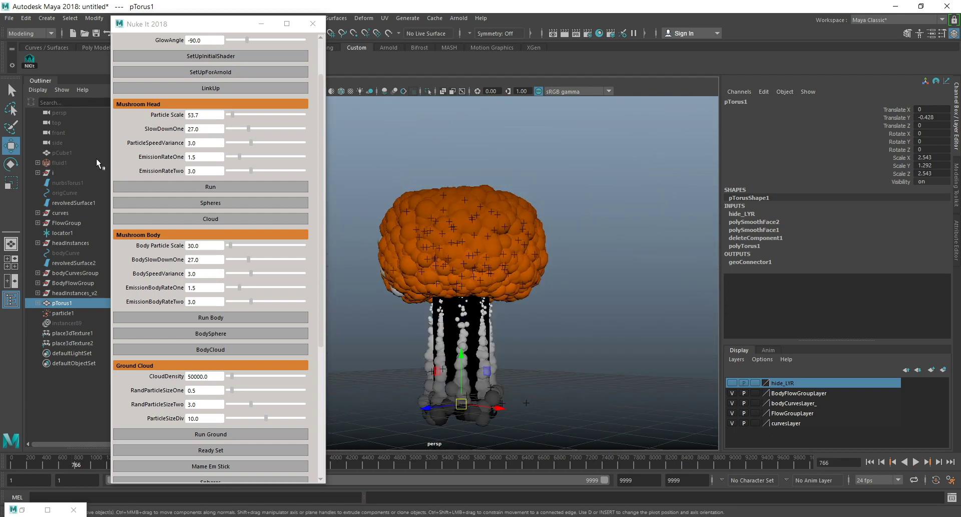
Move the script window clear of the viewport and reorder revolvedSurface2 directly below revolvedSurface1 in the scene hierarchy.
left_click_drag(207, 28, 763, 35)
left_click(65, 202)
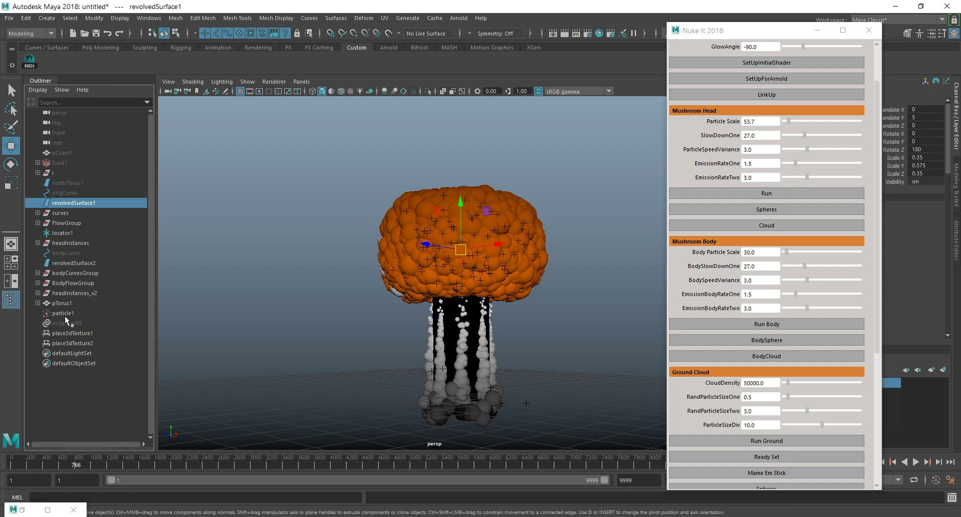
left_click(77, 259)
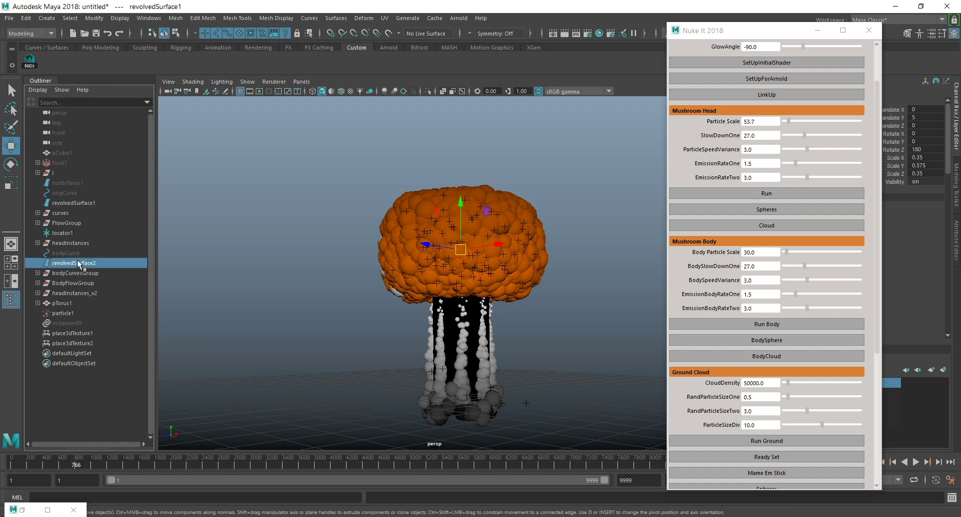
middle_click_drag(80, 262, 82, 208)
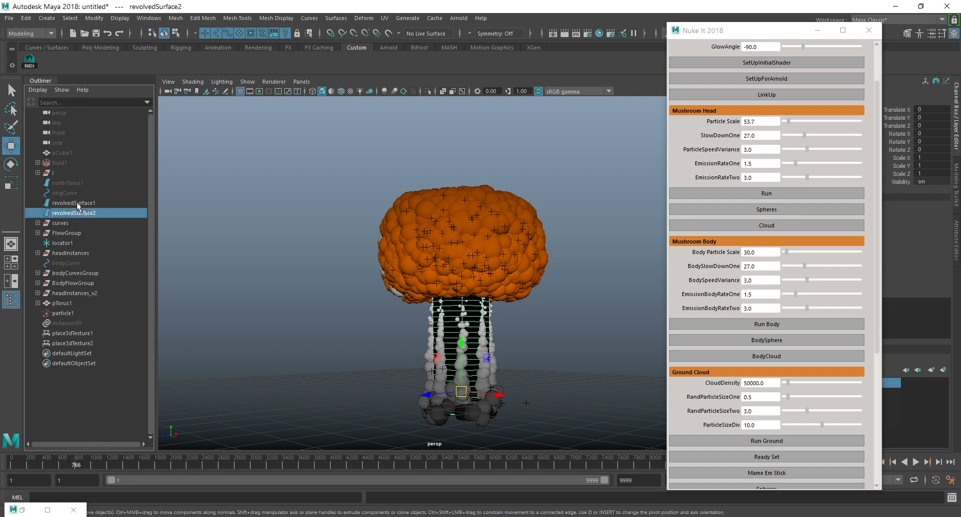
Isolate the head and stem surfaces revolvedSurface1 and revolvedSurface2 in the perspective view.
left_click(80, 209)
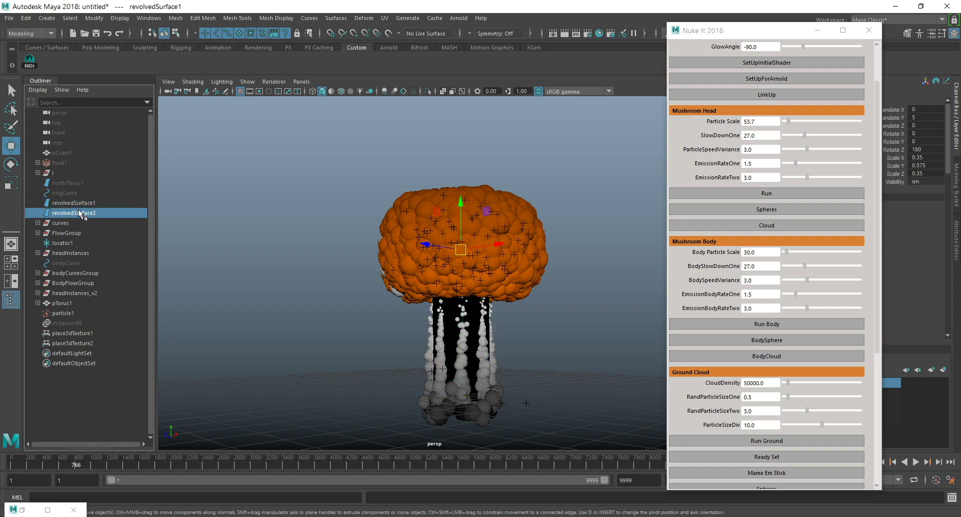
left_click(82, 202, "ctrl")
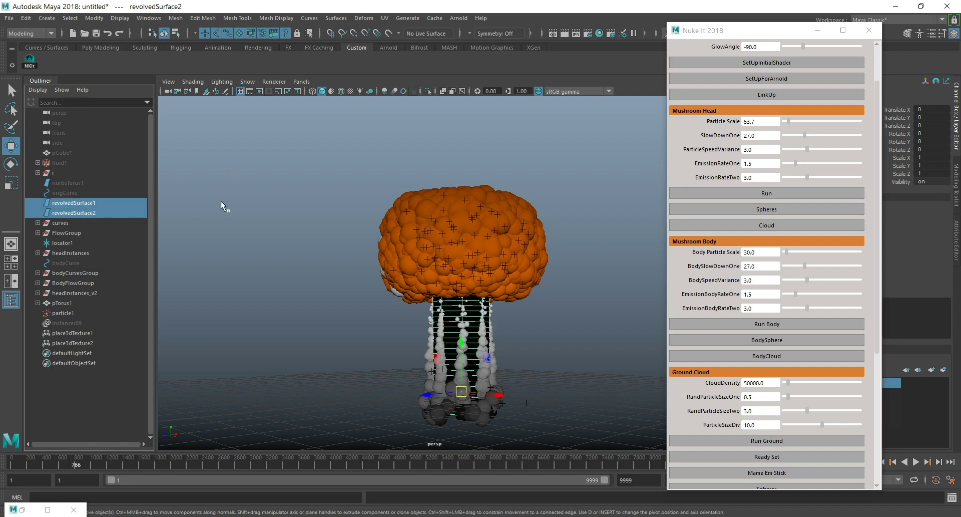
left_click(427, 91)
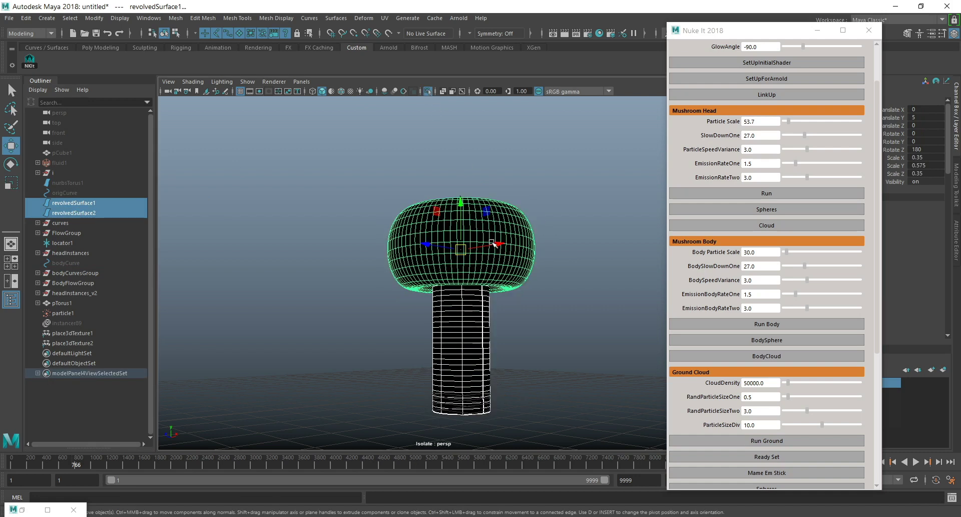
Create a Lattice deformer around the stem surface revolvedSurface2.
left_click(474, 325)
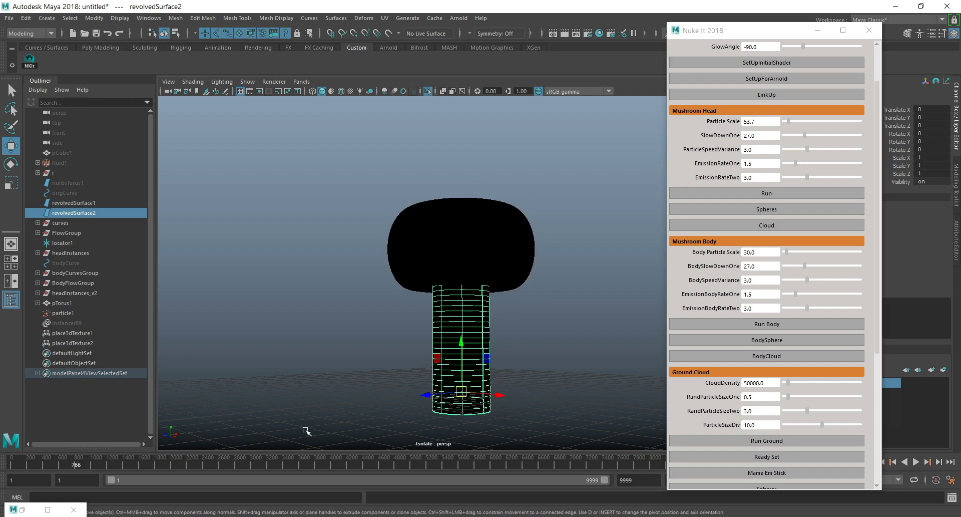
left_click_drag(558, 376, 533, 324, "alt")
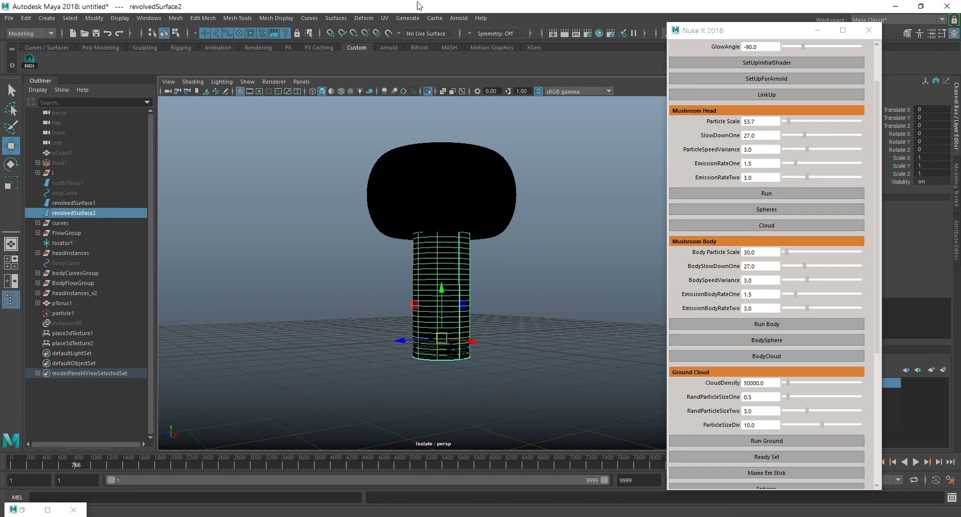
left_click(364, 18)
left_click(18, 31)
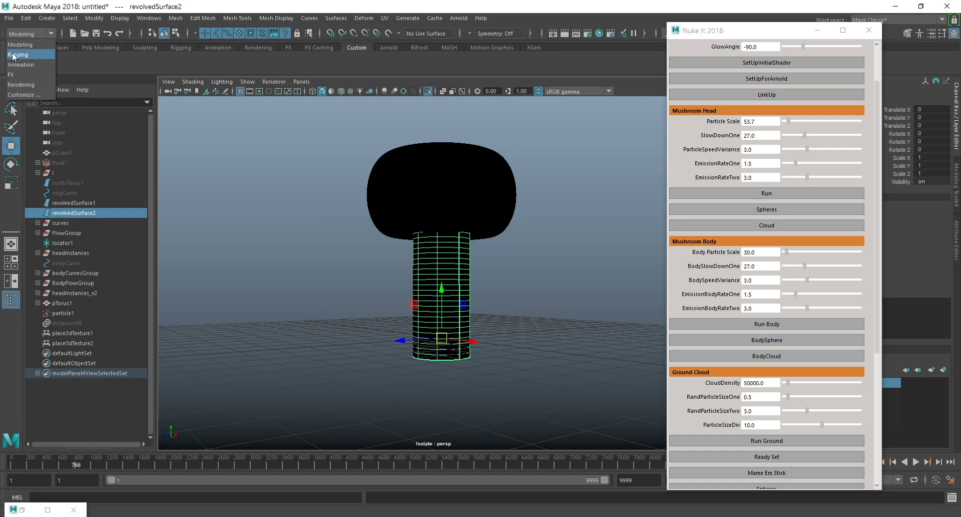
left_click(21, 44)
left_click(363, 19)
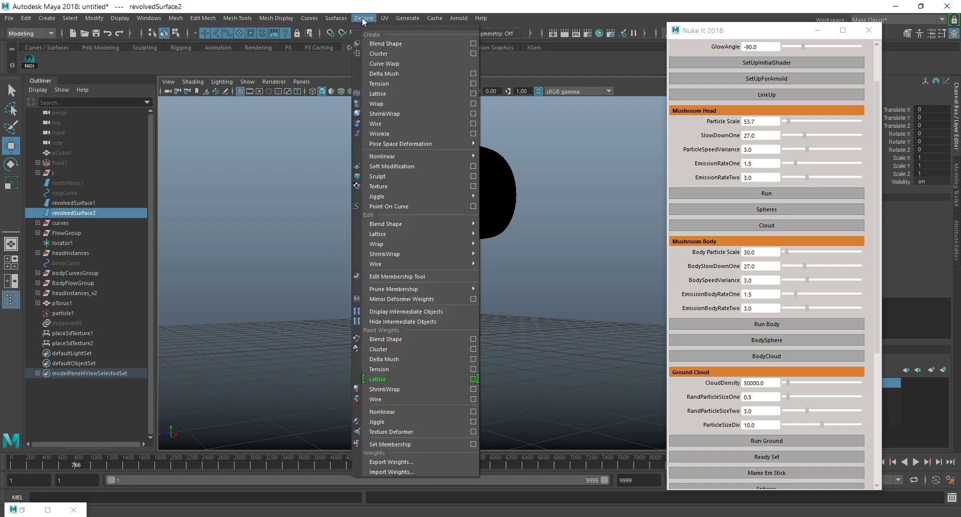
left_click(395, 94)
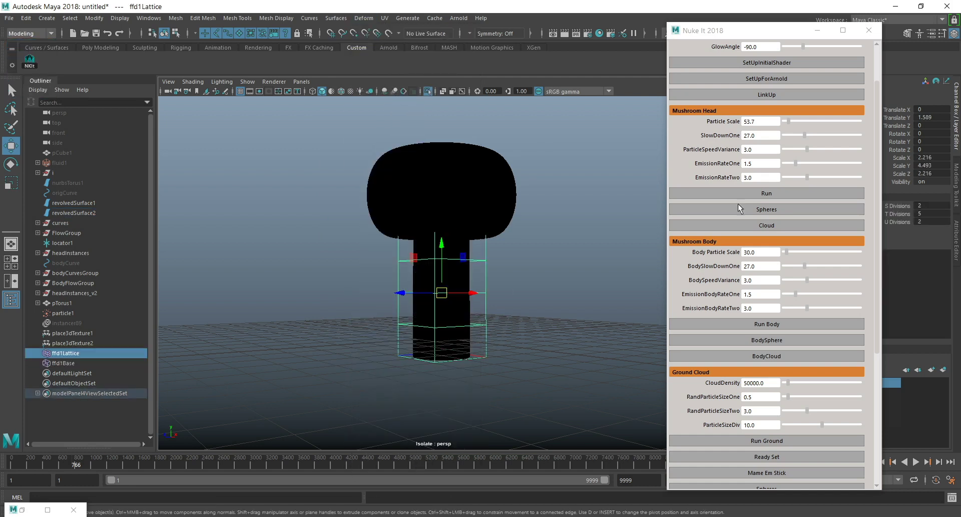
Set the stem lattice's T Divisions to 10.
left_click_drag(816, 30, 724, 31)
left_click(927, 214)
type("10")
key("Return")
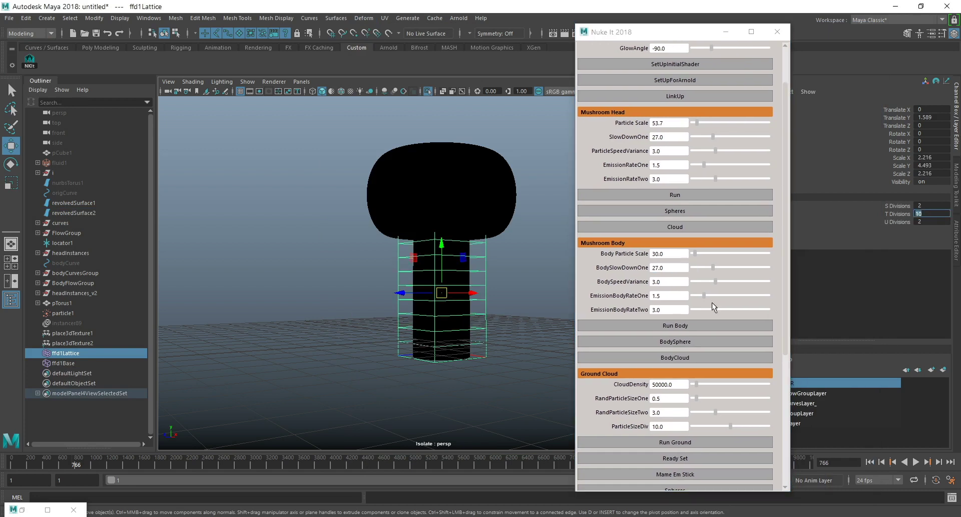
Turn on grid snapping and lower the lattice's pivot to near the base of the stem.
middle_click_drag(543, 267, 465, 263, "alt")
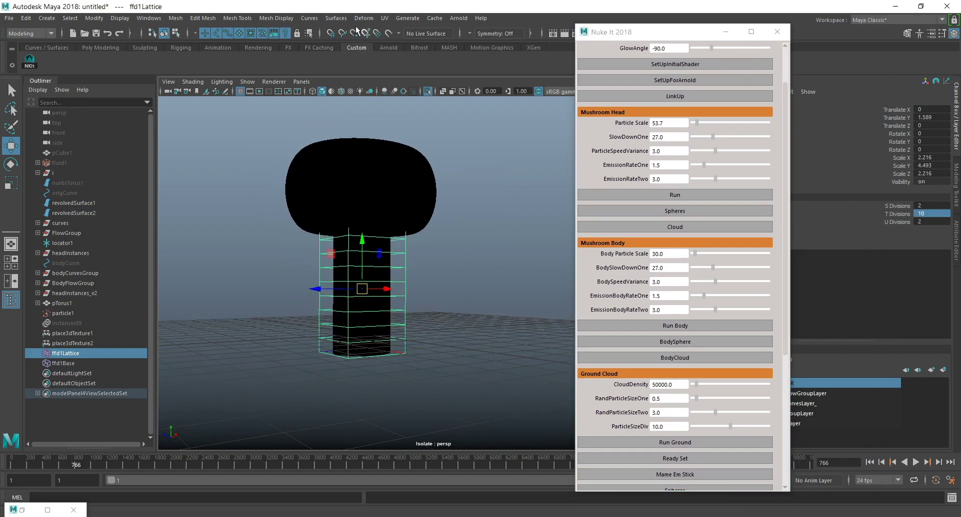
left_click(331, 34)
key("d")
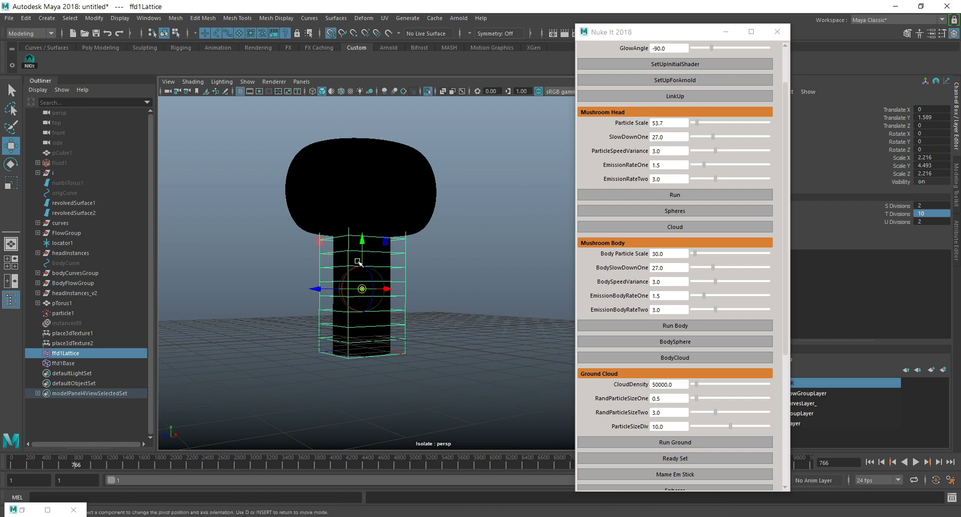
key("d")
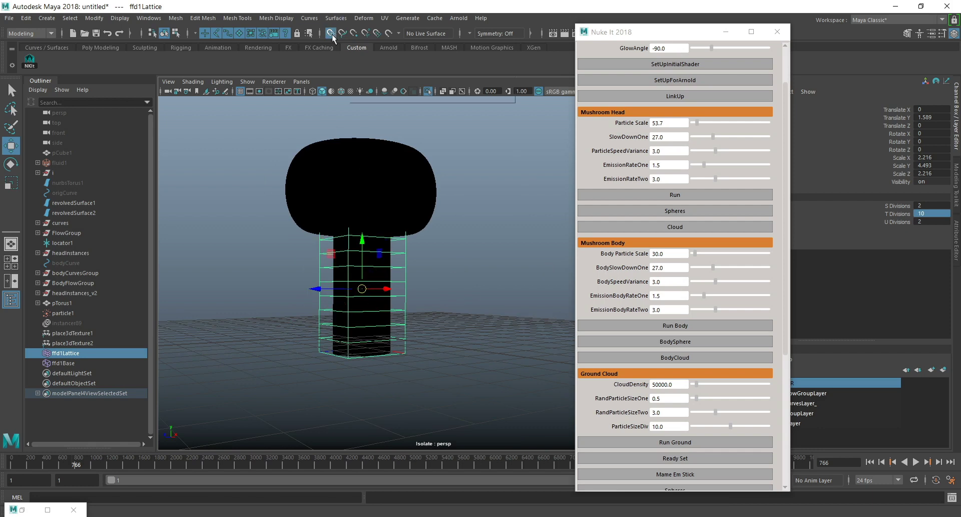
left_click_drag(480, 207, 480, 211, "alt")
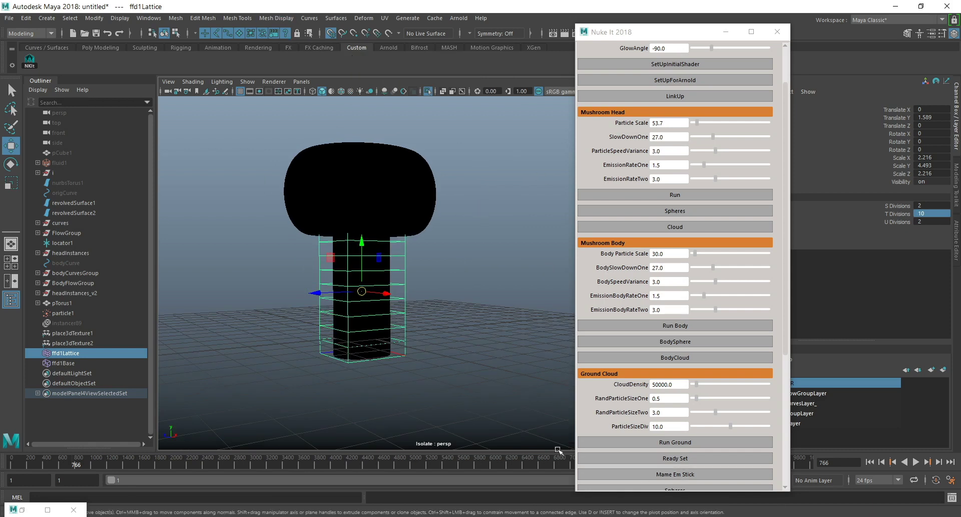
key("d")
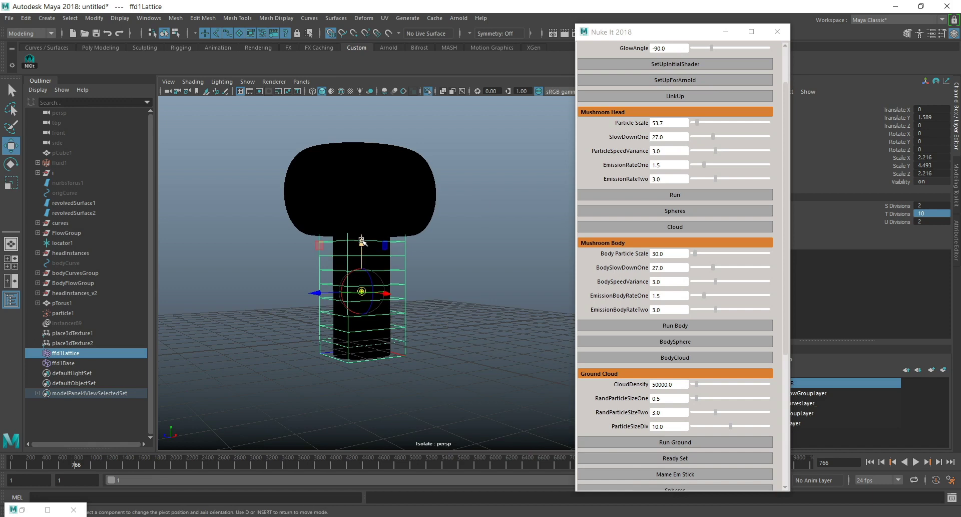
left_click_drag(362, 241, 371, 345)
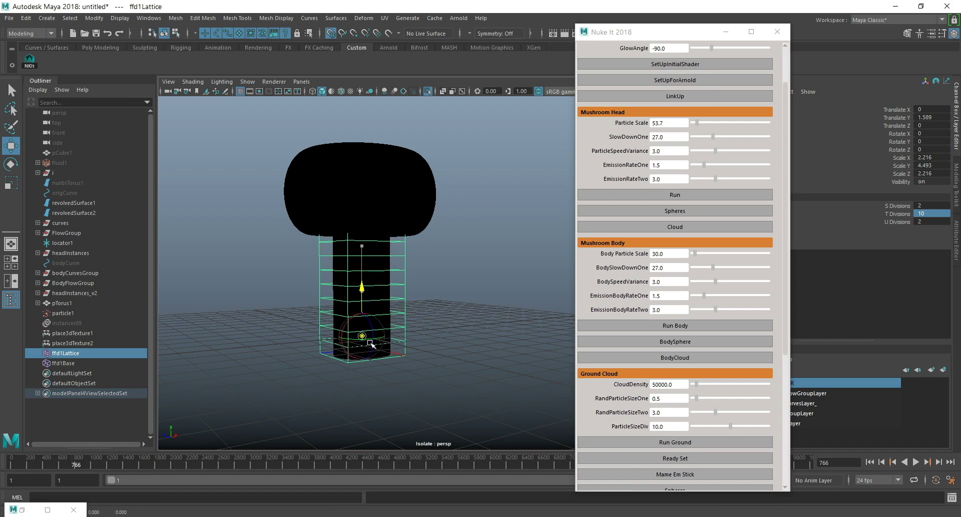
Scale the stem lattice down vertically to a Scale Y of about 2.75.
left_click_drag(443, 346, 440, 333, "alt")
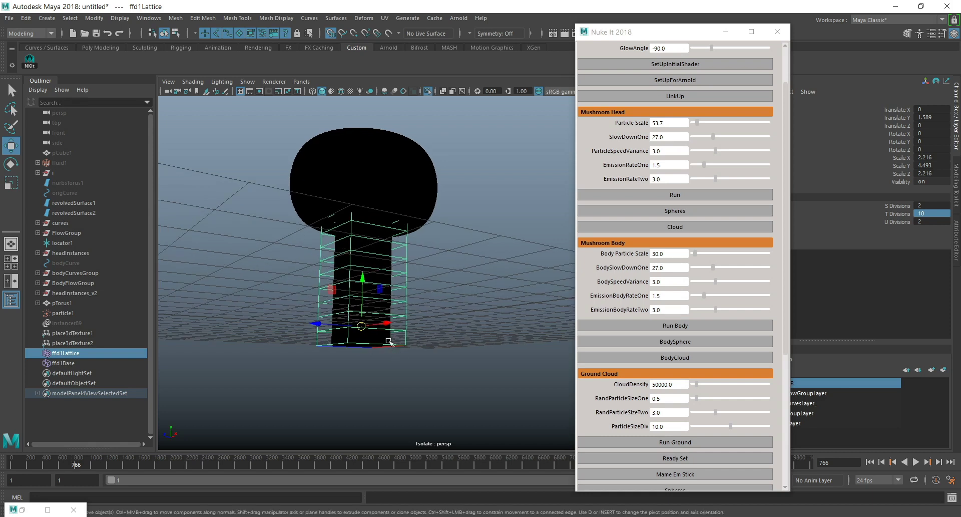
left_click_drag(392, 340, 435, 325, "alt")
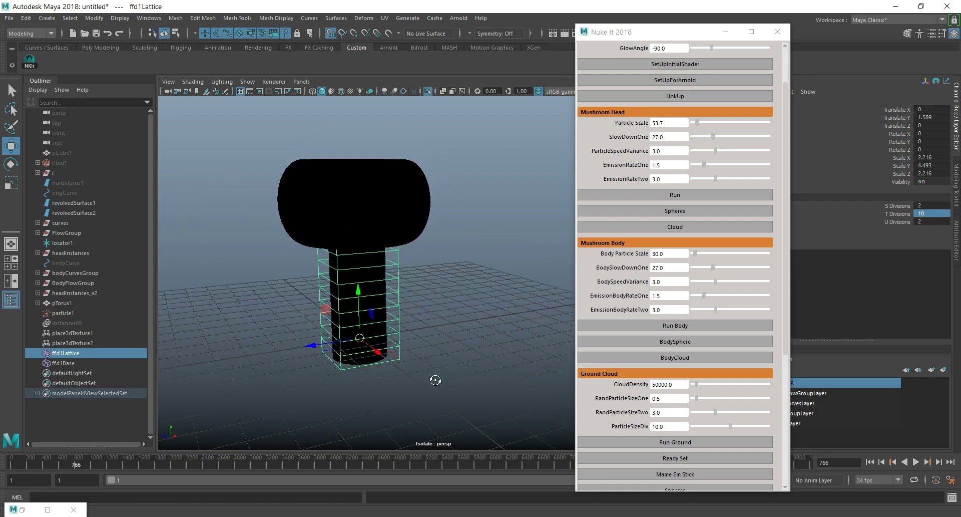
left_click_drag(435, 380, 425, 364, "alt")
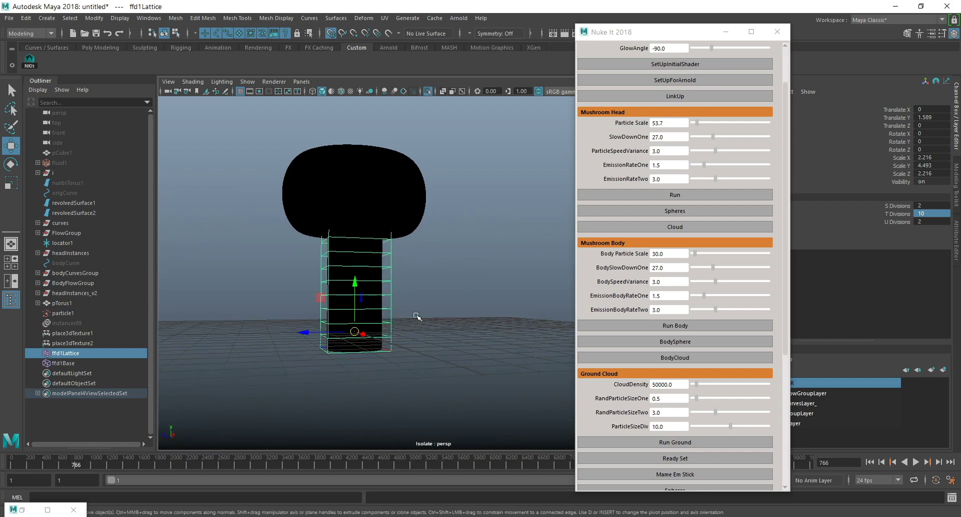
scroll(400, 344, "down", 2)
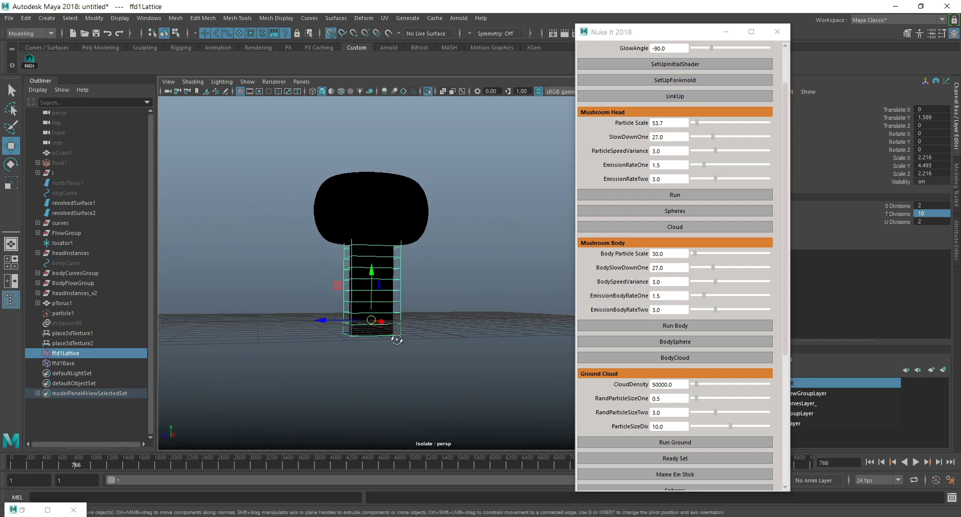
left_click_drag(401, 339, 393, 346, "alt")
key("r")
left_click_drag(375, 265, 371, 286)
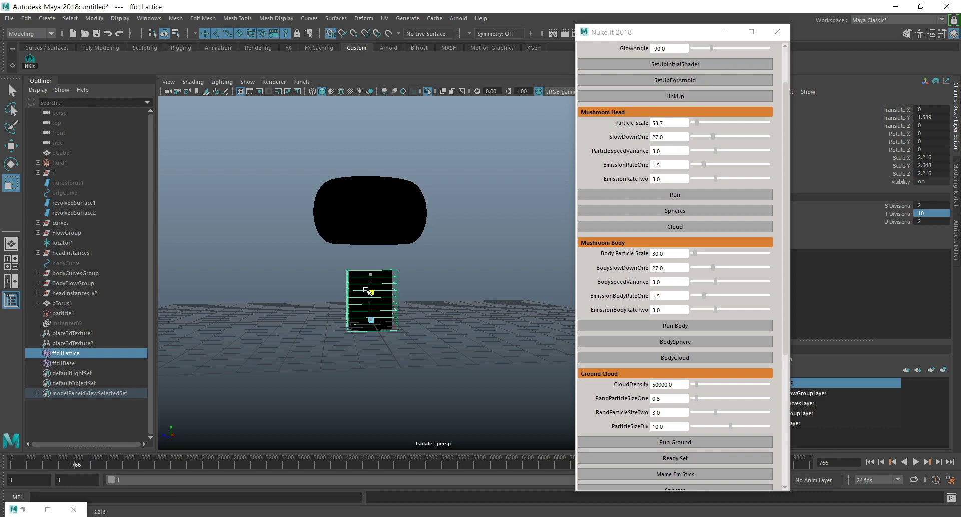
Select the stem lattice's top points and enable soft selection, adjusting the falloff to fade towards the base.
right_click(348, 270)
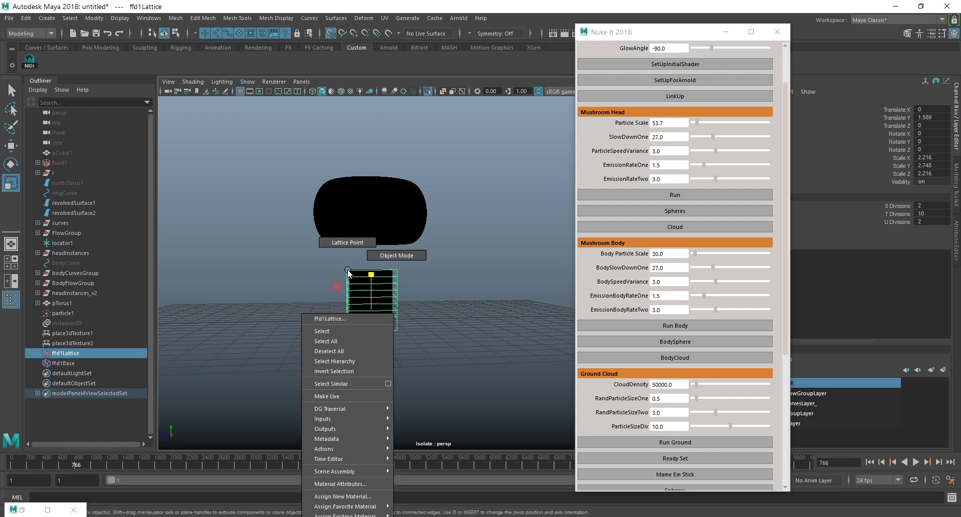
left_click(347, 242)
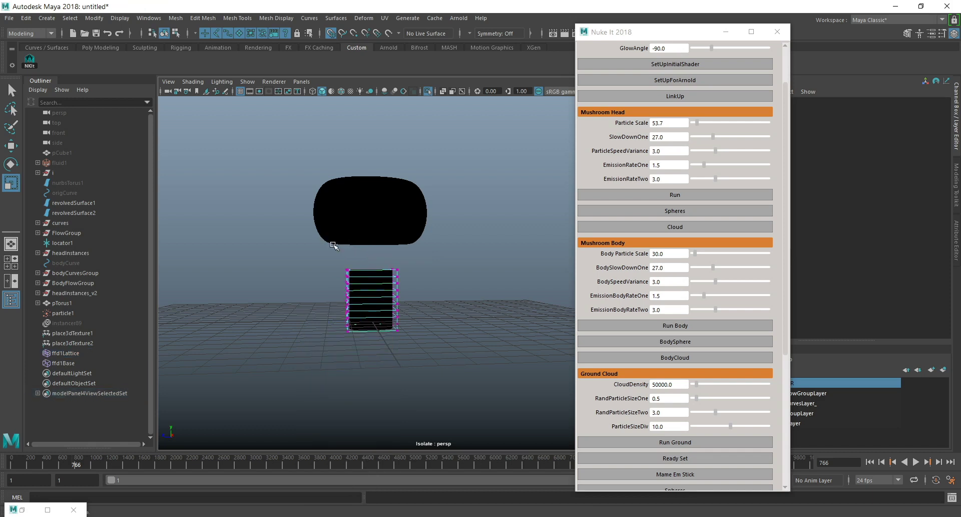
left_click_drag(327, 249, 420, 278)
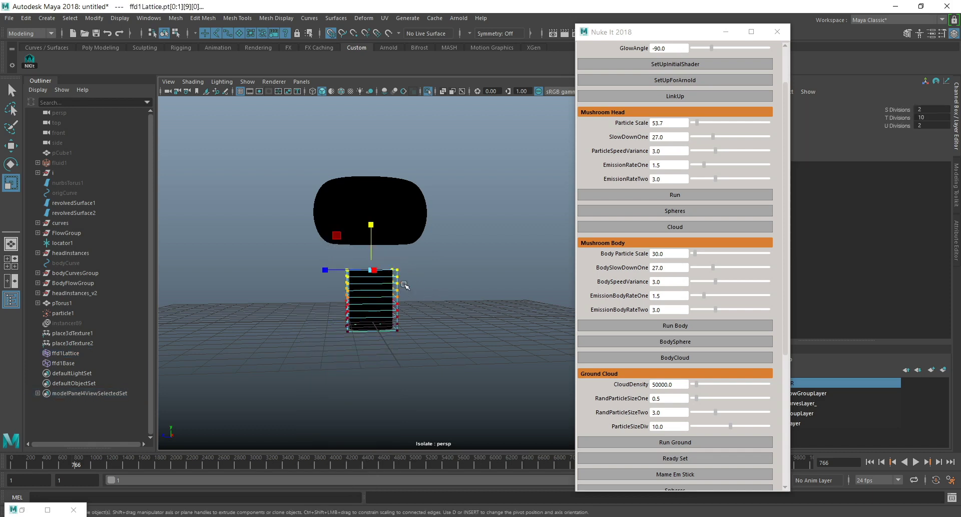
key("b")
left_click_drag(405, 286, 460, 277)
key("b")
left_click_drag(520, 273, 467, 262)
key("b")
middle_click_drag(423, 272, 497, 273)
left_click_drag(372, 222, 415, 299)
key("ctrl+z")
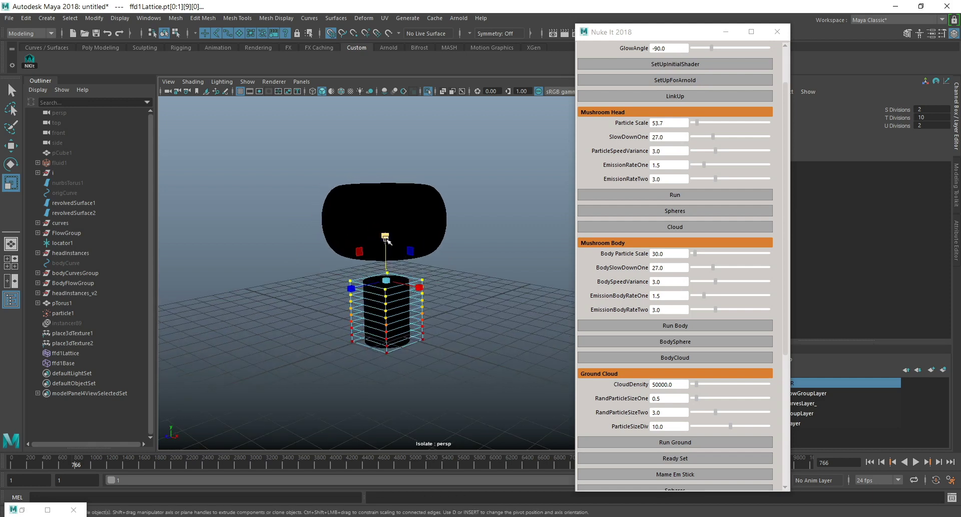
key("shift+z")
key("ctrl+z")
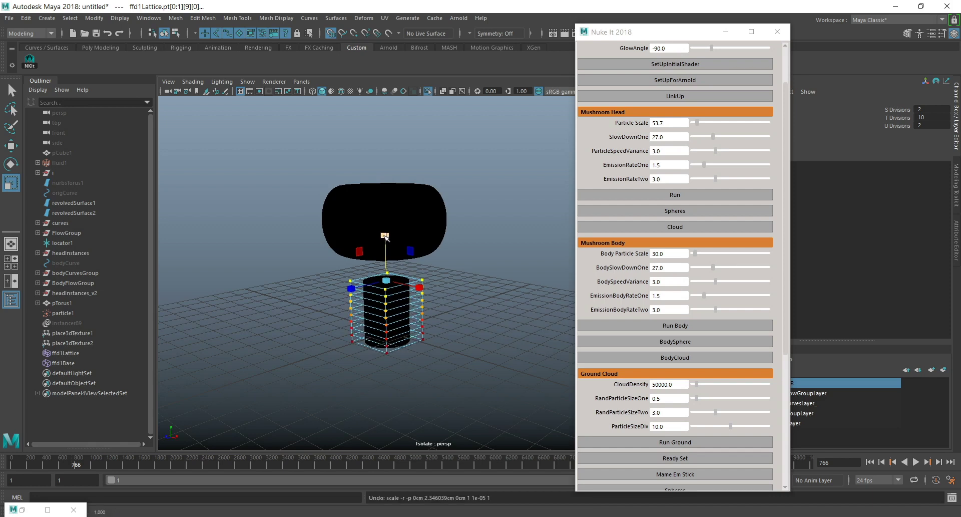
Scale the soft-selected top lattice points inward in X and Z to taper the stem.
left_click(385, 237)
left_click_drag(385, 236, 412, 229)
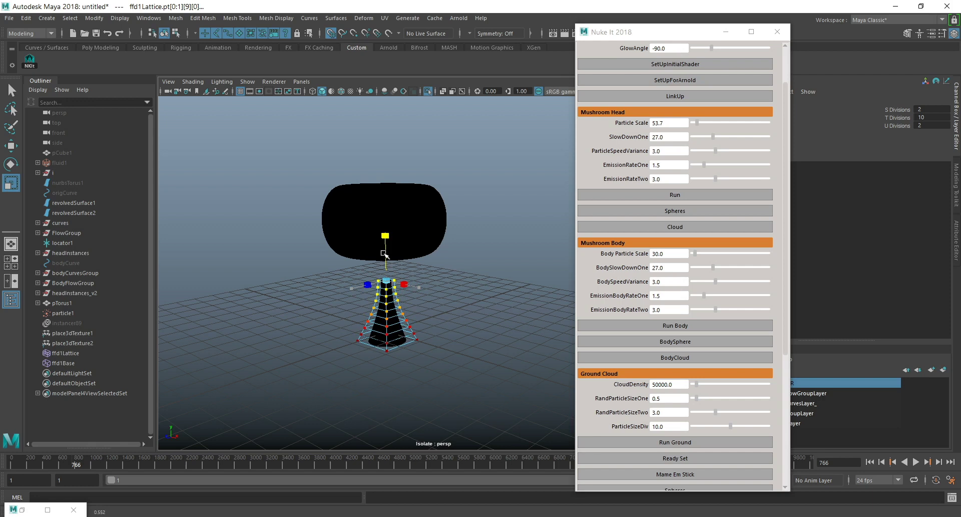
Select the lattice's bottom points and scale them outward with a smaller soft selection falloff to flare the stem's base.
left_click_drag(411, 356, 429, 341, "alt")
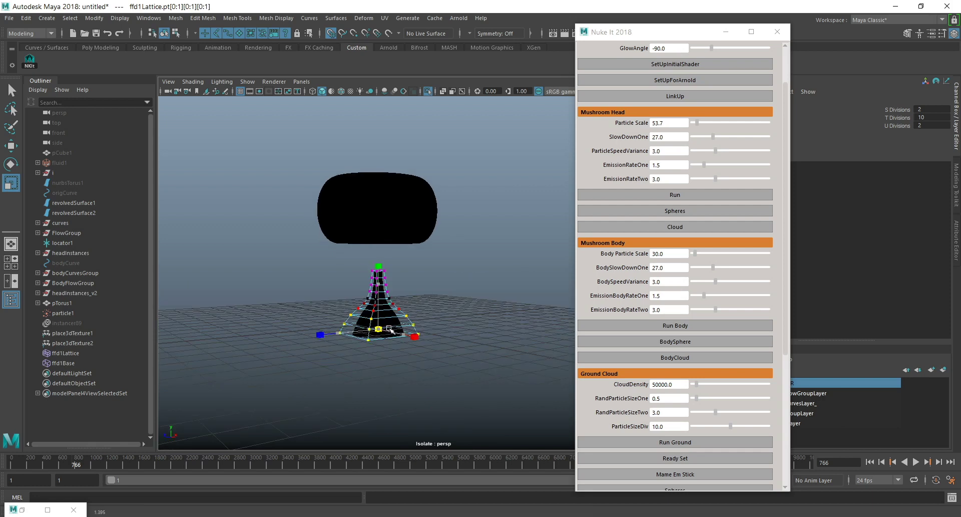
left_click_drag(389, 329, 392, 328)
key("ctrl+z")
left_click_drag(379, 282, 384, 250, "ctrl")
left_click_drag(434, 321, 414, 316, "alt")
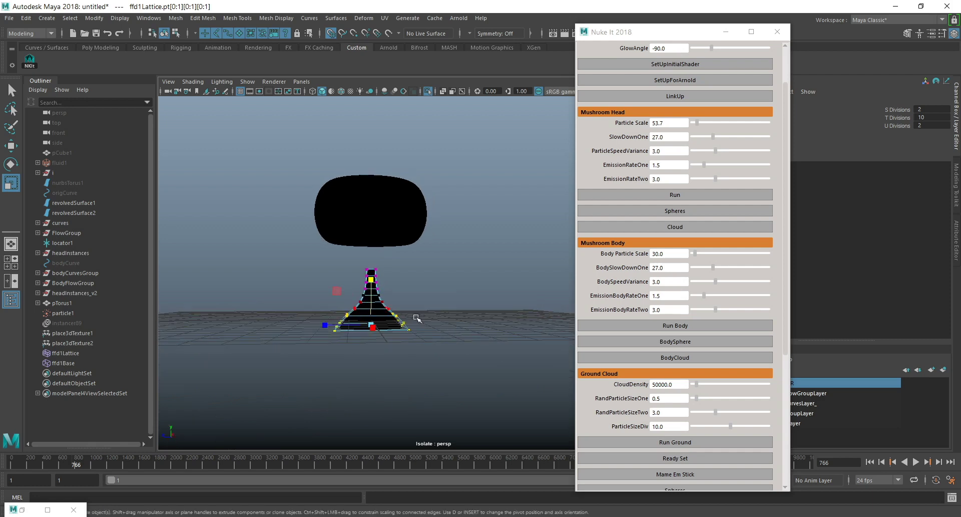
Return the stem lattice from point editing to object mode.
right_click_drag(398, 319, 475, 248)
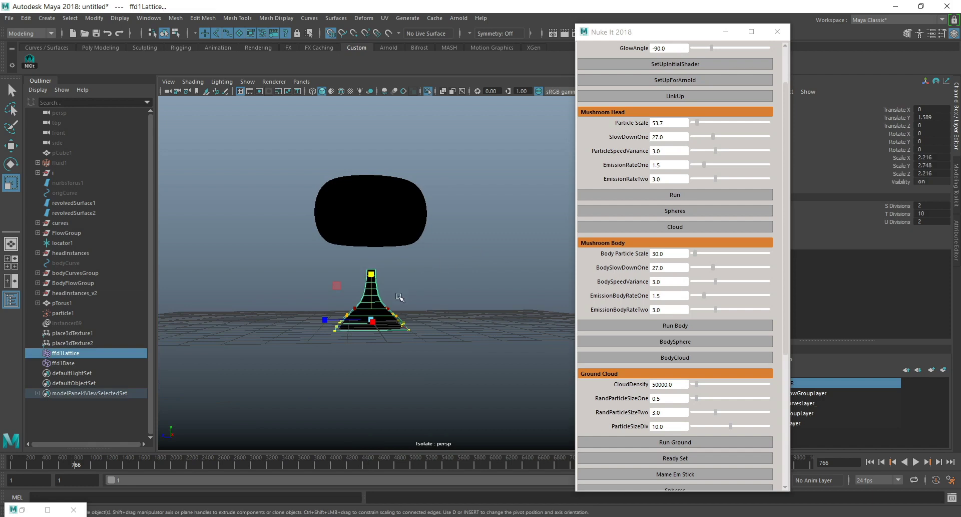
right_click(408, 331)
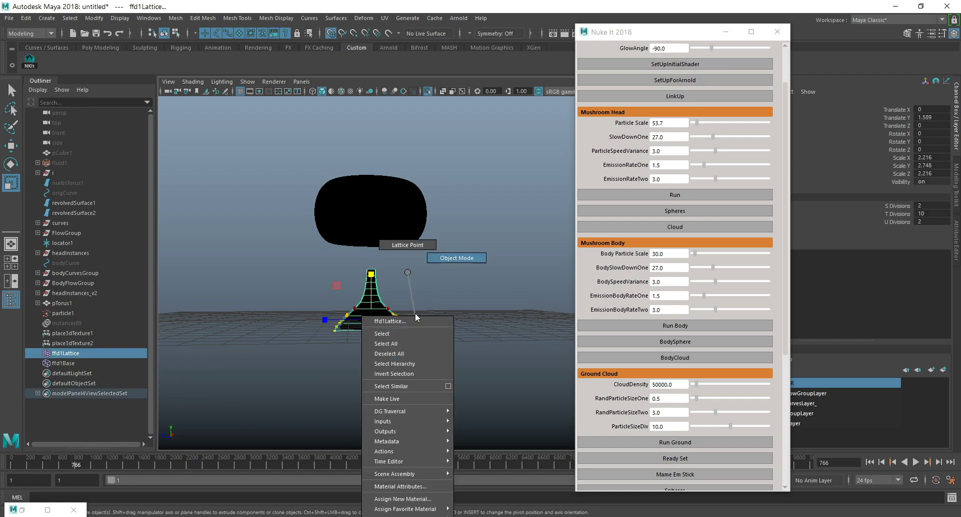
right_click_drag(408, 273, 409, 274)
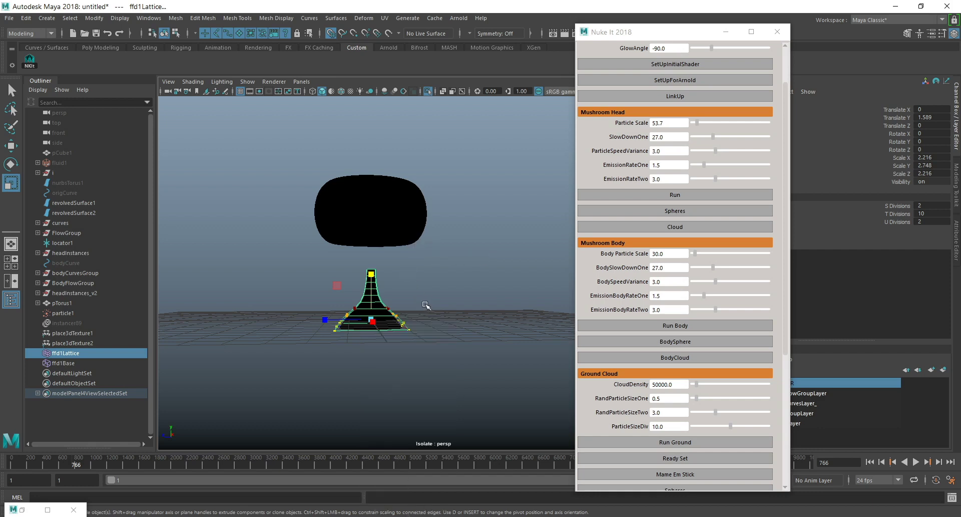
Turn off soft selection and scale the stem lattice down in Y to about 1.217.
key("b")
key("ctrl+z")
left_click_drag(374, 282, 376, 300)
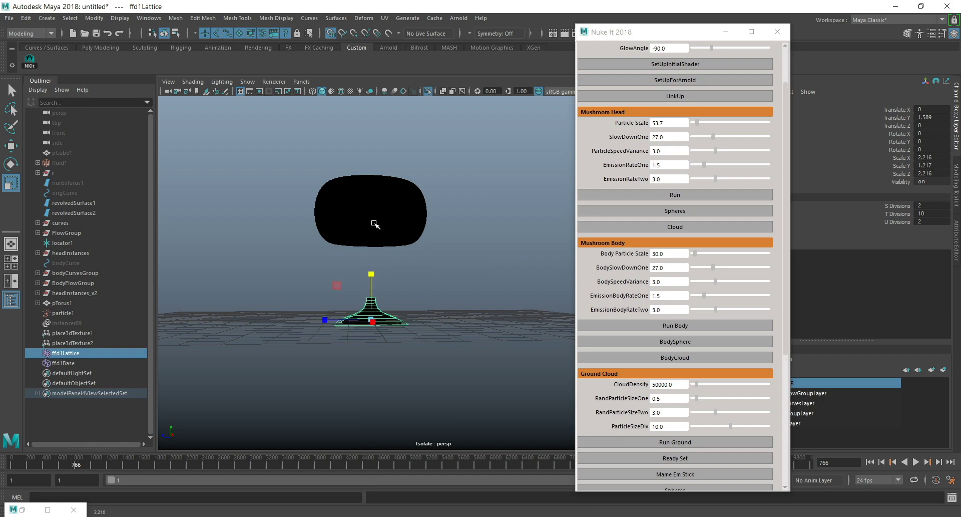
Turn off grid snapping and lower the mushroom head surface revolvedSurface1 to a Translate Y of about 2.736.
left_click(85, 202)
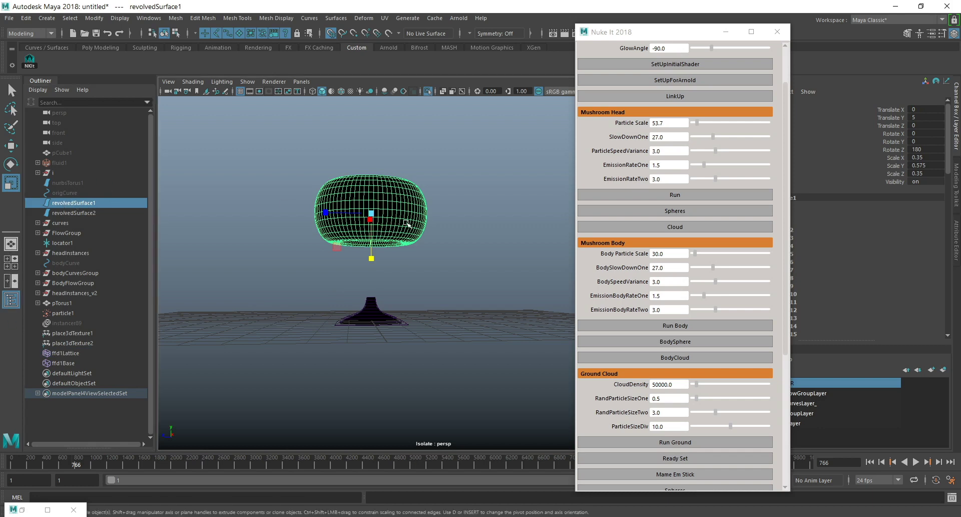
key("w")
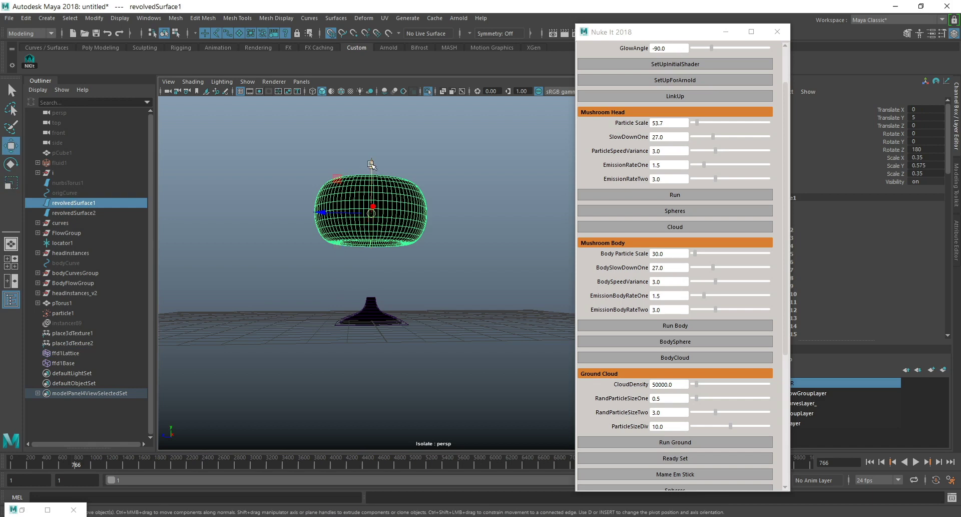
left_click_drag(371, 165, 373, 203)
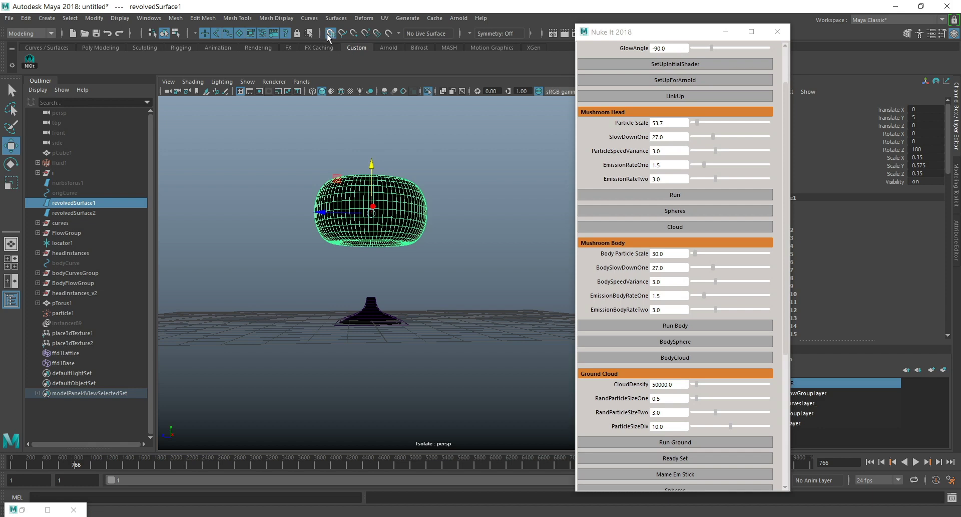
left_click_drag(371, 172, 378, 211)
key("r")
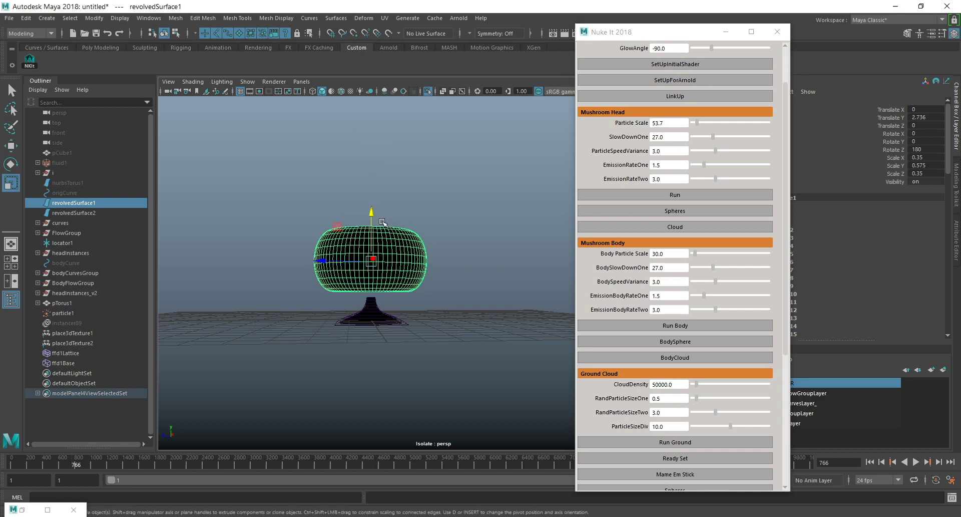
left_click(11, 145)
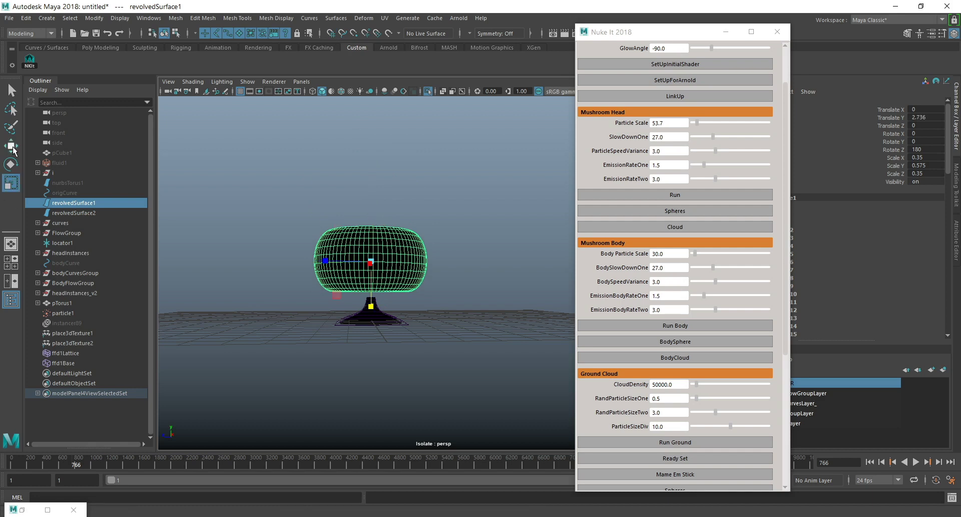
left_click(17, 181)
left_click(13, 167)
left_click(15, 187)
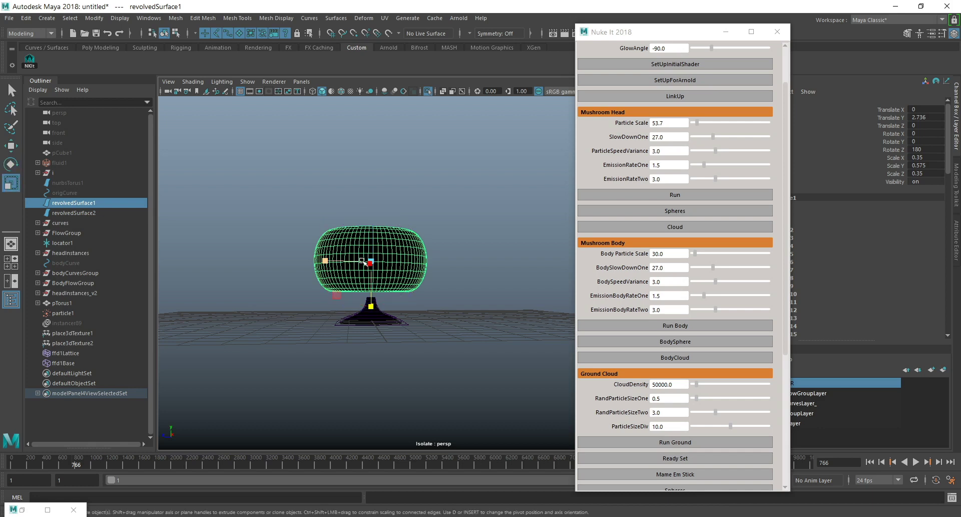
key("w")
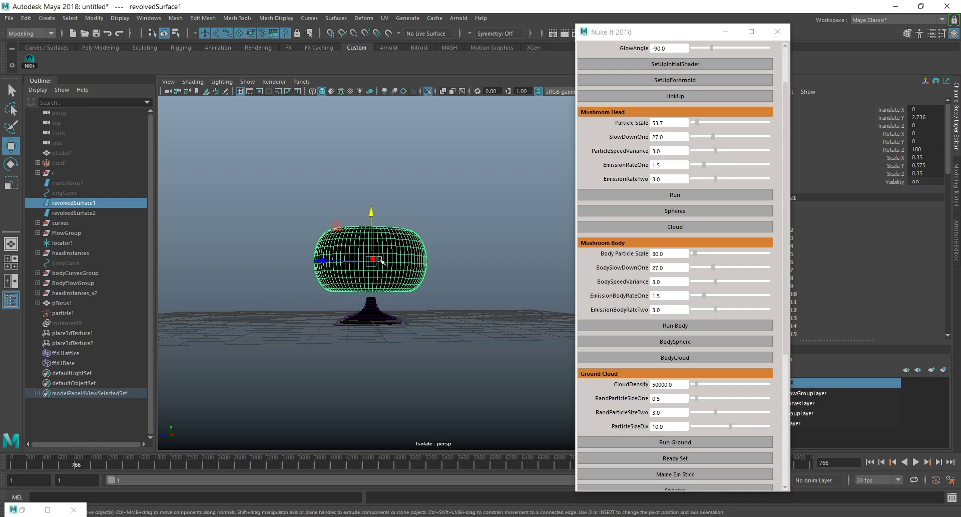
key("e")
key("r")
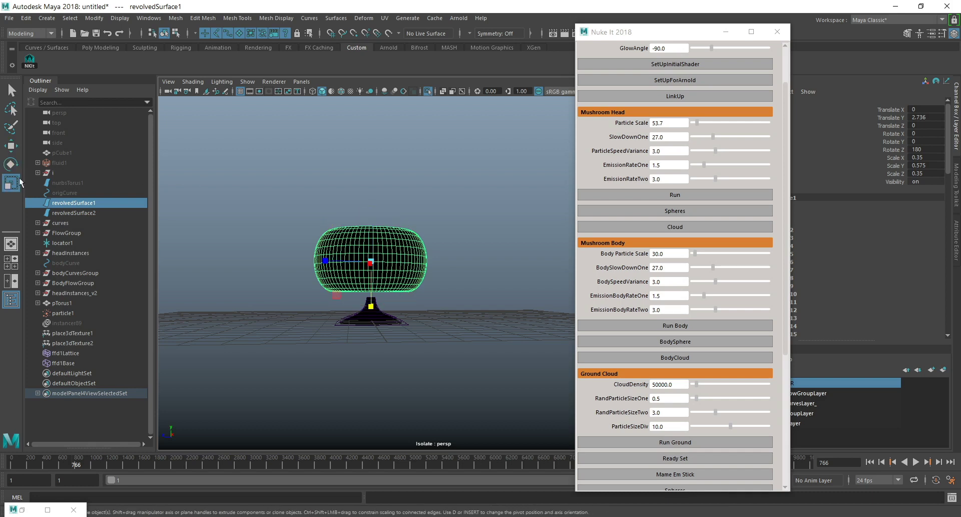
key("w")
key("e")
key("r")
key("e")
key("w")
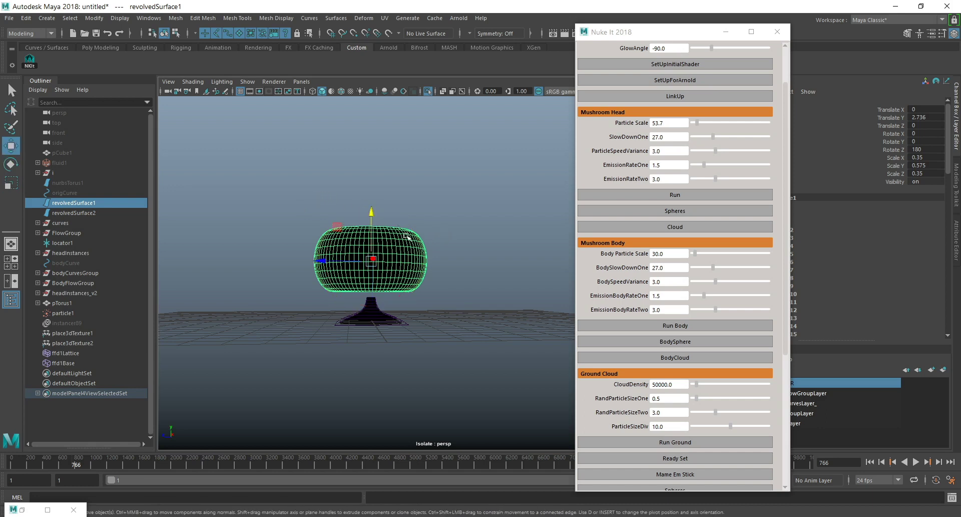
Widen the mushroom head surface by scaling it in X and Z to about 0.462.
key("r")
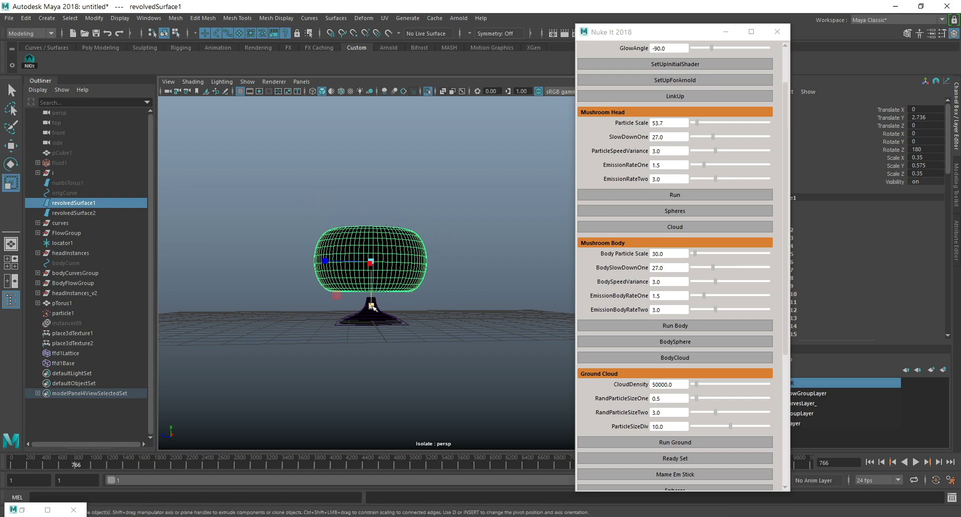
left_click_drag(372, 306, 377, 320)
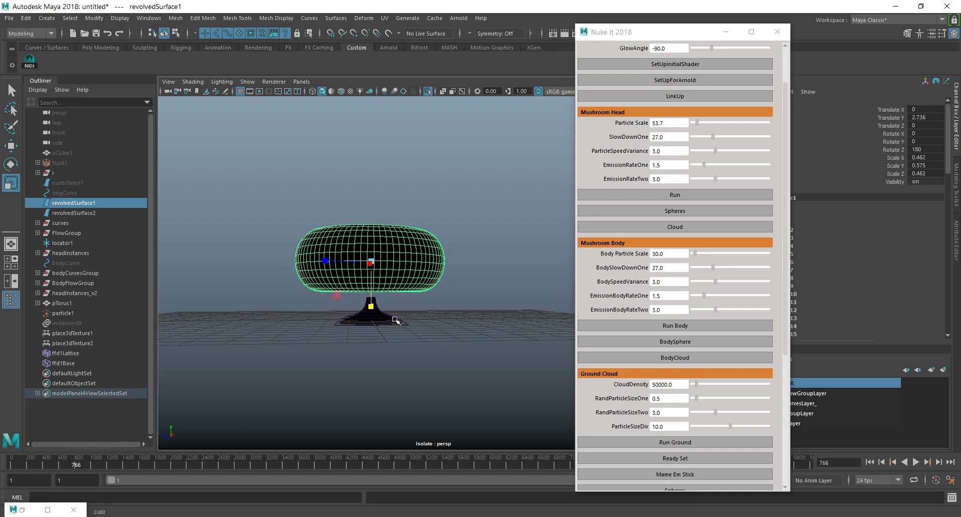
Select the stem lattice and stretch it in Y to a scale of about 2.179 so it reaches the head.
left_click(403, 320)
key("w")
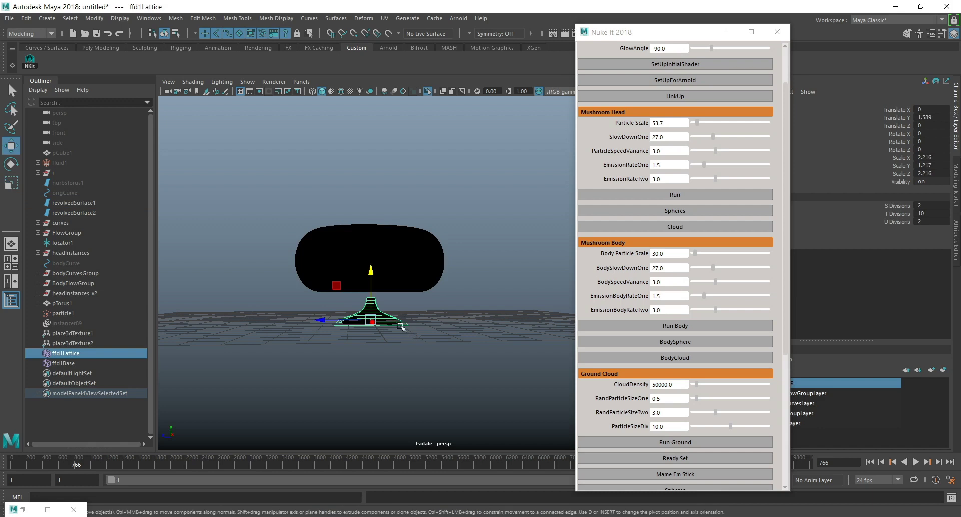
key("r")
left_click_drag(371, 274, 372, 240)
scroll(472, 306, "down", 5)
middle_click_drag(471, 306, 443, 291, "alt")
scroll(417, 299, "up", 5)
left_click_drag(415, 281, 422, 300, "alt")
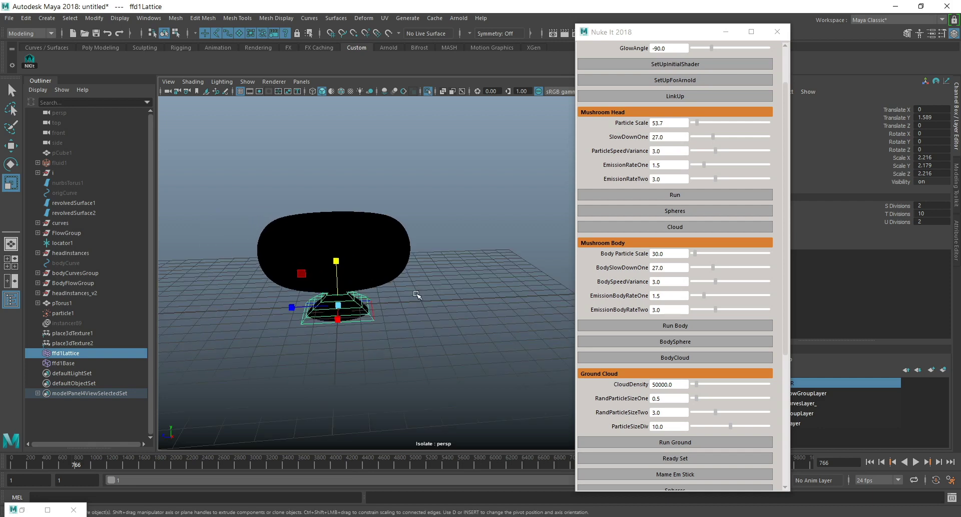
middle_click_drag(377, 267, 402, 260, "alt")
left_click_drag(404, 262, 397, 261, "alt")
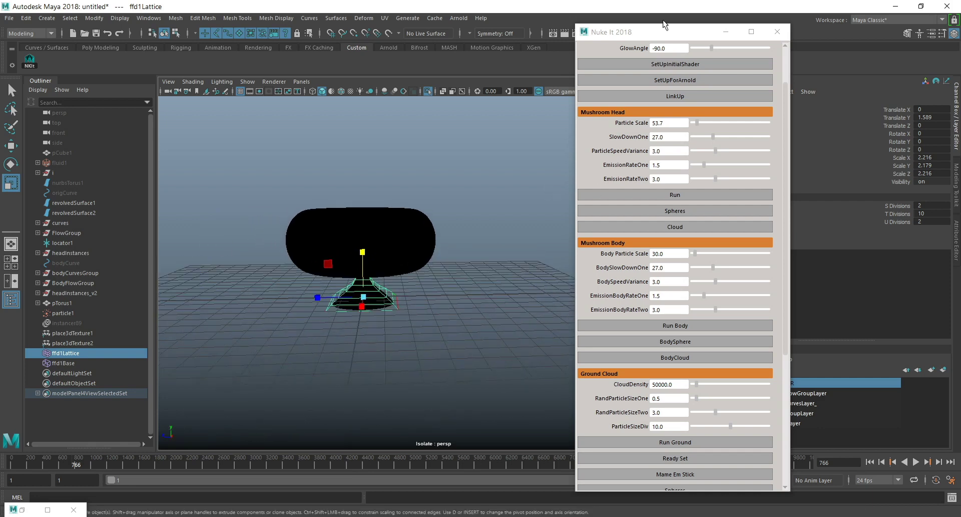
Minimize the Nuke It 2018 window, leave isolate view, and run the particle simulation to frame 773.
left_click(726, 29)
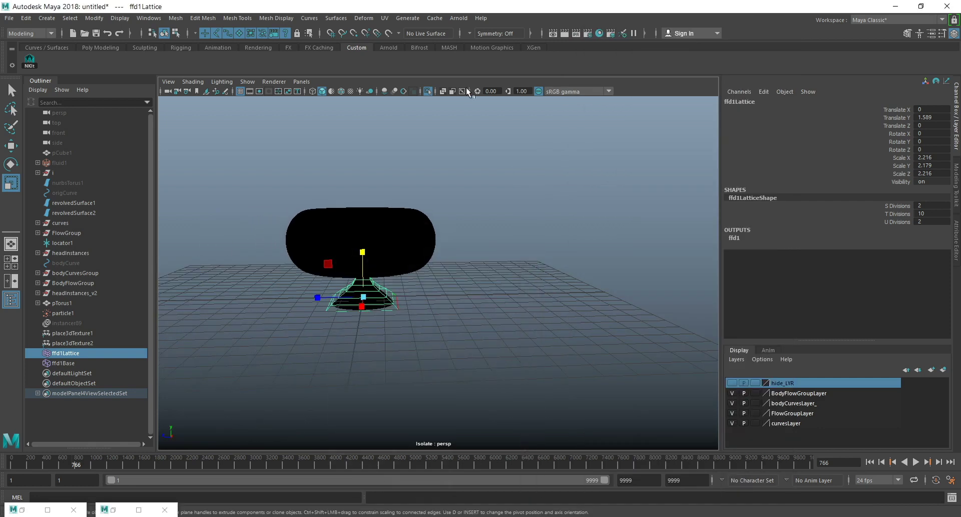
left_click(427, 91)
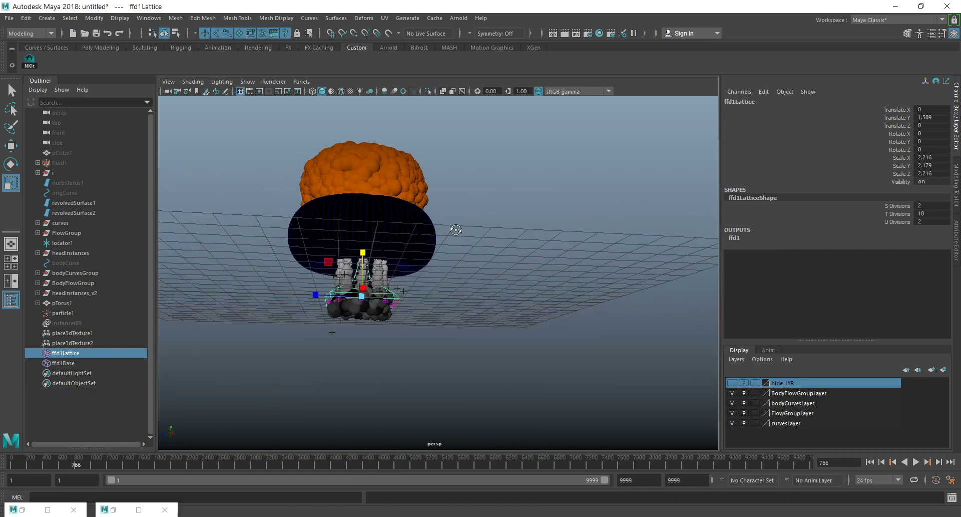
left_click(939, 461)
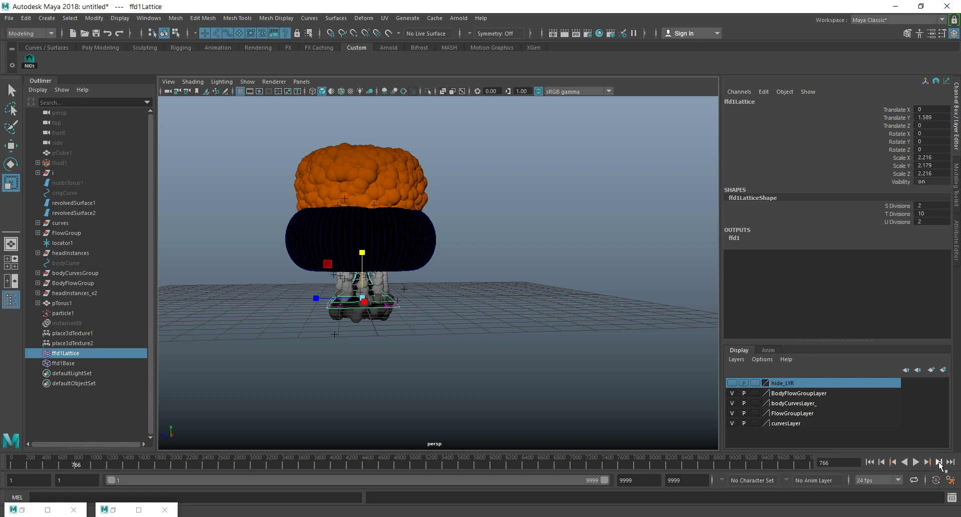
mouse_move(434, 191)
left_mouse_down("alt")
mouse_move(433, 229)
mouse_move(441, 203)
left_mouse_up("alt")
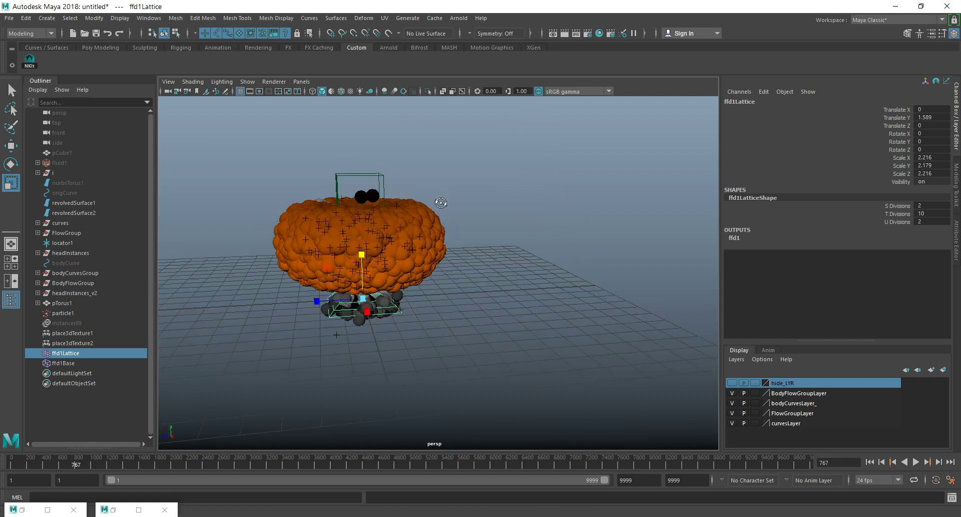
left_click(916, 461)
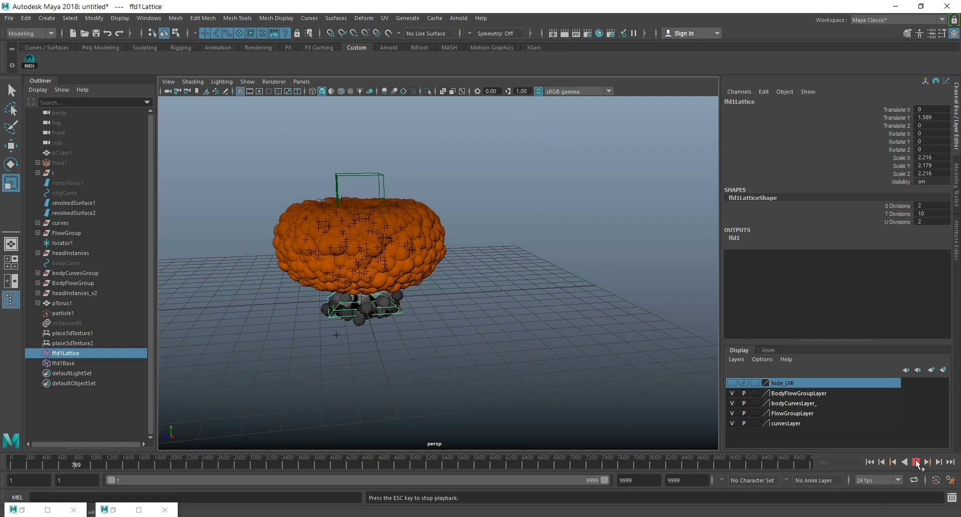
left_click(918, 464)
left_click_drag(562, 264, 537, 252, "alt")
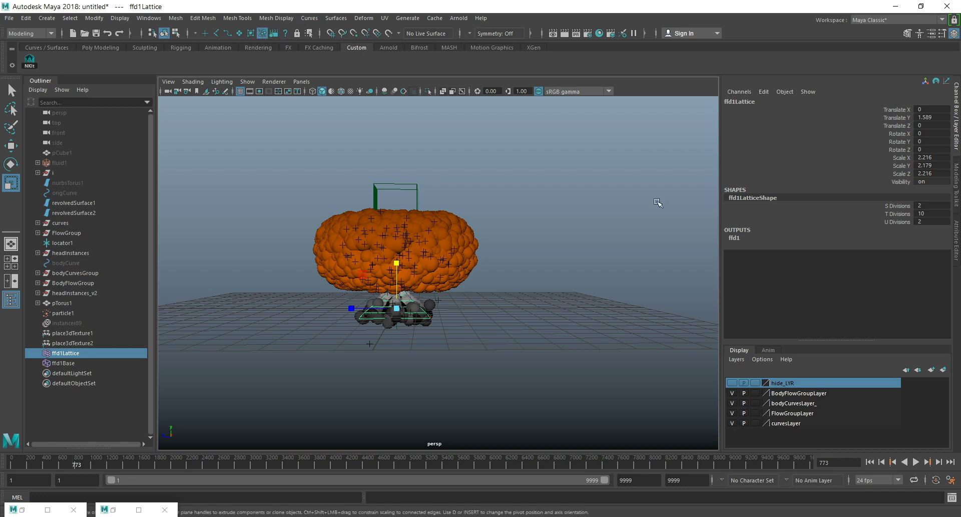
With only dynamics selectable, set the current state as the initial state for the head's flow particles and the stem's flow particles.
left_click_drag(566, 241, 291, 248)
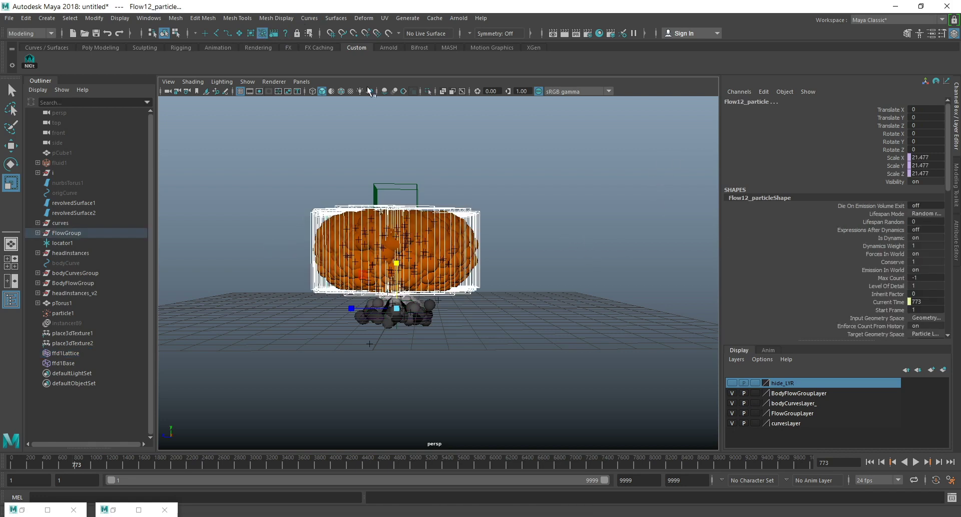
left_click(22, 35)
left_click(32, 76)
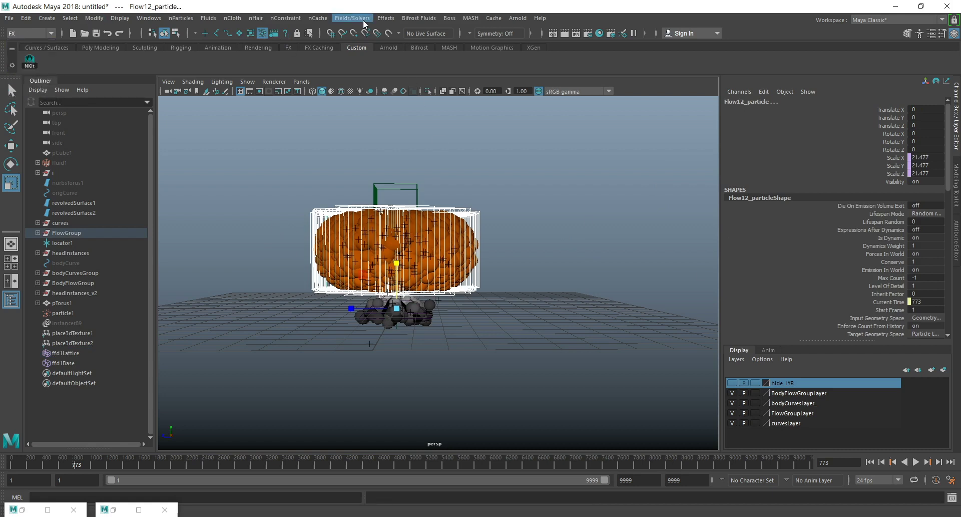
left_click(363, 19)
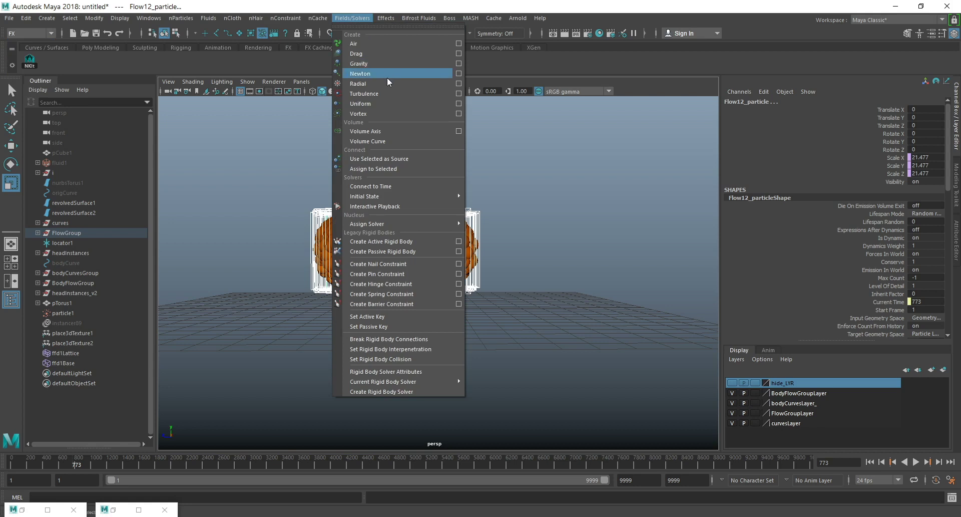
mouse_move(399, 196)
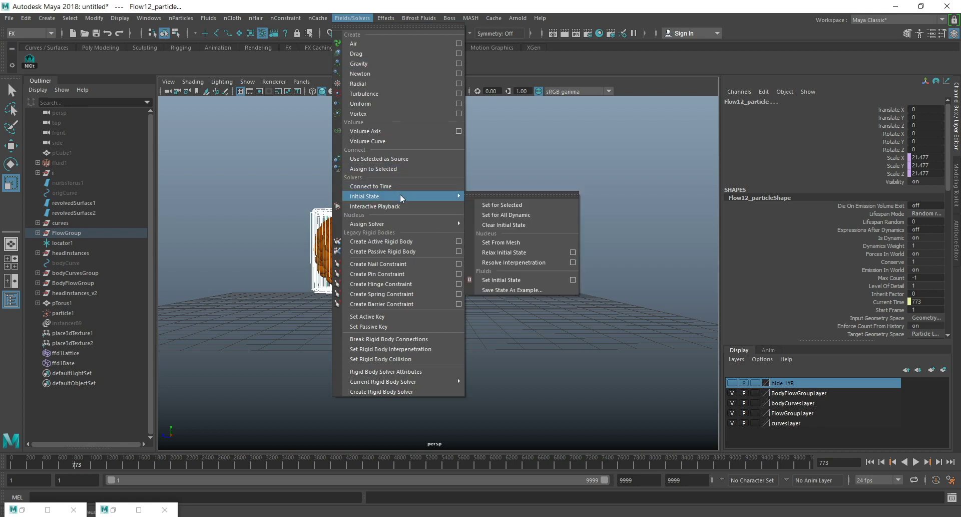
left_click(502, 193)
left_click_drag(501, 183, 715, 176)
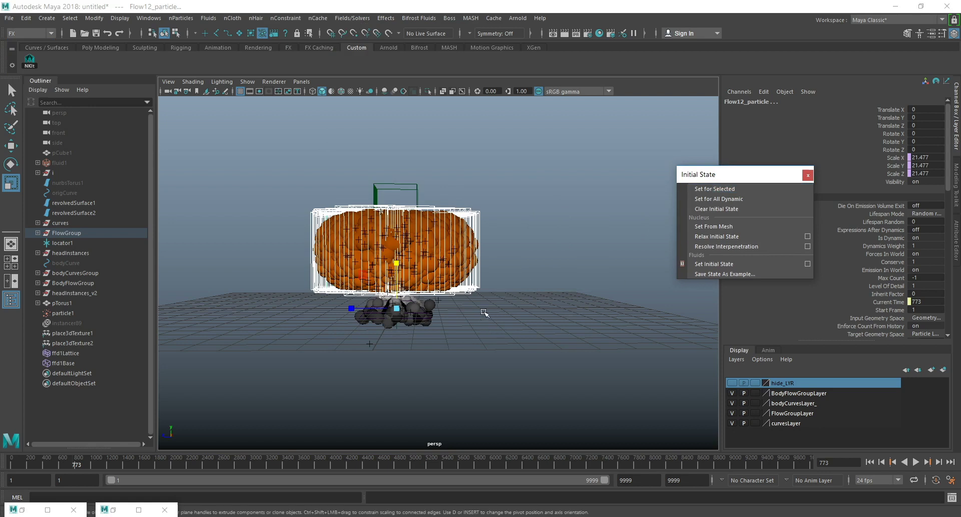
left_click(301, 308)
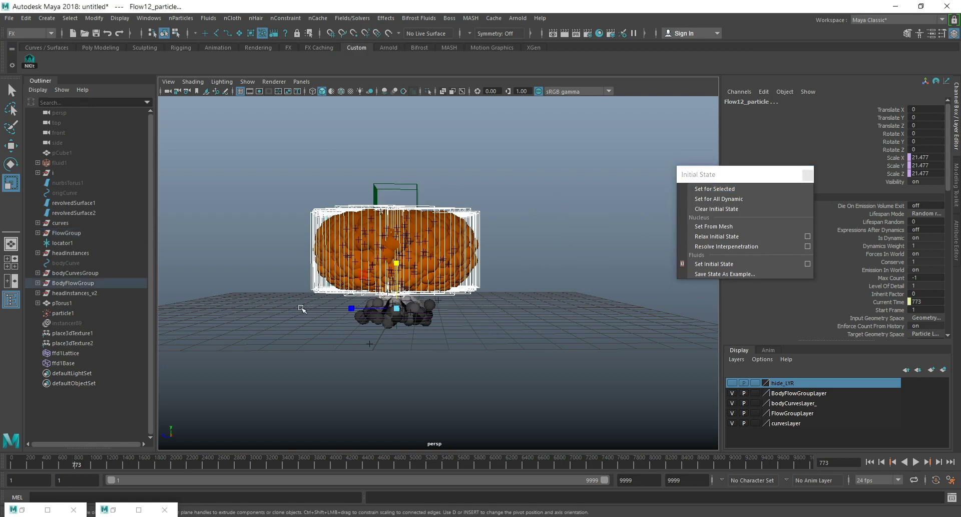
left_click(734, 190)
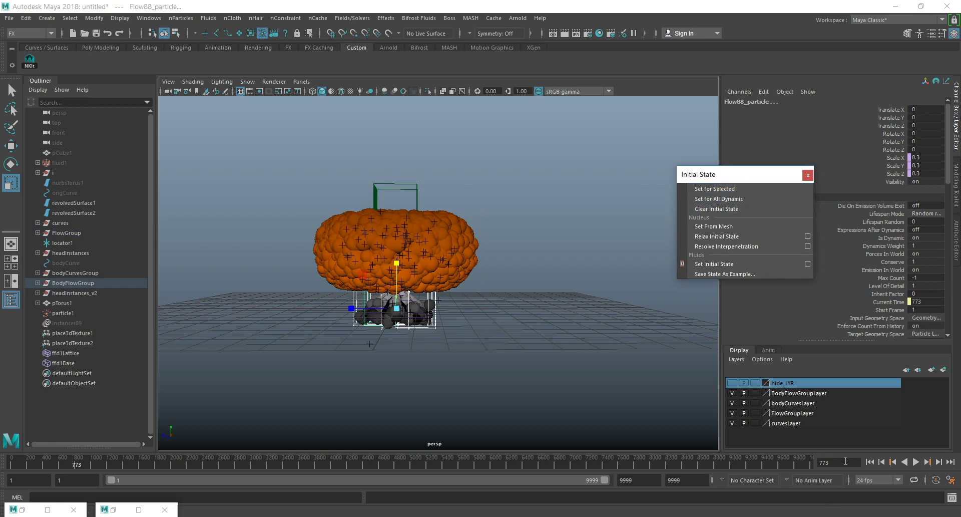
Rewind to frame 1 and examine the mushroom cloud's starting particles up close.
left_click(874, 463)
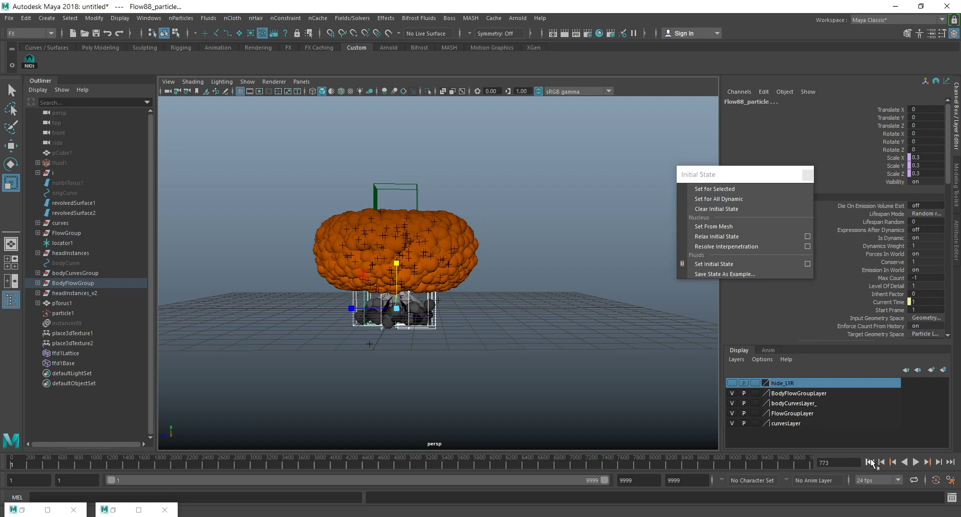
scroll(438, 273, "up", 3)
left_click_drag(439, 262, 458, 292, "alt")
scroll(497, 326, "down", 5)
middle_click_drag(497, 326, 539, 344, "alt")
mouse_move(503, 275)
left_mouse_down("alt")
mouse_move(496, 311)
mouse_move(505, 250)
mouse_move(505, 266)
left_mouse_up("alt")
scroll(506, 250, "up", 4)
Play and step through the first frames to check the particle motion, and return to frame 1.
left_click(916, 462)
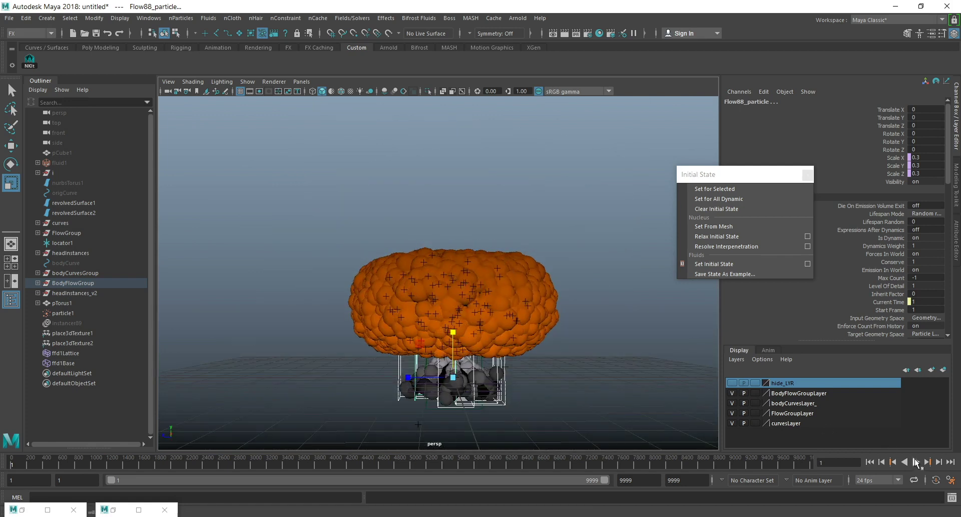
left_click(917, 463)
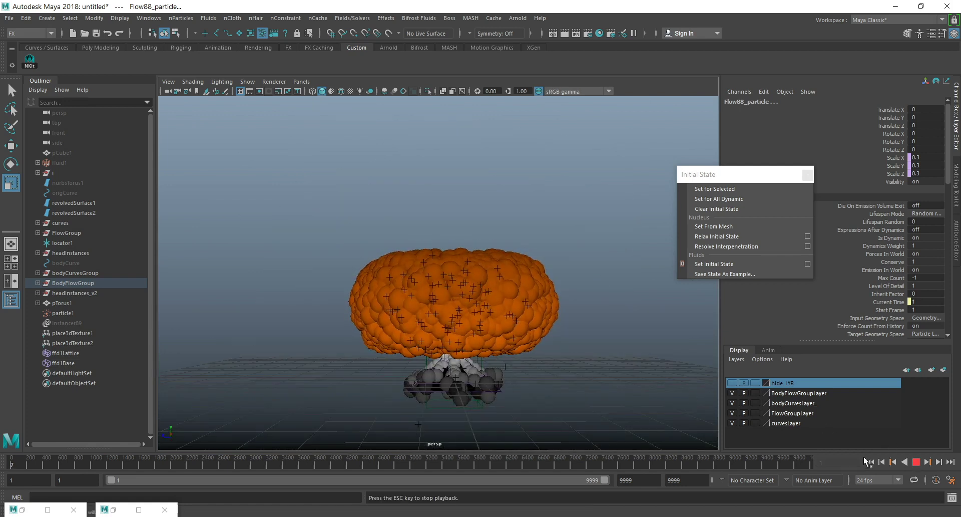
left_click(873, 462)
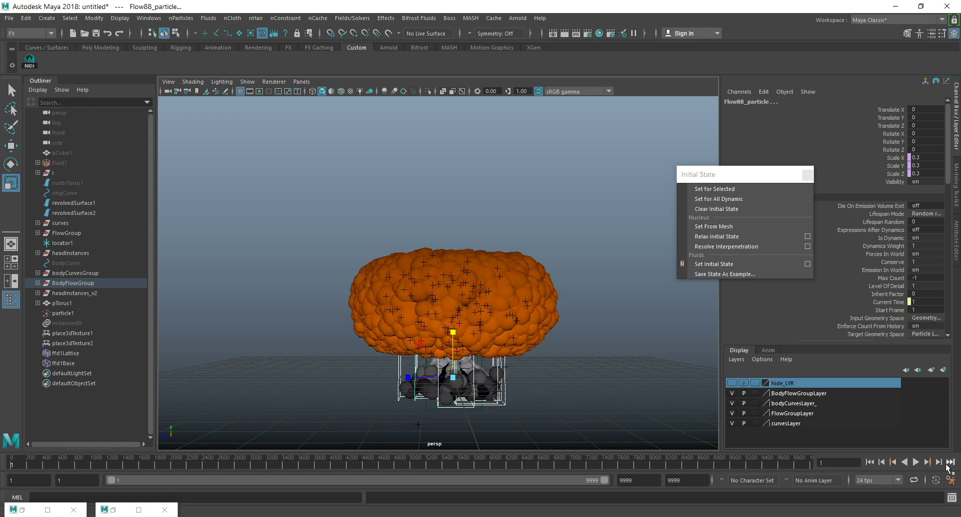
left_click(939, 461)
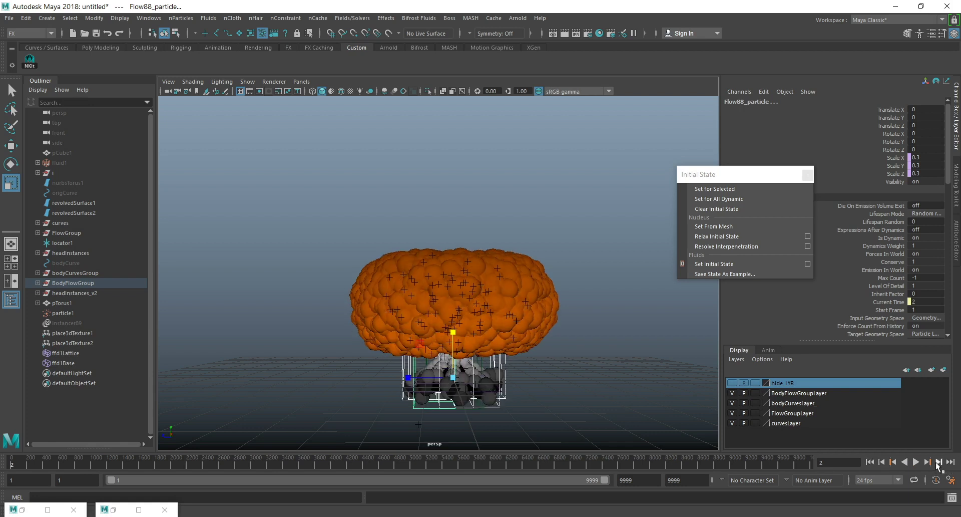
left_click(916, 462)
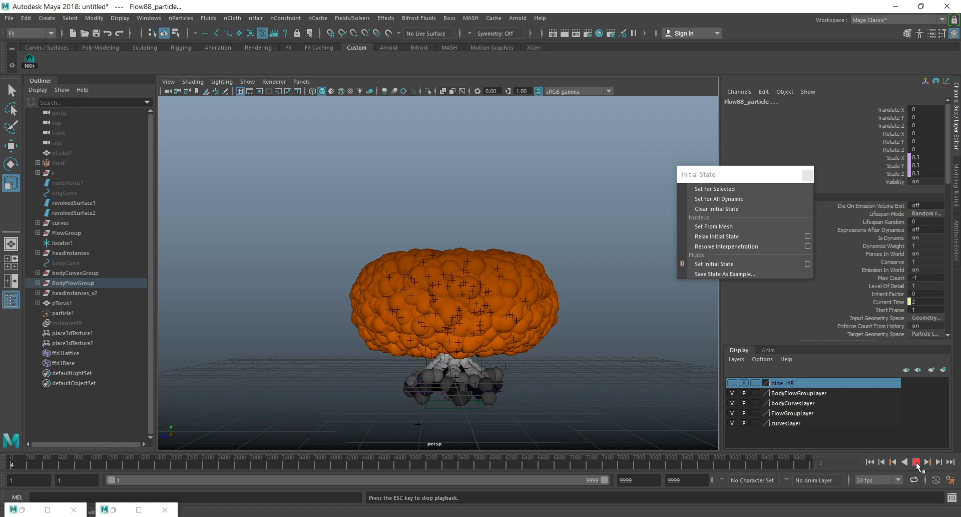
left_click(916, 462)
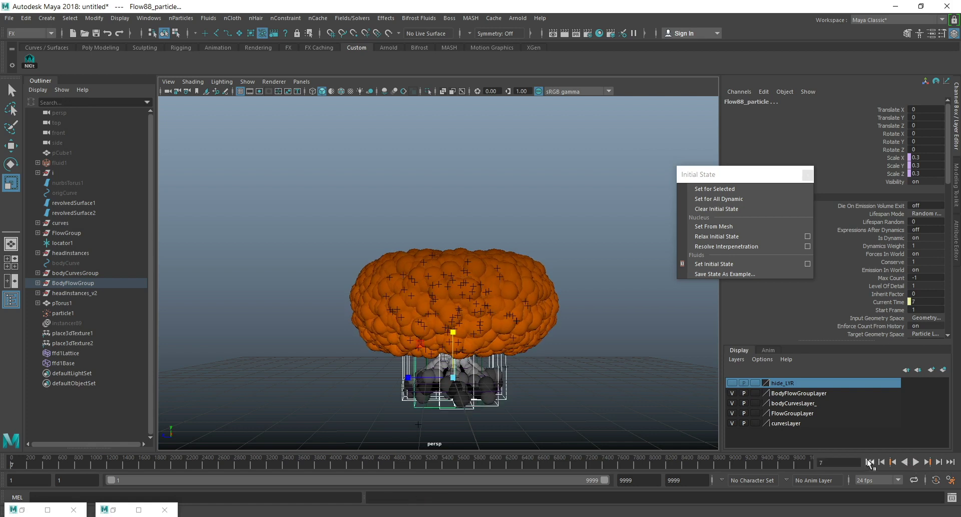
left_click(869, 461)
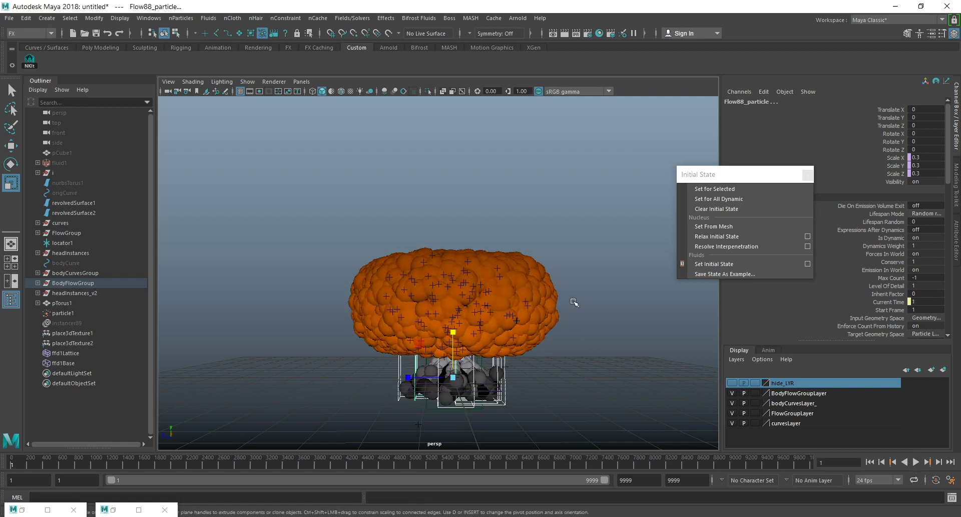
Close the floating Initial State window.
left_click_drag(542, 289, 455, 321, "alt")
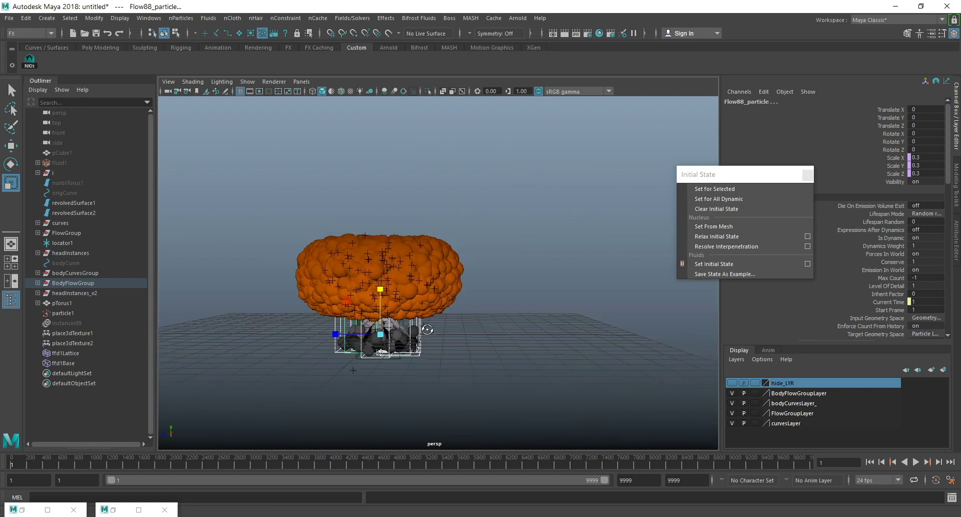
left_click(807, 177)
left_click_drag(519, 266, 503, 288, "alt")
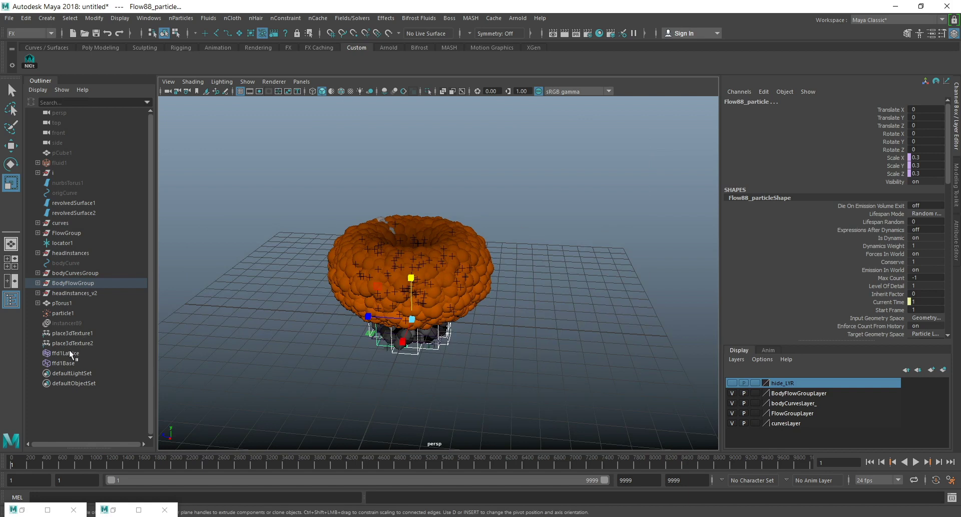
Switch to the Modeling menu set, duplicate revolvedSurface1, and rename the copy "beginning".
left_click(82, 202)
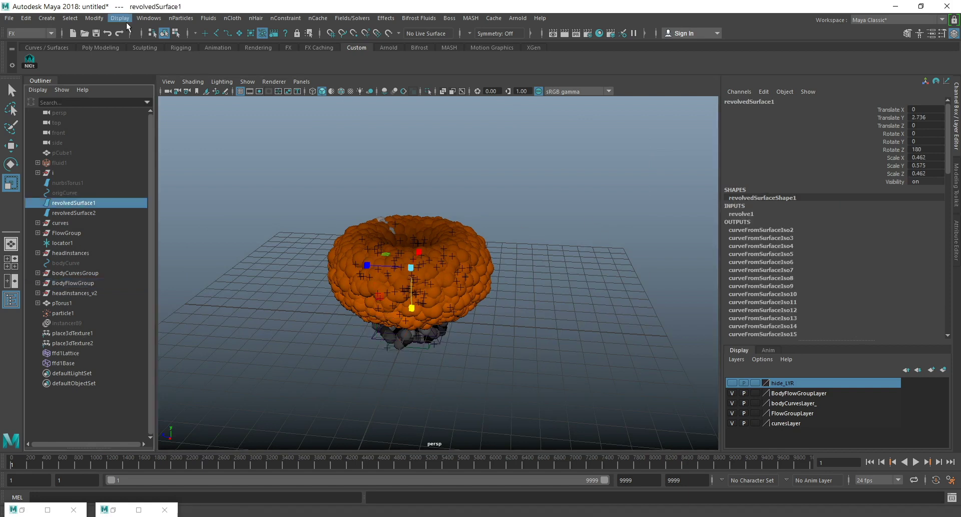
left_click(37, 32)
left_click(20, 45)
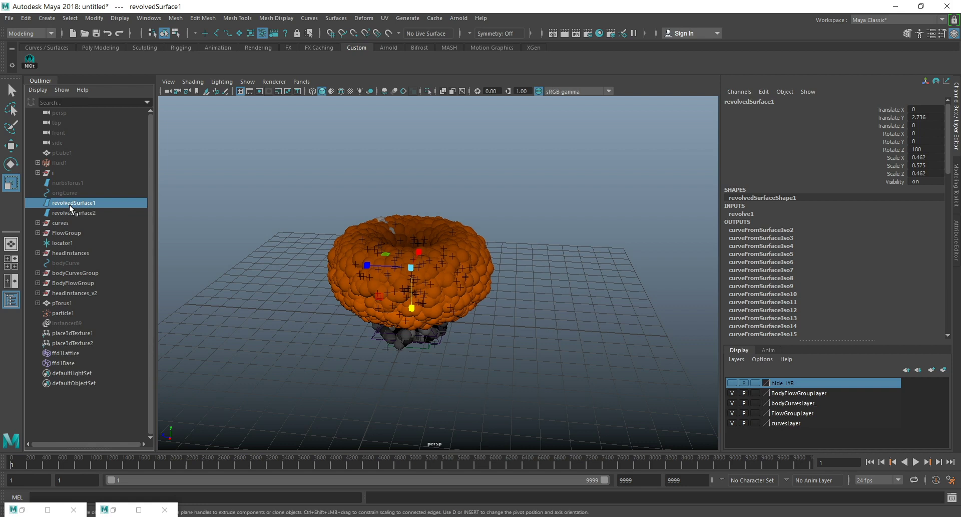
key("ctrl+d")
double_click(78, 373)
type("beginning")
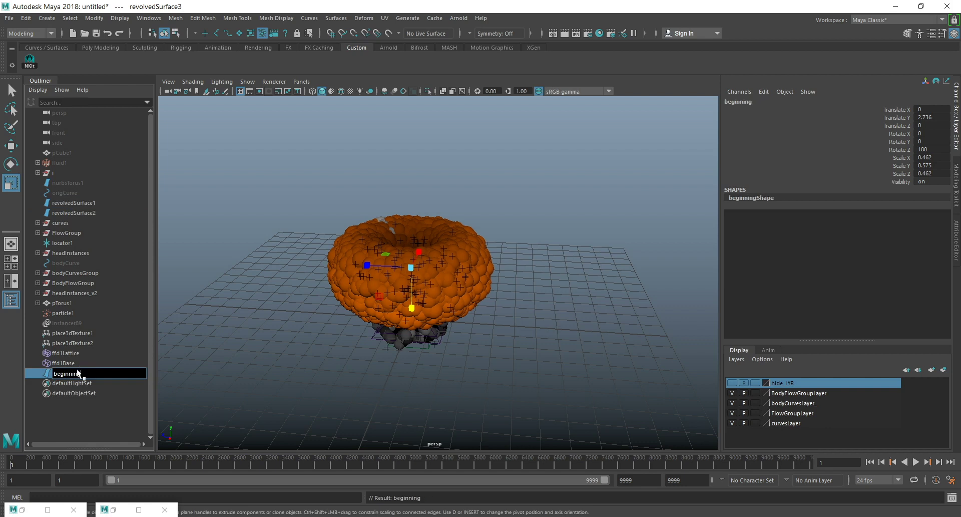
key("Return")
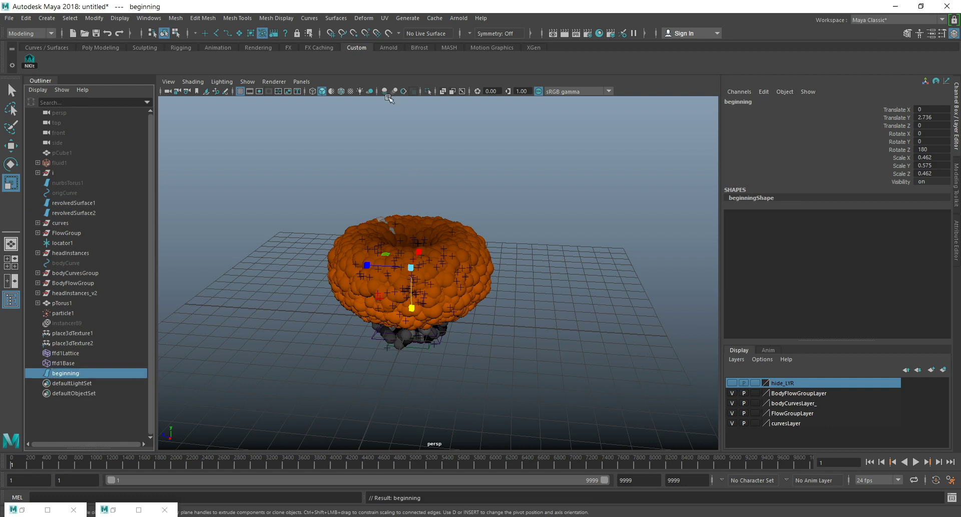
Isolate the beginning surface and add a texture deformer to it with the direction set to Normal.
left_click(426, 91)
left_click_drag(575, 251, 550, 227, "alt")
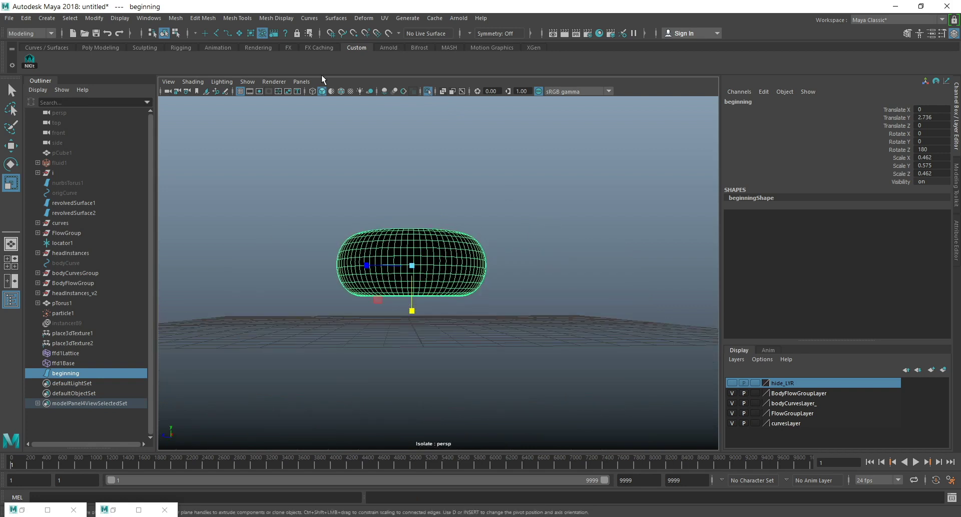
left_click(362, 18)
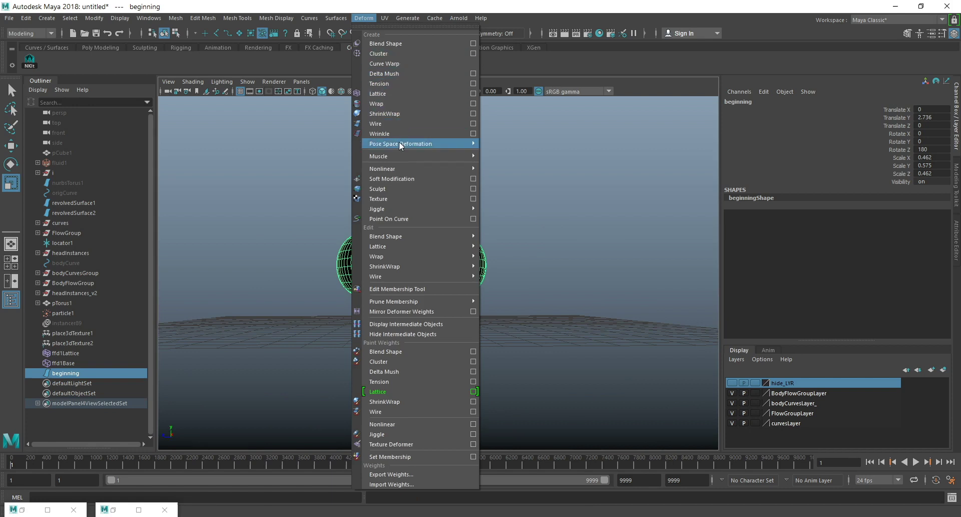
mouse_move(399, 168)
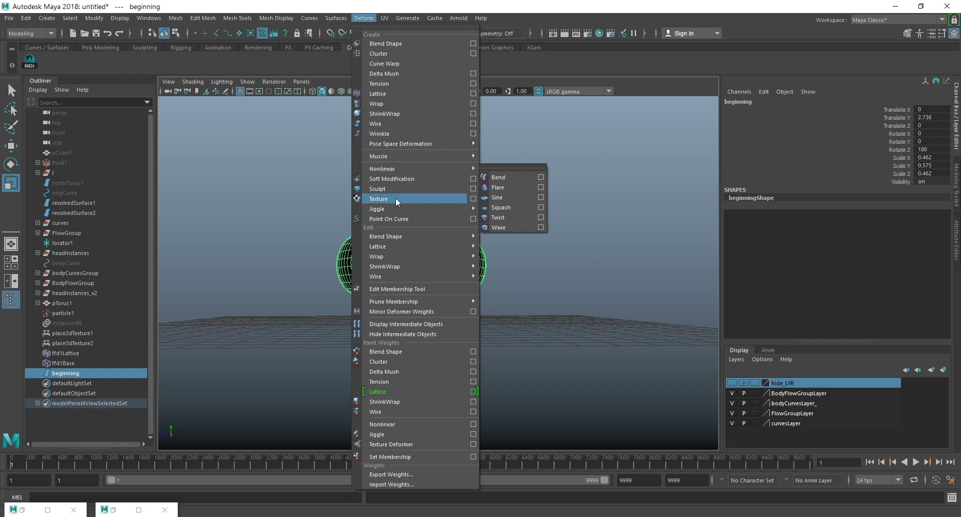
left_click(433, 198)
left_click(955, 226)
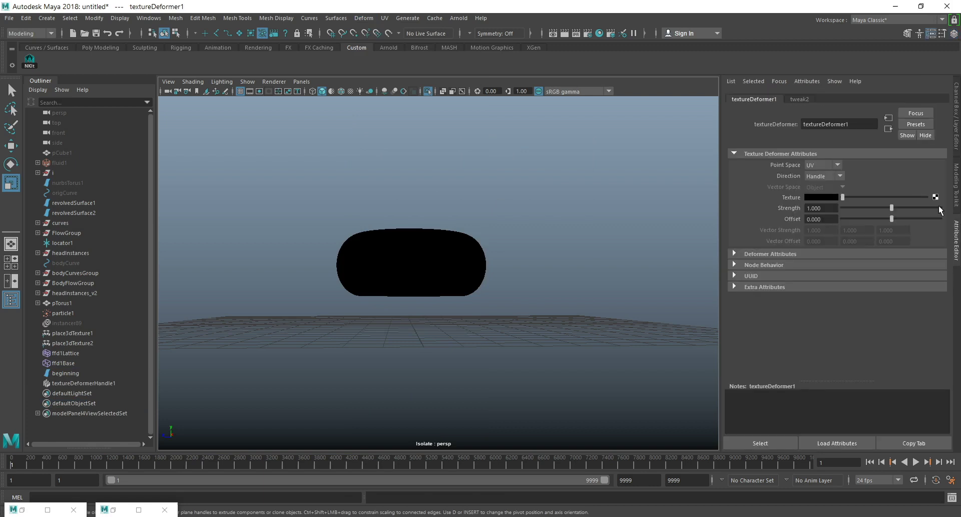
left_click(817, 177)
left_click(816, 187)
Map the deformer's texture to a Volume Noise and replace its settings with the Good_Nuke_Noise preset.
left_click(935, 197)
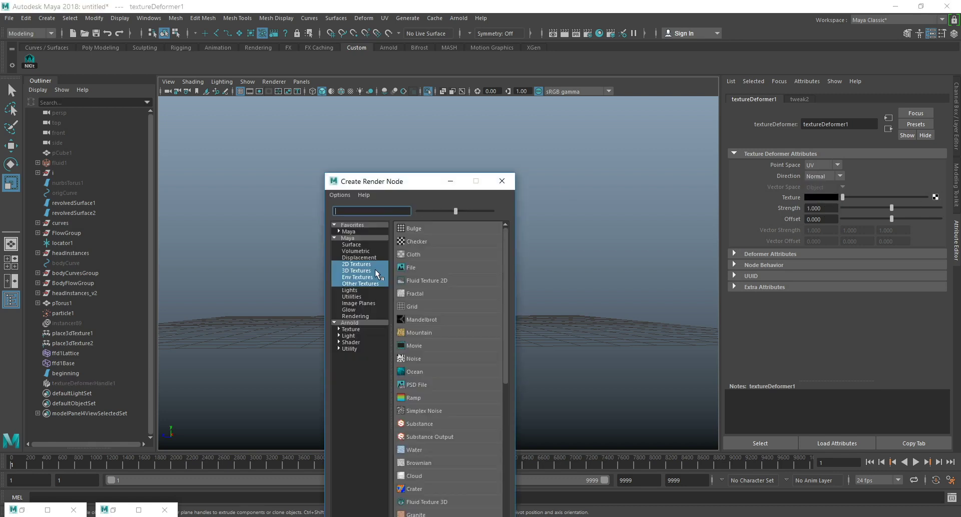
left_click(370, 271)
left_click(424, 383)
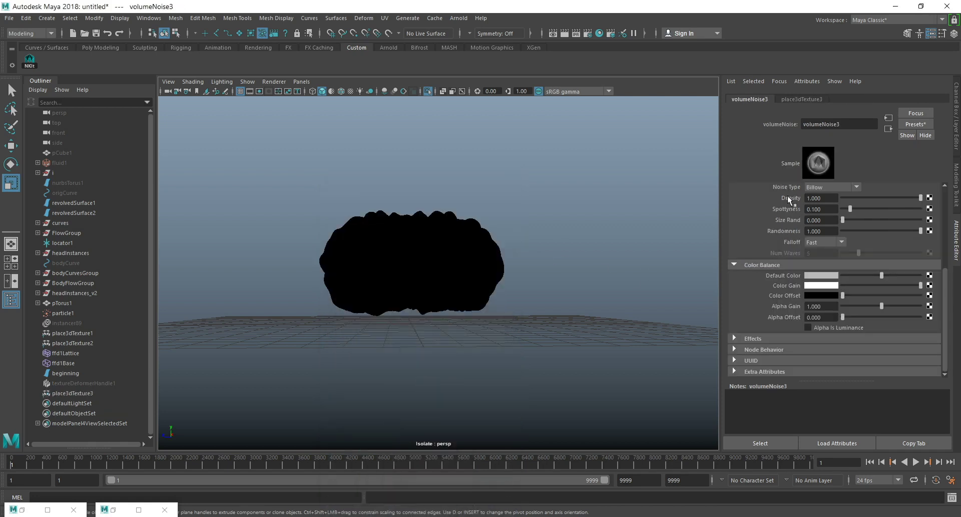
left_click(916, 124)
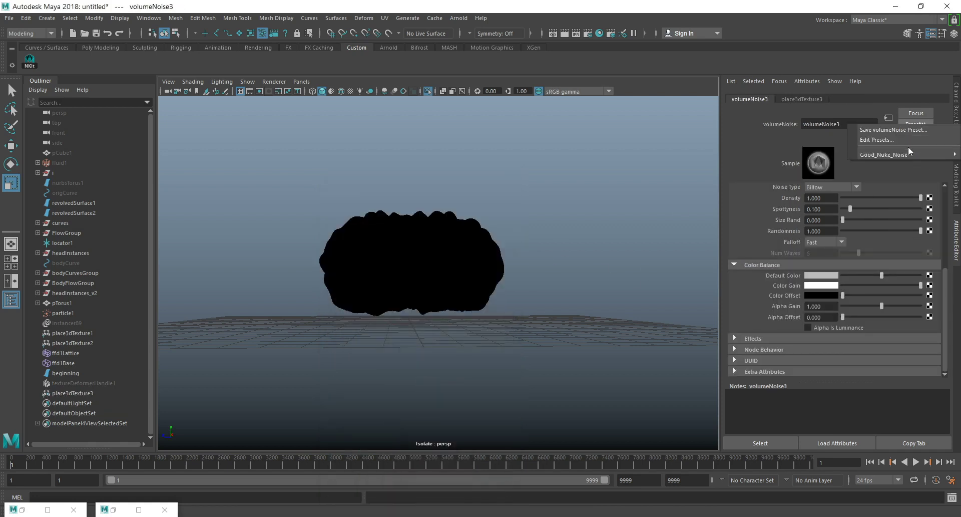
mouse_move(905, 158)
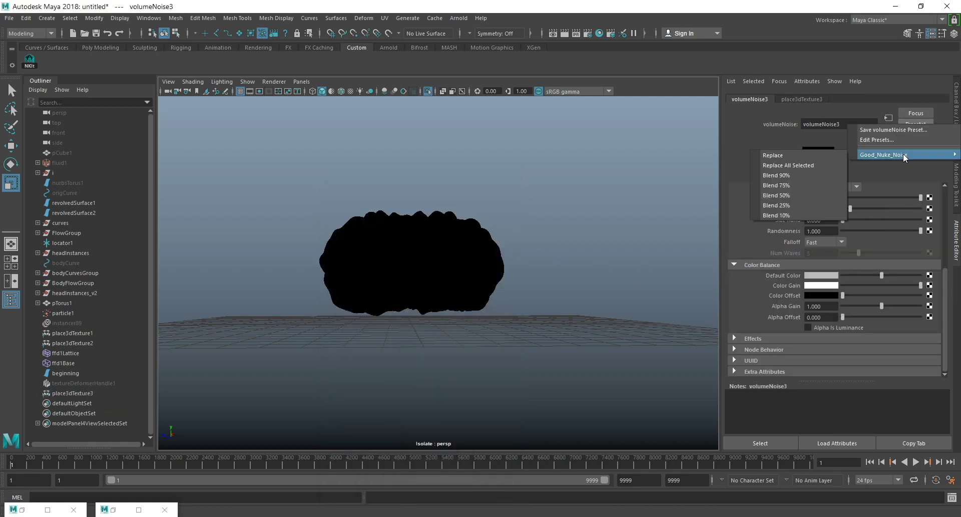
left_click(811, 151)
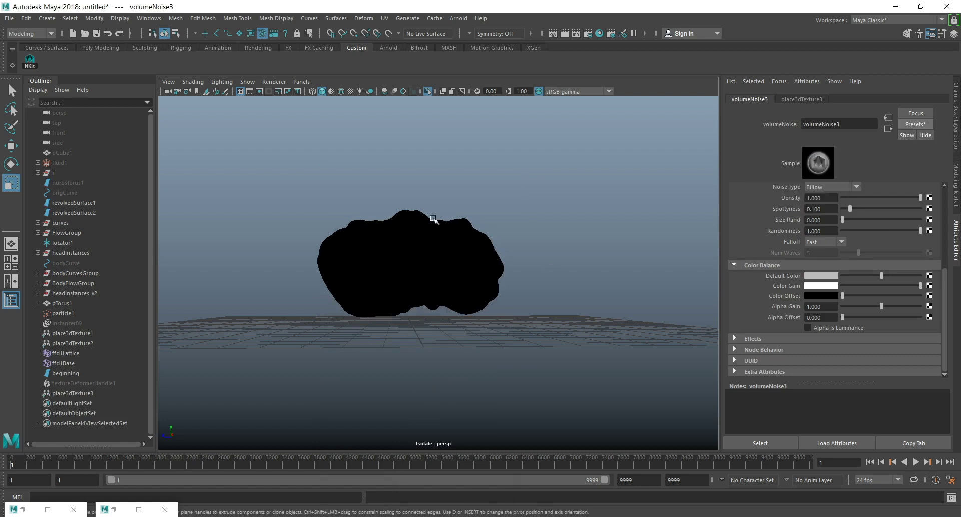
scroll(825, 251, "up", 5)
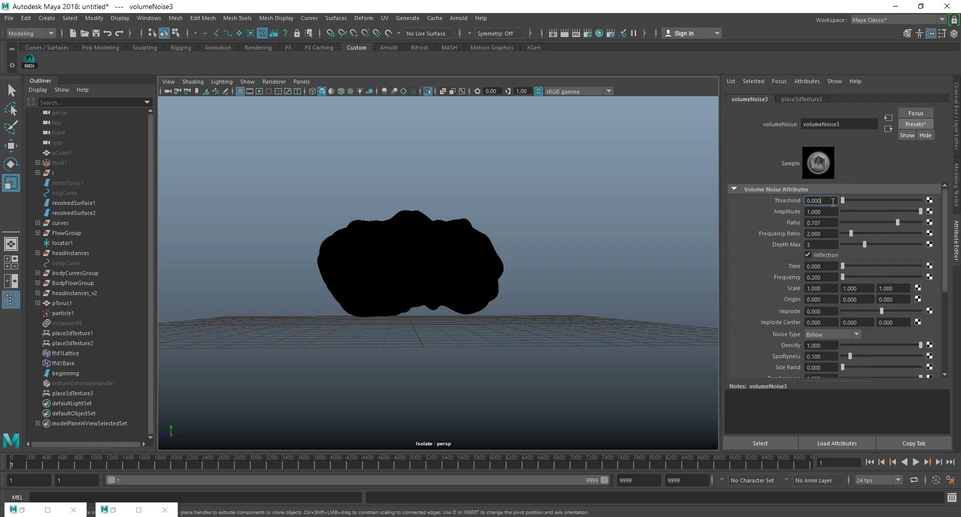
left_click_drag(458, 226, 414, 246, "alt")
Create a blend shape on revolvedSurface1 with the beginning surface as its target.
left_click(76, 373)
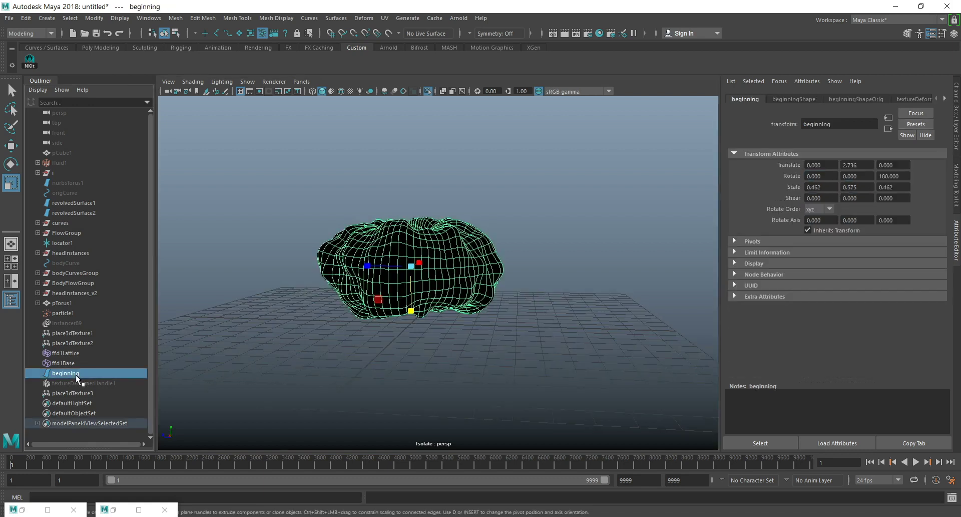
left_click(93, 203, "ctrl")
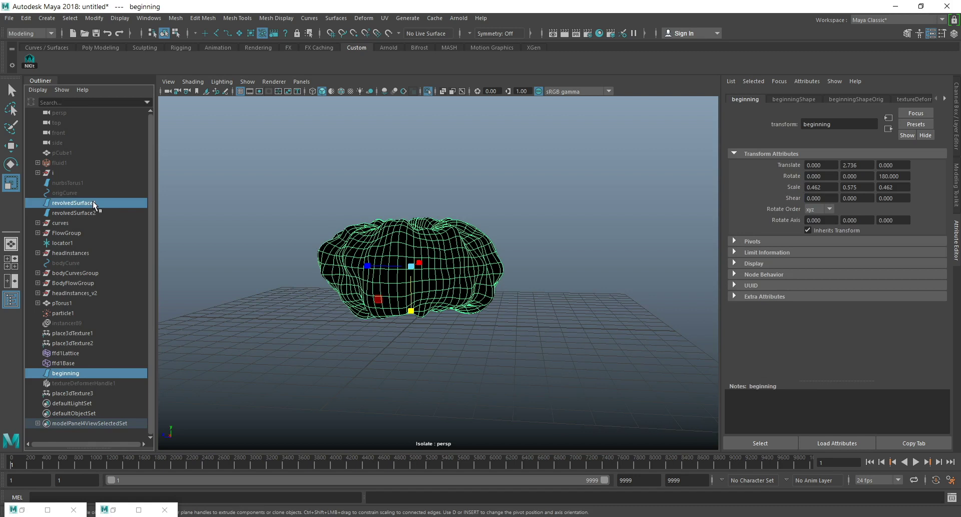
left_click(362, 19)
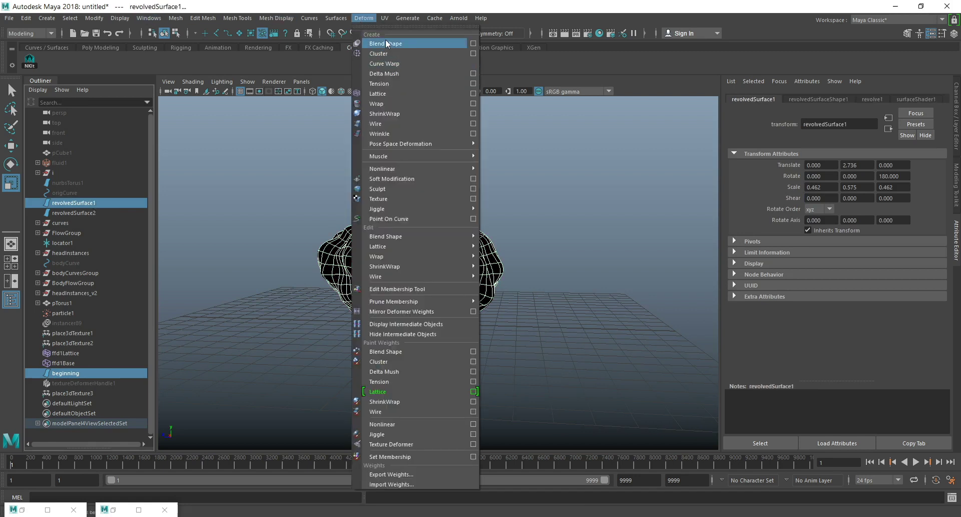
left_click(385, 44)
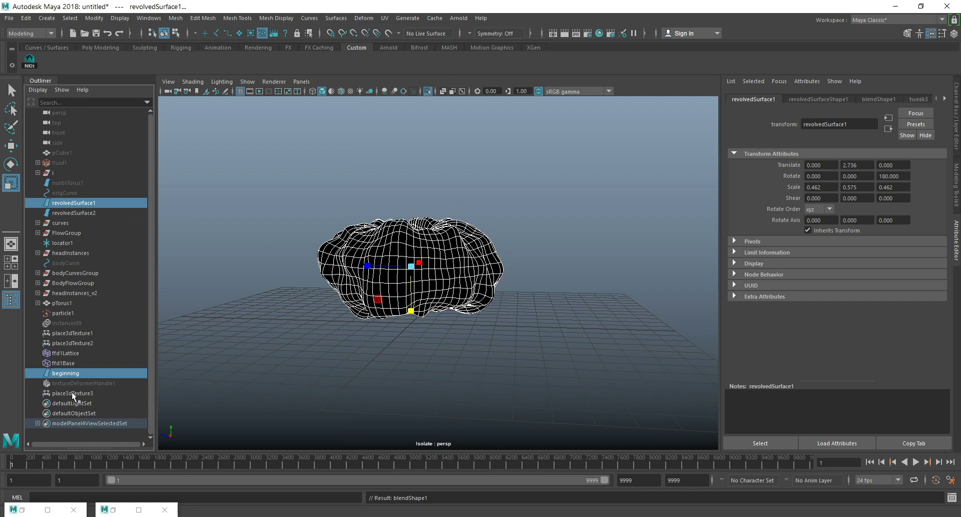
Turn off the beginning surface's visibility and leave isolate view.
left_click(67, 372)
left_click(955, 103)
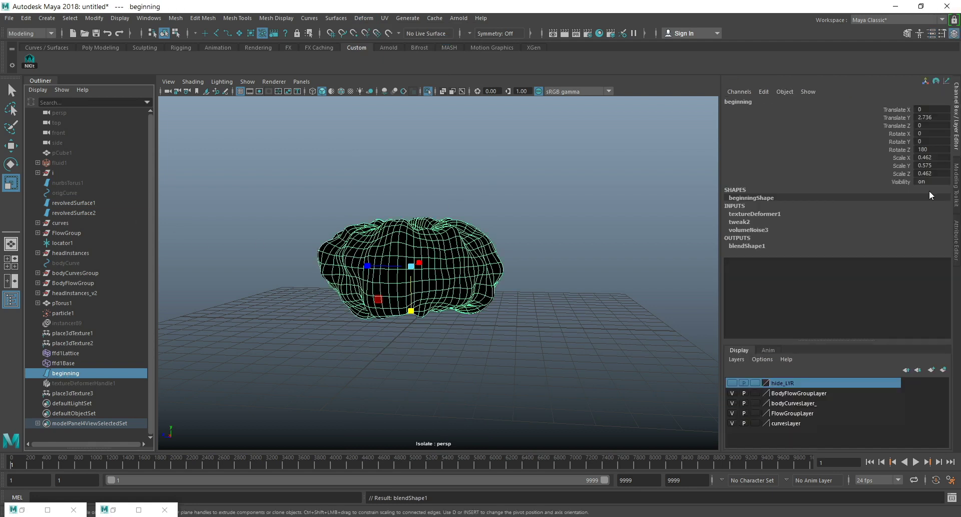
left_click(958, 240)
left_click(957, 102)
left_click(929, 181)
type("0")
key("Return")
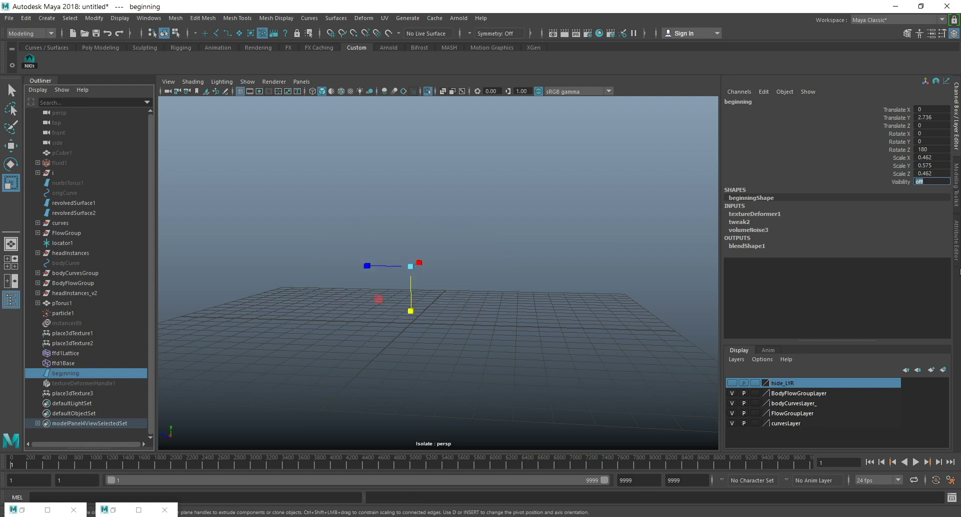
type("1")
key("Return")
type("0")
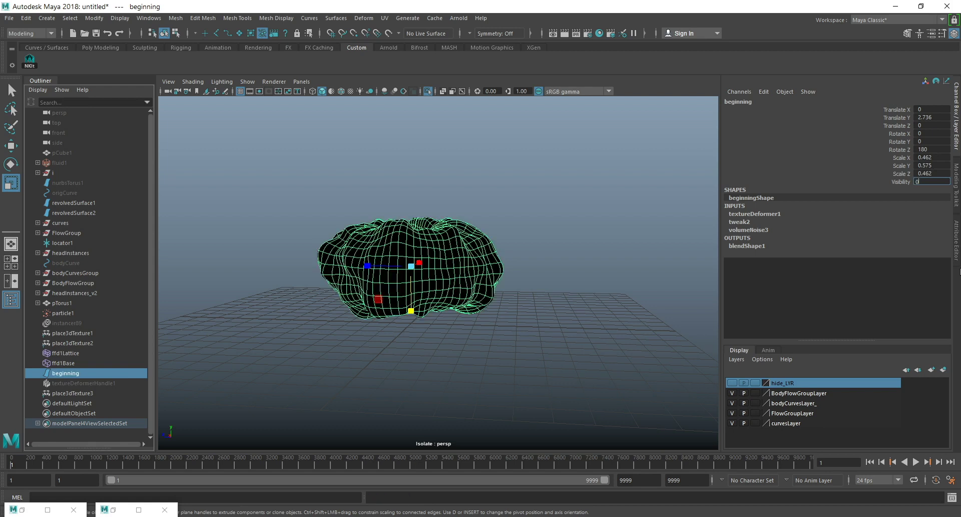
key("Return")
left_click(427, 92)
left_click(427, 92)
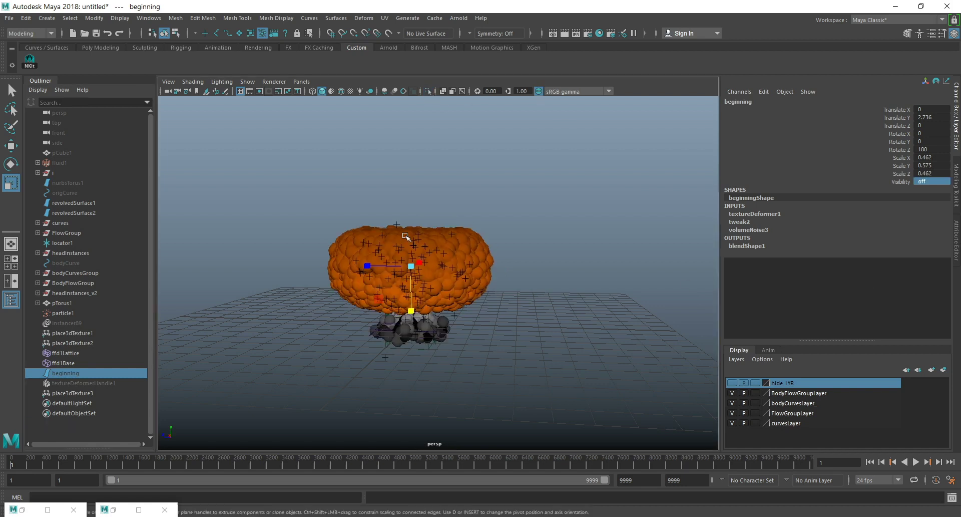
Isolate revolvedSurface1, set the blend shape's beginning weight to 1, and change its origin to user.
left_click(72, 203)
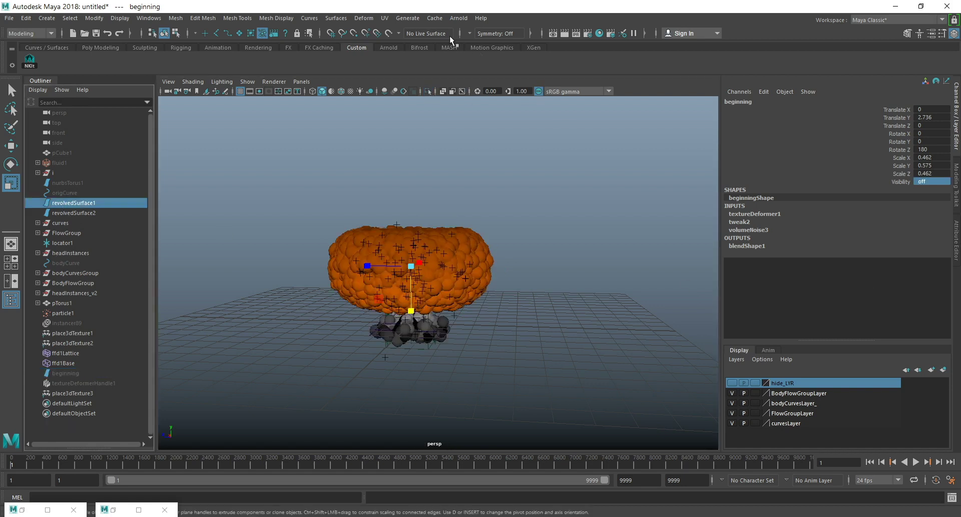
left_click(428, 90)
left_click_drag(502, 263, 533, 264, "alt")
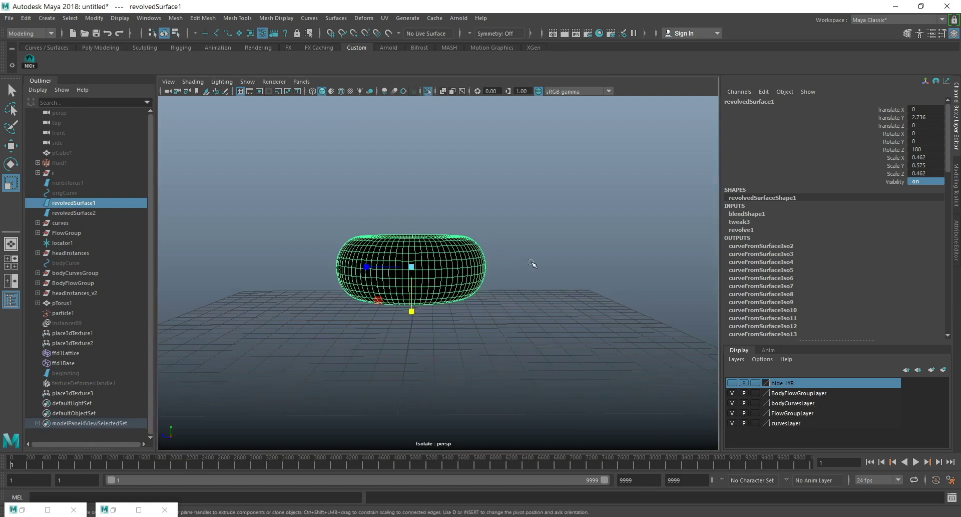
left_click(957, 240)
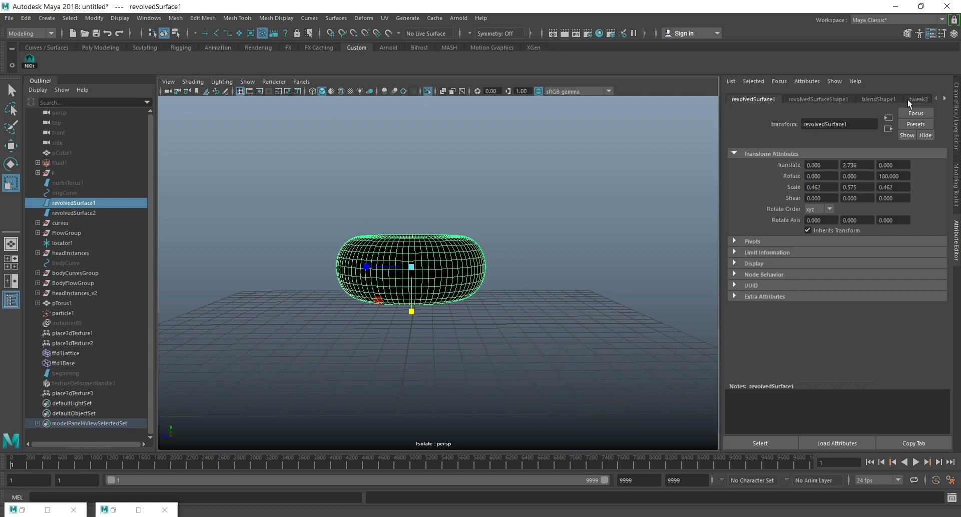
left_click(881, 99)
left_click_drag(858, 186, 960, 187)
left_click(824, 167)
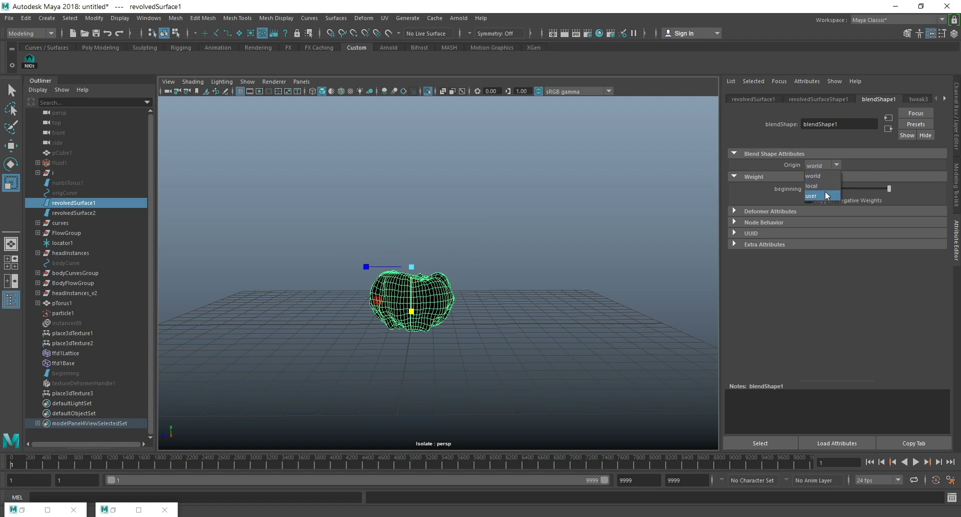
left_click(824, 196)
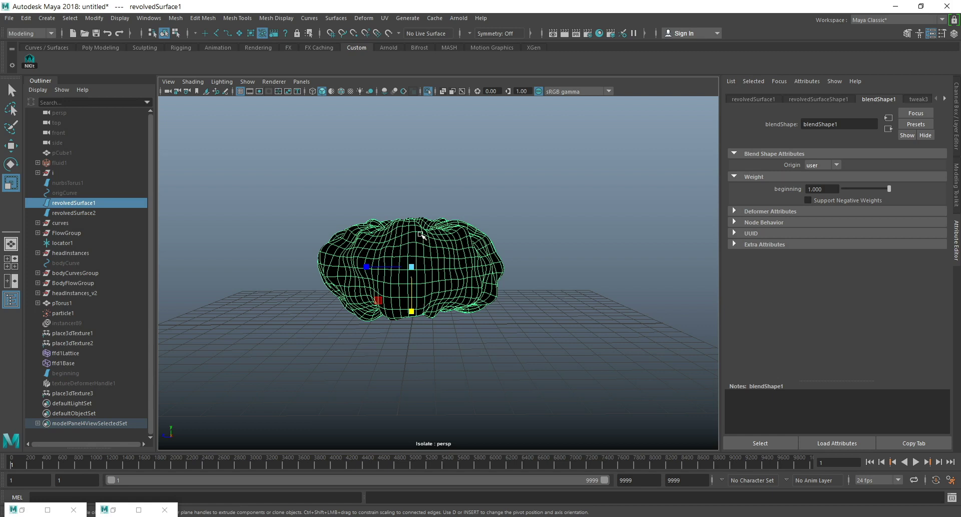
Reselect revolvedSurface1 and set a keyframe on it at frame 1.
left_click(255, 206)
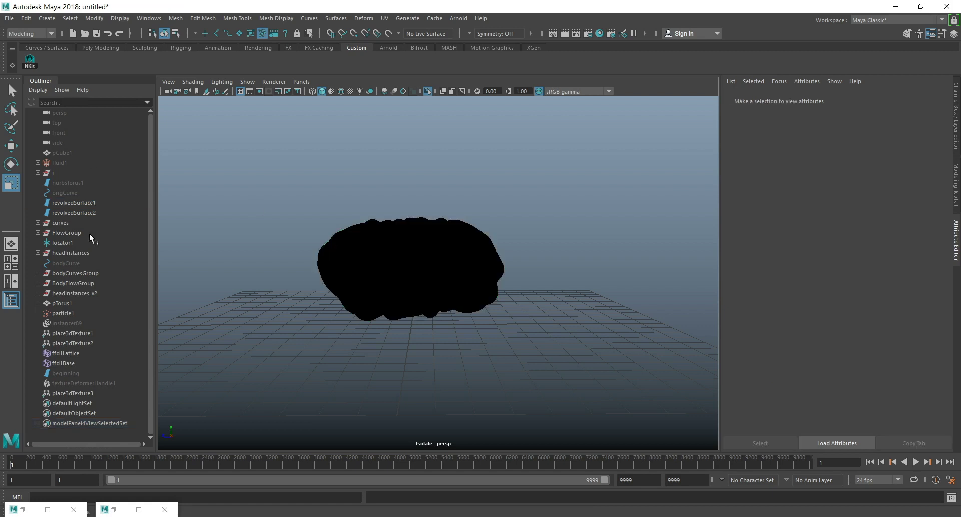
left_click(77, 202)
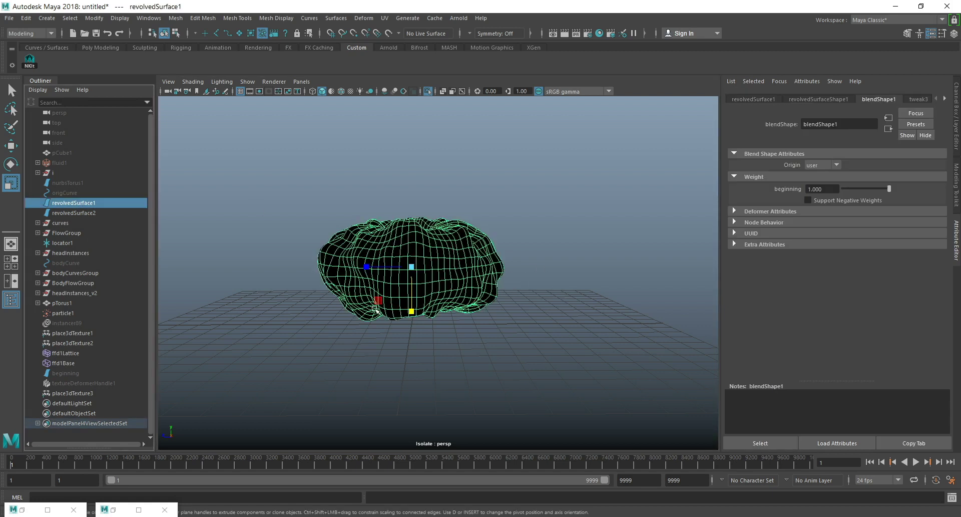
key("s")
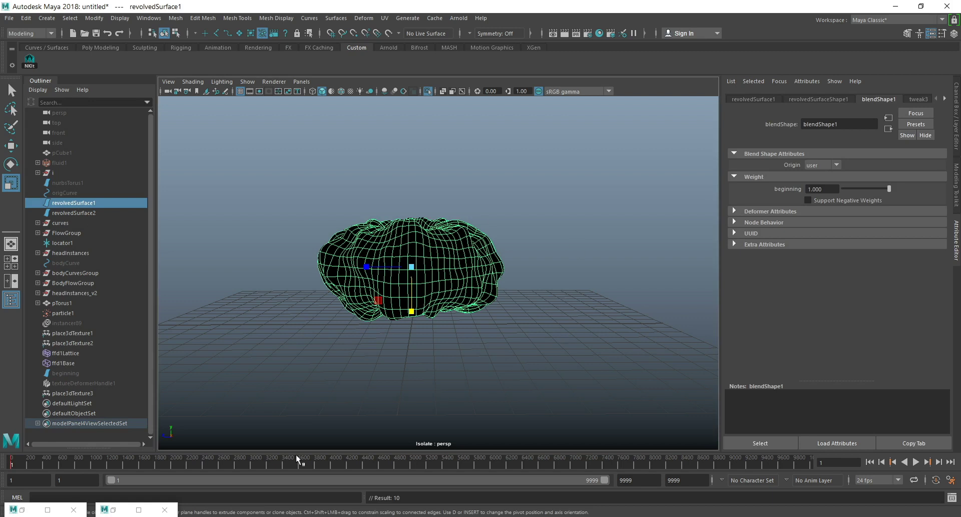
Set both the playback end and the animation end of the timeline to frame 800.
left_click_drag(641, 481, 539, 456)
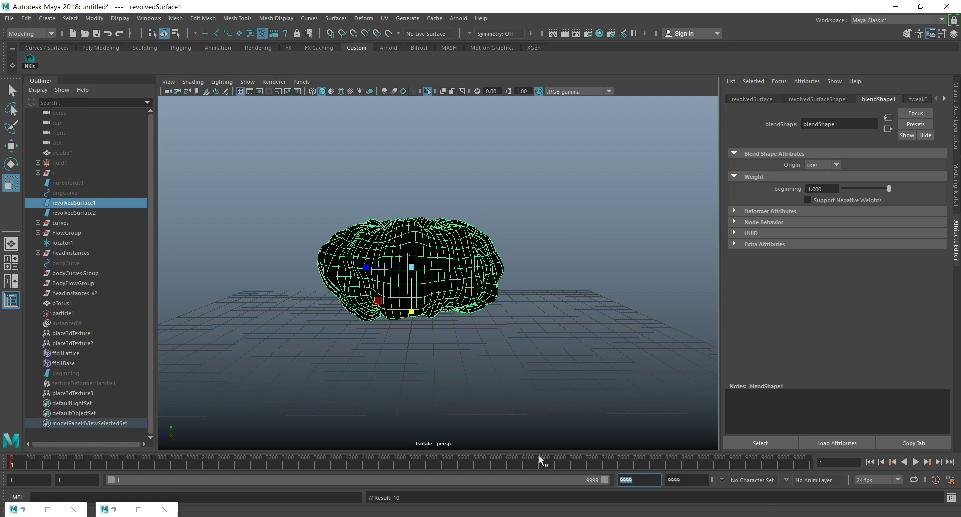
type("800")
key("Return")
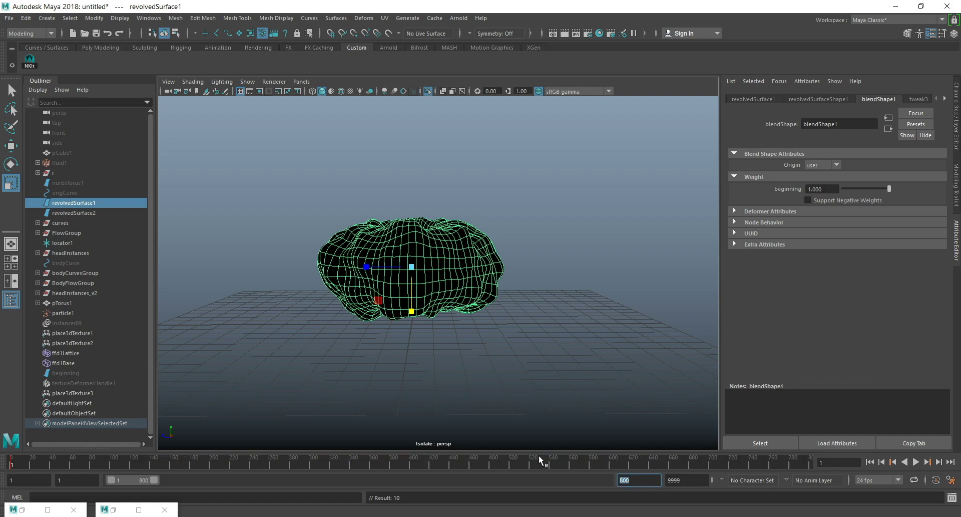
left_click(689, 482)
type("800")
key("Return")
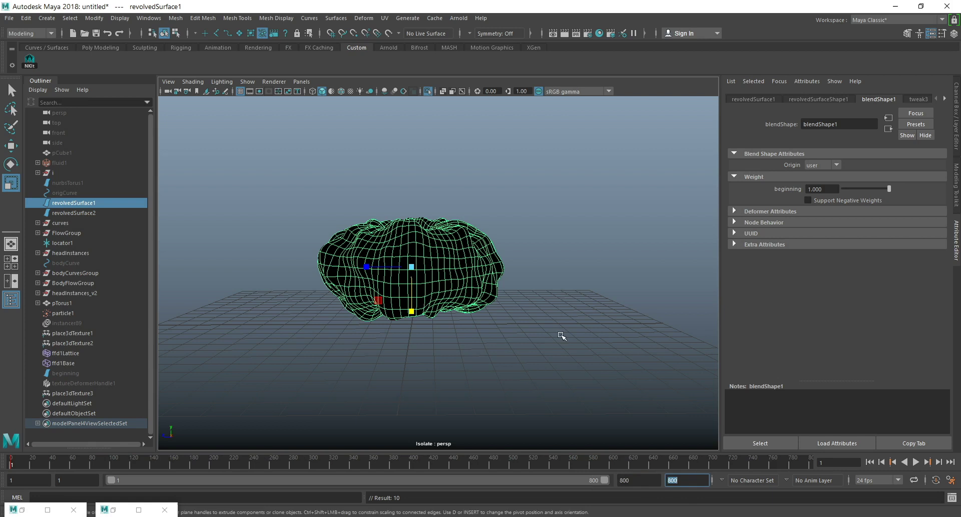
At frame 800, move revolvedSurface1 up high above the grid and scale it up slightly.
mouse_move(494, 313)
left_mouse_down("alt")
mouse_move(490, 300)
mouse_move(488, 311)
left_mouse_up("alt")
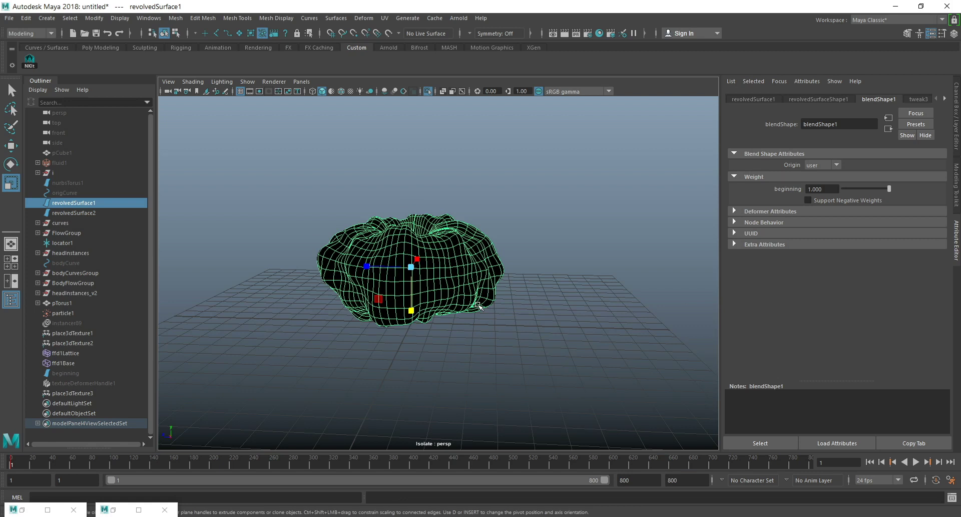
mouse_move(546, 339)
left_mouse_down("alt")
mouse_move(528, 330)
mouse_move(541, 326)
left_mouse_up("alt")
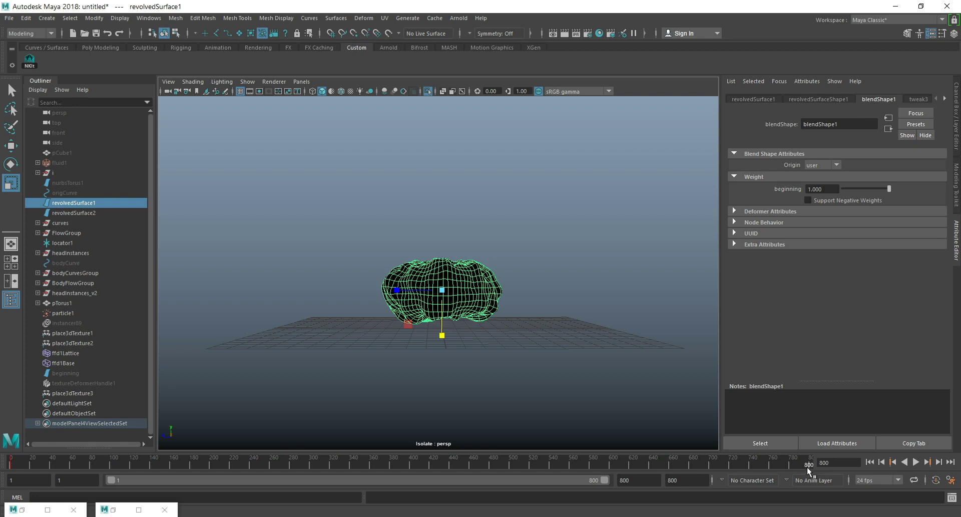
left_click(18, 150)
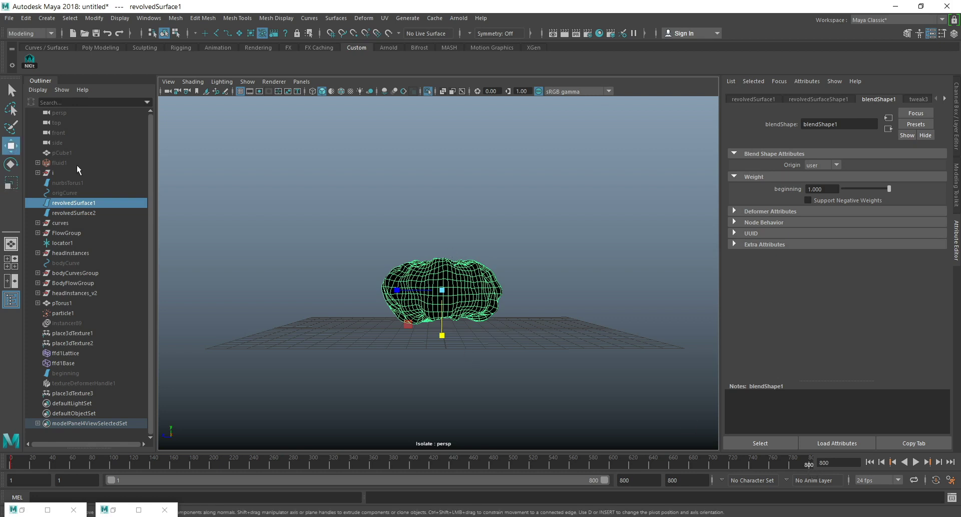
middle_click_drag(446, 206, 447, 262)
key("r")
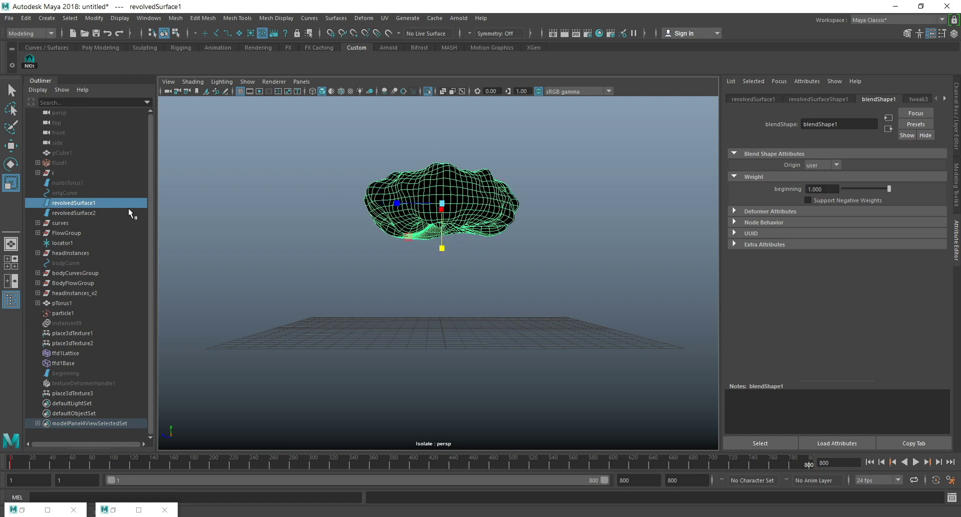
Duplicate revolvedSurface1, place the copy directly below beginning in the outliner, and rename it end.
left_click(77, 200)
key("ctrl+d")
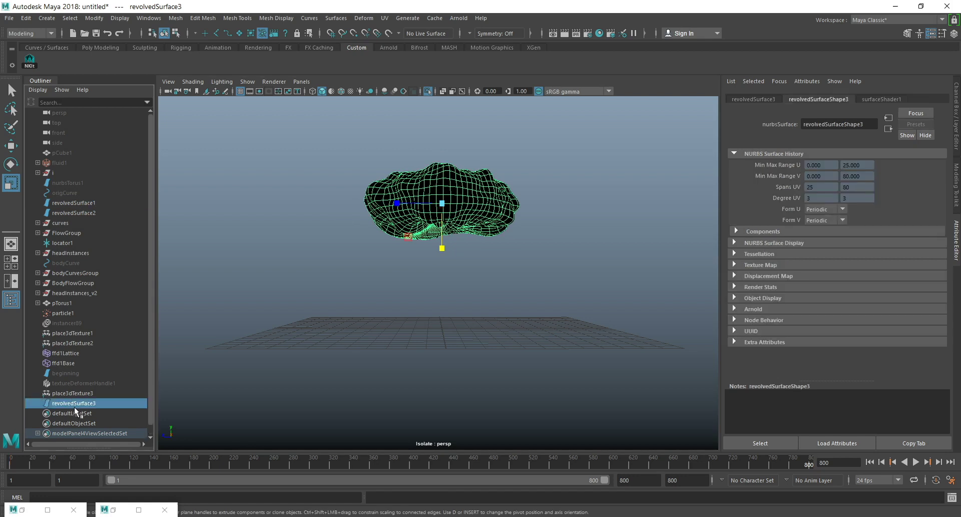
left_click_drag(76, 403, 74, 378)
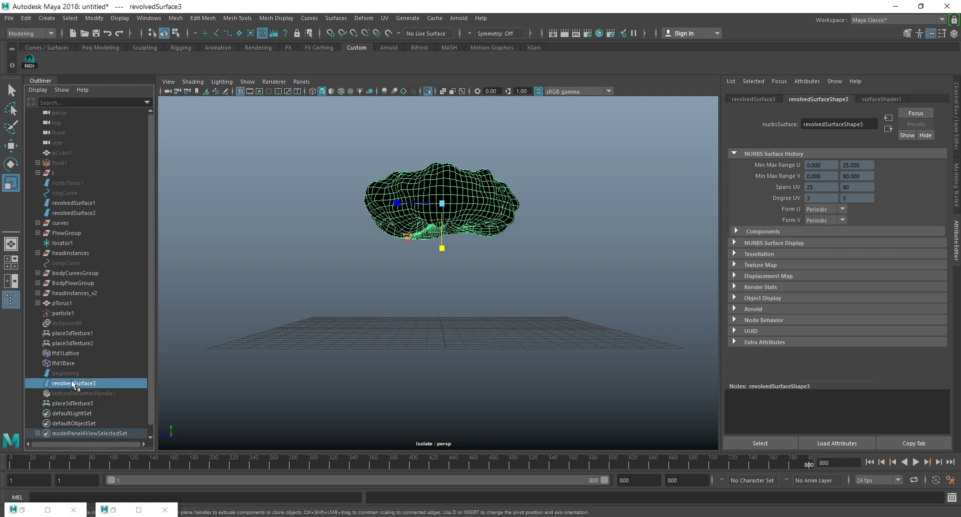
double_click(71, 382)
type("end")
key("Return")
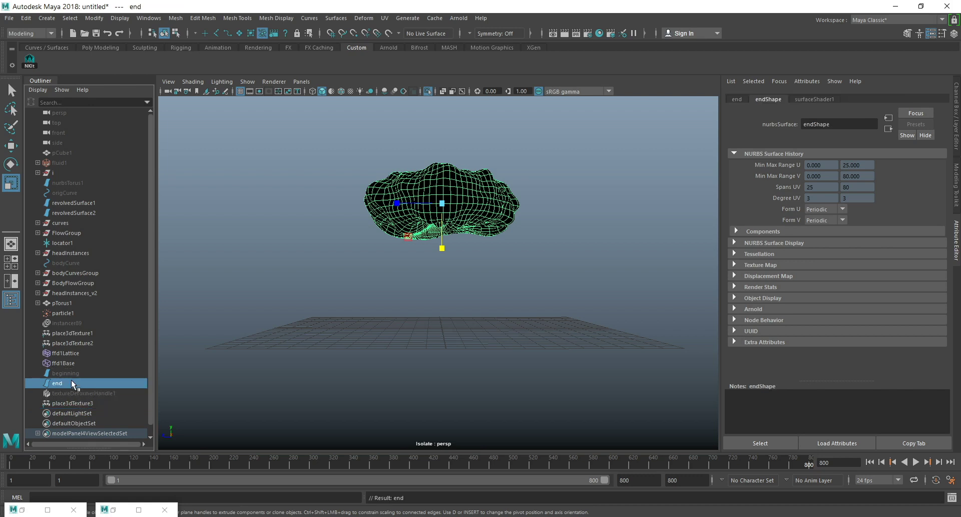
Isolate the end surface and apply a Texture deformer to it.
left_click(428, 91)
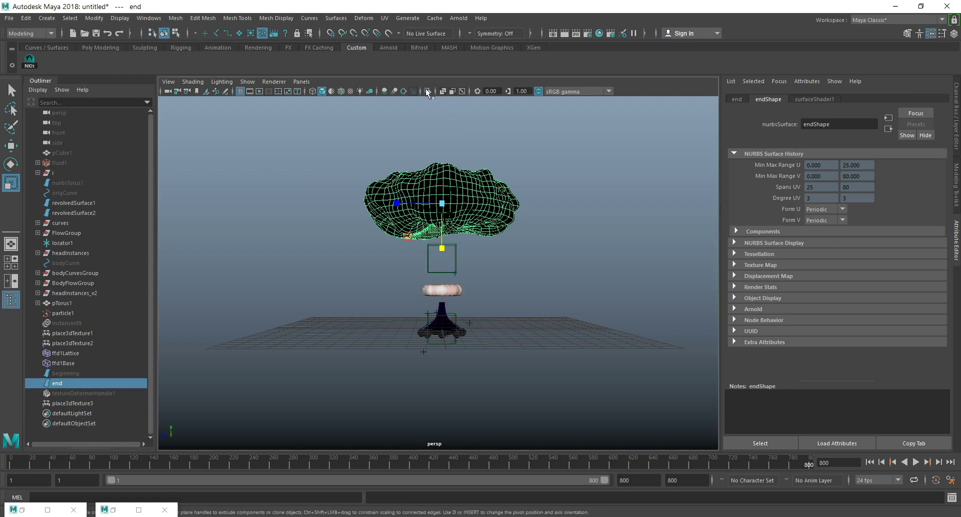
left_click(427, 91)
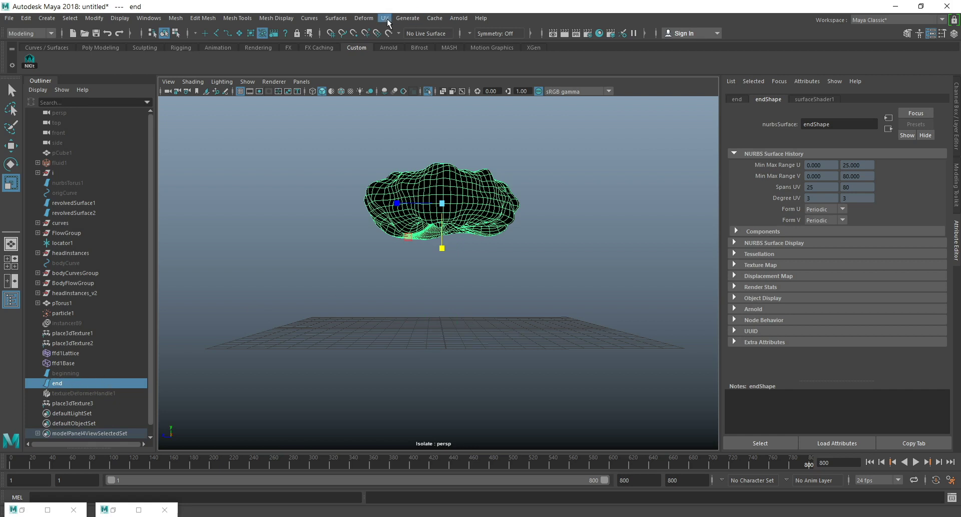
left_click(359, 18)
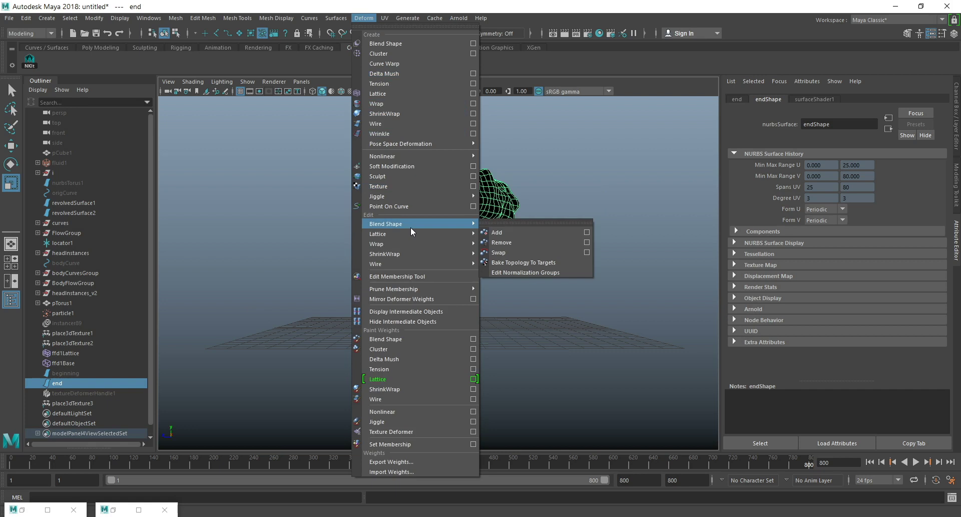
left_click(402, 187)
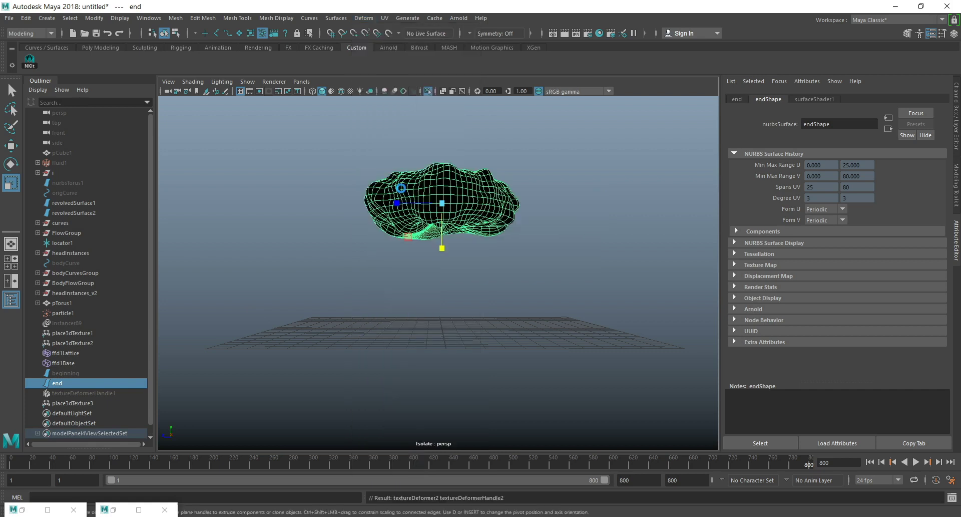
Set the new texture deformer's direction to Normal and assign a Volume Noise 3D texture to it.
left_click(821, 177)
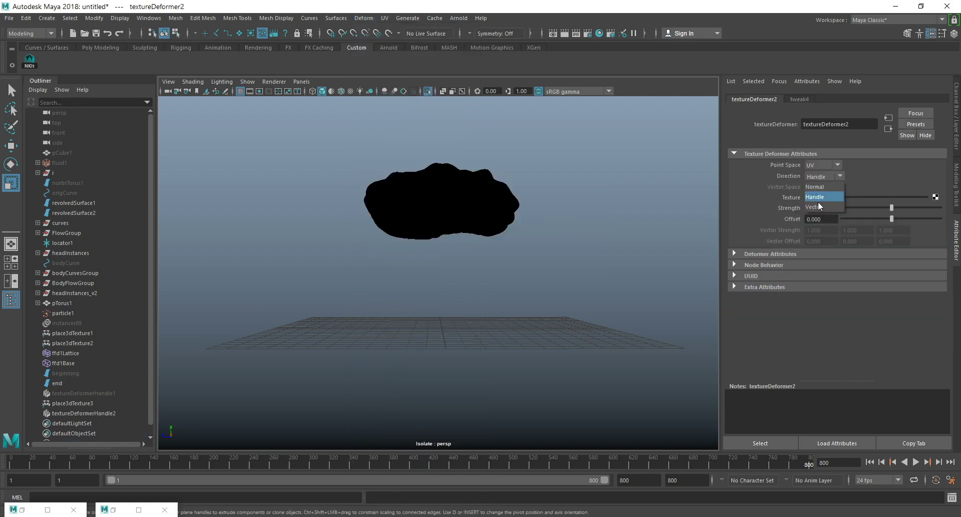
left_click(821, 194)
left_click(936, 197)
left_click(363, 271)
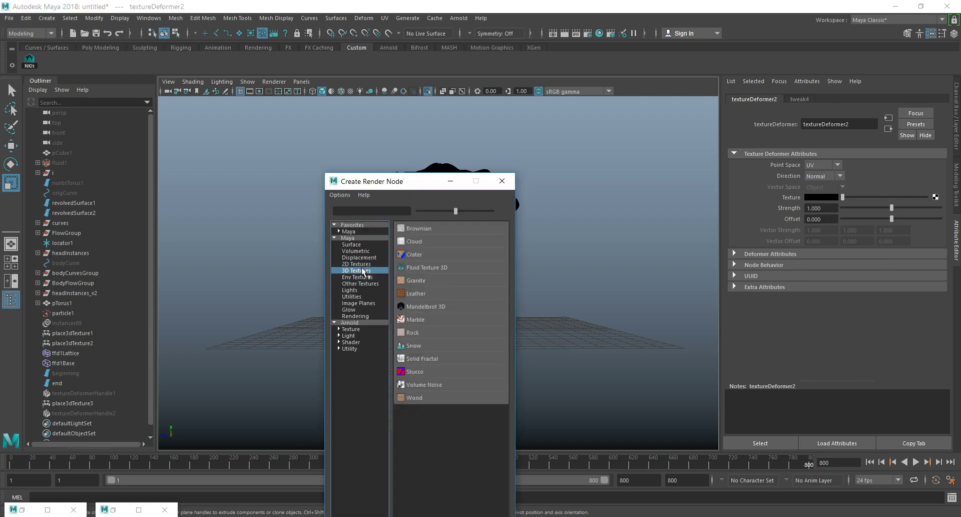
left_click(421, 386)
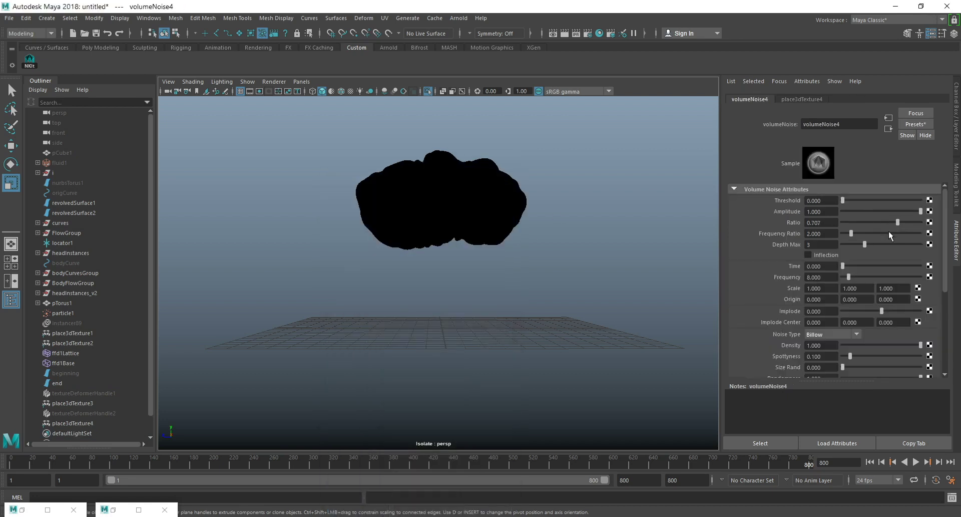
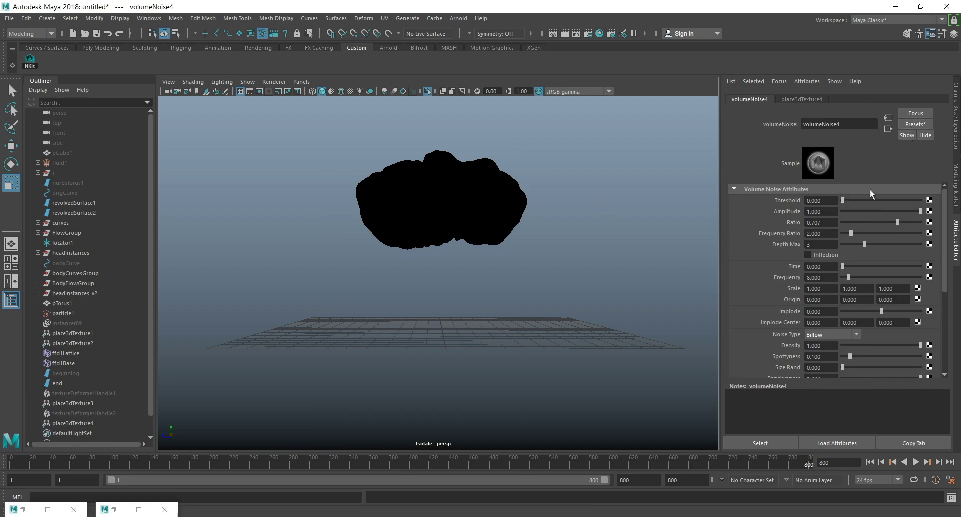
Return to the end surface's texture deformer and lower its strength.
left_click(888, 130)
left_click_drag(899, 207, 862, 221)
mouse_move(491, 193)
left_mouse_down("alt")
mouse_move(463, 223)
mouse_move(481, 182)
mouse_move(437, 183)
mouse_move(488, 222)
mouse_move(485, 208)
left_mouse_up("alt")
Activate the Sculpt Geometry Tool on the end surface, open its settings, and try a Smooth stroke across the mesh.
left_click(70, 383)
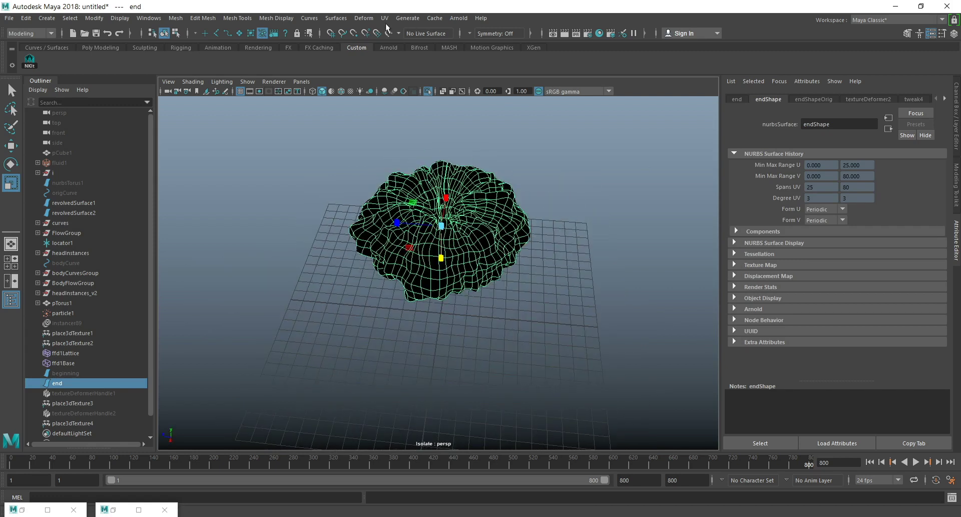
left_click(365, 19)
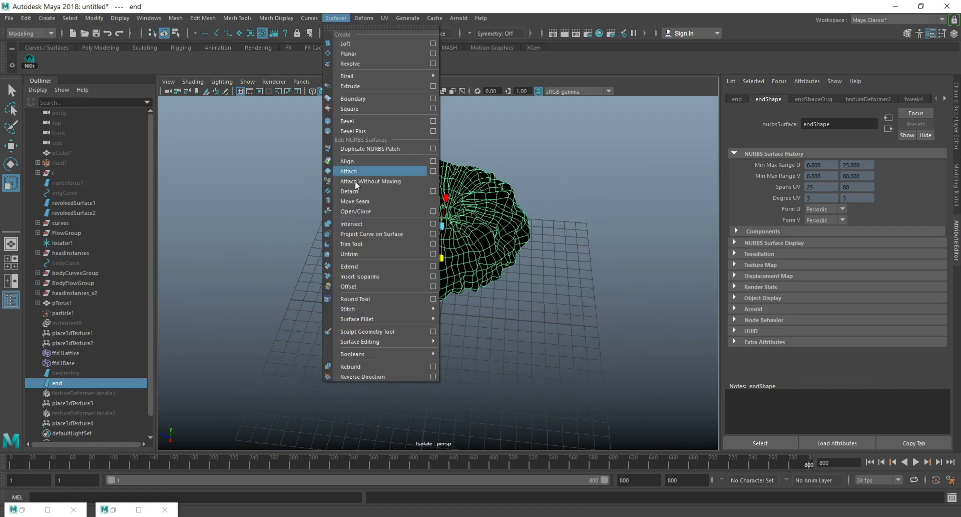
left_click(365, 332)
left_click_drag(470, 183, 435, 216, "alt")
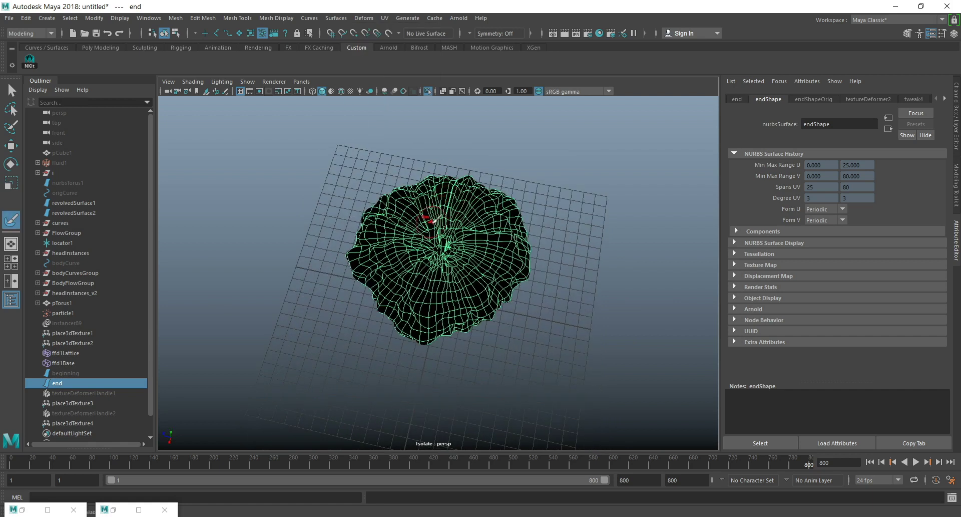
left_click(944, 35)
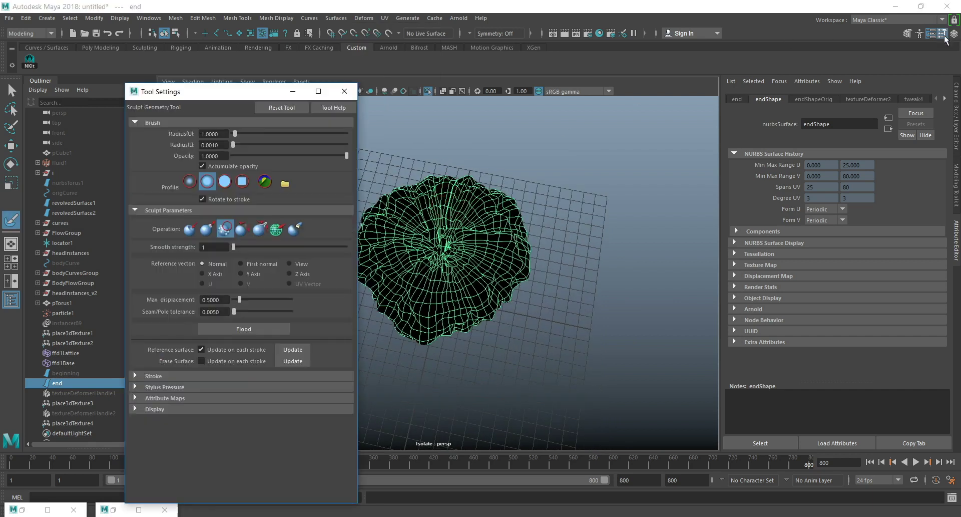
left_click(336, 18)
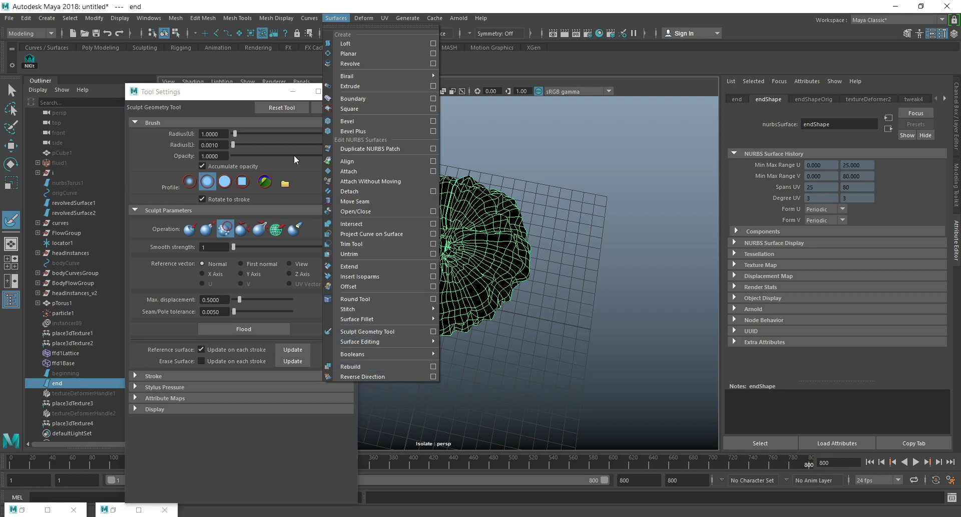
left_click(941, 33)
left_click(941, 33)
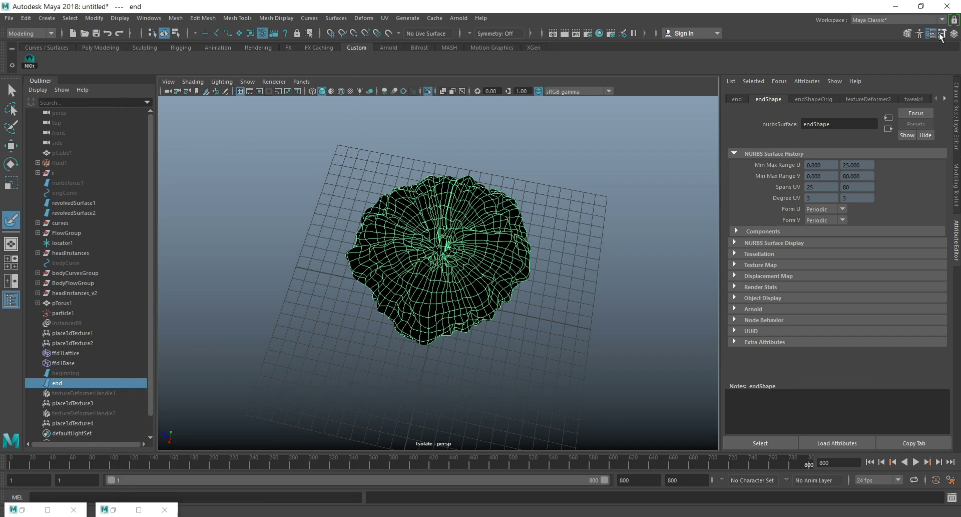
left_click(941, 35)
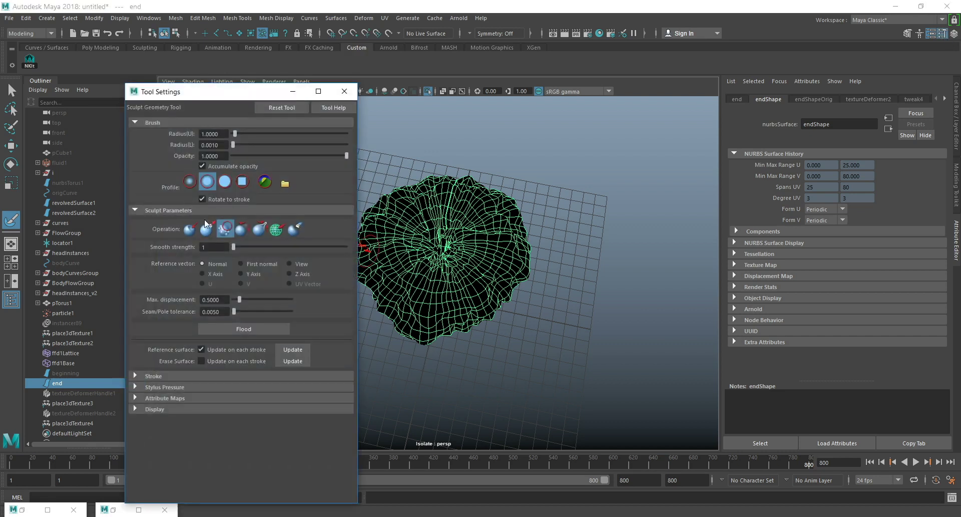
left_click_drag(398, 246, 452, 287)
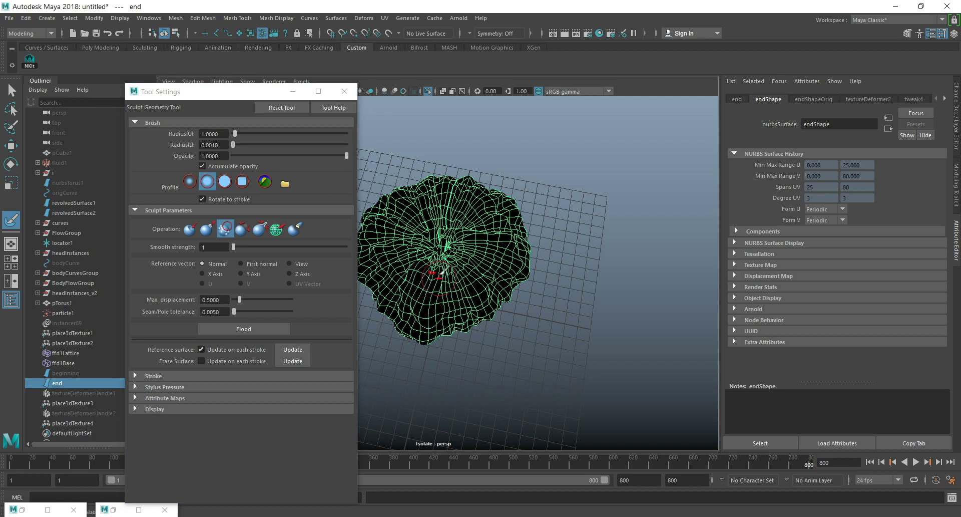
Delete the construction history of the end surface and keep that surface selected for sculpting.
left_click(23, 19)
mouse_move(65, 136)
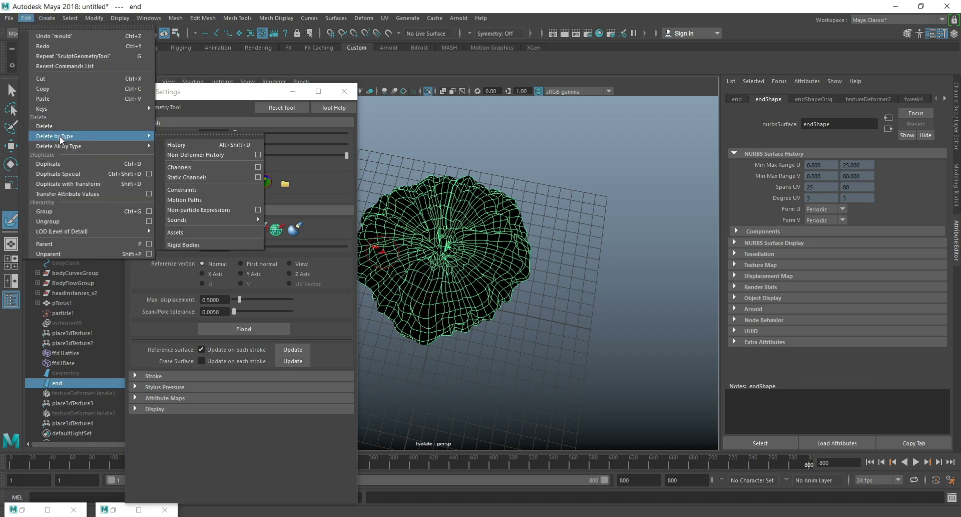
left_click(233, 145)
mouse_move(472, 259)
left_mouse_down("alt")
mouse_move(494, 215)
mouse_move(553, 261)
mouse_move(562, 242)
mouse_move(561, 280)
left_mouse_up("alt")
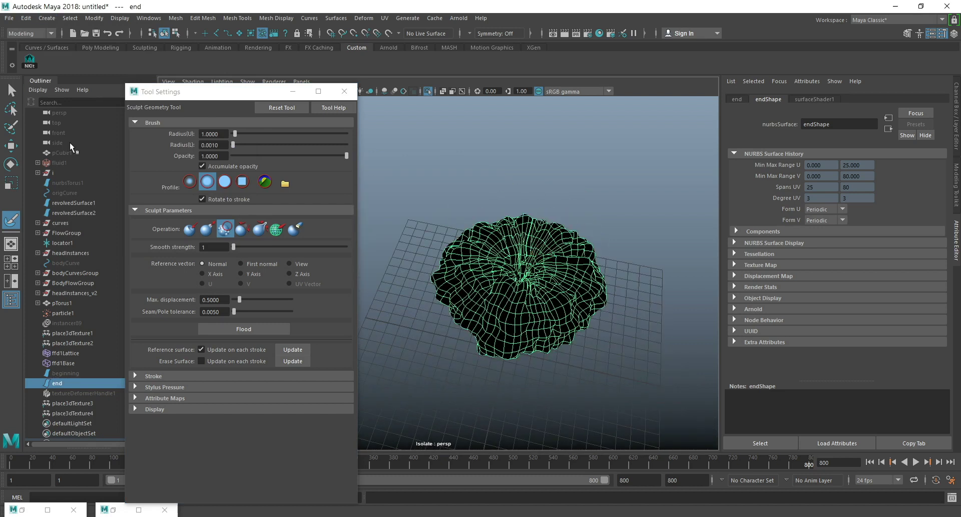
left_click(77, 204)
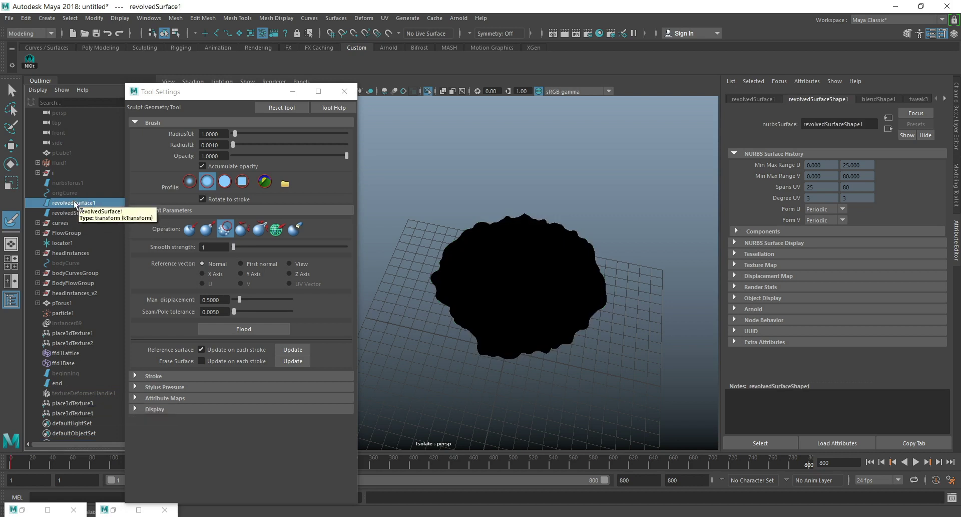
left_click(59, 383)
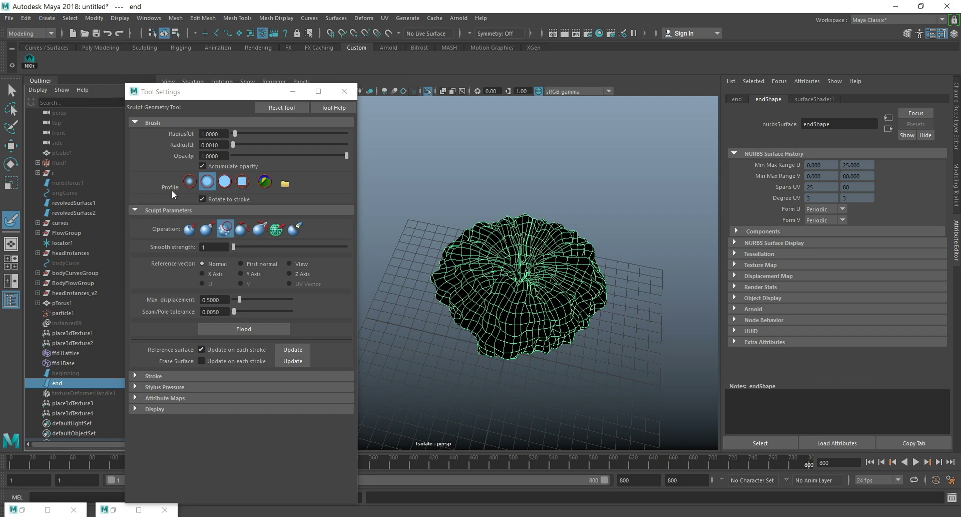
Smooth the sharp noise detail around the sides and underside of the end surface with the Smooth sculpt operation.
left_click(226, 230)
mouse_move(555, 242)
left_mouse_down()
mouse_move(495, 251)
mouse_move(543, 293)
mouse_move(520, 305)
mouse_move(578, 252)
mouse_move(576, 266)
mouse_move(495, 315)
mouse_move(434, 270)
mouse_move(471, 359)
mouse_move(575, 256)
mouse_move(604, 314)
left_mouse_up()
mouse_move(621, 345)
left_mouse_down("alt")
mouse_move(589, 286)
mouse_move(597, 275)
left_mouse_up("alt")
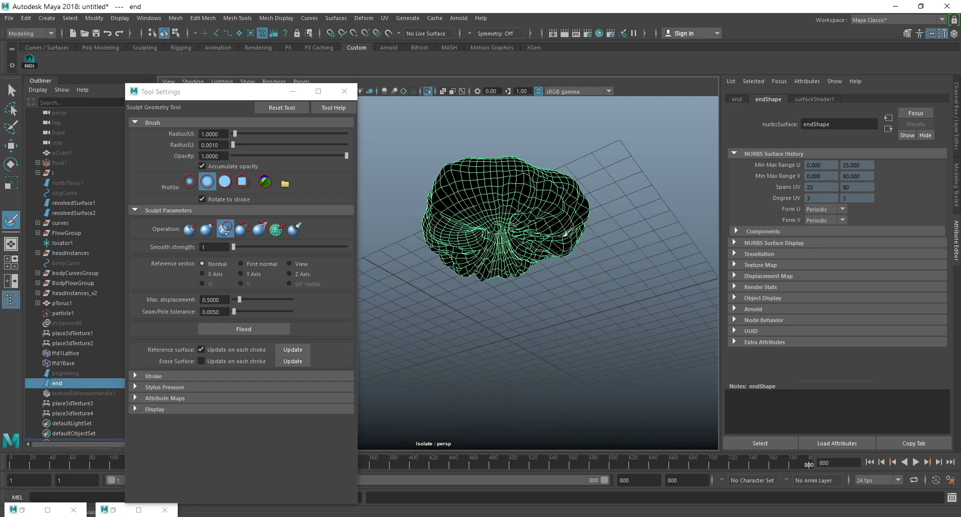
mouse_move(536, 262)
left_mouse_down()
mouse_move(455, 270)
mouse_move(524, 268)
mouse_move(513, 329)
mouse_move(538, 353)
left_mouse_up()
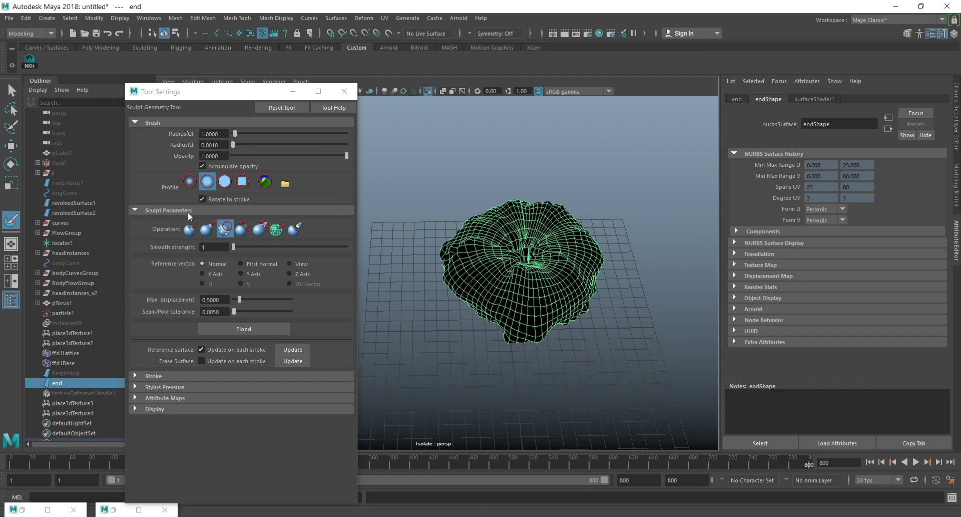
Pull lumps out of the upper part of the end surface and soften them with the Smooth operation.
left_click(206, 228)
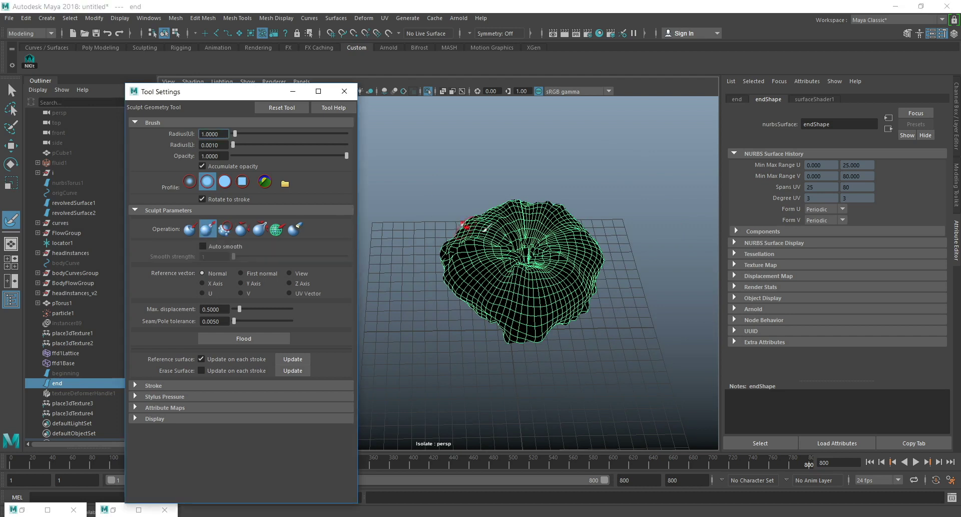
mouse_move(521, 219)
left_mouse_down()
mouse_move(493, 260)
mouse_move(478, 236)
mouse_move(530, 221)
mouse_move(560, 248)
mouse_move(500, 252)
mouse_move(516, 240)
mouse_move(520, 253)
mouse_move(571, 251)
mouse_move(560, 280)
mouse_move(525, 237)
mouse_move(501, 231)
mouse_move(521, 235)
left_mouse_up()
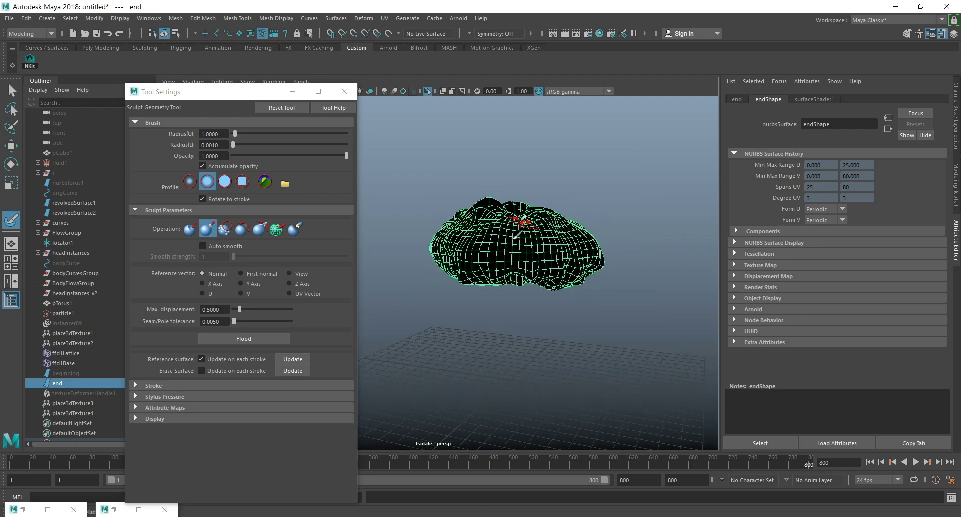
left_click(228, 229)
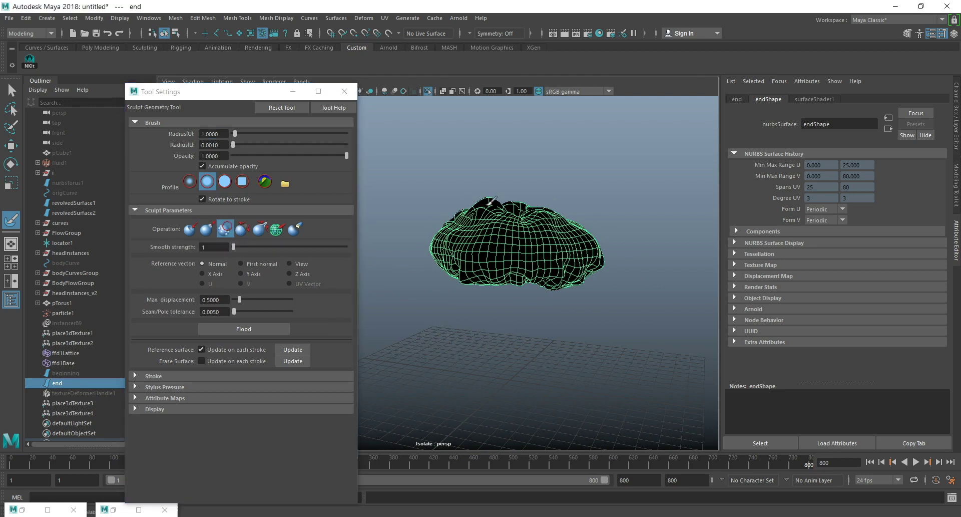
left_click_drag(488, 196, 497, 205)
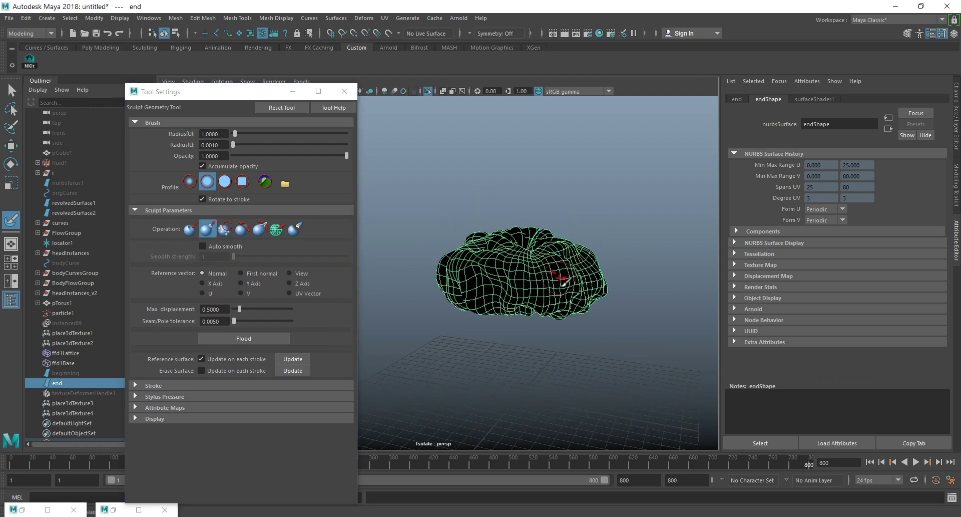
mouse_move(580, 308)
left_mouse_down("alt")
mouse_move(600, 300)
mouse_move(544, 339)
mouse_move(545, 240)
mouse_move(522, 235)
mouse_move(541, 267)
mouse_move(519, 232)
mouse_move(486, 227)
mouse_move(498, 278)
mouse_move(542, 267)
mouse_move(537, 233)
mouse_move(486, 256)
mouse_move(548, 258)
mouse_move(545, 250)
mouse_move(551, 263)
mouse_move(540, 241)
mouse_move(602, 253)
mouse_move(626, 248)
mouse_move(617, 250)
left_mouse_up("alt")
left_click(225, 229)
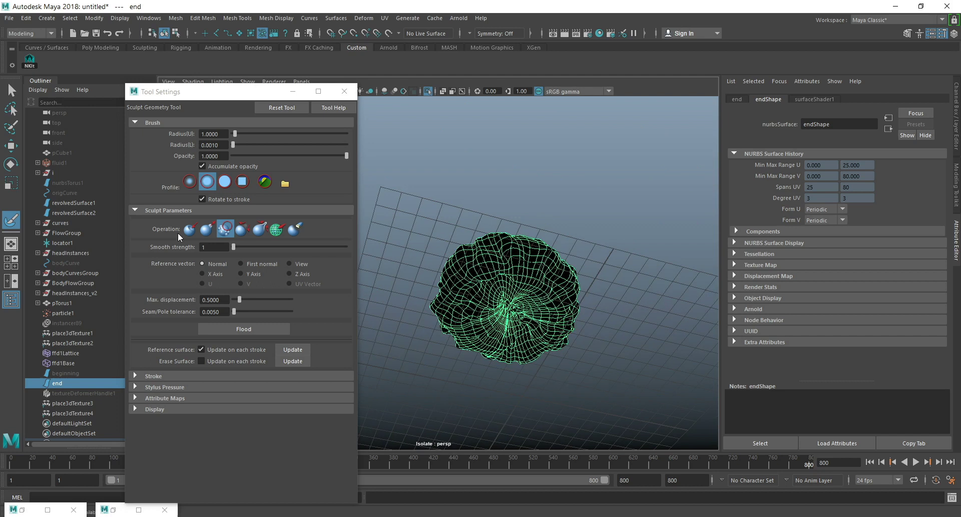
Pull extra bulges out of the underside of the end surface and smooth the sculpted area.
left_click(207, 229)
mouse_move(516, 292)
left_mouse_down()
mouse_move(538, 303)
mouse_move(539, 323)
mouse_move(515, 336)
mouse_move(471, 292)
left_mouse_up()
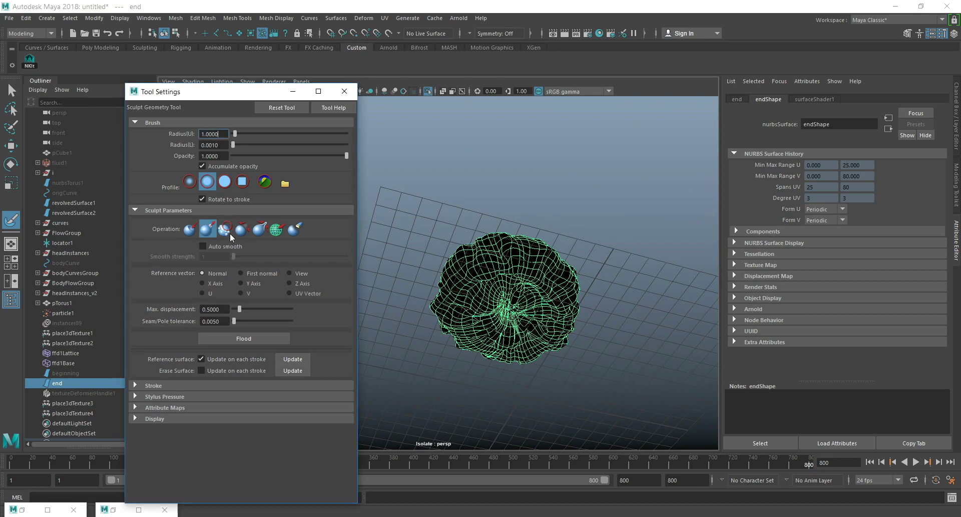
left_click(228, 231)
mouse_move(544, 293)
left_mouse_down()
mouse_move(536, 290)
mouse_move(546, 325)
mouse_move(481, 316)
mouse_move(501, 291)
mouse_move(535, 300)
mouse_move(533, 325)
mouse_move(529, 305)
mouse_move(508, 350)
mouse_move(512, 373)
mouse_move(529, 312)
mouse_move(534, 336)
mouse_move(506, 293)
mouse_move(549, 290)
left_mouse_up()
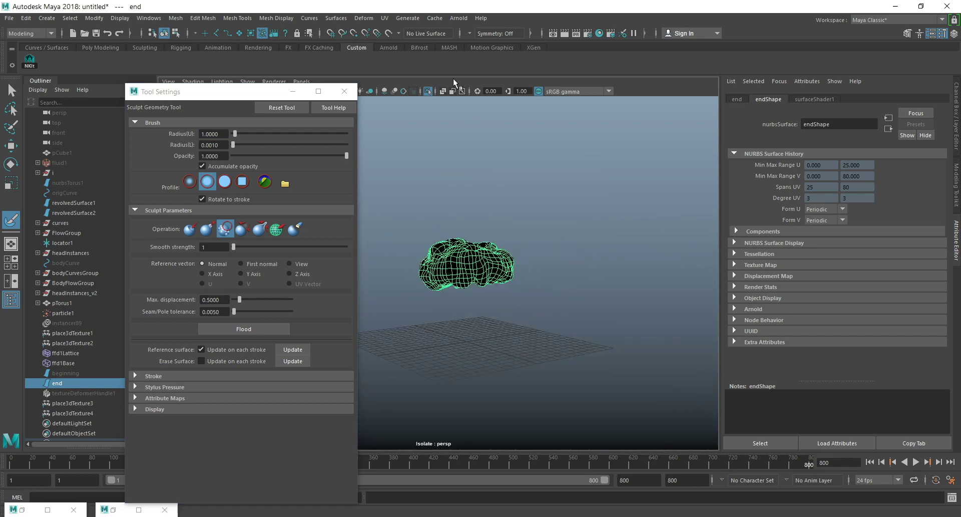
Turn off isolation of the end surface to show the whole scene, and switch to the Select tool.
left_click(429, 91)
left_click(12, 91)
scroll(681, 289, "up", 4)
mouse_move(492, 252)
left_mouse_down("alt")
mouse_move(471, 245)
mouse_move(470, 219)
mouse_move(476, 247)
left_mouse_up("alt")
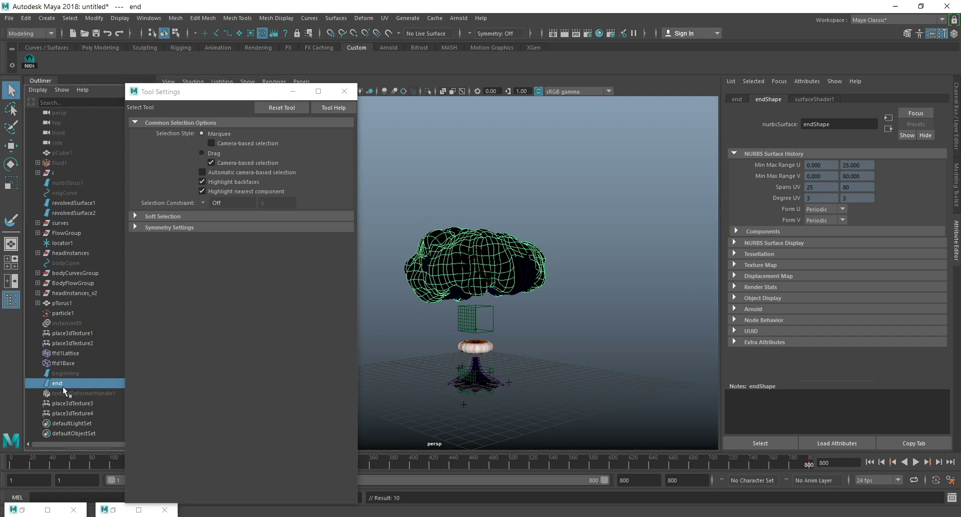
Create a blend shape from end to revolvedSurface1 and set its end weight to 1.
left_click(85, 204, "ctrl")
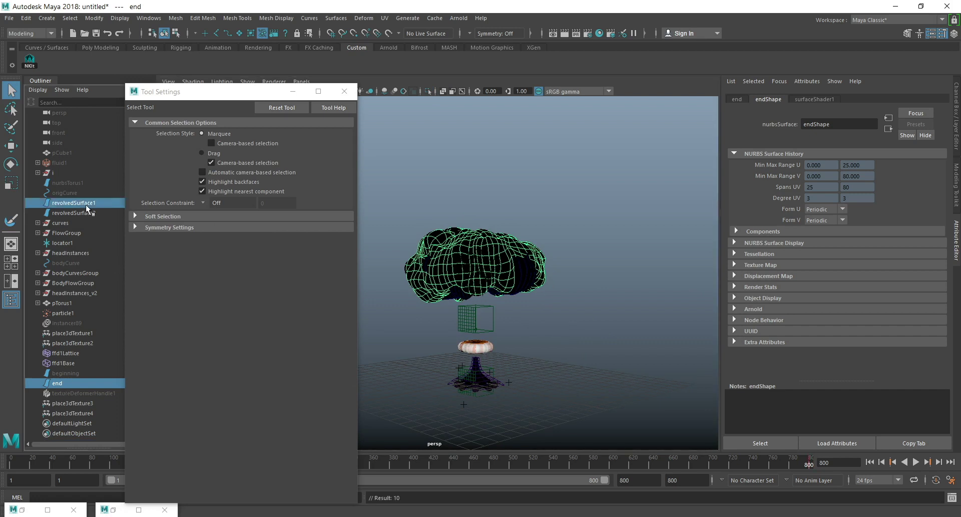
left_click(365, 19)
left_click(389, 44)
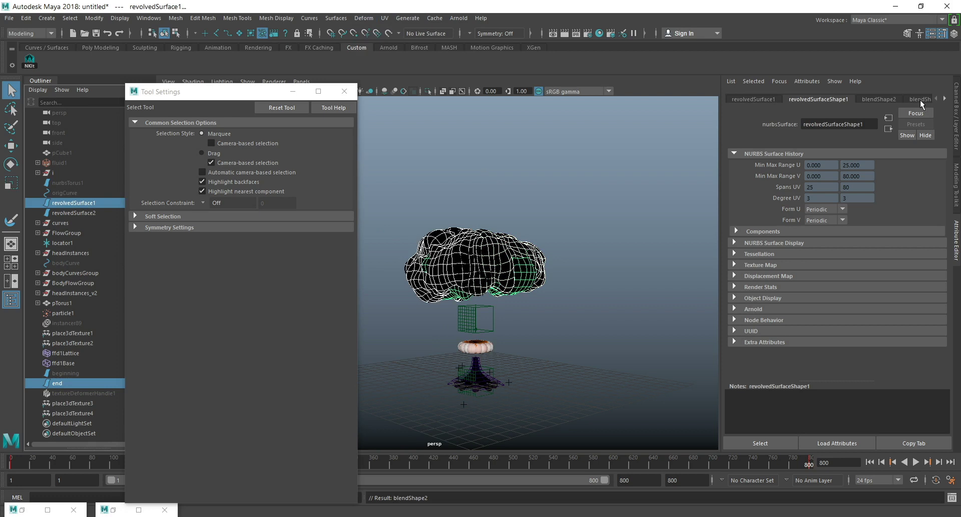
left_click(879, 100)
left_click(816, 165)
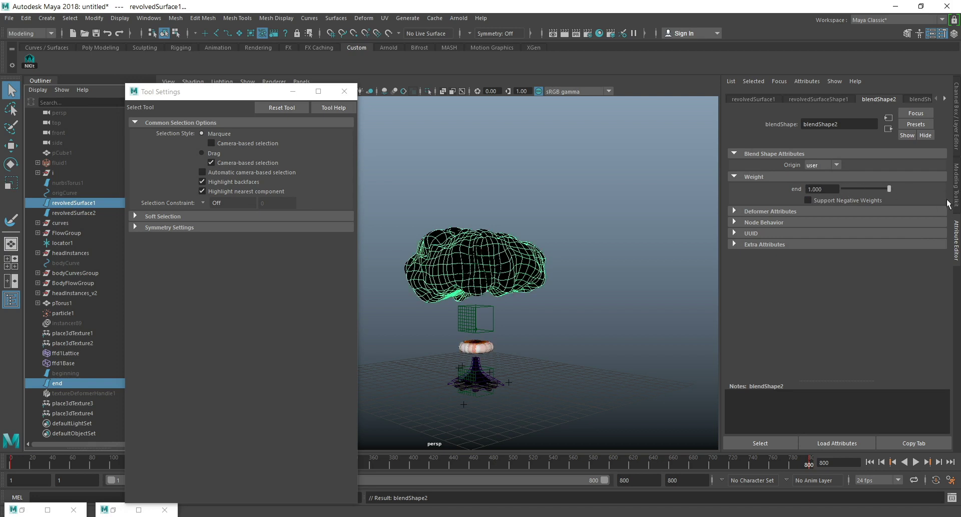
At frame 800, key revolvedSurface1 and its end blend shape weight of 1, and check the beginning blend shape's weight.
left_click(80, 202)
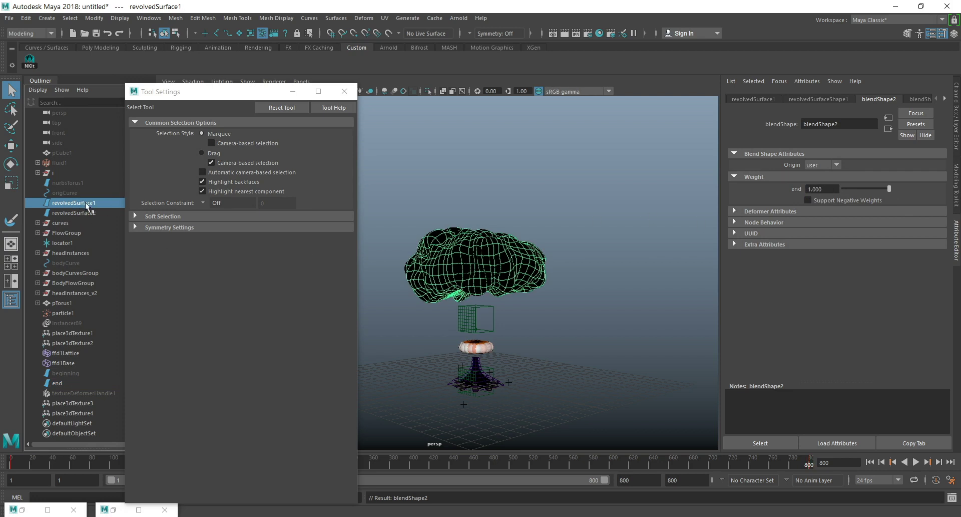
key("s")
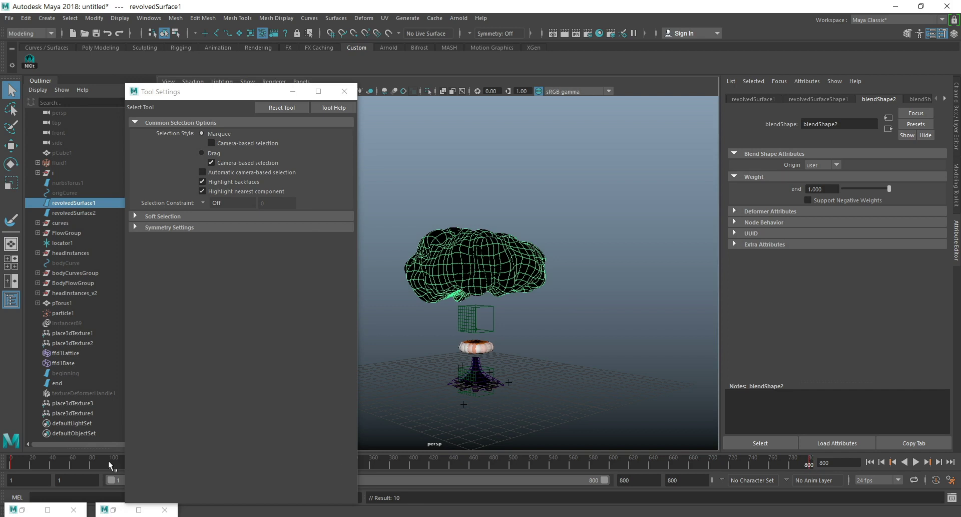
right_click(824, 191)
left_click(845, 207)
left_click(927, 99)
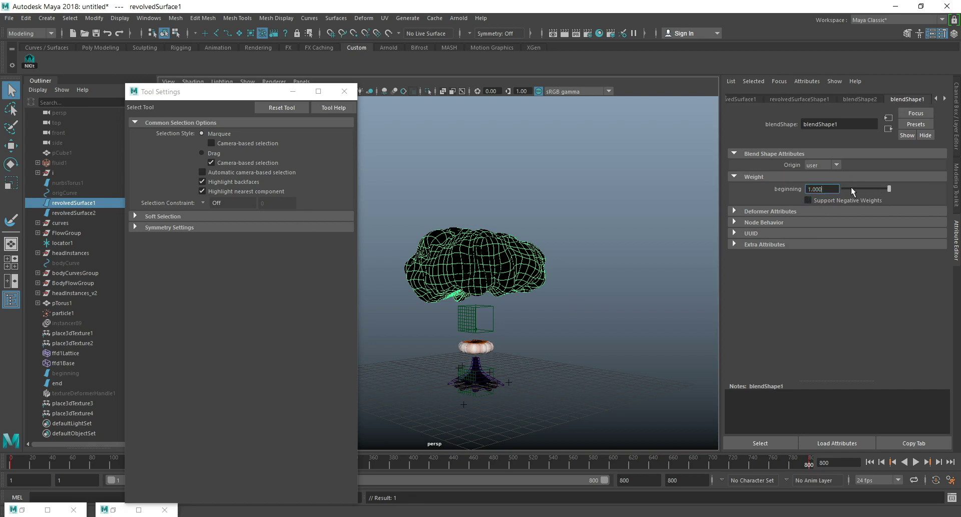
right_click(822, 188)
left_click_drag(845, 187, 901, 188)
left_click(853, 99)
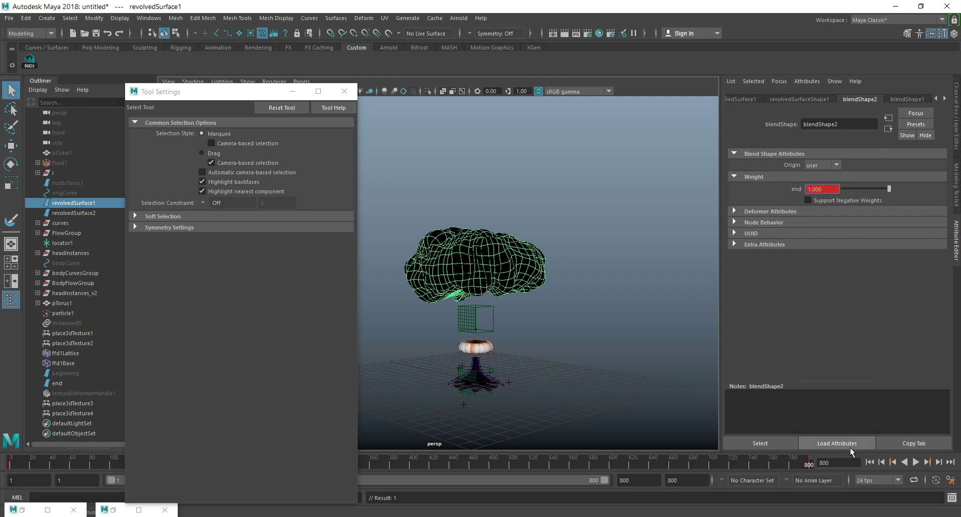
At frame 1, set the end blend shape weight to 0 and key it.
left_click(871, 461)
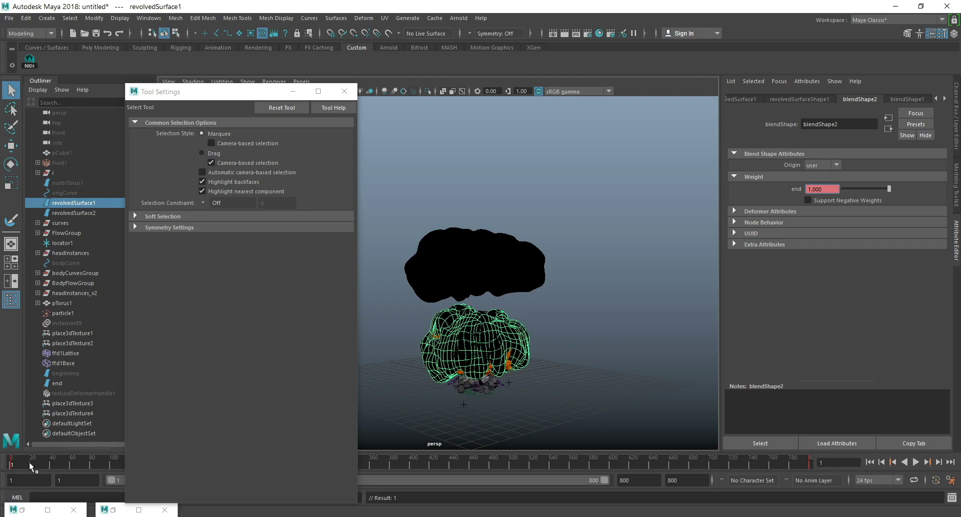
left_click_drag(855, 190, 800, 193)
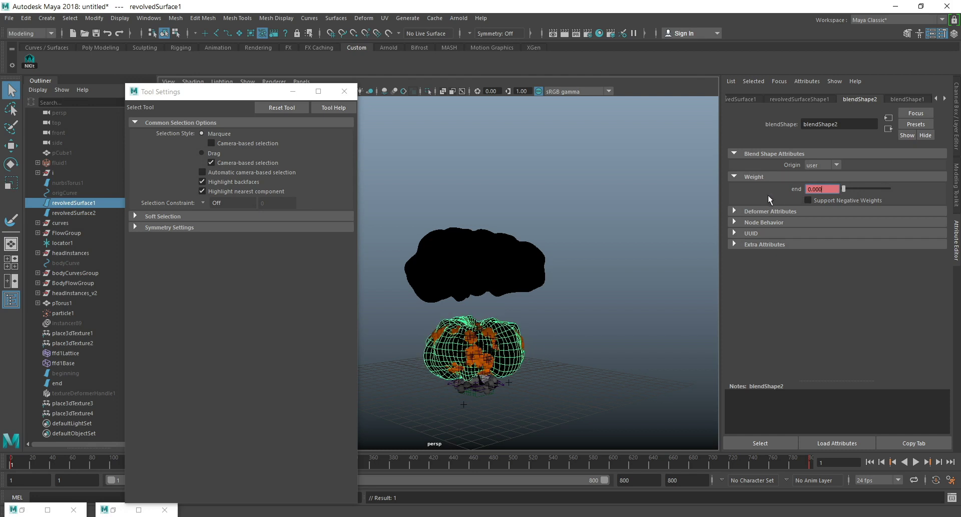
right_click(819, 189)
left_click(838, 206)
left_click_drag(561, 274, 555, 249, "alt")
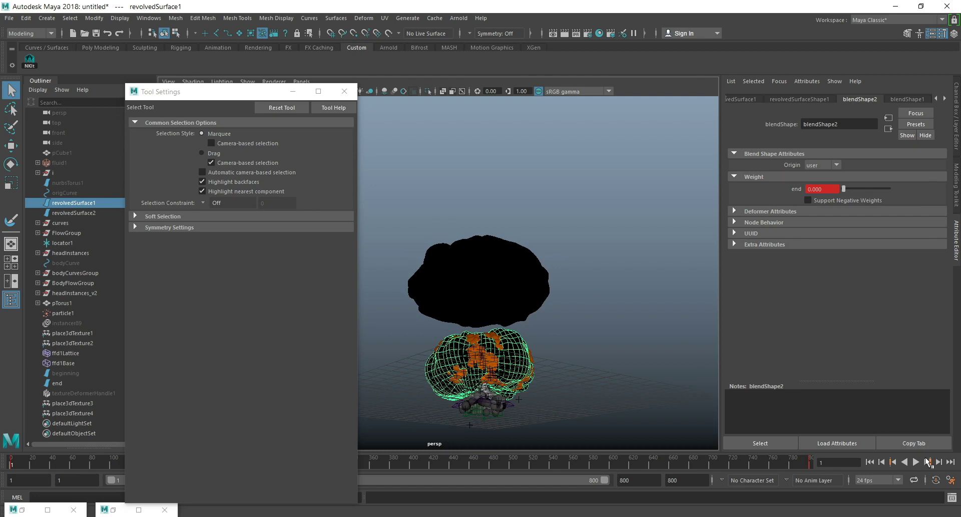
Play the first few frames of the animation and examine the instanced cloud head up close.
left_click(916, 461)
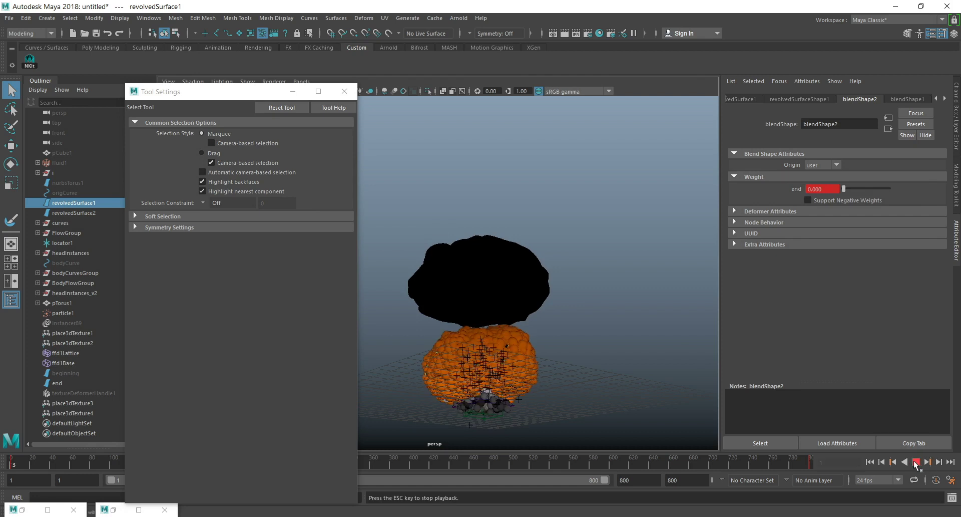
key("Escape")
left_click_drag(574, 363, 575, 367, "alt")
middle_click_drag(576, 367, 521, 273, "alt")
scroll(595, 284, "up", 3)
scroll(596, 284, "up", 2)
left_click_drag(522, 273, 519, 261, "alt")
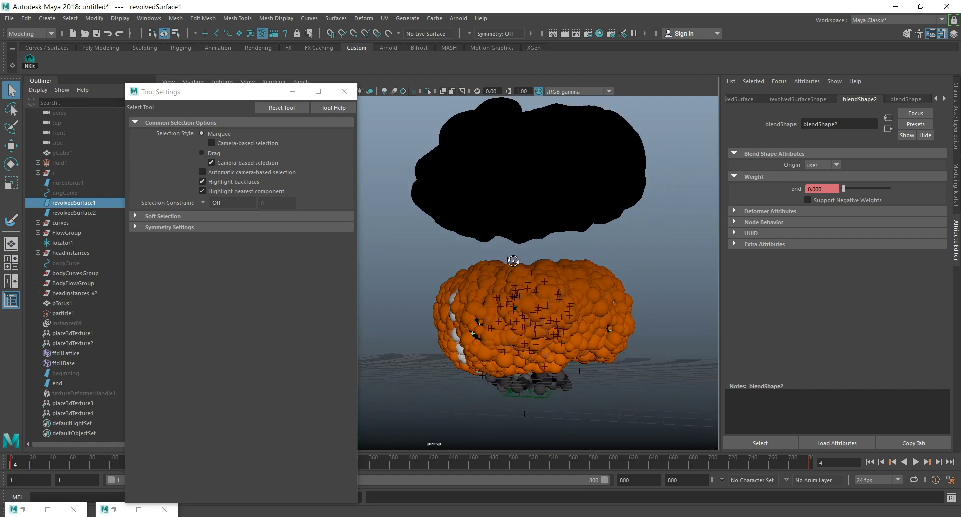
At frame 1, move revolvedSurface1 slightly upward and key it, and play the first frames to check the cloud head.
left_click(871, 463)
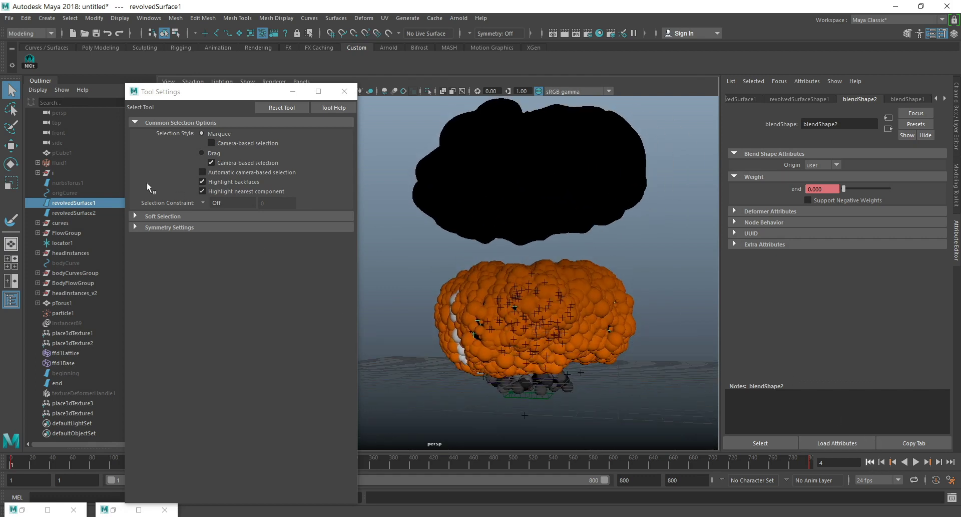
key("w")
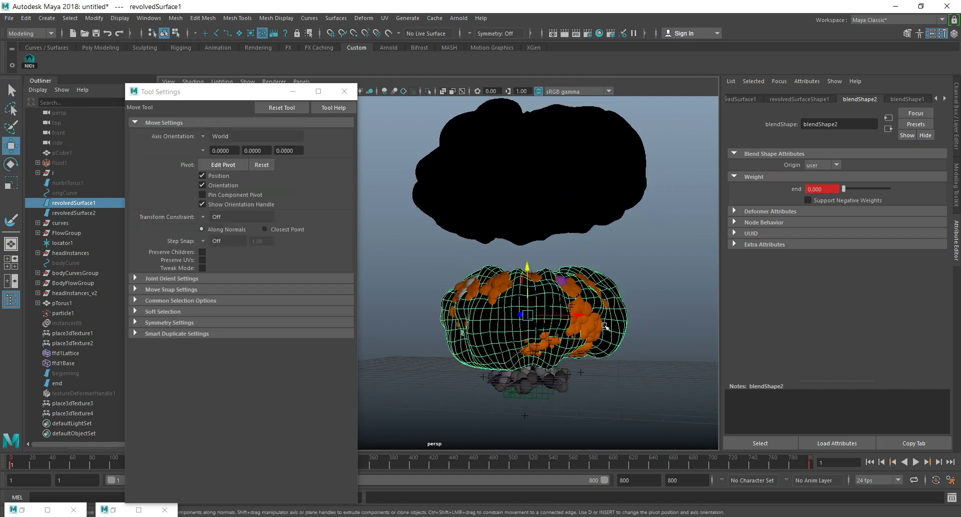
mouse_move(527, 260)
left_mouse_down()
mouse_move(529, 241)
mouse_move(527, 253)
left_mouse_up()
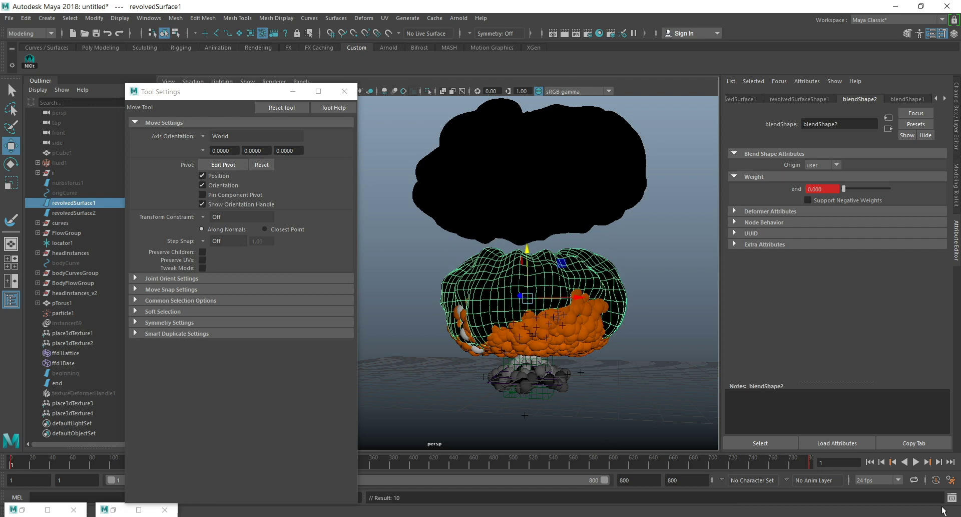
left_click(916, 462)
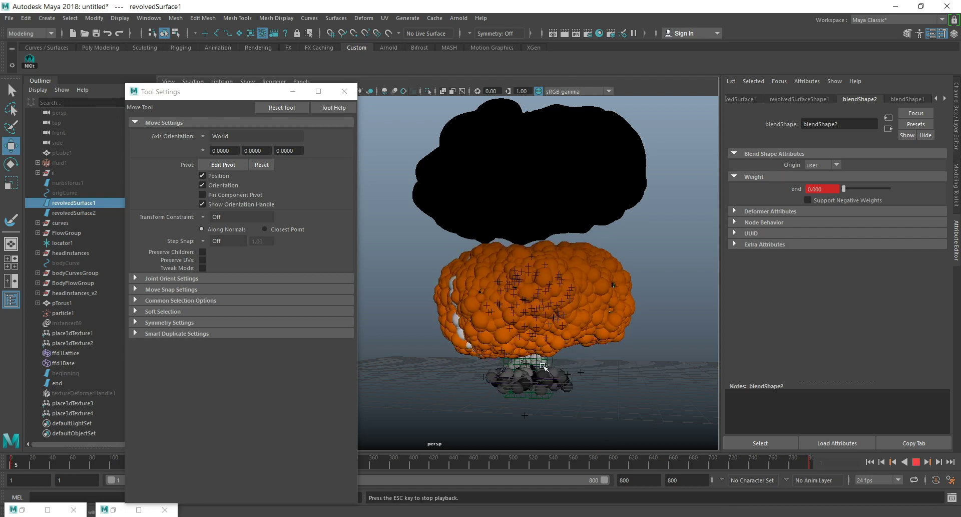
left_click_drag(521, 364, 682, 317, "alt")
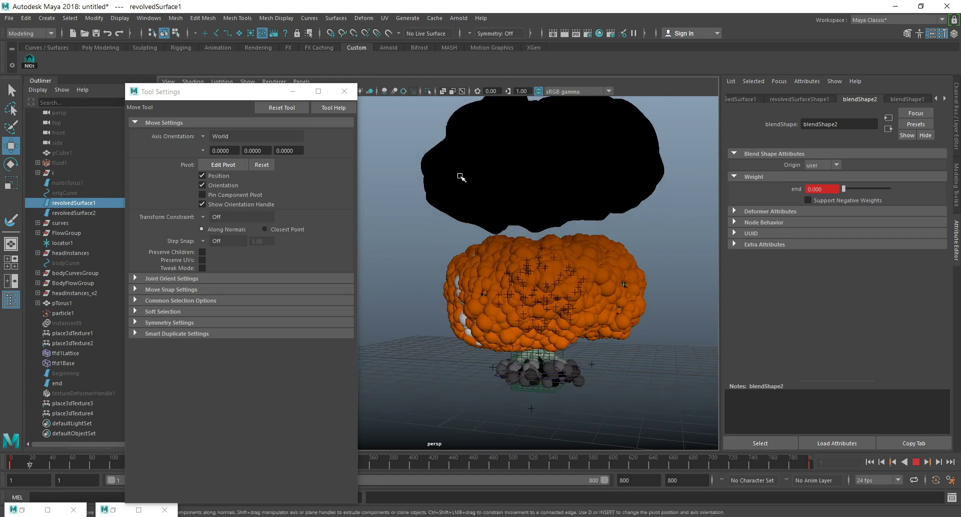
key("Escape")
Break the connection on the end surface's visibility and set its visibility to off.
left_click(57, 383)
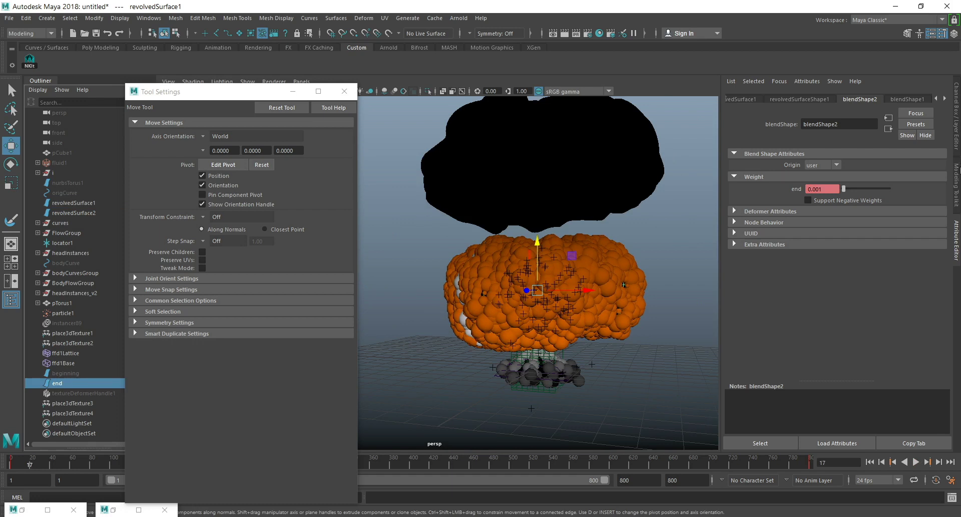
left_click(956, 120)
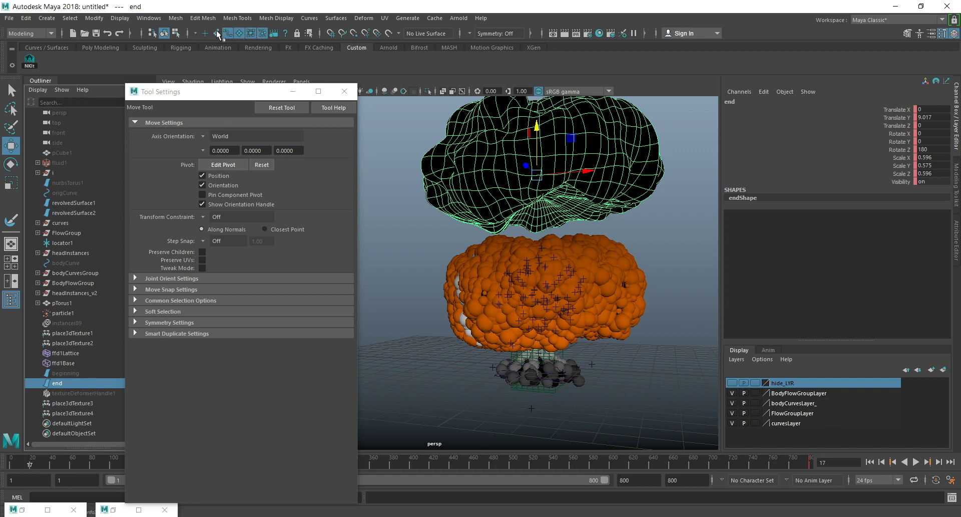
left_click(286, 35)
left_click(904, 180)
right_click(903, 179)
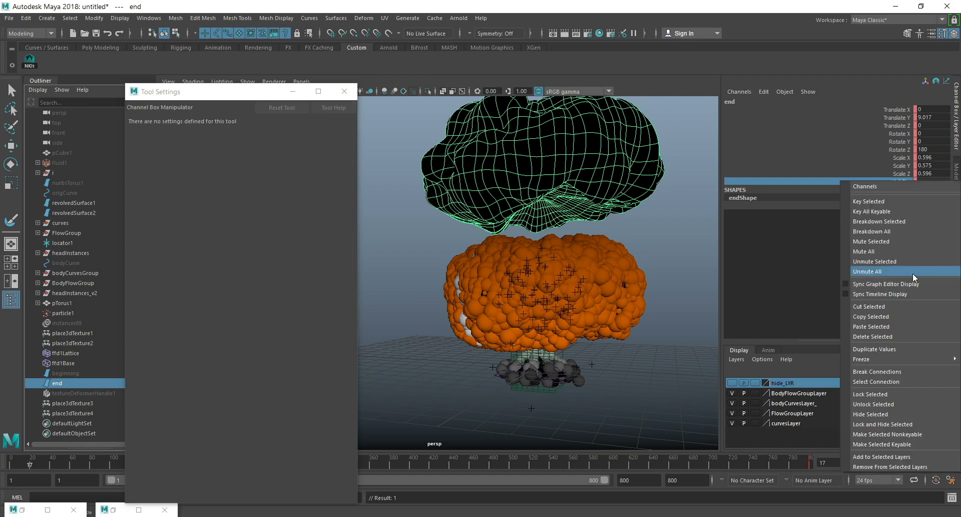
left_click(929, 369)
double_click(921, 181)
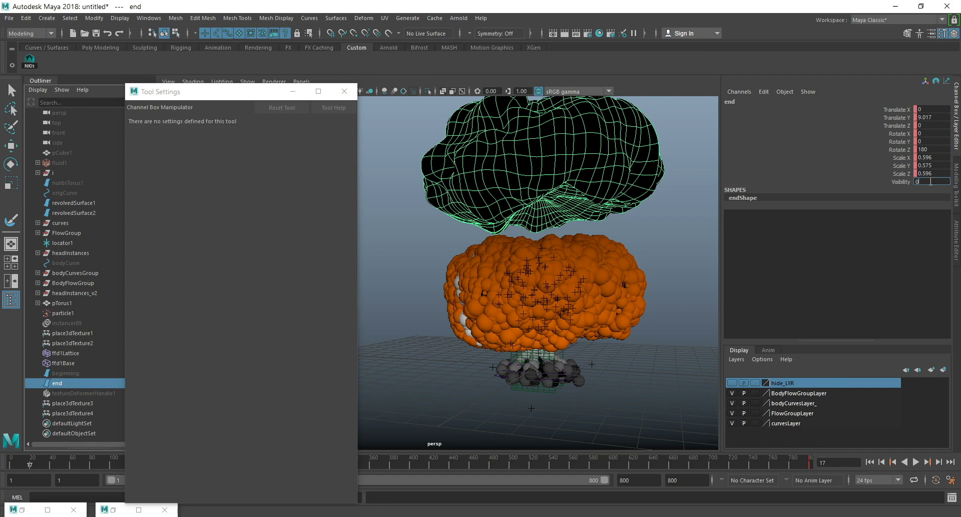
key("Return")
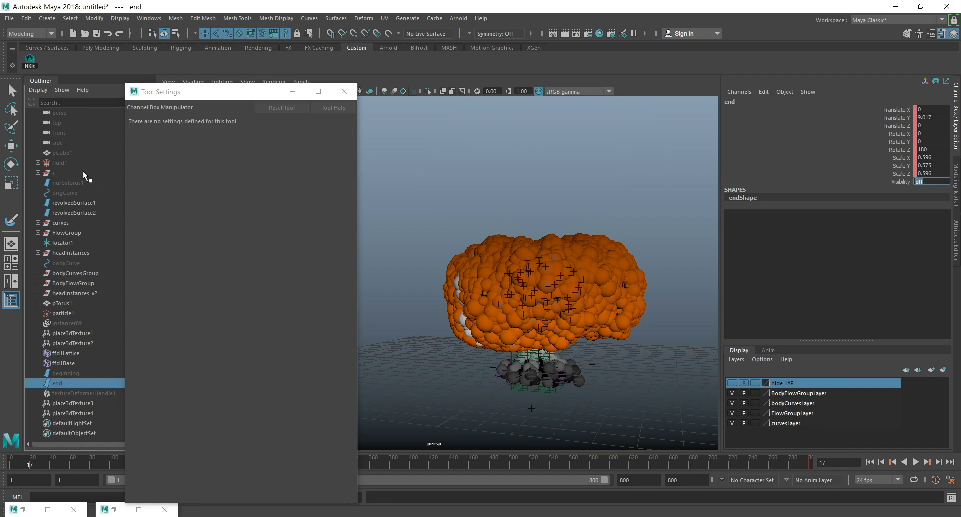
Check revolvedSurface1 at frame 800, and key ffd1Lattice's transforms at frame 1.
left_click(71, 204)
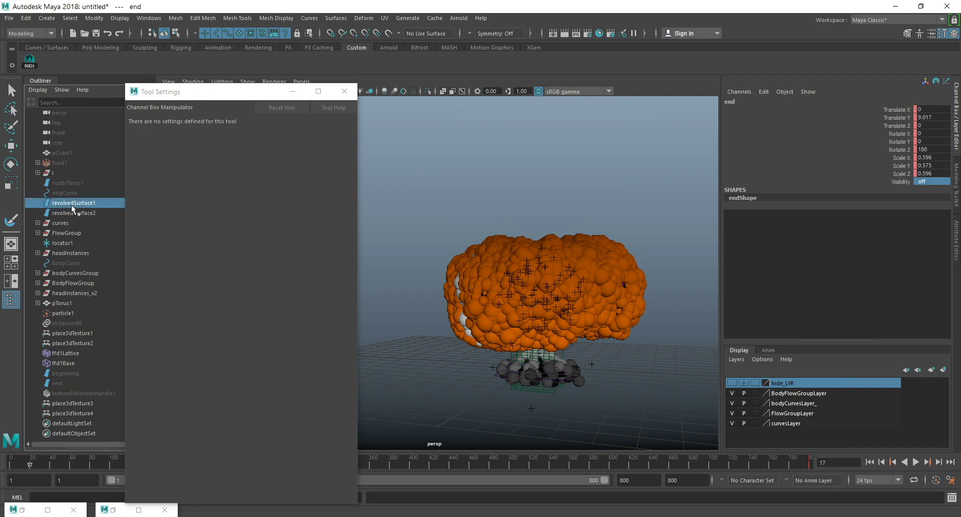
key("w")
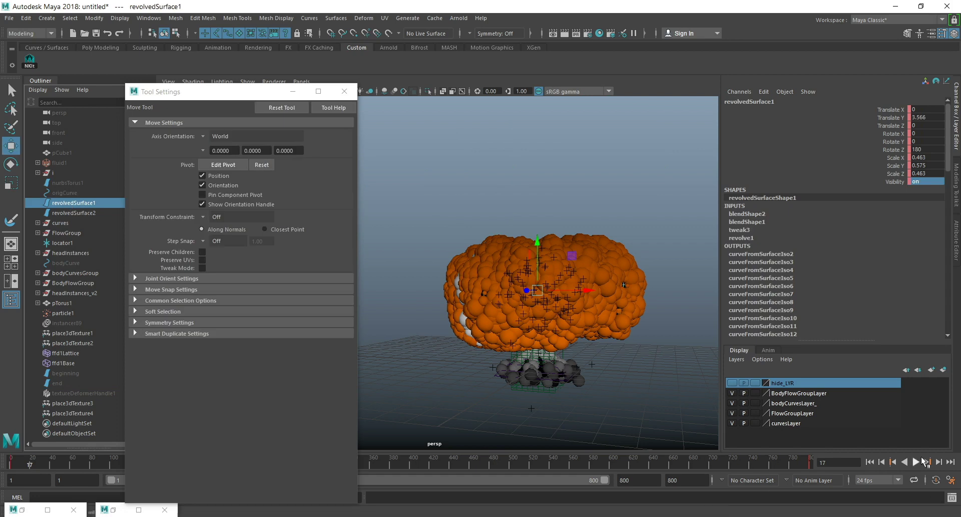
left_click(952, 464)
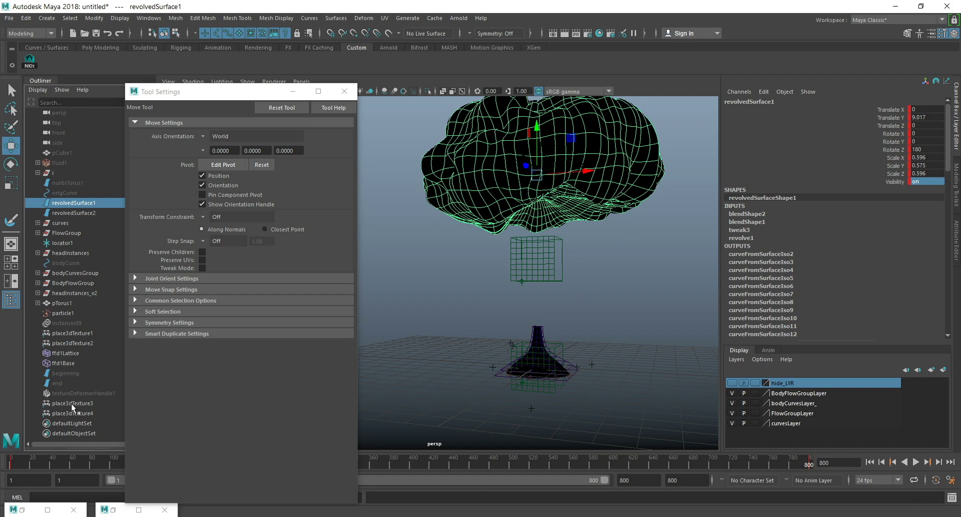
left_click(65, 352)
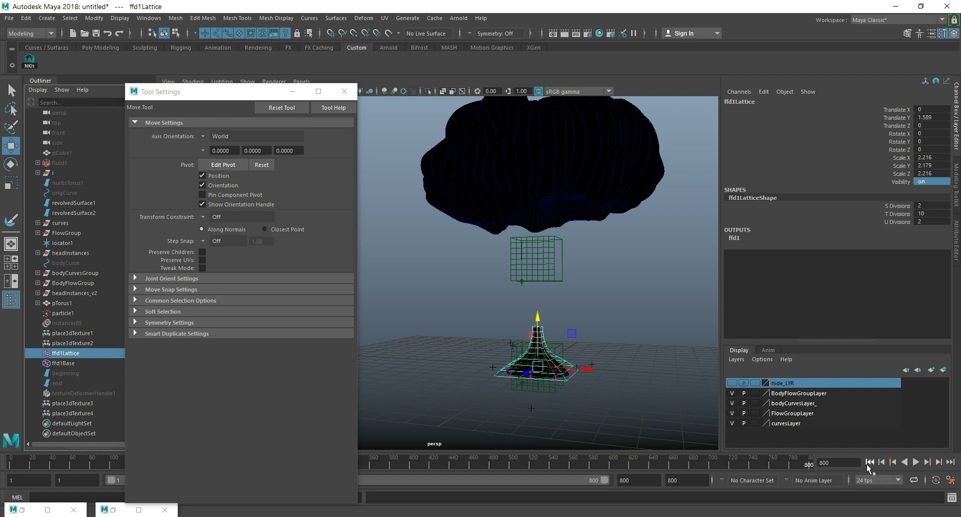
left_click(870, 461)
key("s")
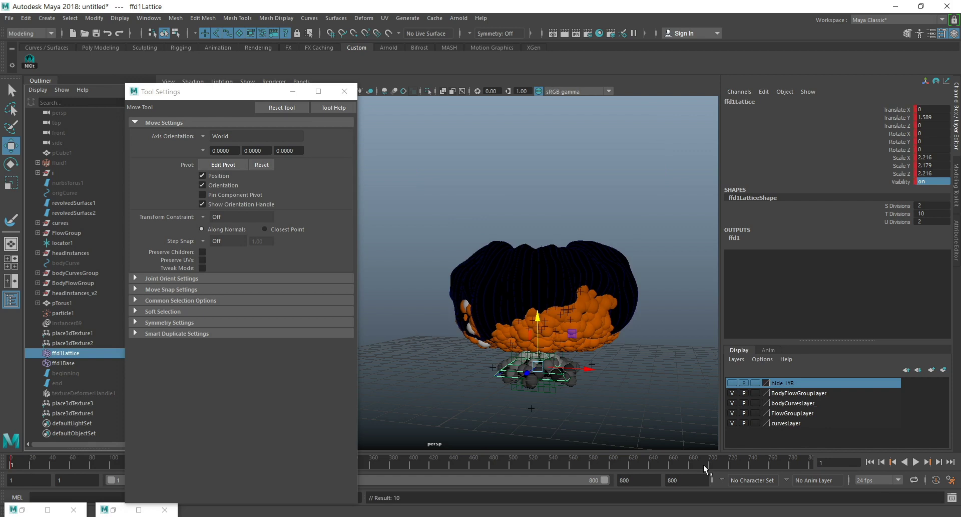
At frame 800, stretch ffd1Lattice vertically to a Scale Y of 13.391.
left_click(950, 462)
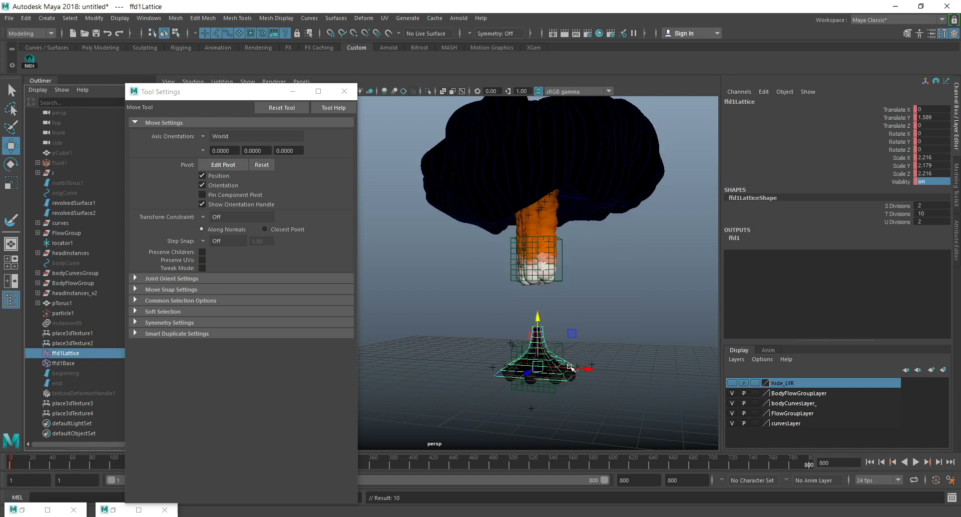
key("r")
left_click_drag(542, 322, 551, 89)
middle_click_drag(533, 204, 520, 155, "alt")
Isolate ffd1Lattice with revolvedSurface1 and revolvedSurface2 in the view, and key the lattice's transforms at frame 800.
left_click(70, 352)
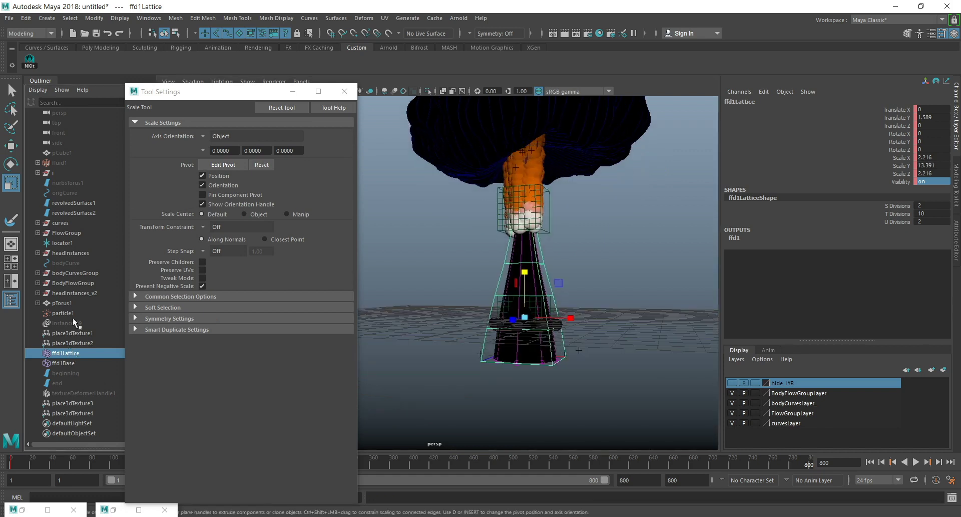
left_click(72, 203, "ctrl")
left_click(77, 213, "ctrl")
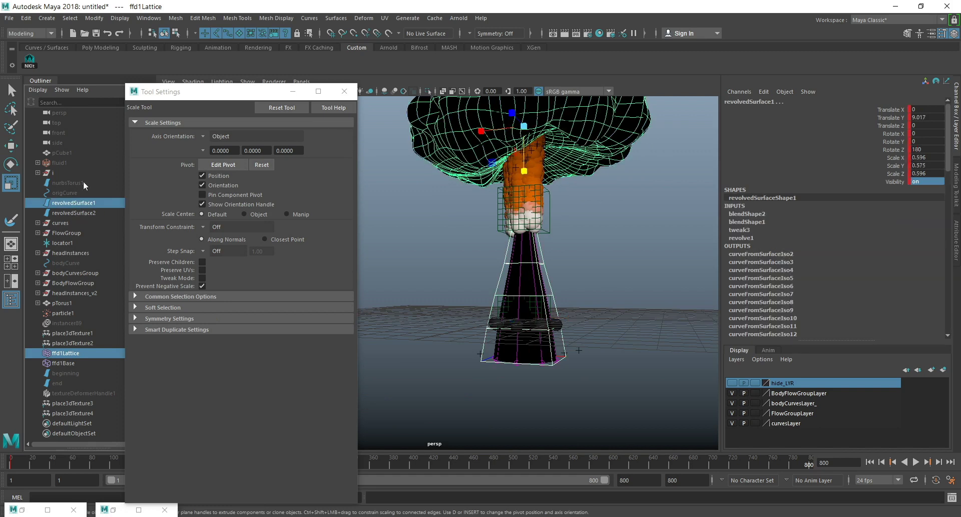
left_click(431, 92)
scroll(589, 284, "down", 3)
mouse_move(588, 285)
left_mouse_down("alt")
mouse_move(575, 288)
mouse_move(606, 286)
left_mouse_up("alt")
scroll(577, 286, "up", 2)
middle_click_drag(606, 287, 616, 311, "alt")
left_click(505, 311)
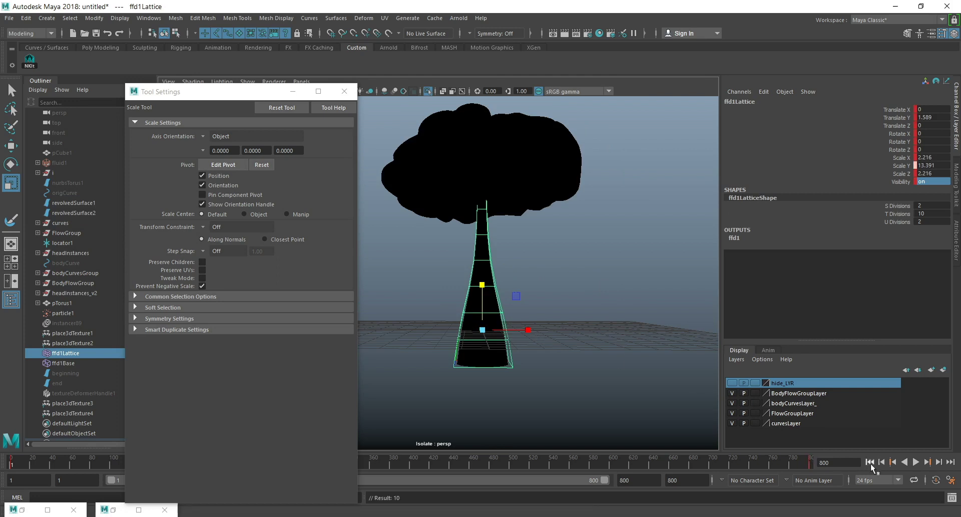
At frame 1, isolate ffd1Lattice alone, select all of its lattice points and key them.
left_click(870, 462)
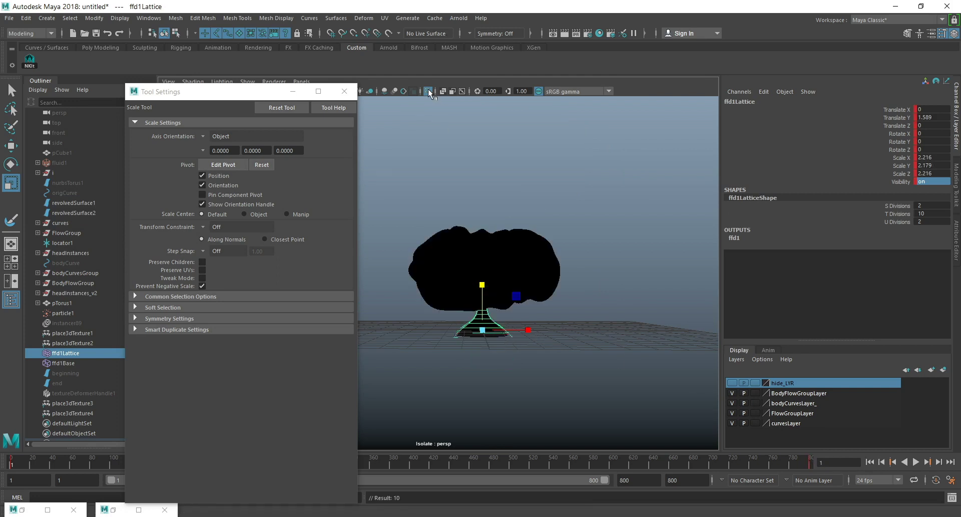
left_click(428, 91)
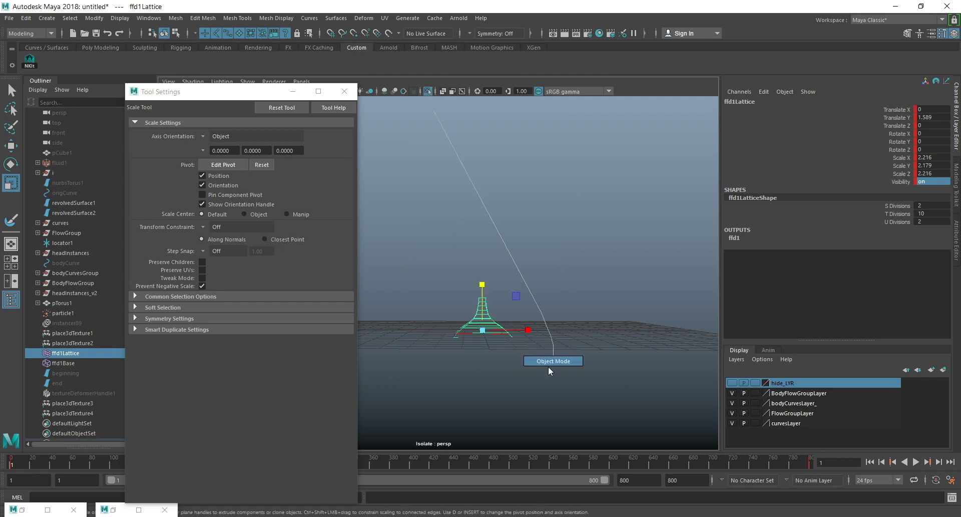
right_click_drag(490, 308, 484, 249)
left_click_drag(431, 230, 518, 364)
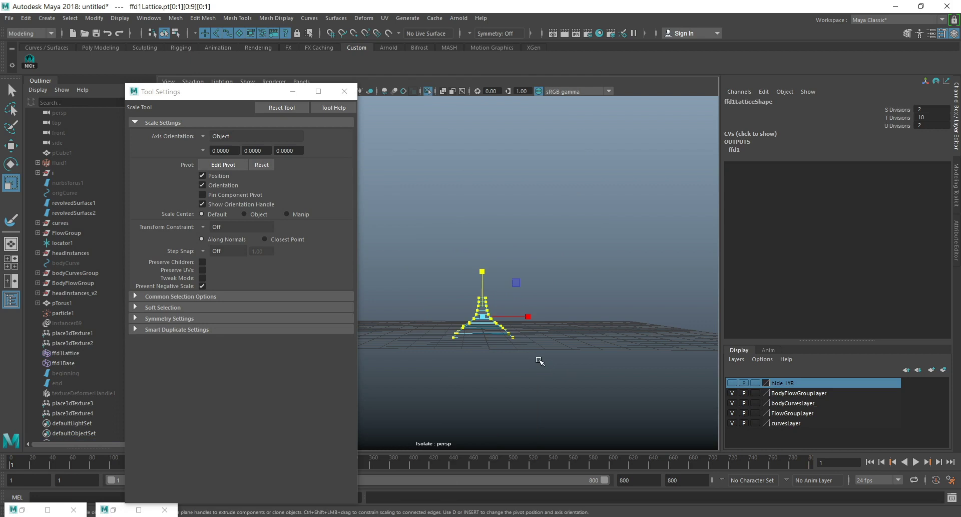
right_click(480, 308)
right_click_drag(480, 305, 469, 249)
left_click_drag(384, 225, 635, 403)
At frame 800, widen the lower rows of ffd1Lattice's points into a flared base and key all the points.
left_click(950, 461)
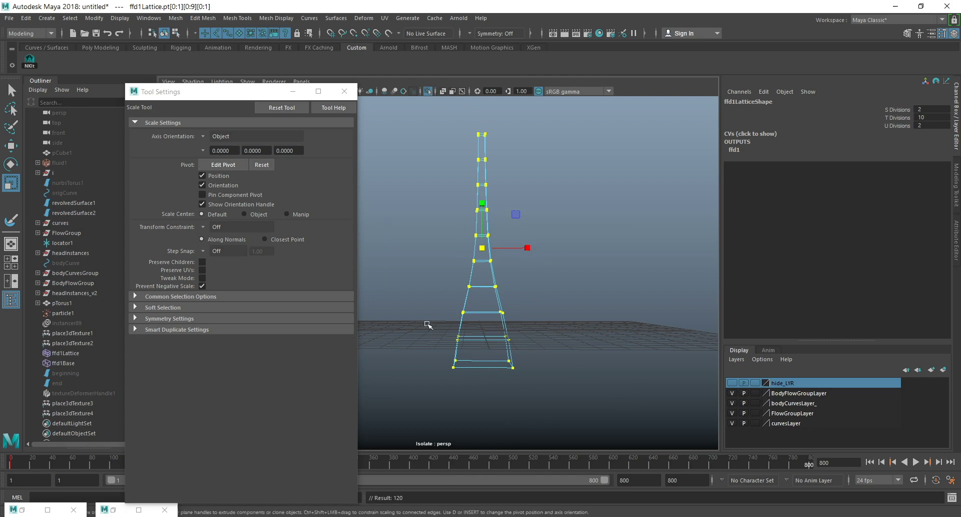
left_click_drag(423, 317, 648, 418)
left_click_drag(483, 307, 489, 268, "ctrl")
left_click_drag(432, 306, 554, 326)
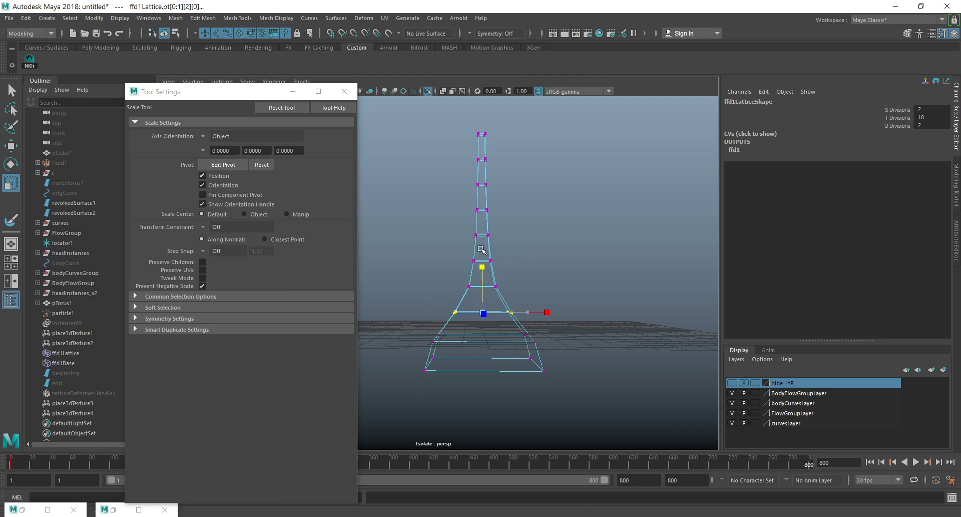
left_click_drag(435, 280, 492, 280)
left_click_drag(414, 109, 675, 447)
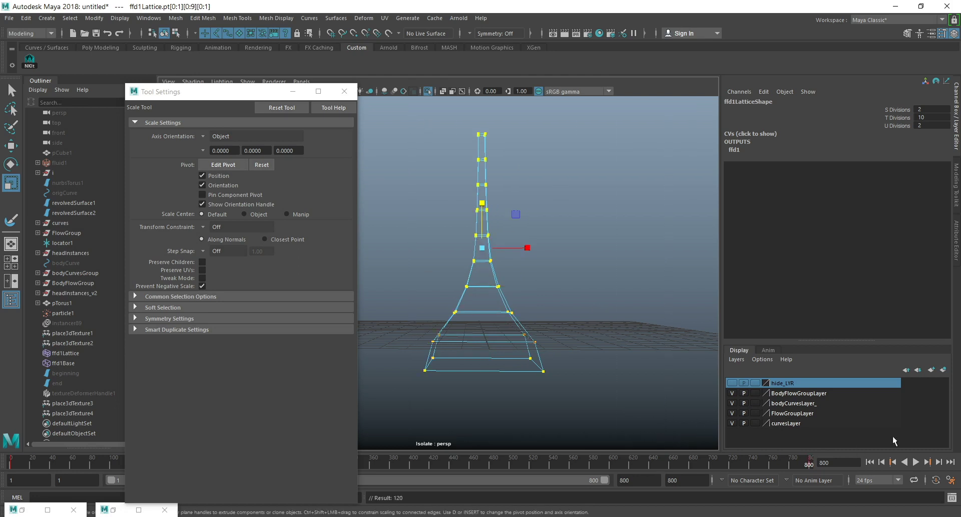
Show the whole scene again and play the animation from frame 1 to about frame 20.
left_click(428, 91)
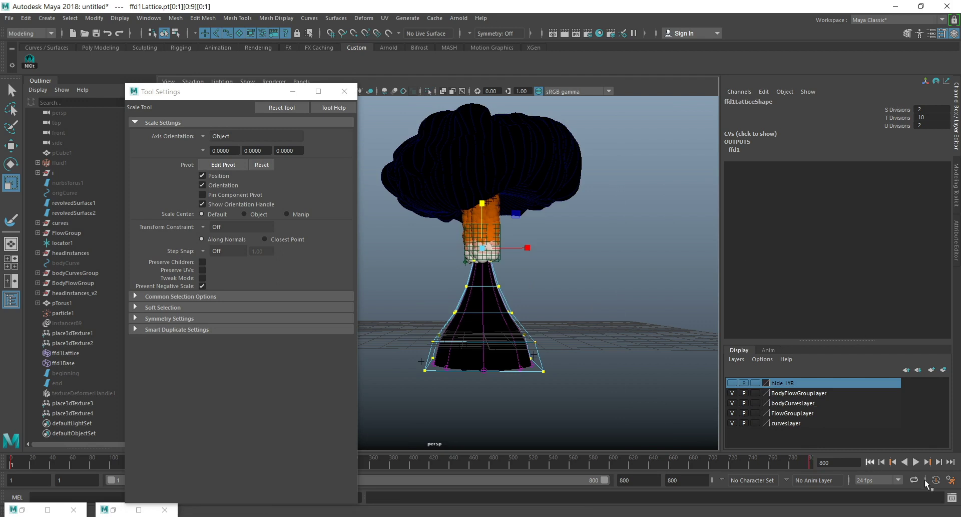
left_click(916, 461)
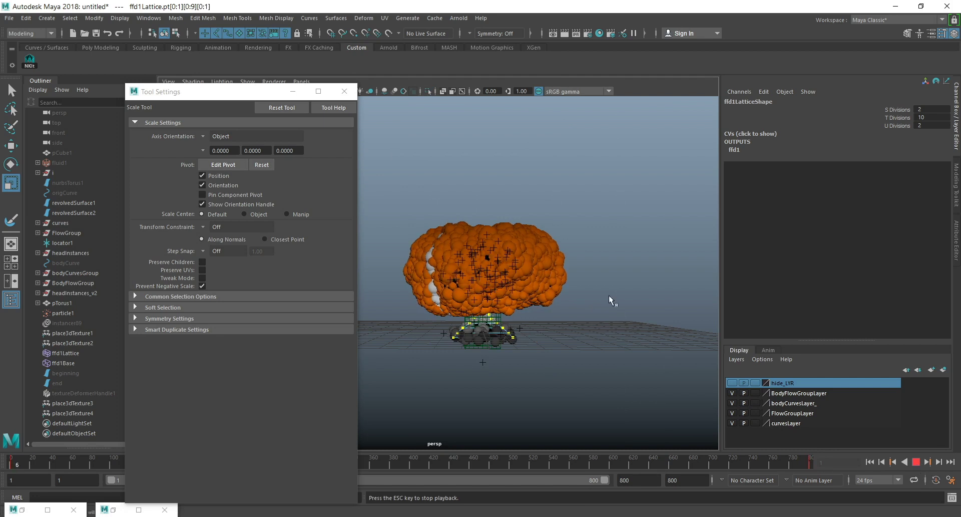
left_click(294, 93)
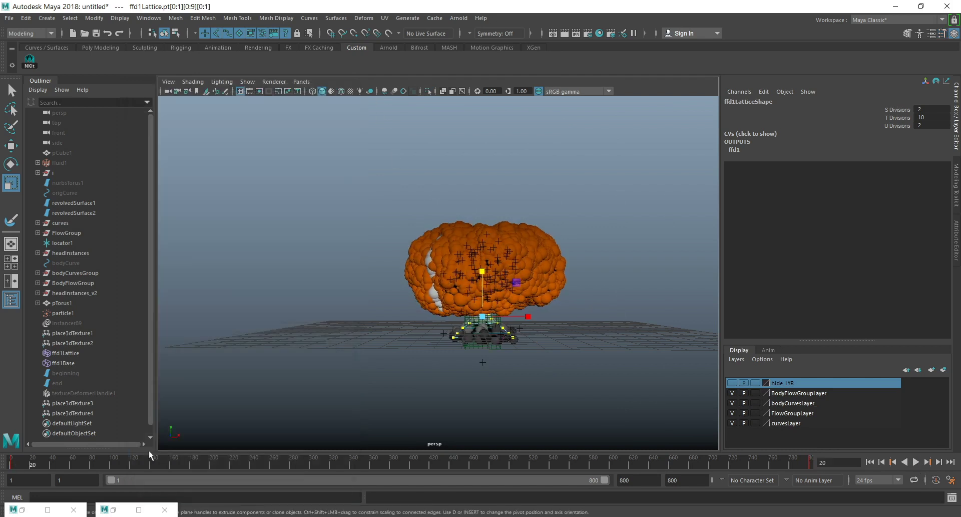
Bring back the Nuke It 2018 window and review its options down to the Artistic, Keys and LOD sections.
left_click(129, 513)
scroll(677, 176, "up", 3)
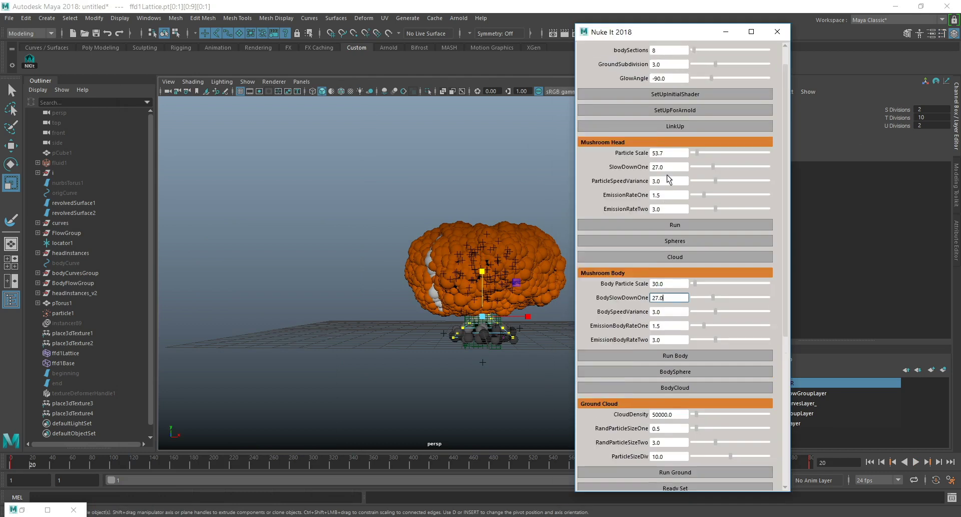
scroll(695, 253, "down", 10)
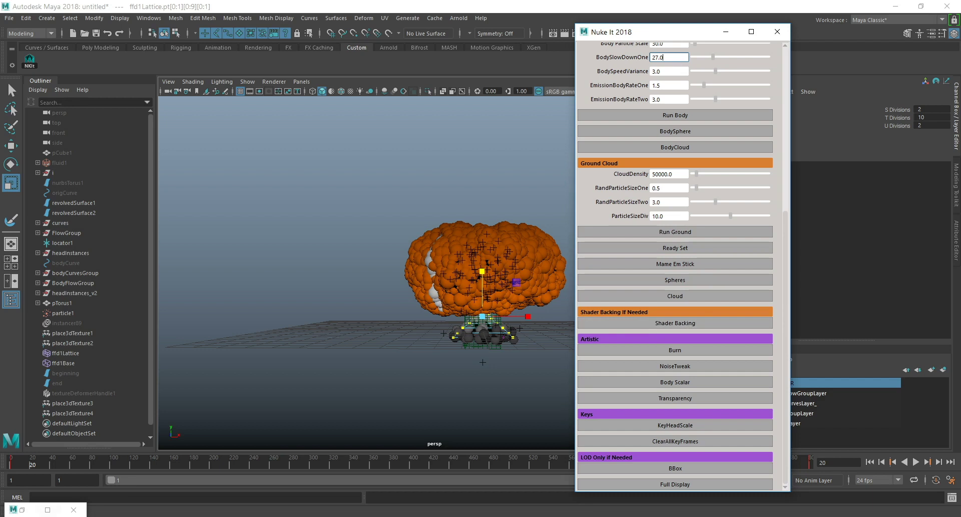
left_click_drag(662, 38, 356, 31)
Create an aiStandardSurface shader by MEL script and try to assign it to revolvedSurface1 and revolvedSurface2 with sets -e -forceElement aiStandardSurface1.
left_click(952, 497)
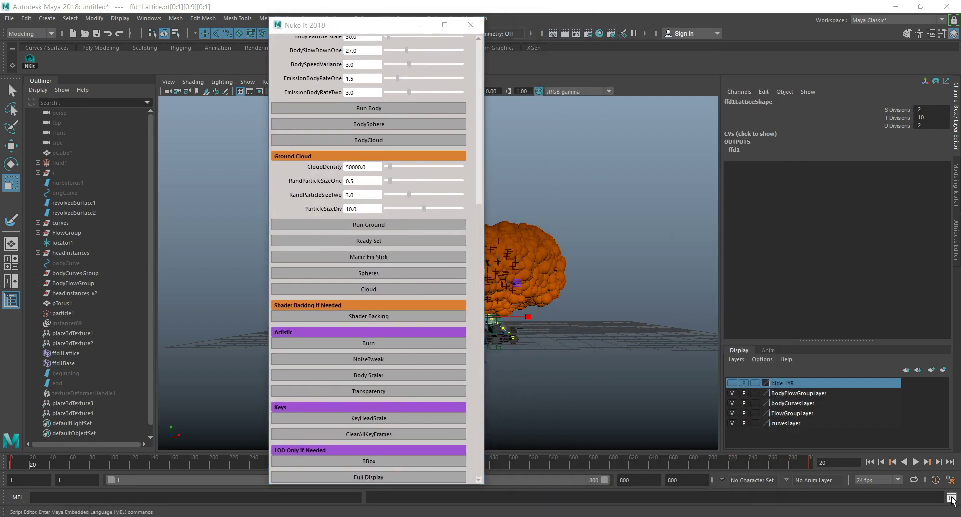
left_click_drag(736, 337, 751, 399)
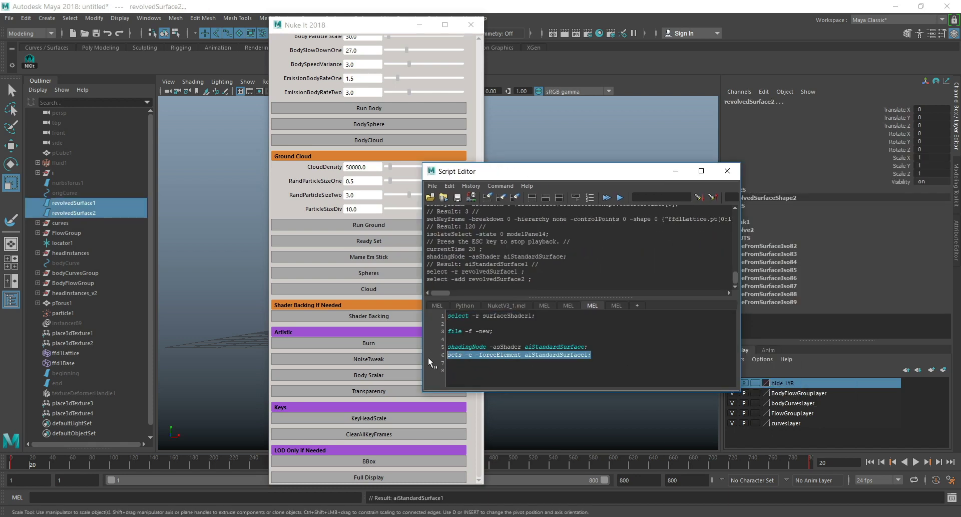
key("ctrl+Return")
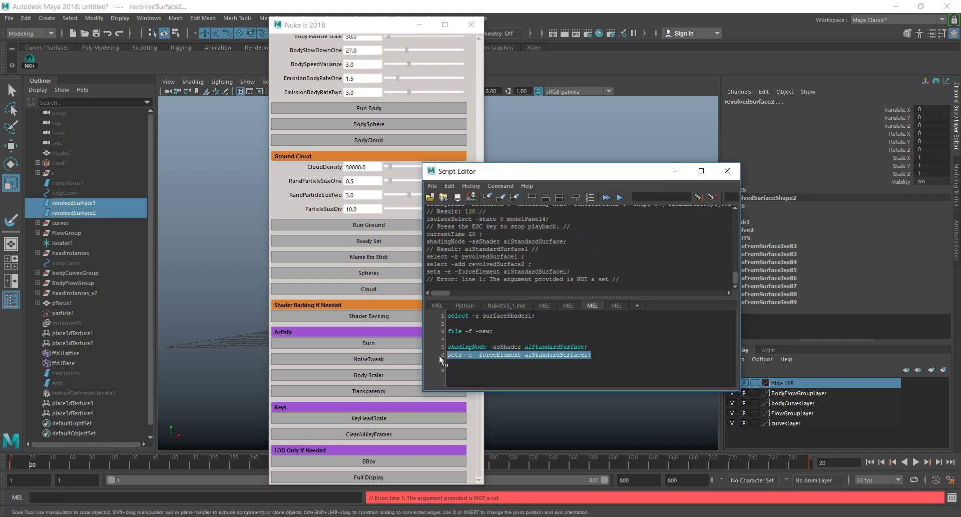
left_click(676, 170)
Open the Hypershade and create a new Arnold aiStandardSurface shader.
left_click_drag(354, 29, 249, 33)
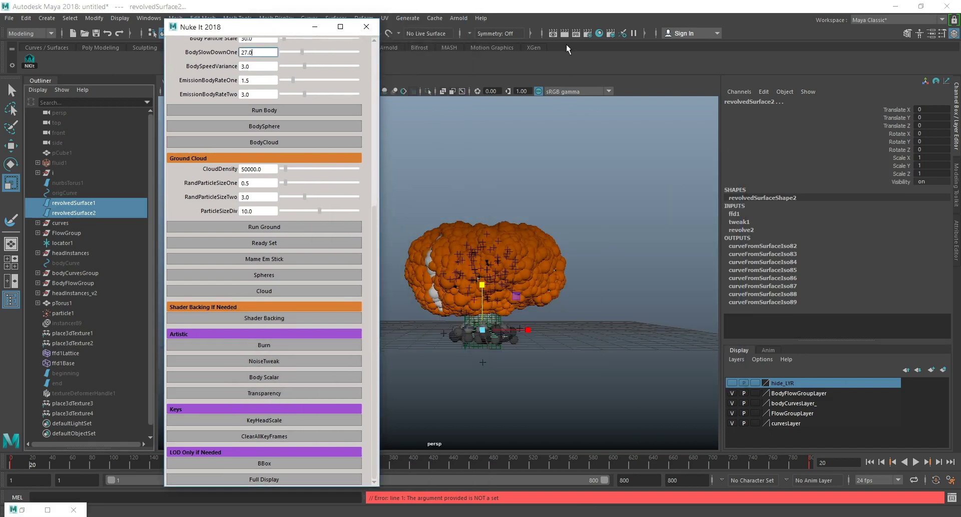
left_click(600, 33)
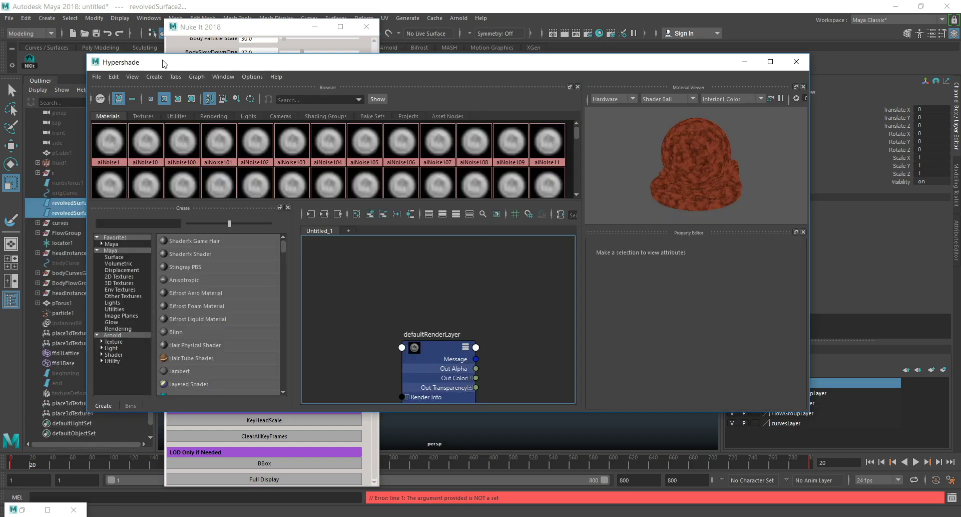
left_click_drag(204, 64, 338, 61)
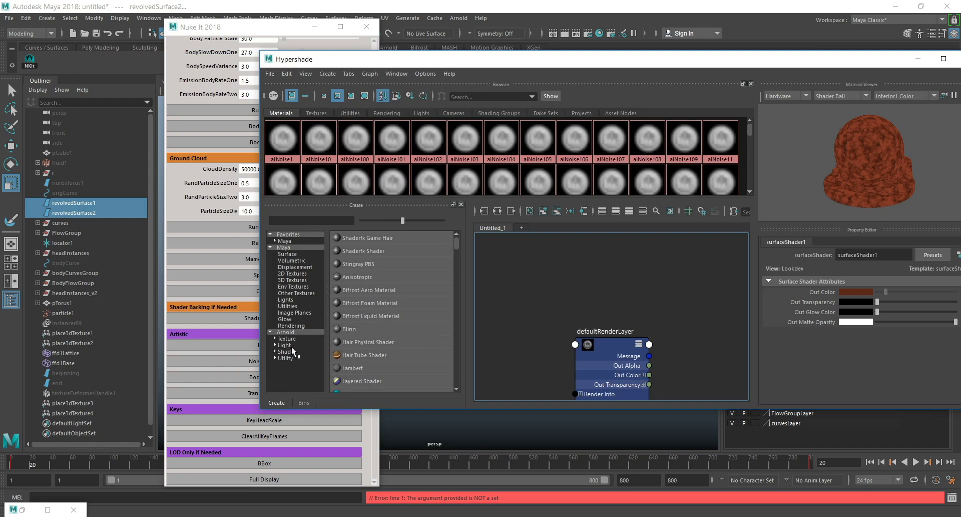
left_click(288, 351)
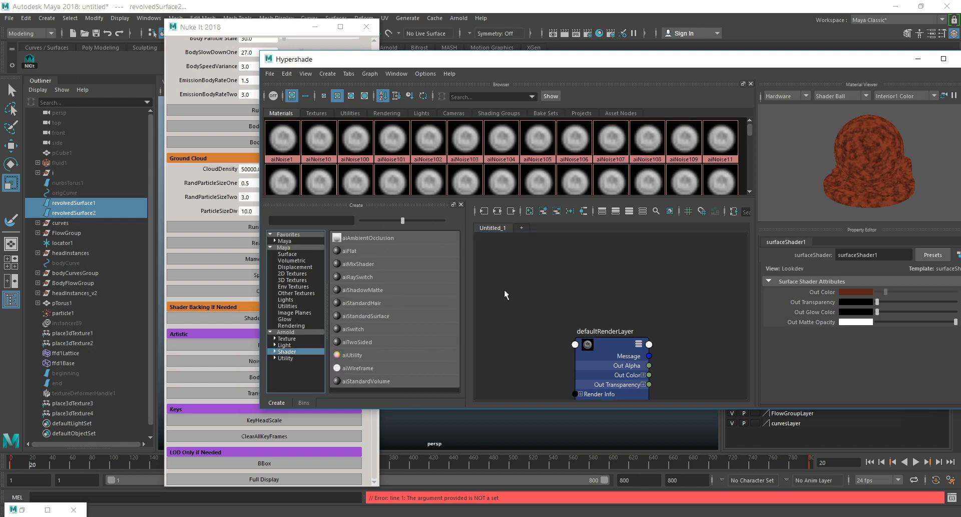
left_click(376, 314)
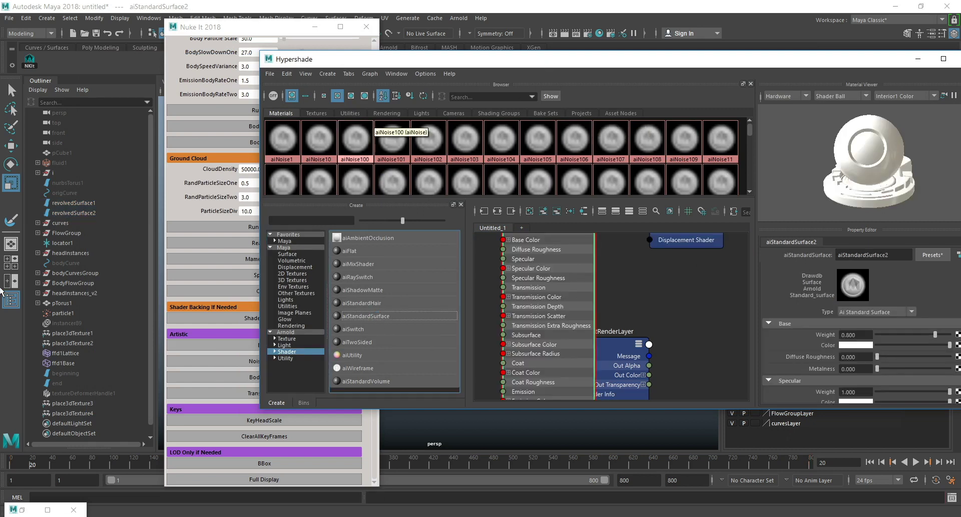
Assign the aiStandardSurface2 material to revolvedSurface1 and revolvedSurface2.
left_click(70, 203)
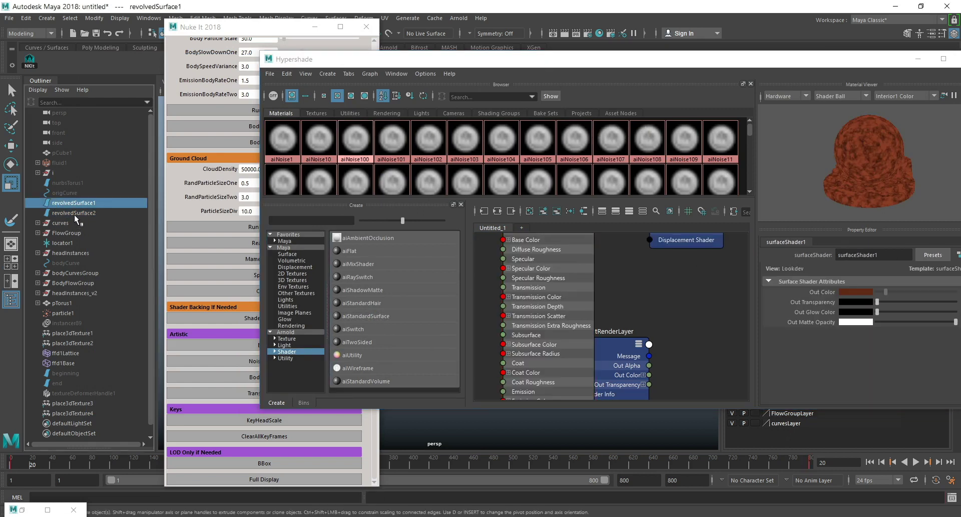
left_click(74, 216, "shift")
middle_click_drag(631, 285, 642, 350, "alt")
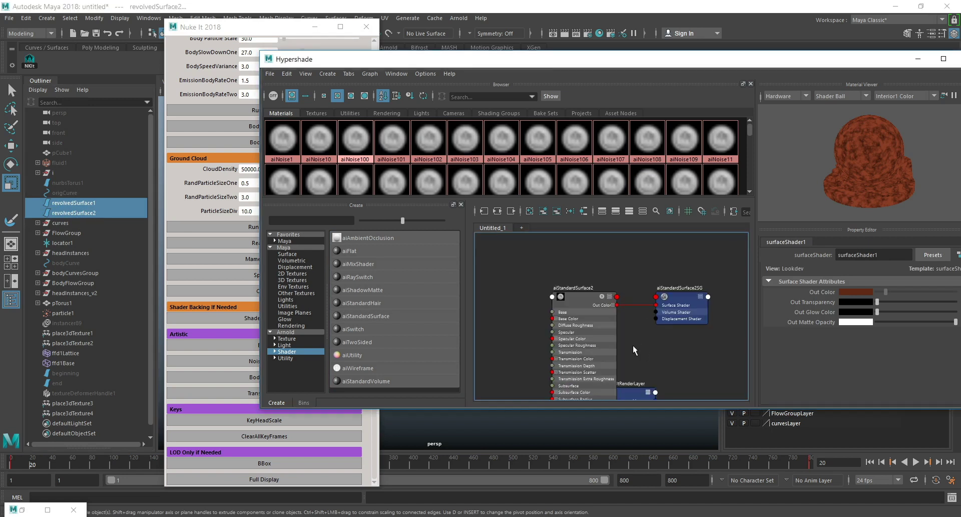
right_click_drag(568, 296, 593, 272)
left_click_drag(804, 60, 765, 57)
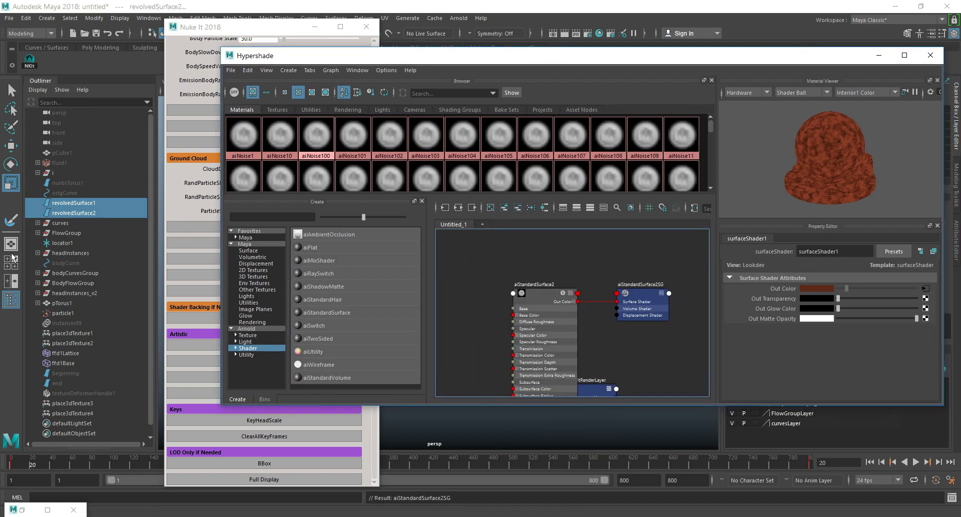
right_click(530, 289)
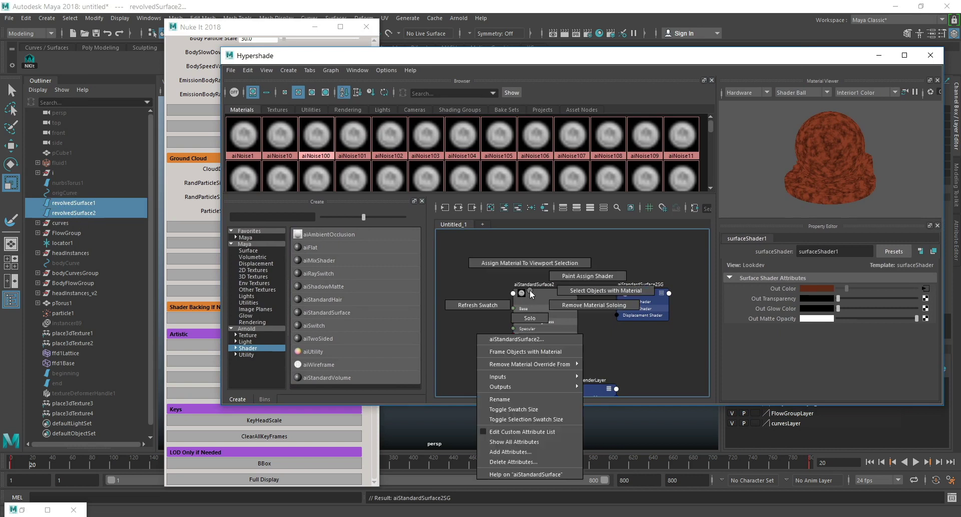
left_click(529, 265)
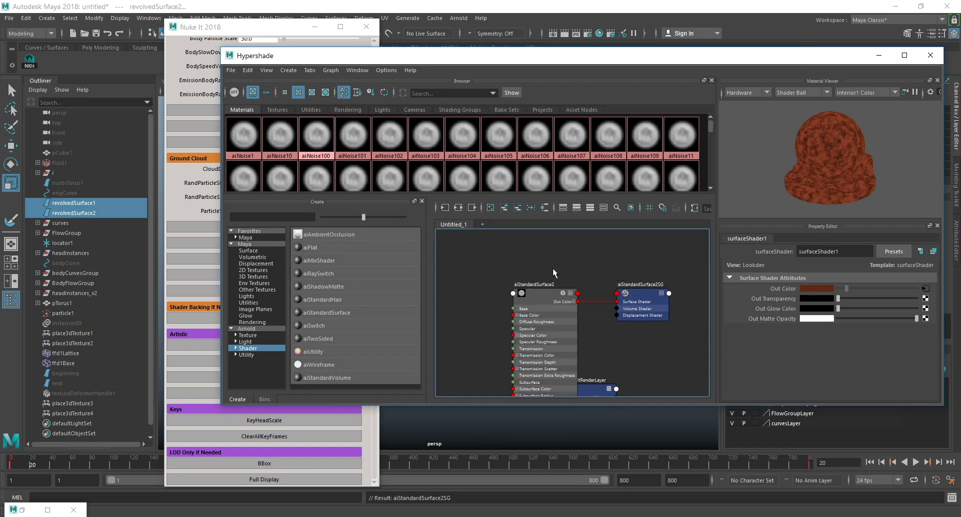
Make aiStandardSurface2's base color black, enable its Matte option, and minimize the Hypershade.
left_click(542, 297)
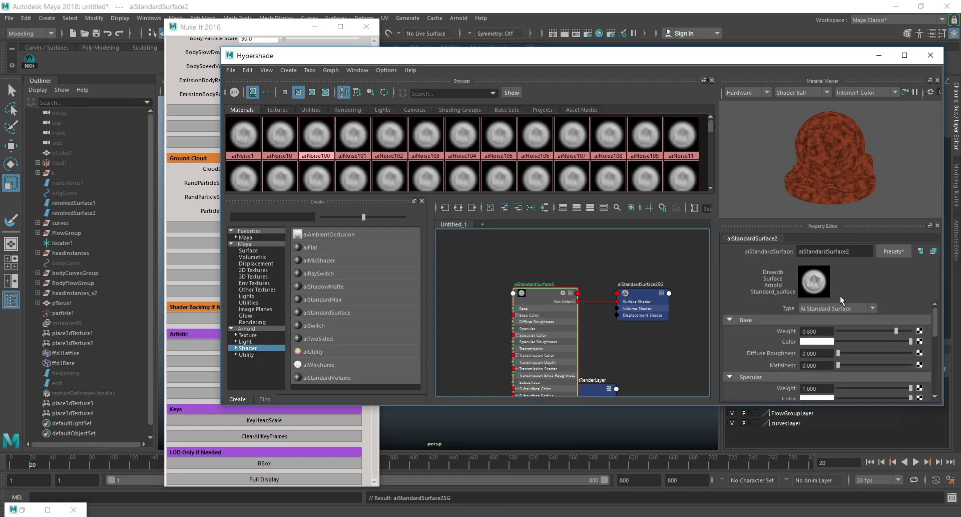
left_click_drag(891, 342, 863, 342)
scroll(871, 345, "down", 5)
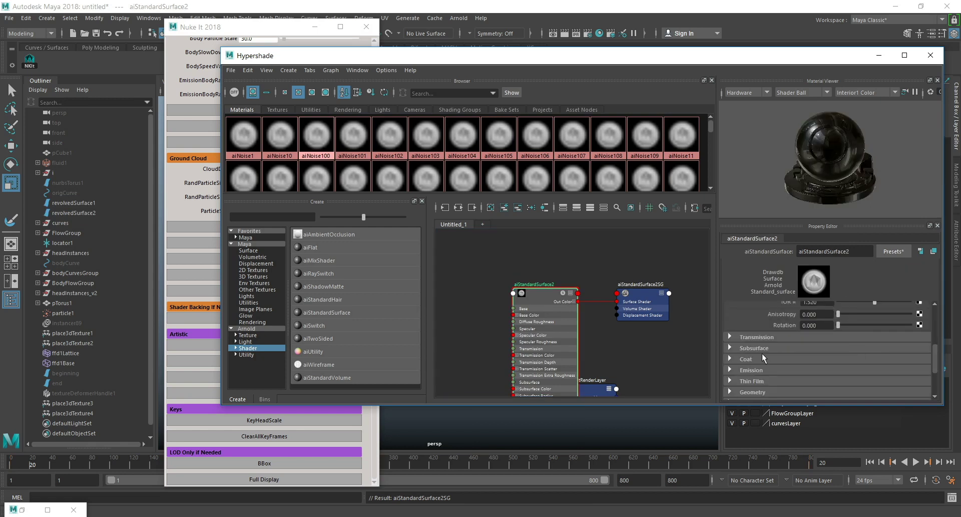
scroll(761, 363, "down", 2)
left_click(748, 373)
scroll(788, 356, "down", 4)
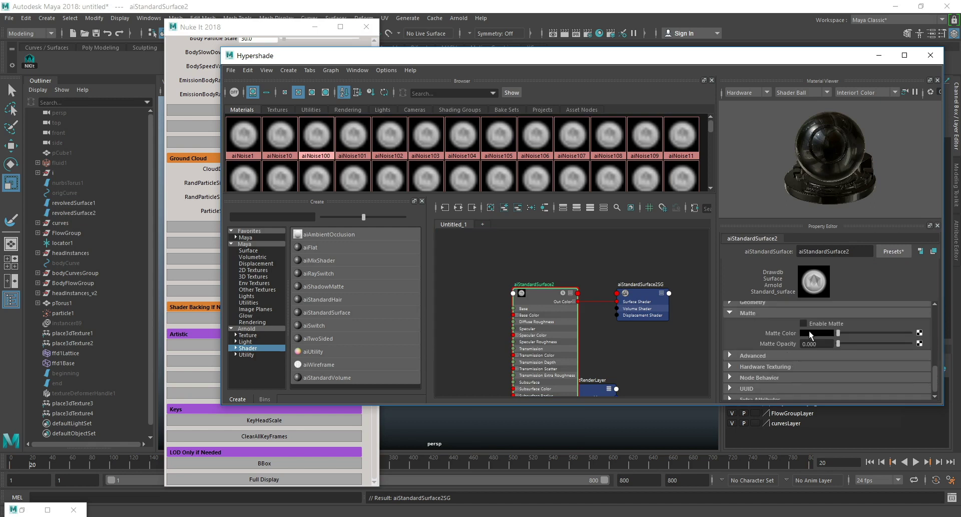
left_click(878, 56)
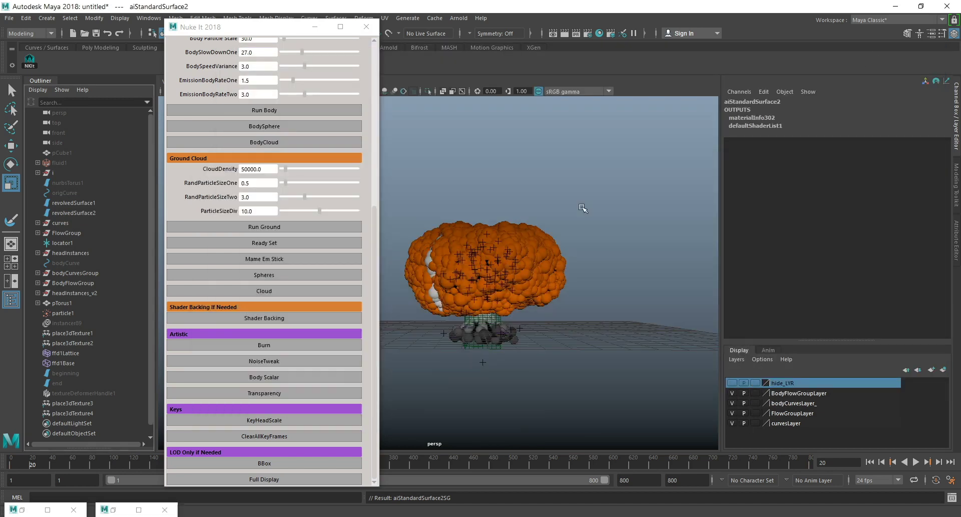
Run Body Scalar from the Nuke It 2018 Artistic options to select the uv2Ramp ramp.
left_click_drag(583, 322, 591, 327, "alt")
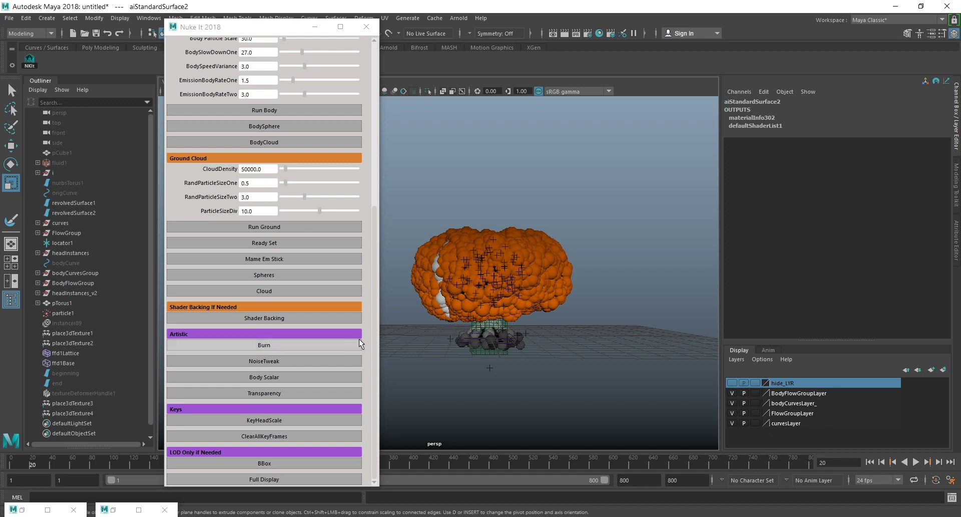
scroll(541, 266, "up", 5)
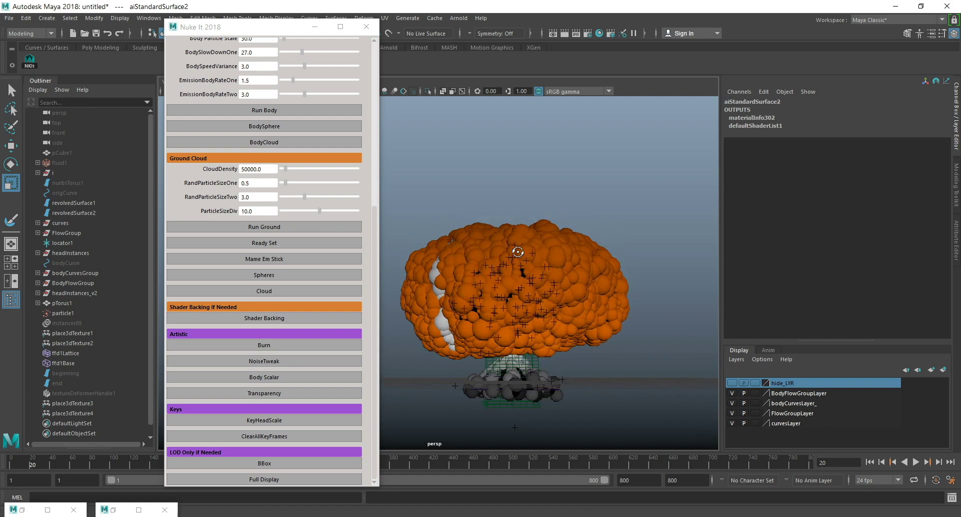
middle_click_drag(529, 268, 567, 254, "alt")
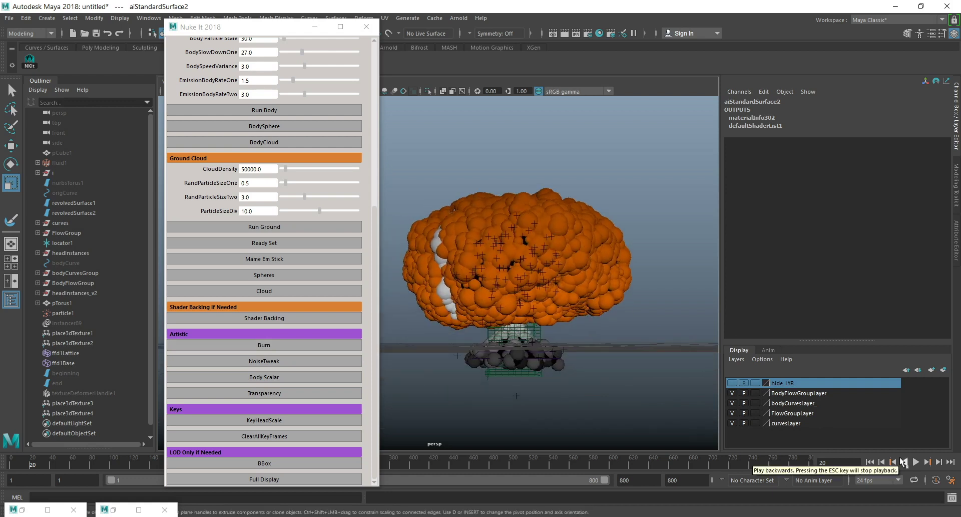
left_click_drag(457, 328, 546, 315, "alt")
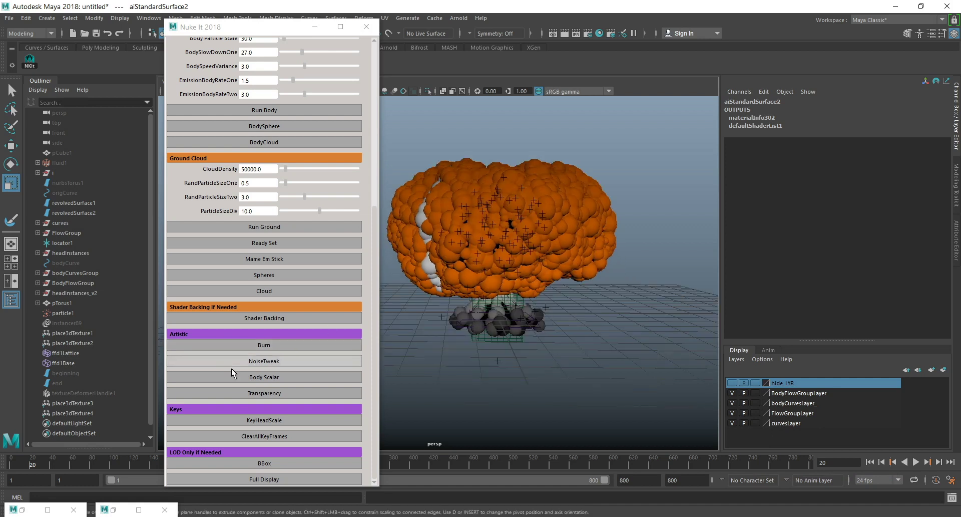
left_click(295, 377)
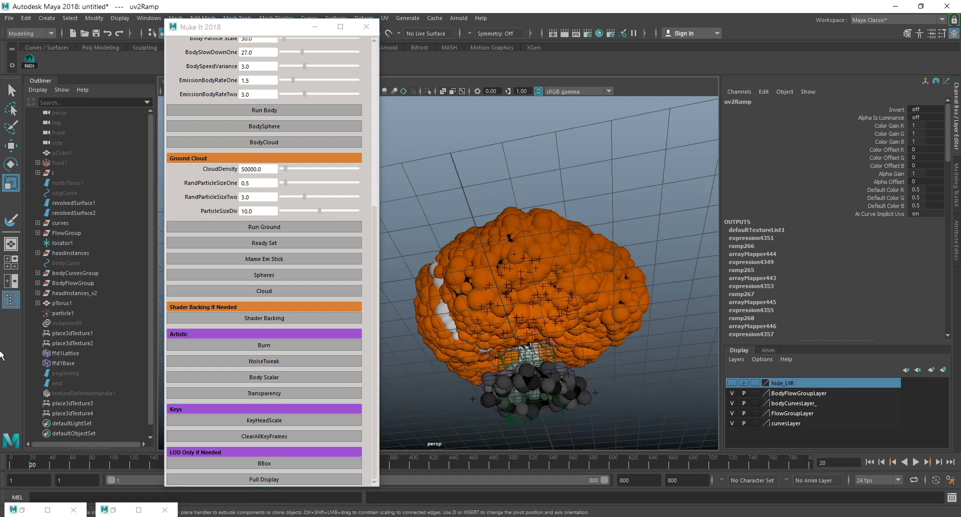
Close the Hypershade and minimize the Script Editor to clear the viewport.
left_click(23, 510)
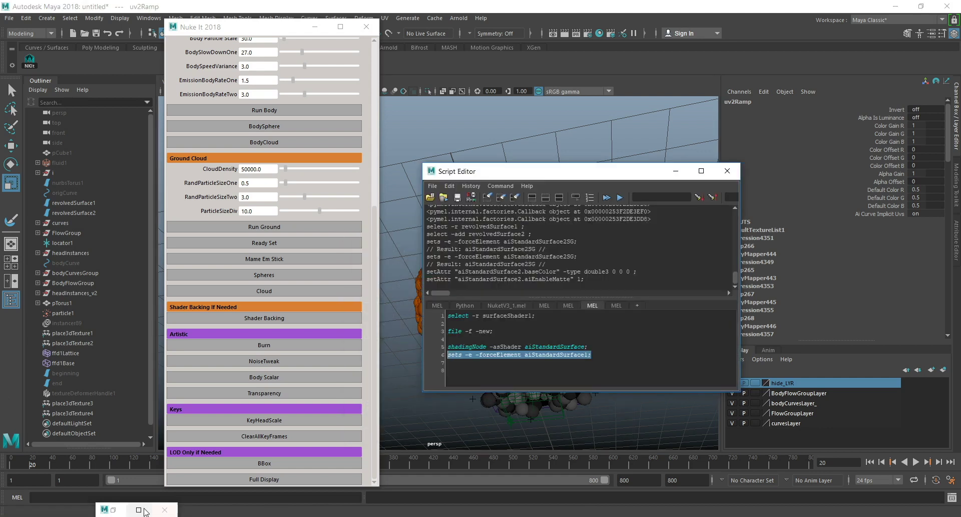
left_click(113, 509)
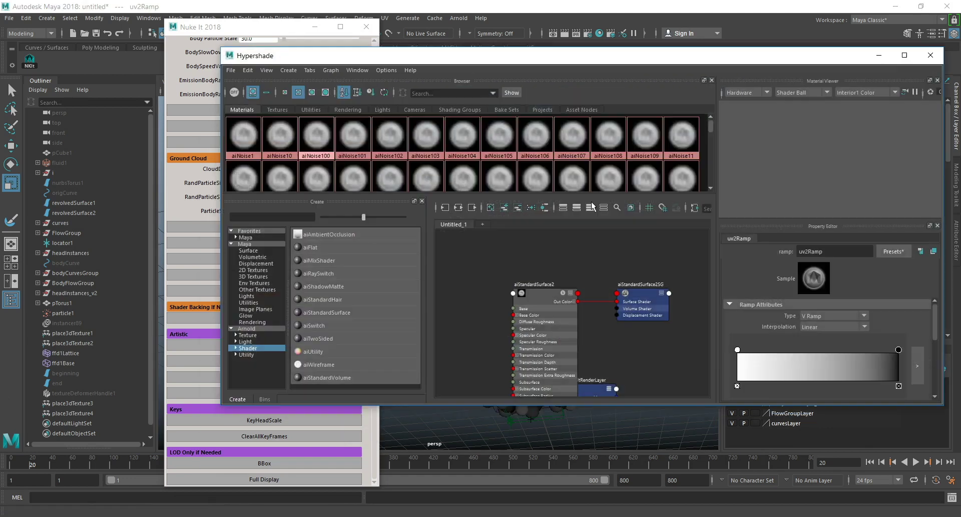
left_click(931, 57)
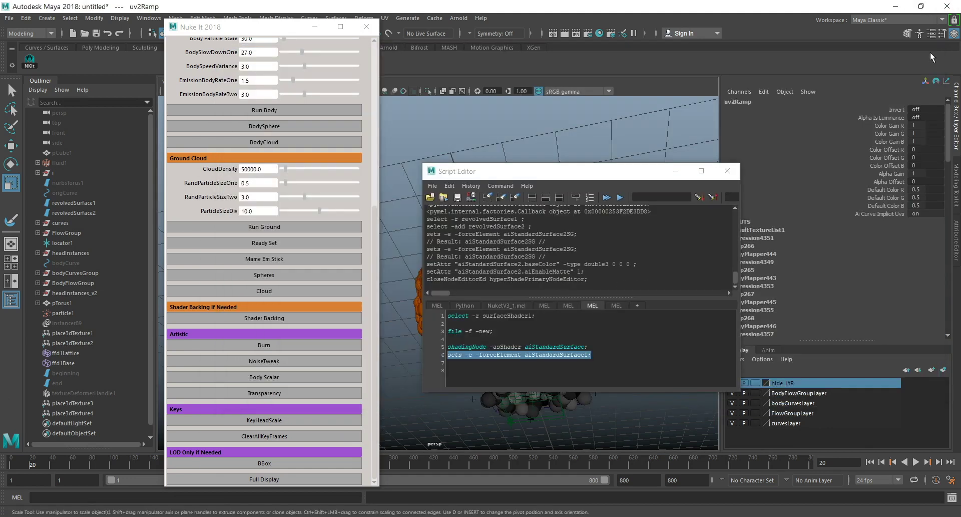
left_click(674, 170)
Open ffd1Lattice's animation curves in the Graph Editor and move all its end keys from frame 800 to frame 621.
left_click_drag(600, 240, 563, 274, "alt")
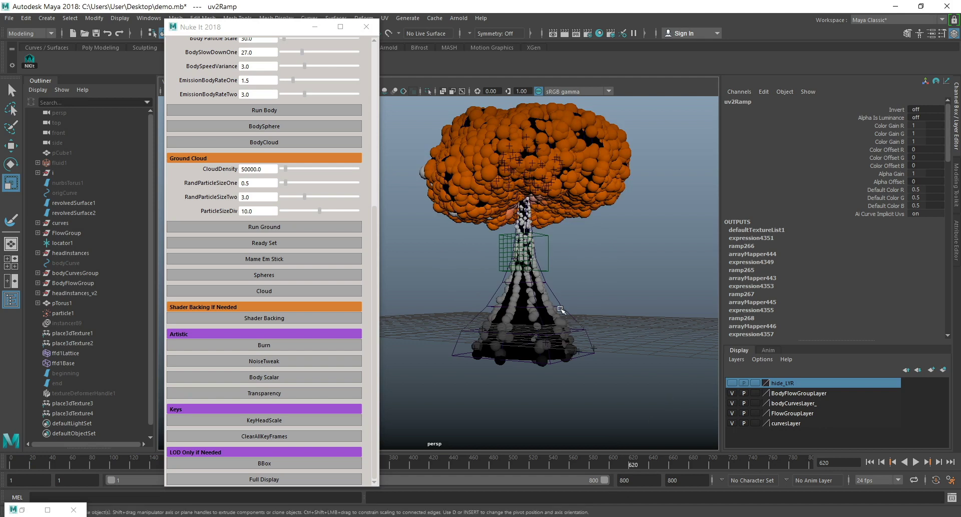
left_click(579, 322)
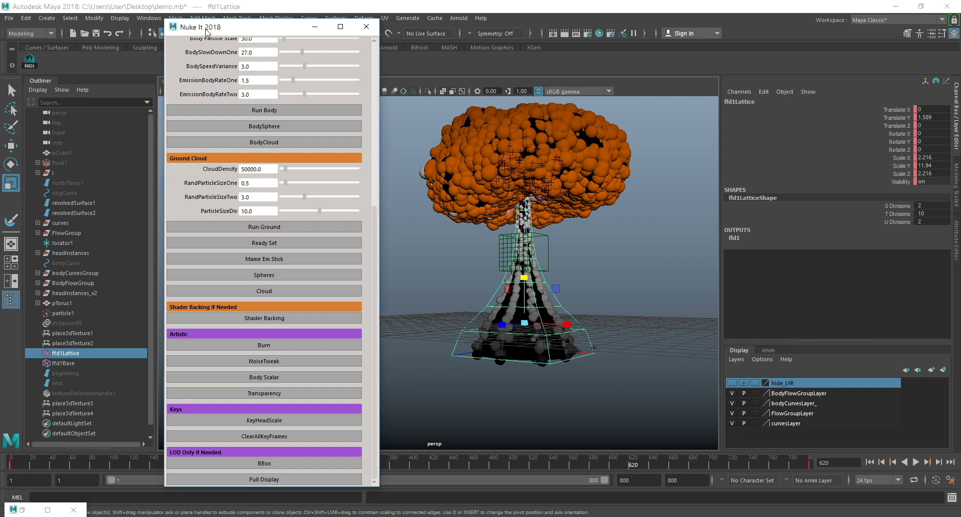
left_click_drag(194, 31, 254, 33)
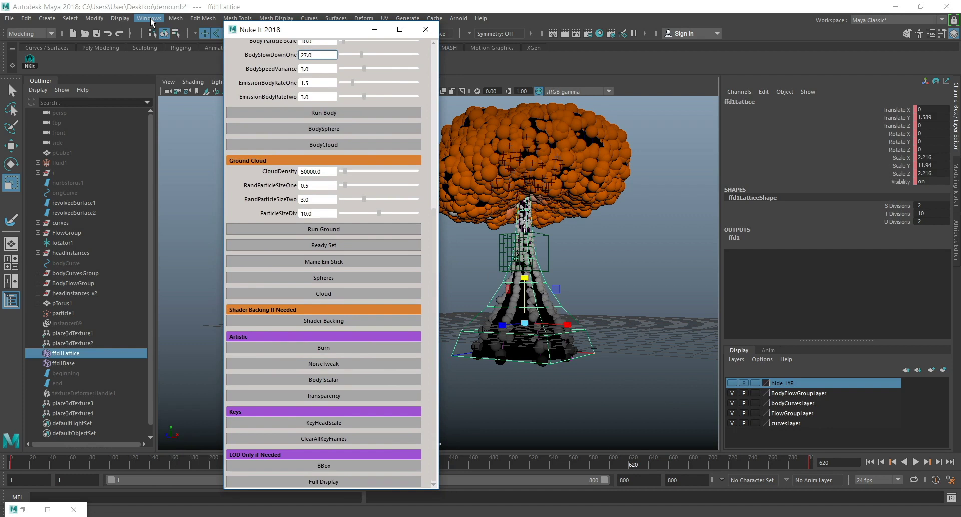
left_click(152, 21)
mouse_move(209, 75)
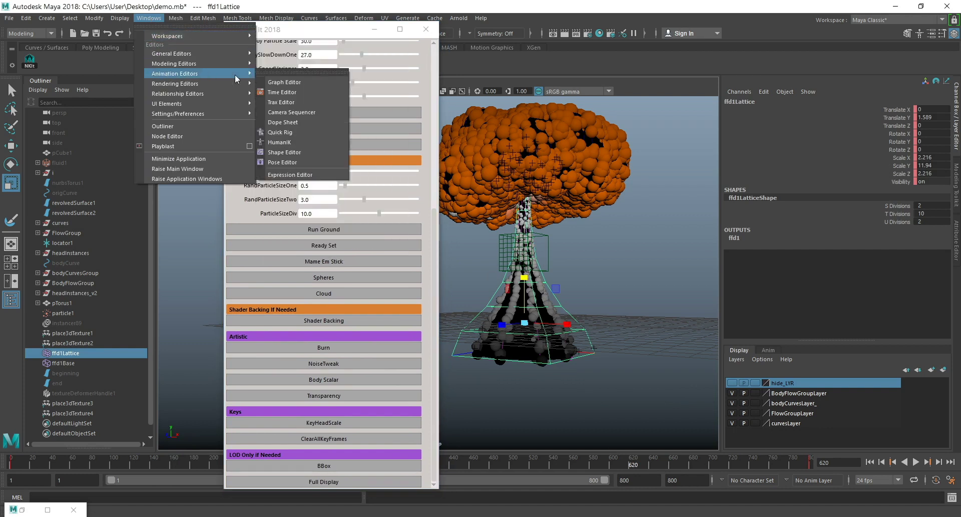
left_click(289, 82)
scroll(447, 275, "up", 2)
scroll(452, 274, "down", 1)
left_click_drag(459, 261, 424, 387)
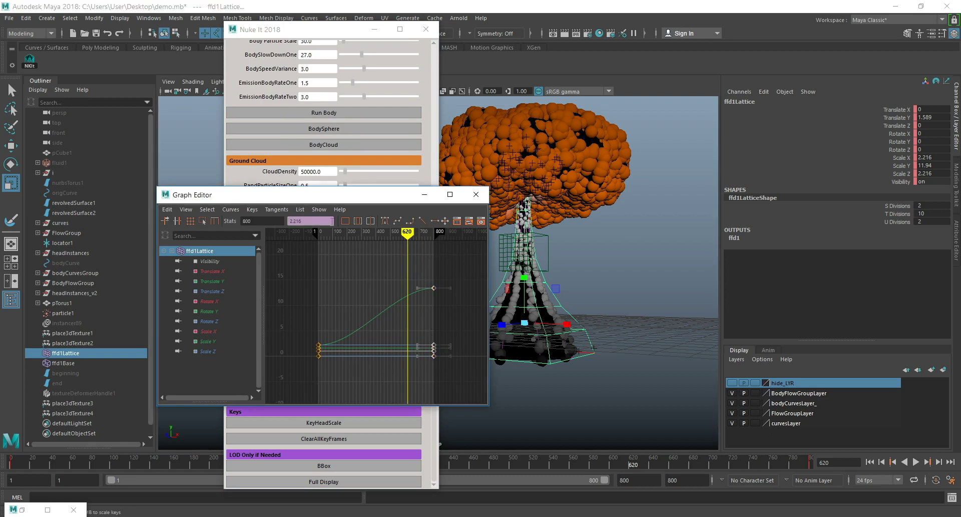
double_click(272, 221)
key("Return")
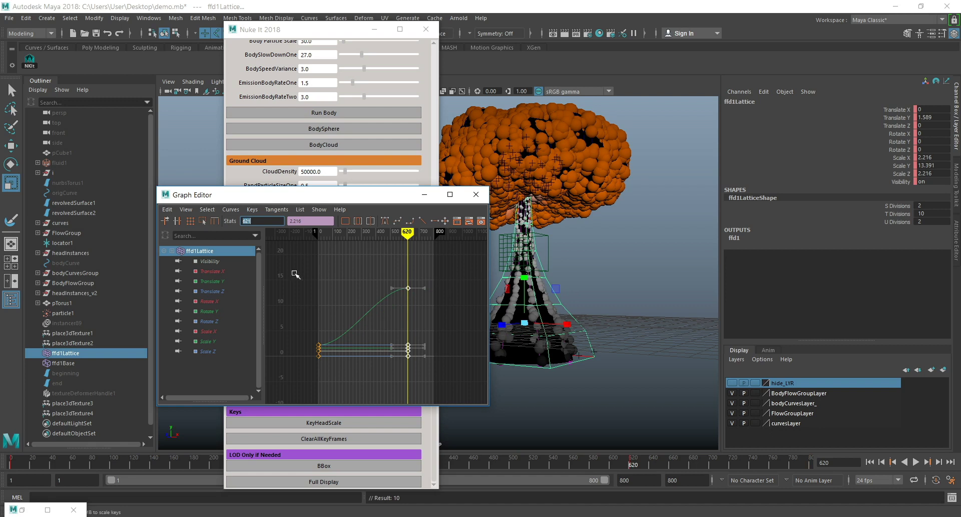
Move revolvedSurface1's end keys to frame 621 and give all its keys linear tangents.
left_click(78, 202)
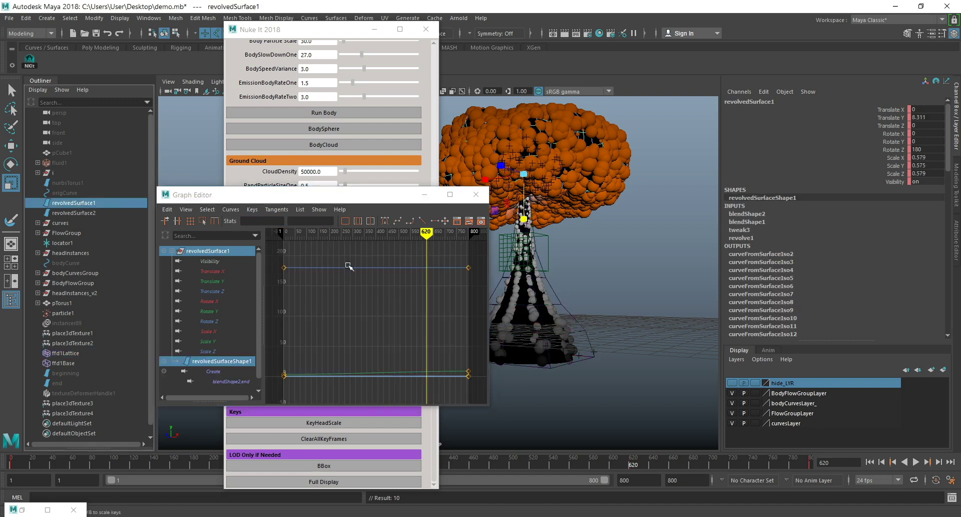
scroll(370, 271, "down", 5)
left_click_drag(433, 270, 394, 382)
double_click(246, 220)
key("Return")
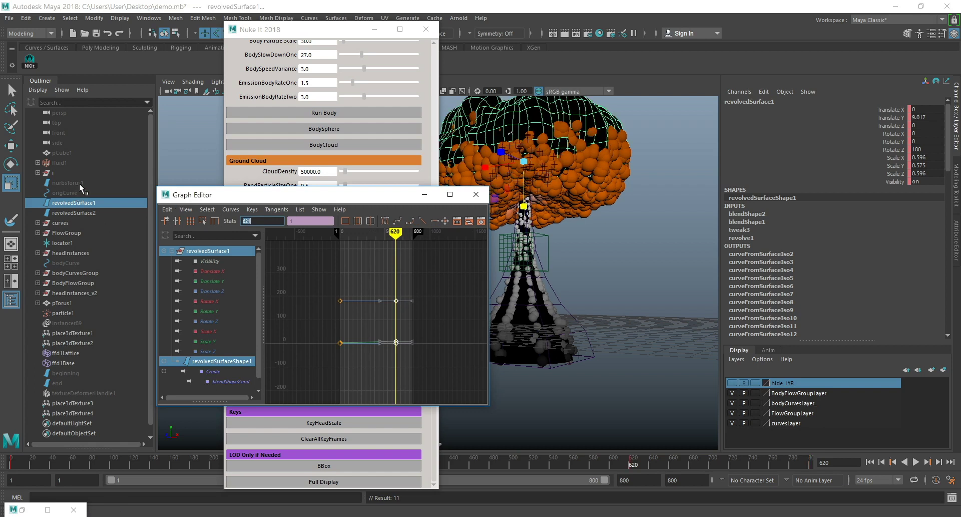
left_click_drag(310, 265, 437, 374)
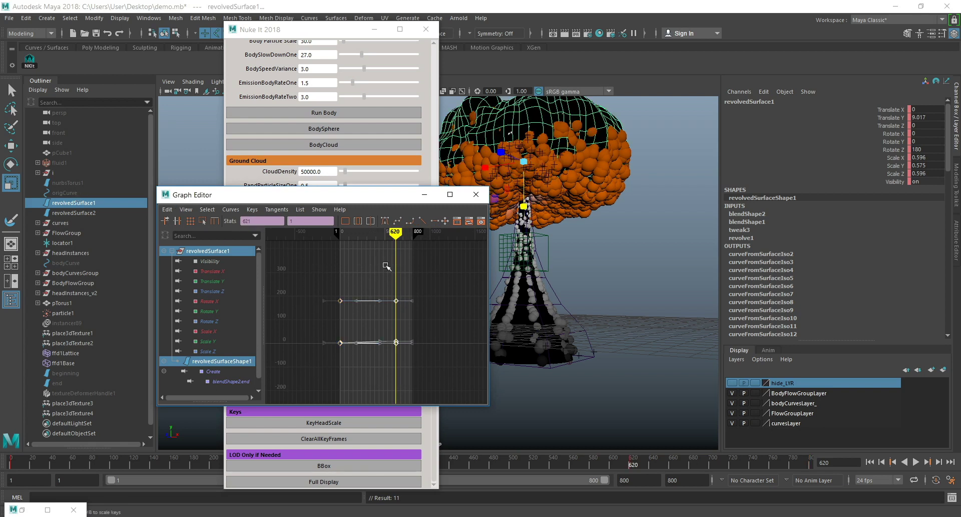
left_click(423, 222)
Move the lattice point end keys listed under revolvedSurface2 to frame 620 and give all the keys linear tangents.
left_click(83, 212)
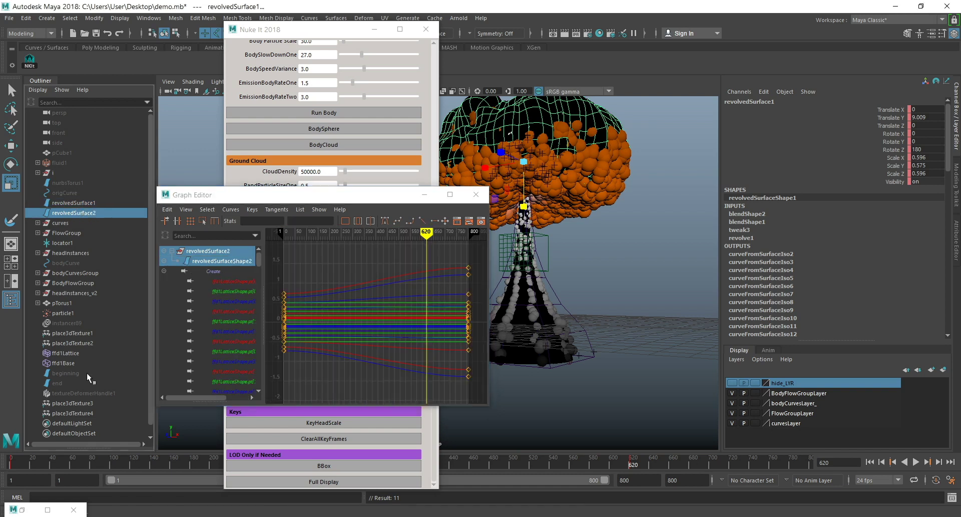
left_click_drag(457, 248, 479, 401)
left_click_drag(264, 221, 123, 218)
type("620")
key("Return")
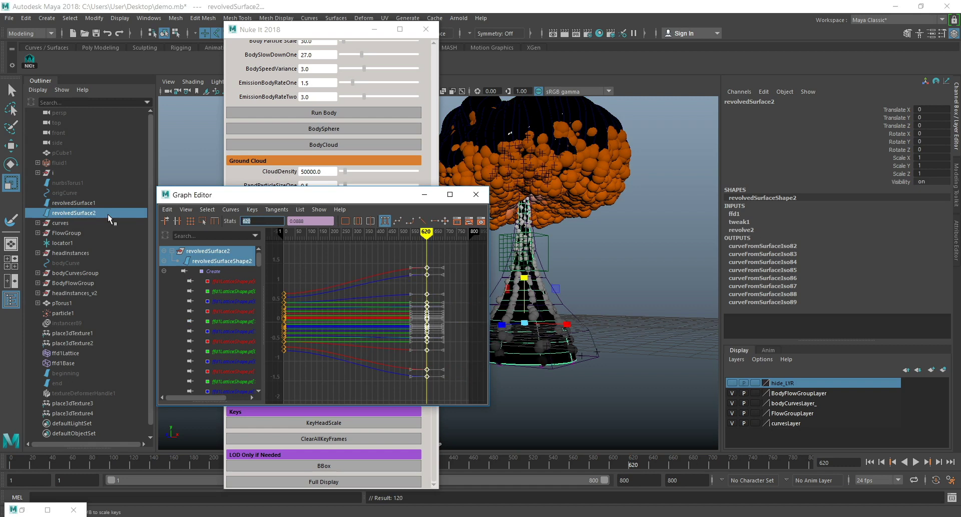
left_click_drag(271, 250, 438, 393)
left_click(422, 220)
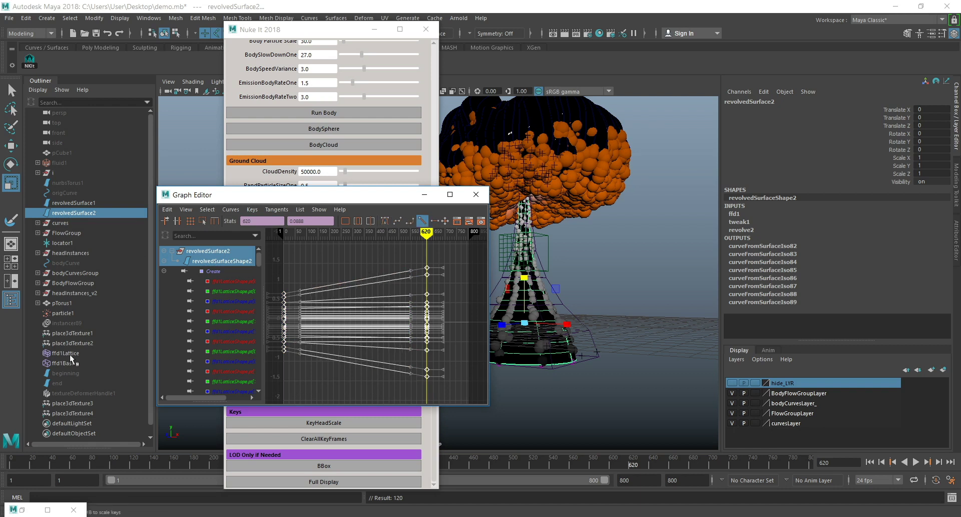
Give all of ffd1Lattice's keys linear tangents, minimize the Graph Editor and play the animation.
left_click(70, 353)
key("a")
left_click_drag(317, 270, 438, 388)
left_click(422, 221)
left_click(425, 194)
left_click(917, 462)
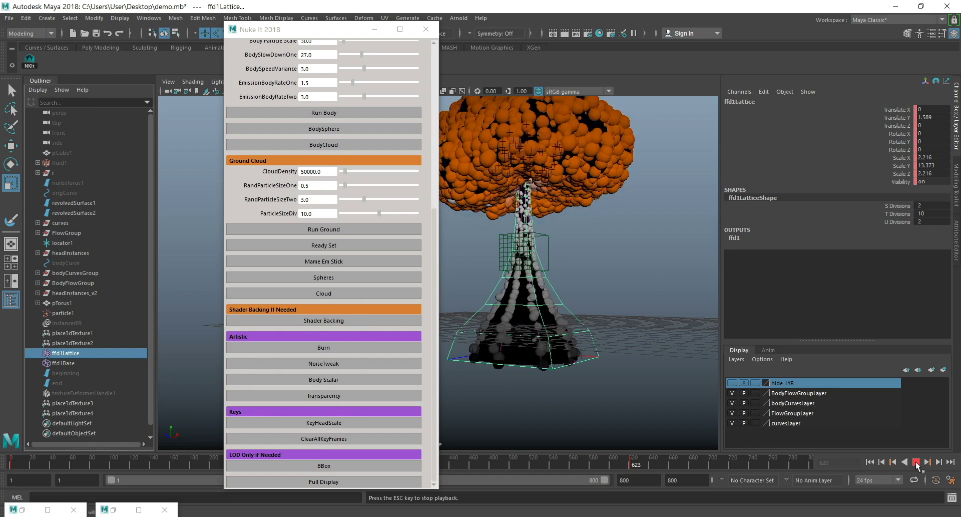
Stop the playback, create a polygon plane under the mushroom cloud and scale it uniformly to about 82.8 as ground.
left_click(917, 462)
scroll(588, 335, "down", 2)
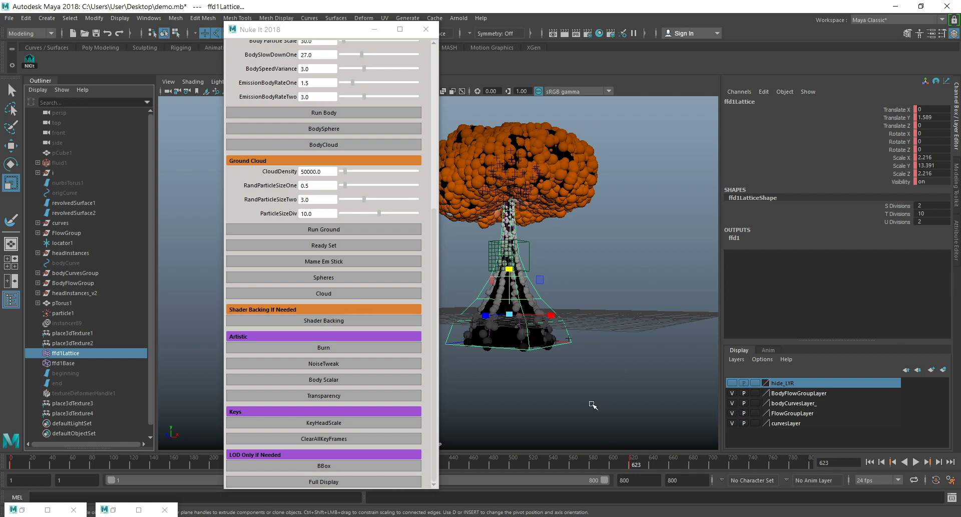
scroll(562, 265, "up", 2)
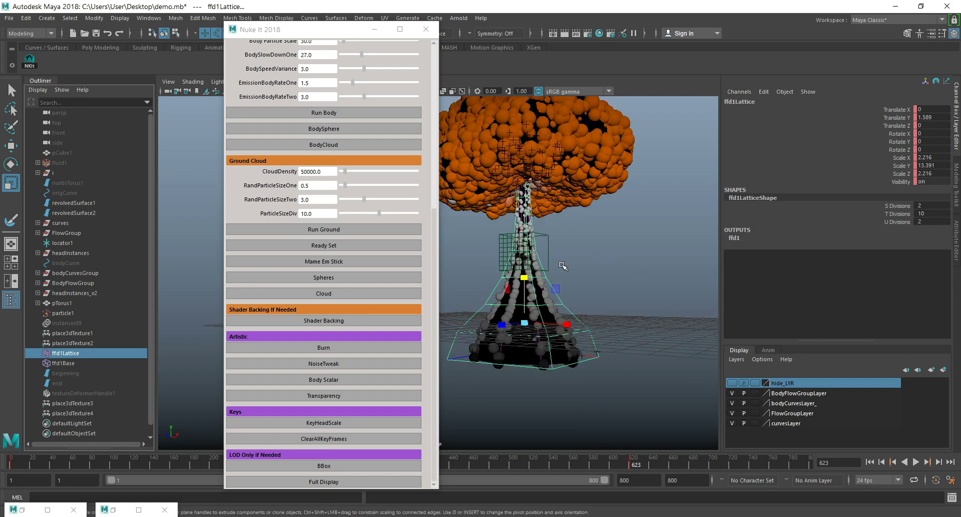
scroll(551, 230, "up", 1)
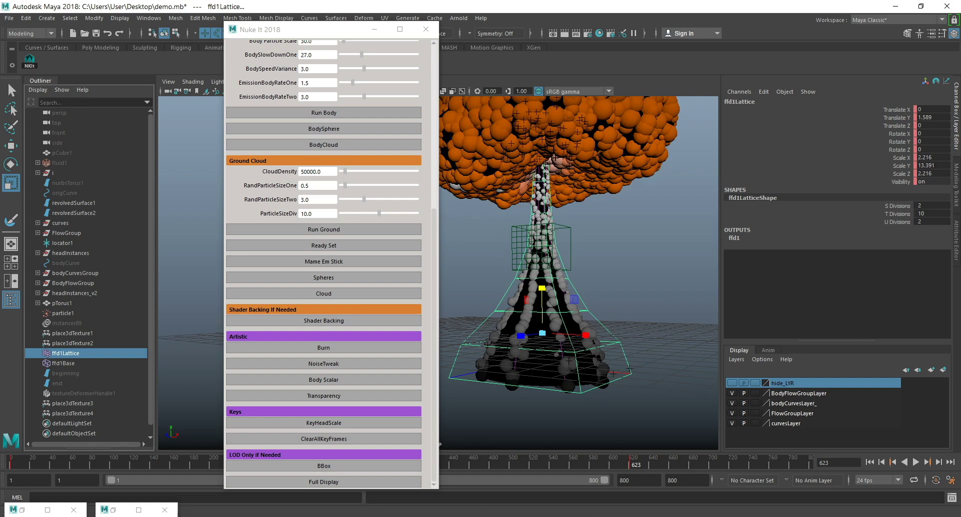
left_click(162, 494)
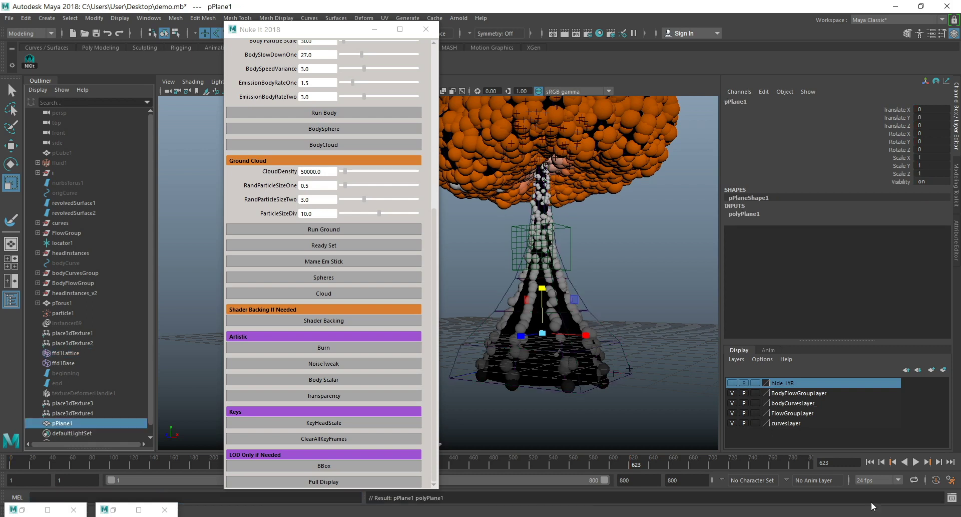
left_click_drag(543, 333, 959, 228)
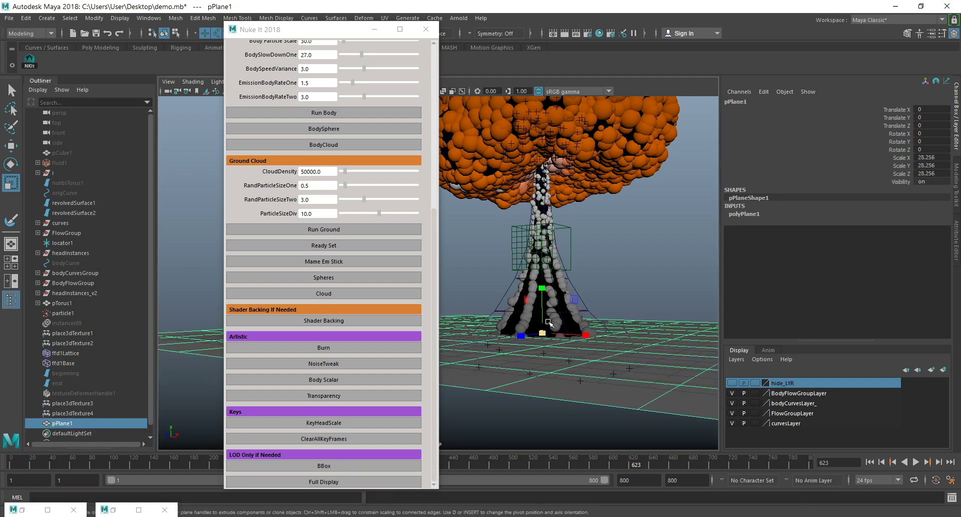
left_click_drag(543, 333, 960, 250)
left_click_drag(544, 333, 960, 261)
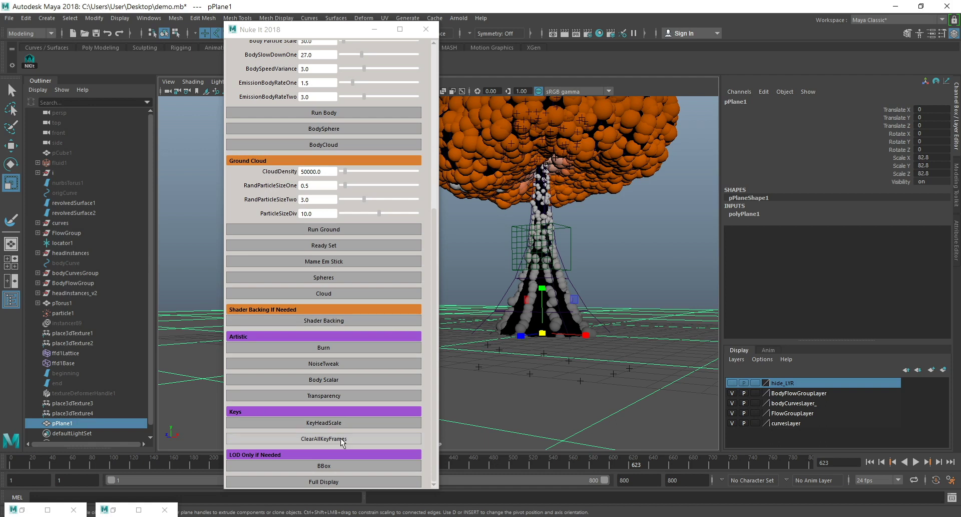
Open the Body Scalar ramp's extra attributes and set Body Scale Small to 0.3 and Body Scale Large to 2.5.
left_click_drag(339, 30, 317, 9)
scroll(311, 246, "up", 10)
scroll(307, 268, "down", 9)
scroll(306, 268, "down", 1)
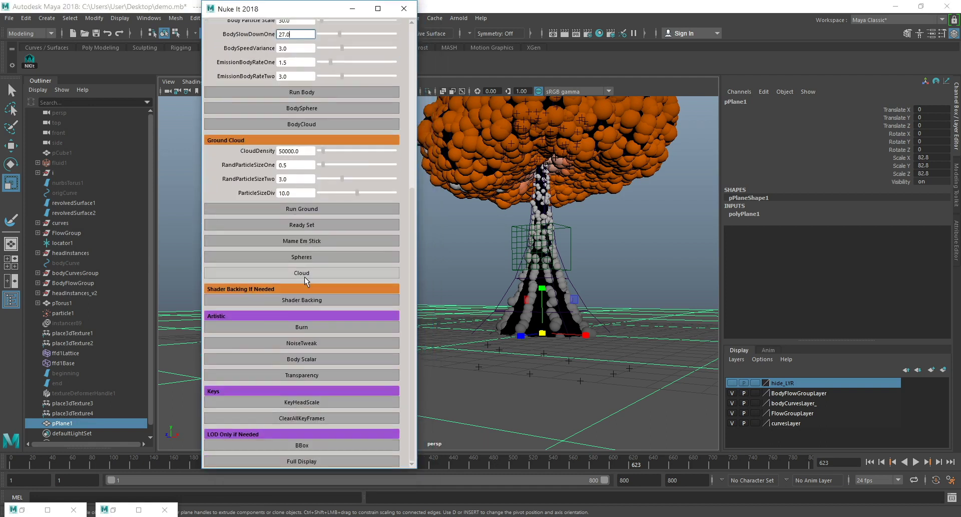
left_click(317, 360)
left_click(958, 251)
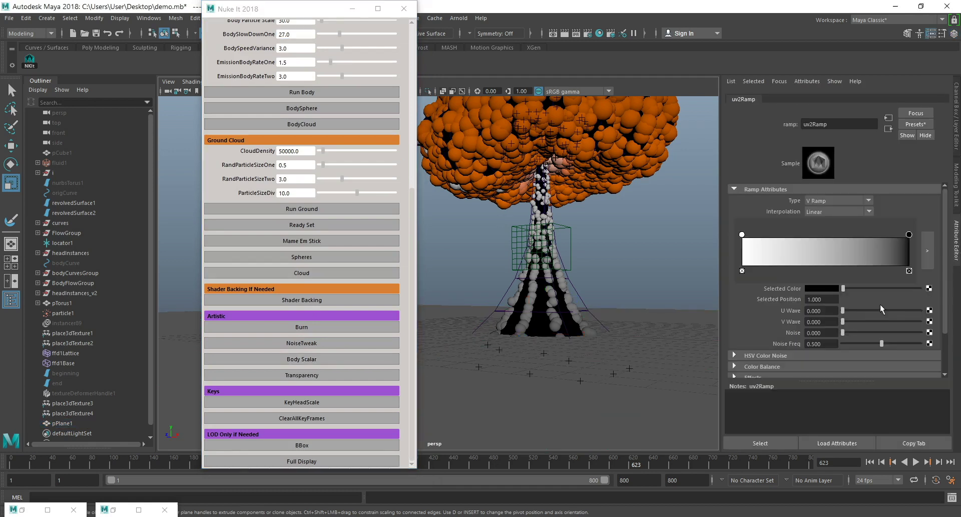
scroll(839, 303, "down", 2)
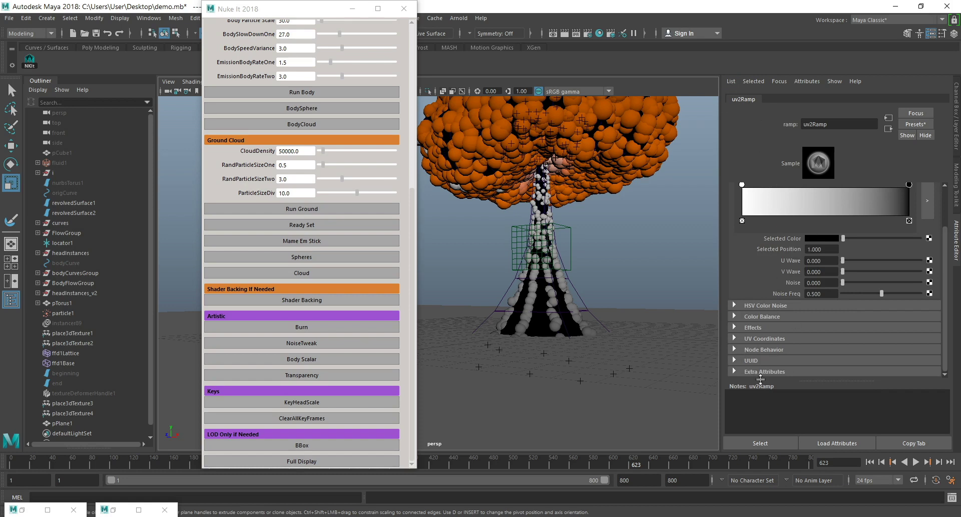
left_click(749, 373)
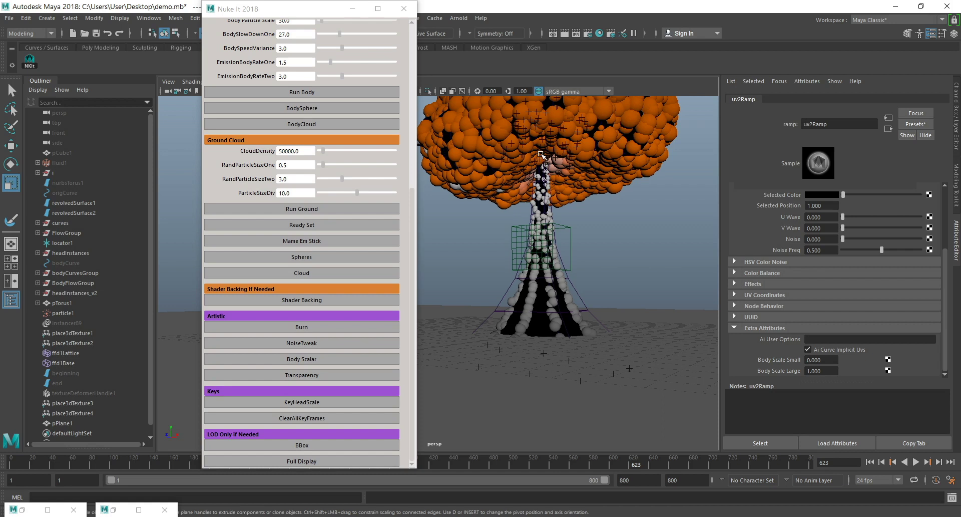
left_click(833, 359)
type("0.3")
key("Return")
left_click(831, 371)
type("2.5")
key("Return")
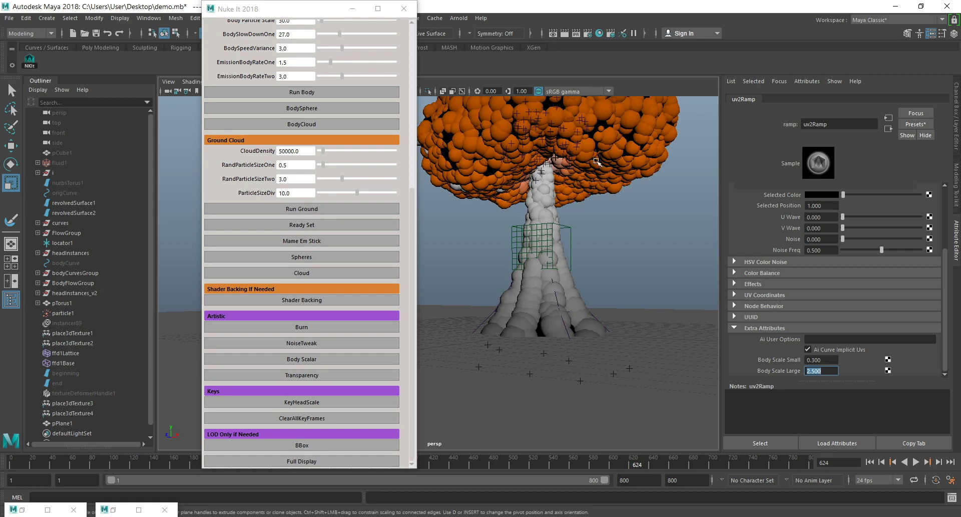
Open the NoiseTweak settings and set the first scale value of aiNoise1 to 0.6.
middle_click_drag(583, 150, 594, 197, "alt")
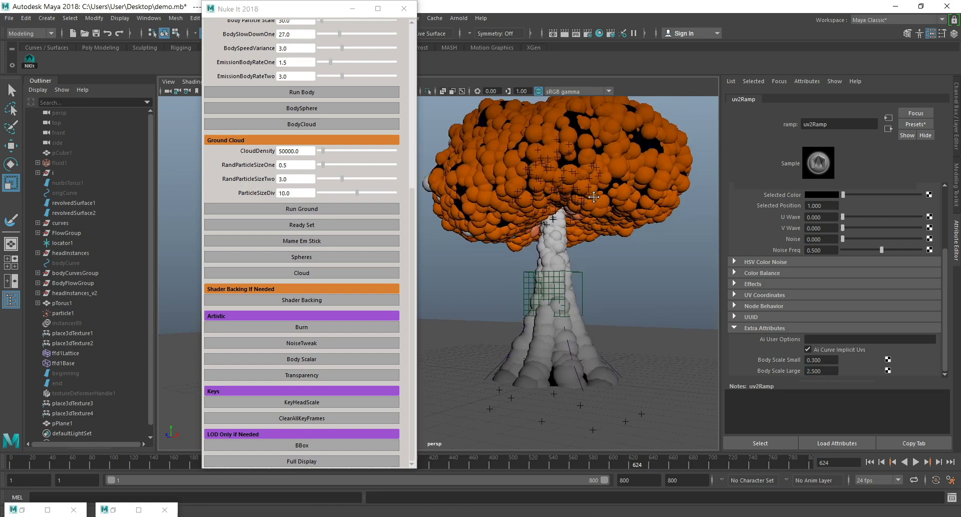
scroll(594, 205, "down", 3)
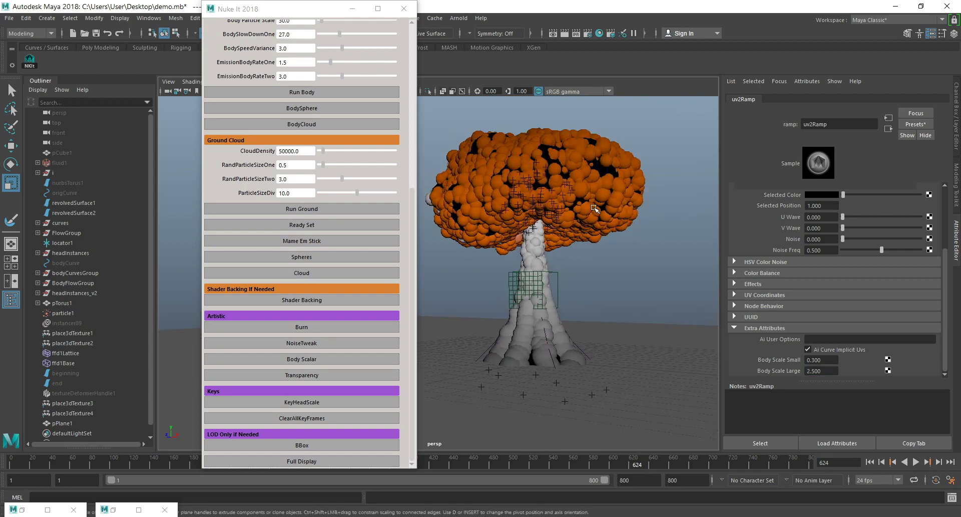
left_click_drag(550, 154, 560, 250, "alt")
scroll(560, 250, "up", 1)
scroll(560, 250, "down", 1)
middle_click_drag(560, 250, 572, 222, "alt")
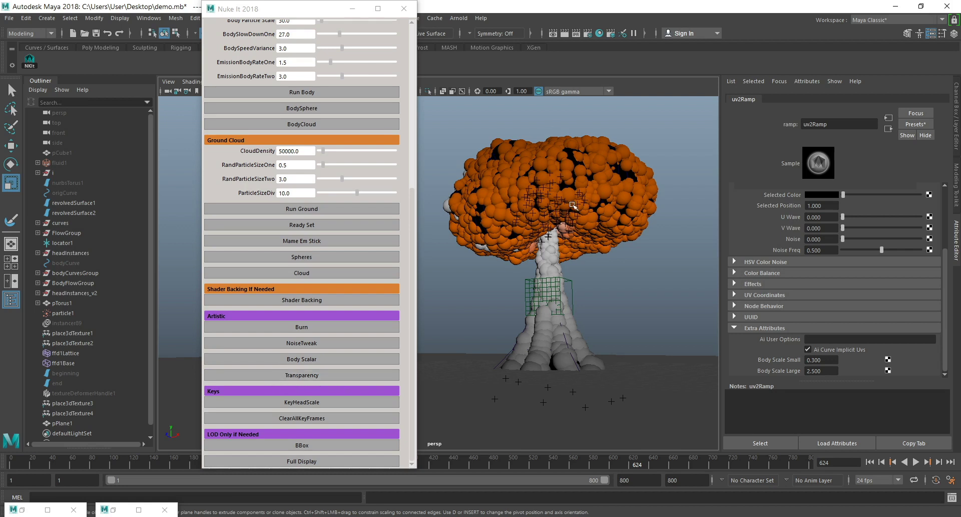
left_click(320, 359)
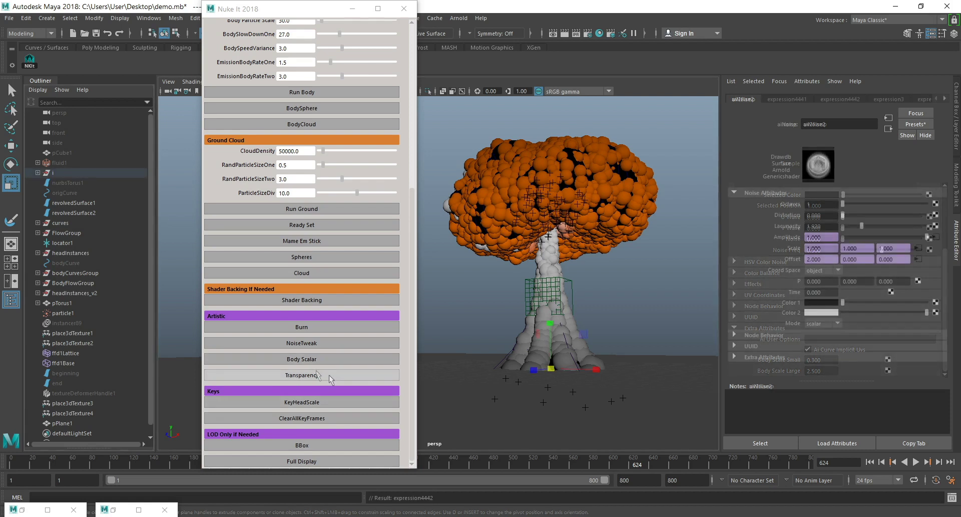
left_click(322, 344)
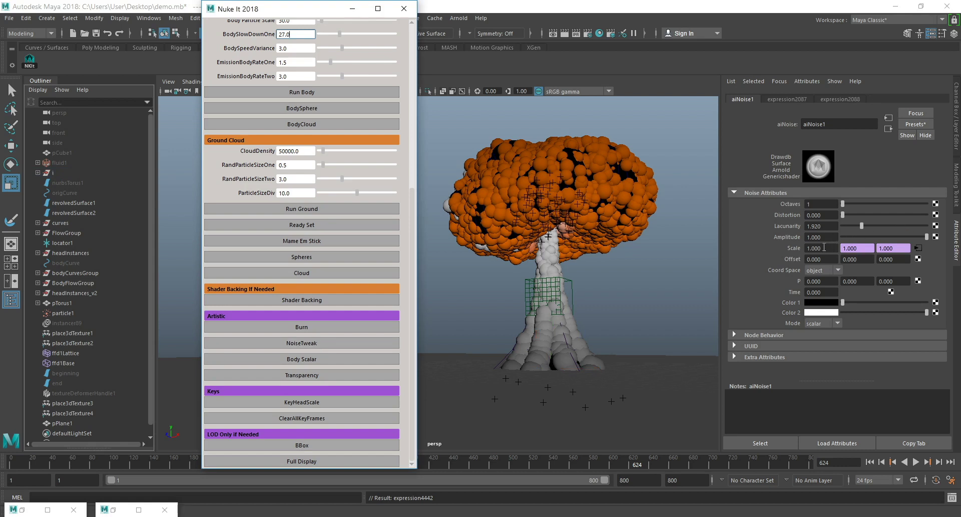
left_click(816, 249)
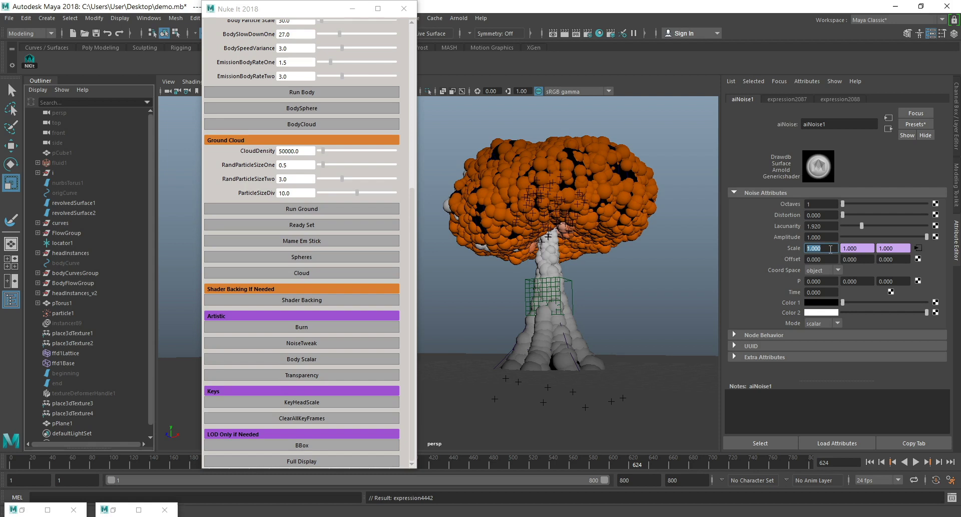
type(".6")
key("Return")
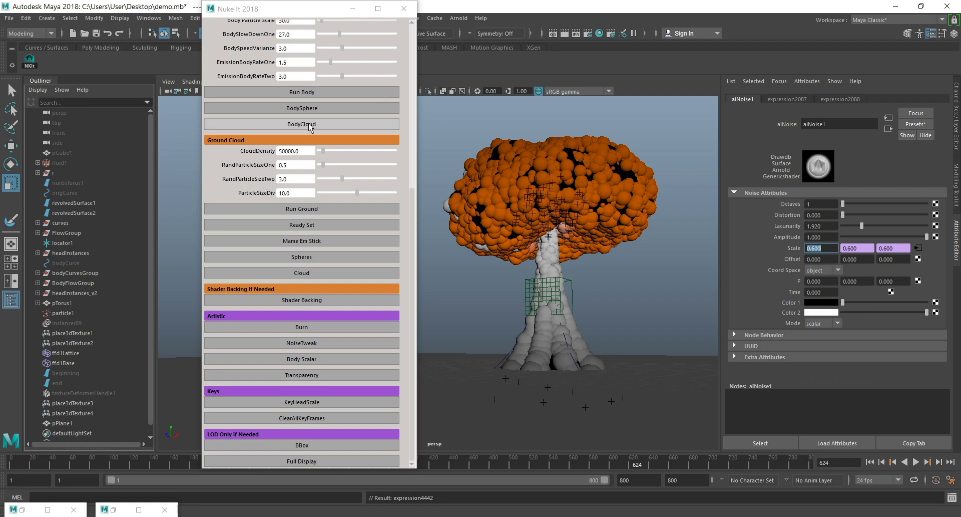
Add an Arnold Physical Sky light to the scene.
scroll(313, 171, "up", 5)
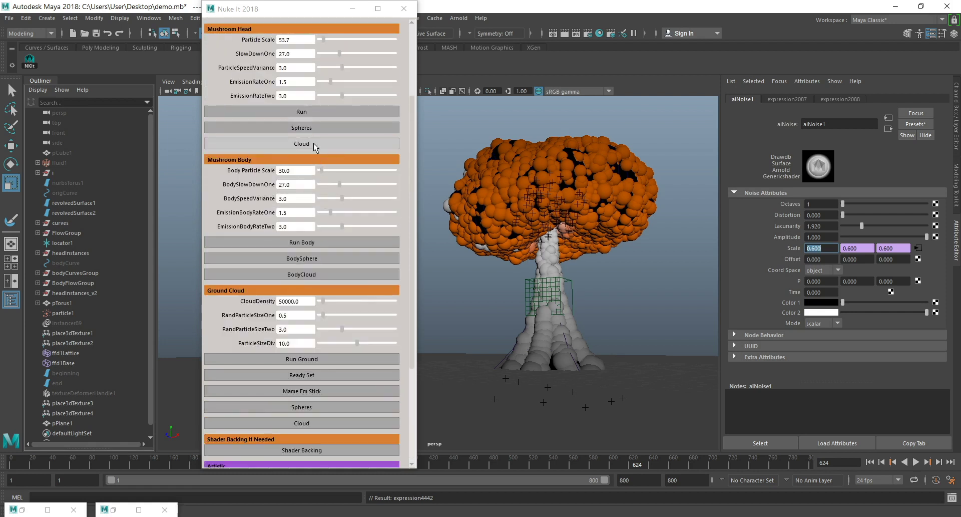
left_click_drag(317, 21, 260, 22)
left_click(459, 18)
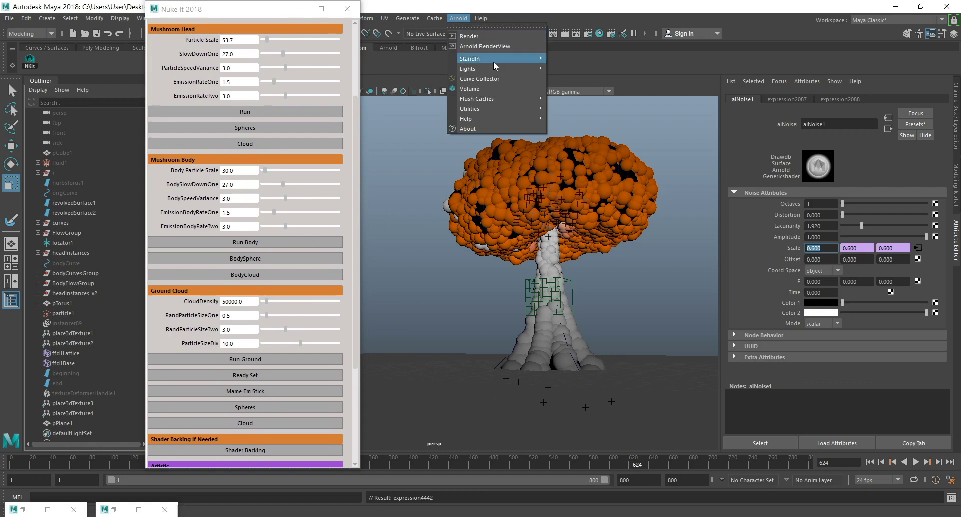
mouse_move(478, 68)
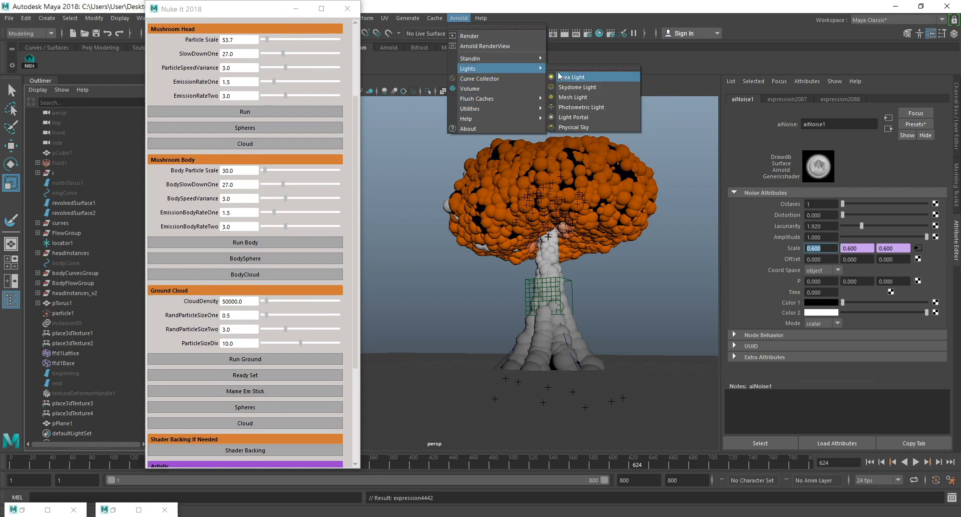
left_click(580, 126)
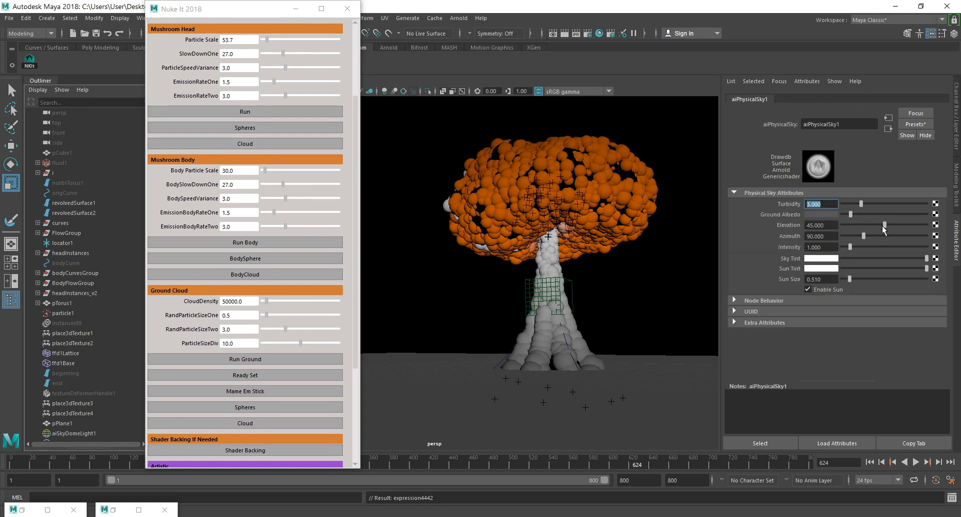
Set the sky dome light's exposure to 10, and try lowering its camera visibility before restoring it to 1.
left_click(888, 129)
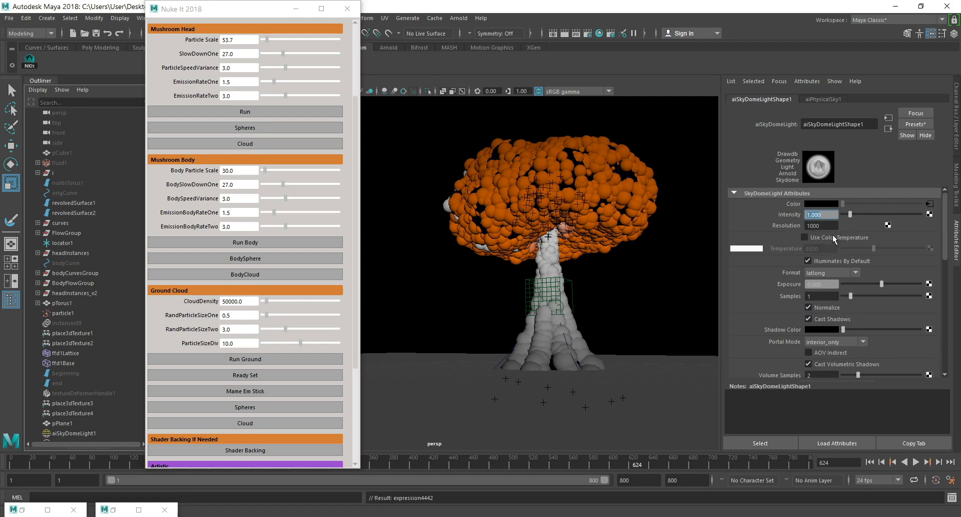
left_click_drag(835, 284, 790, 286)
type("10")
key("Return")
scroll(829, 250, "down", 3)
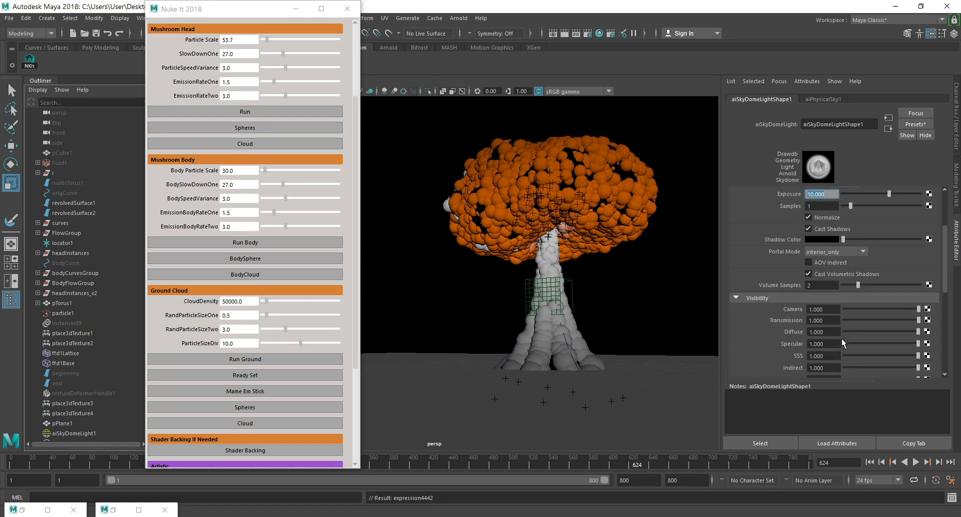
left_click_drag(911, 308, 771, 311)
left_click_drag(843, 308, 919, 307)
Set the Arnold Camera (AA) samples to 1 in the render settings and close them.
left_click(589, 32)
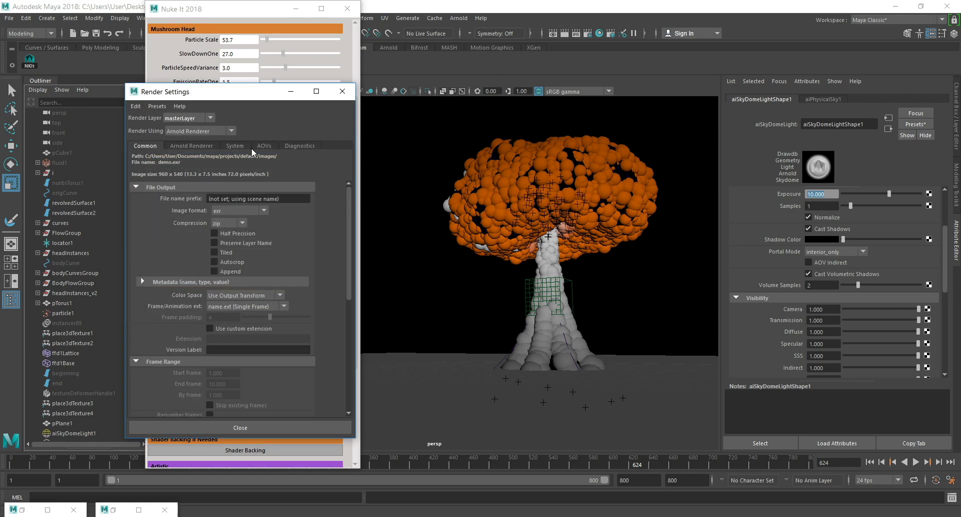
left_click(187, 146)
double_click(220, 199)
type("1")
key("Return")
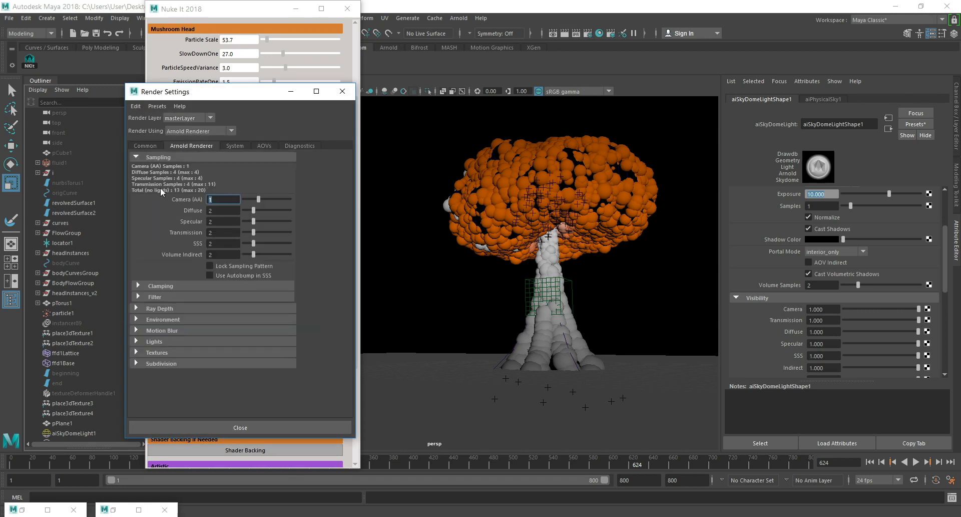
left_click(289, 427)
Render the current frame in the Render View, move its window over the scene, and minimize it after checking.
left_click(564, 33)
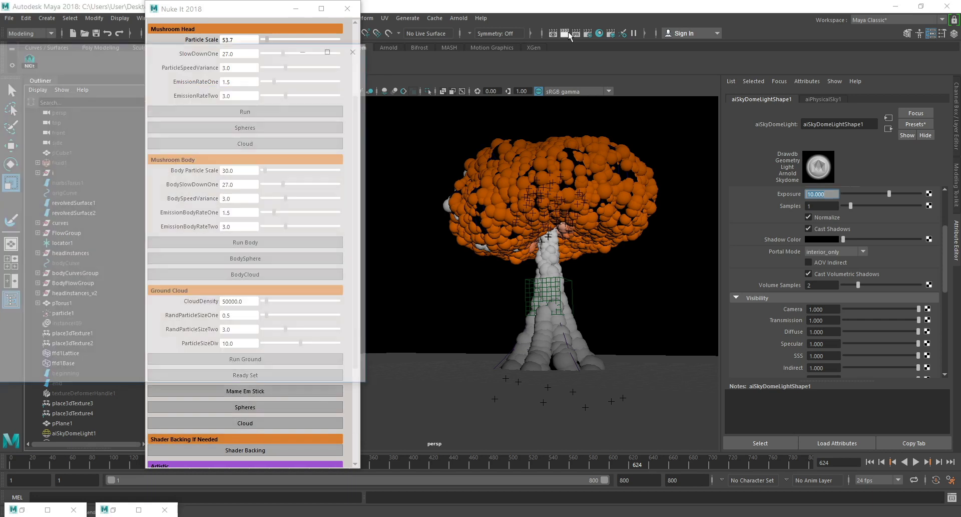
left_click_drag(50, 47, 327, 47)
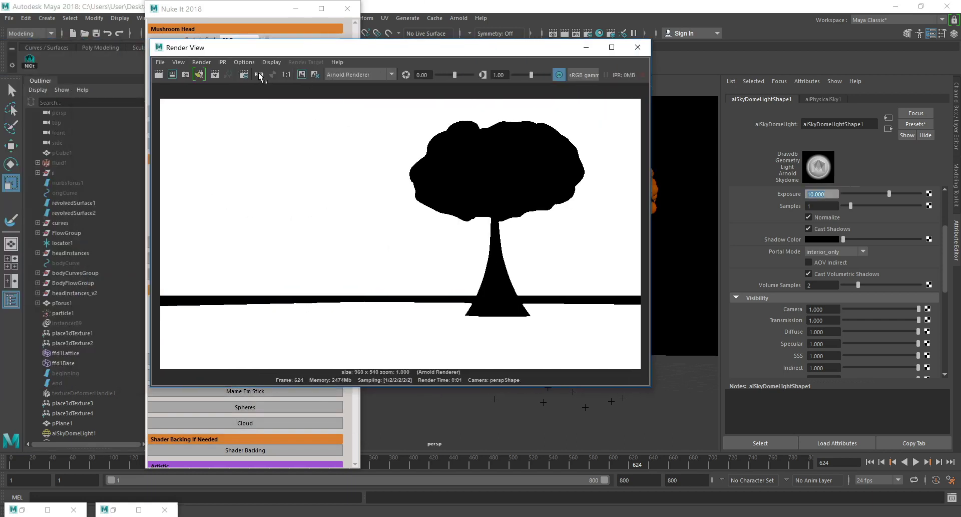
left_click(272, 76)
left_click(263, 75)
left_click(586, 47)
Switch the mushroom head and body from spheres to clouds and render the current frame again.
scroll(248, 288, "up", 4)
left_click(281, 257)
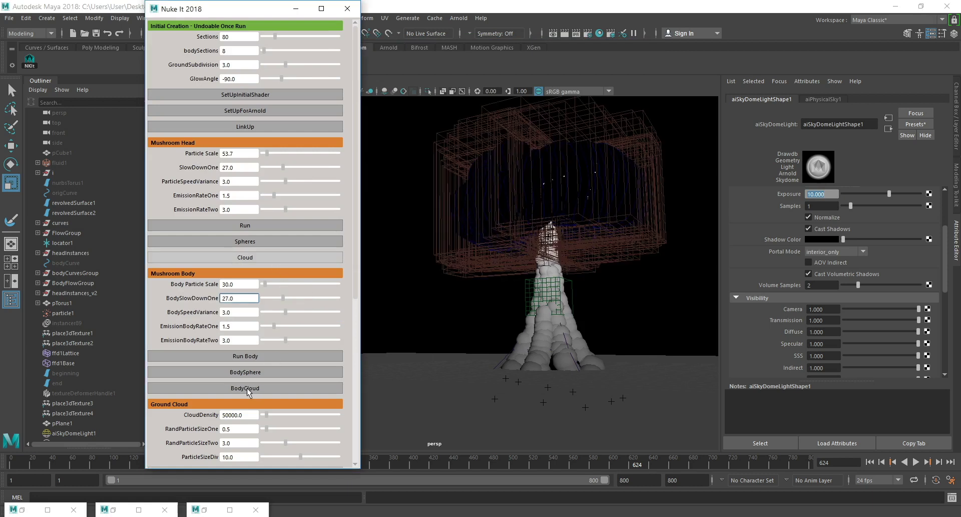
left_click(561, 32)
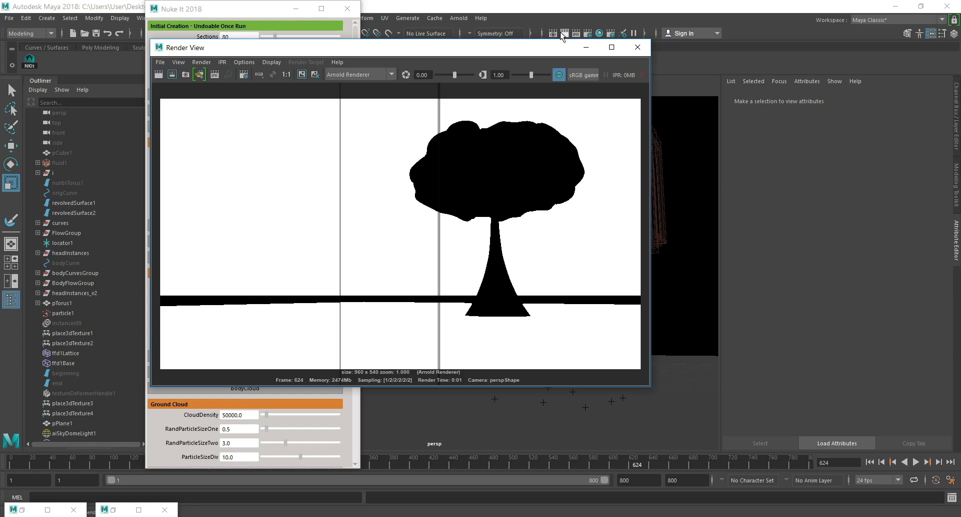
left_click(563, 34)
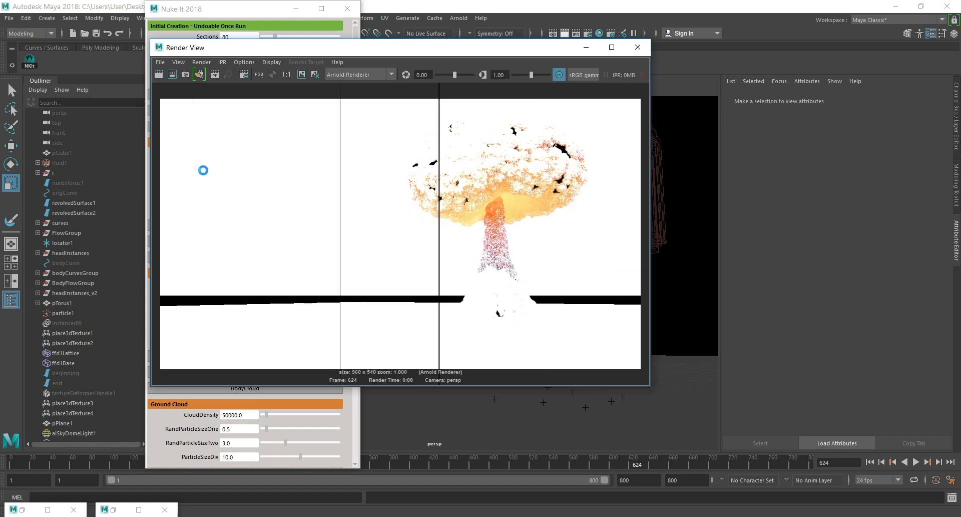
Set aiSkyDomeLight1's exposure to 2 and render the frame again.
left_click(73, 433)
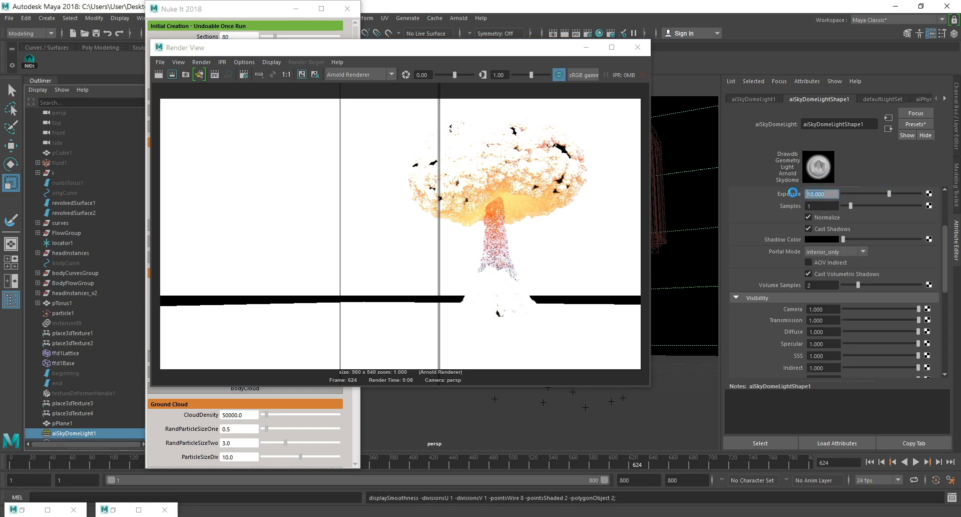
type("2")
key("Return")
left_click(159, 74)
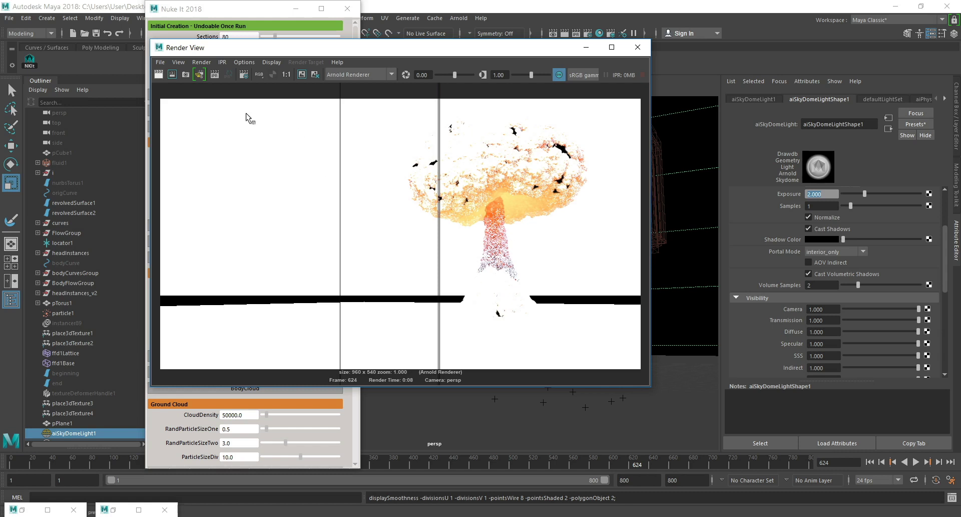
left_click(158, 74)
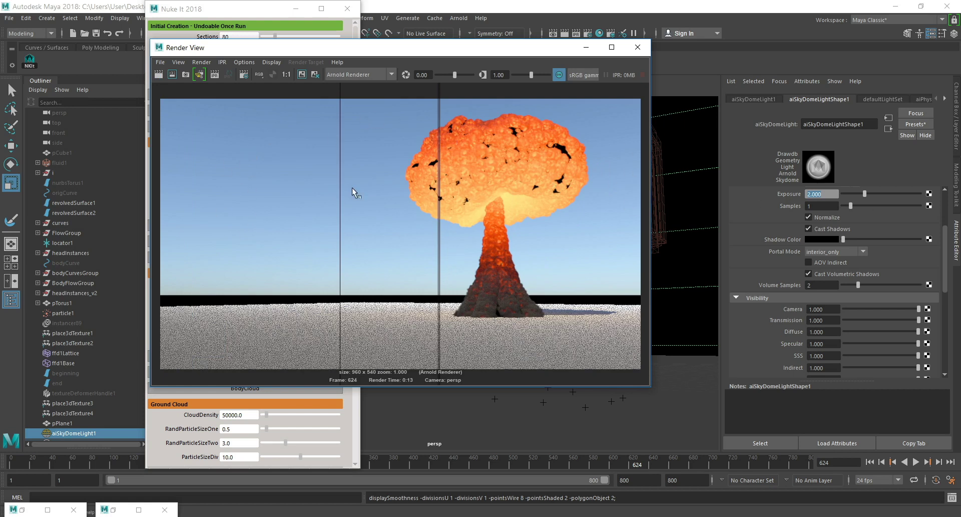
scroll(806, 240, "down", 3)
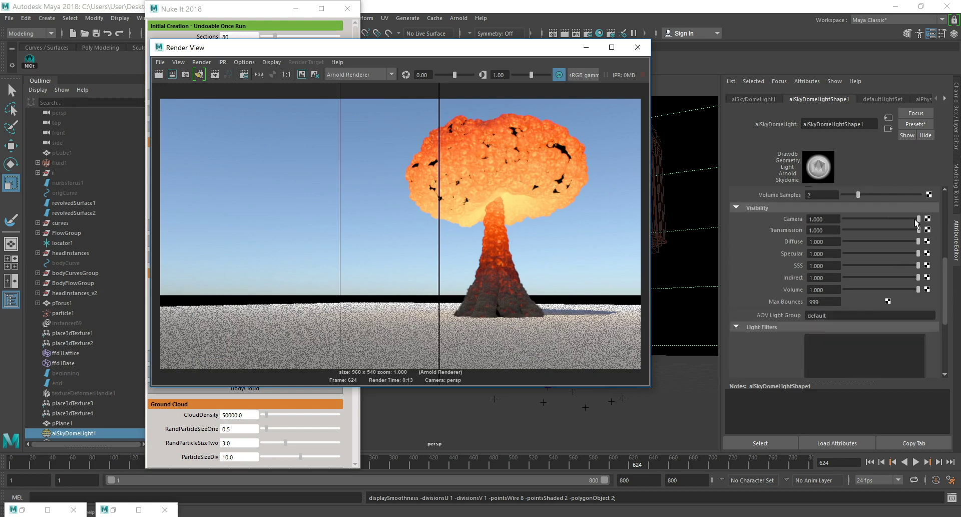
Set aiSkyDomeLight1's Camera visibility to 0, render the frame again, and check its alpha channel before returning to colour.
scroll(912, 221, "up", 5)
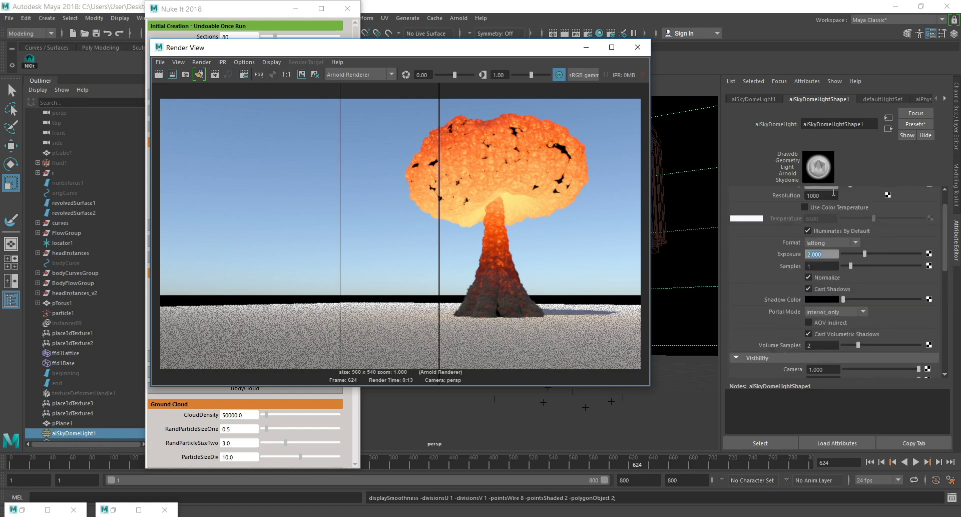
scroll(838, 225, "down", 4)
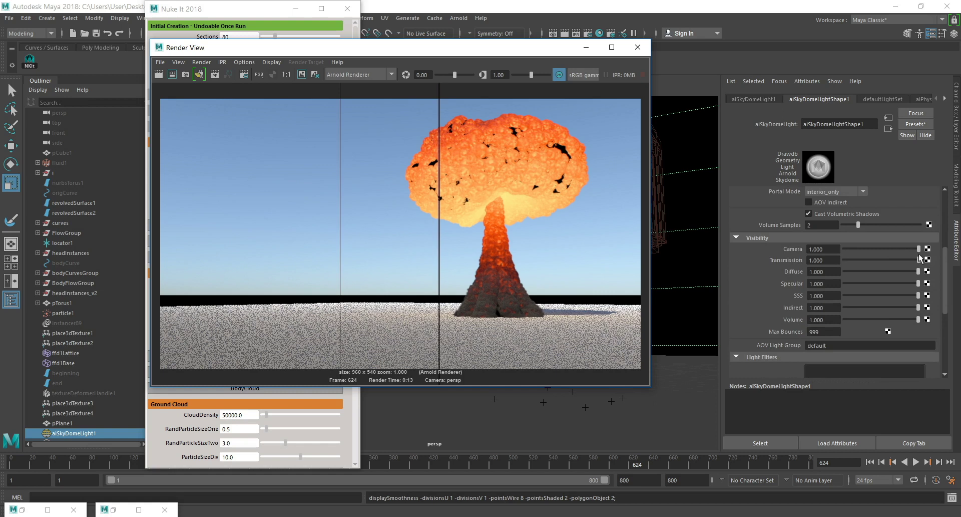
left_click_drag(918, 249, 803, 251)
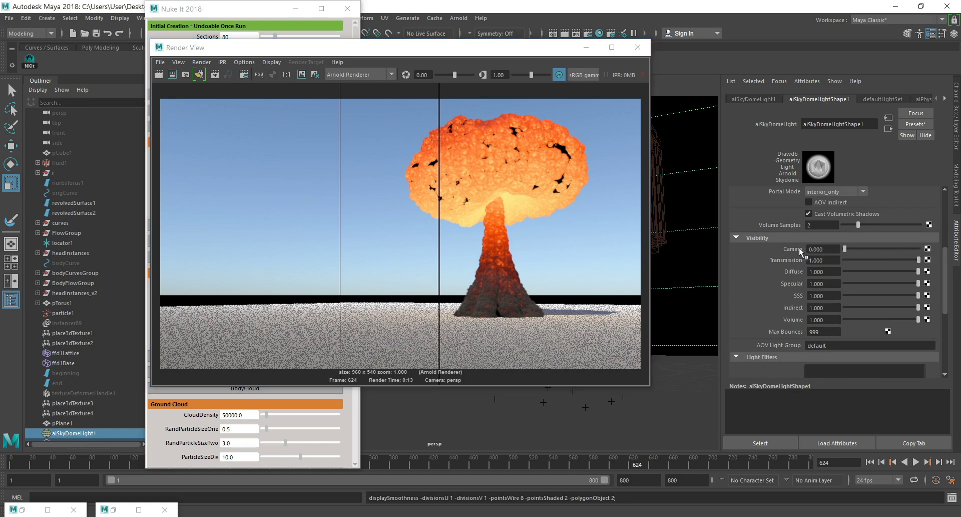
left_click(158, 75)
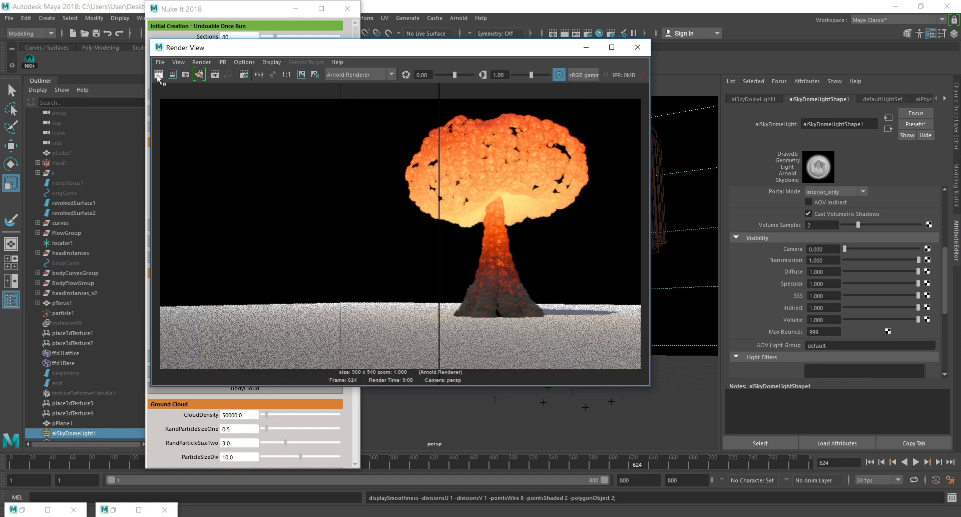
left_click(269, 77)
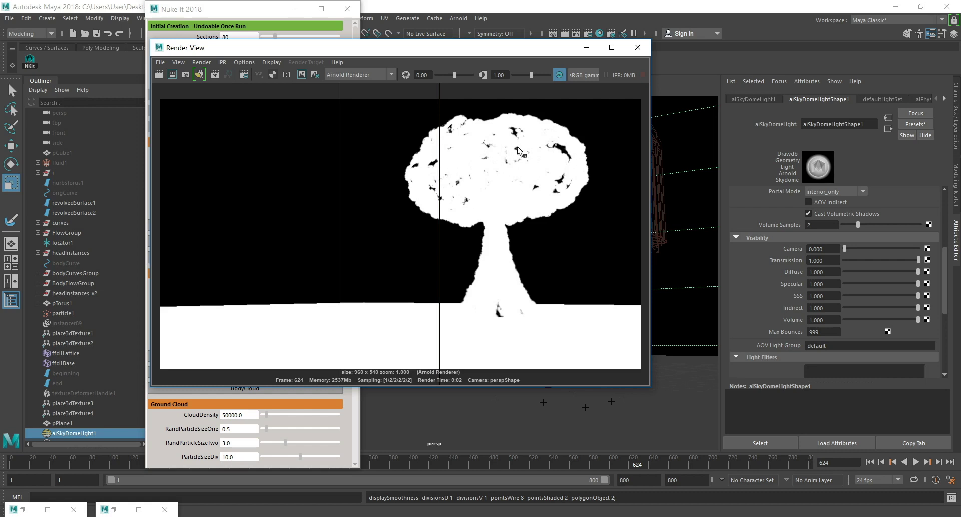
left_click(259, 74)
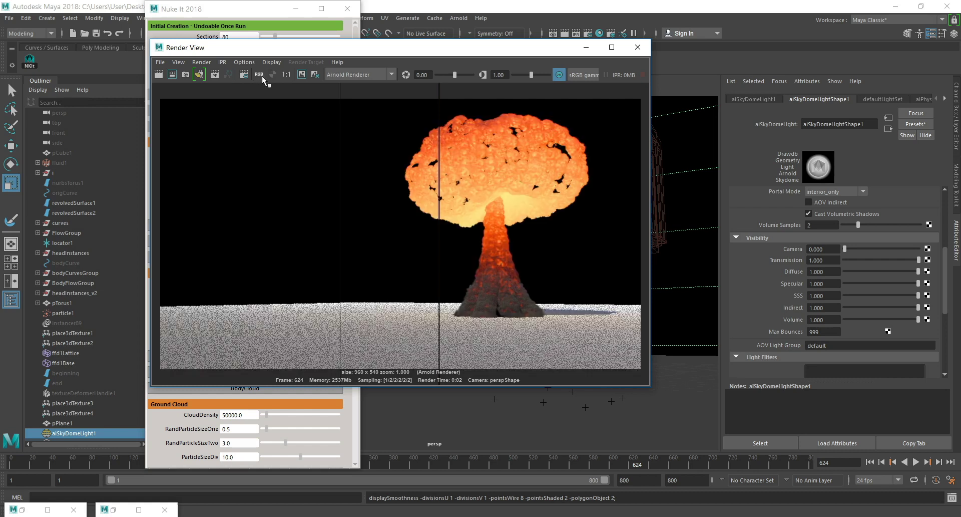
Set the mushroom head's Particle Scale to 75 and render frame 625.
left_click_drag(349, 52, 587, 109)
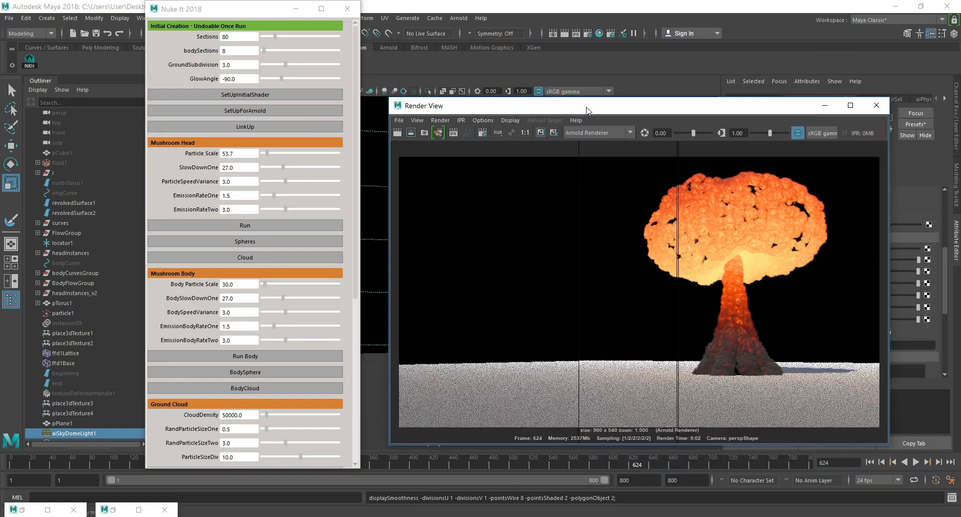
left_click_drag(237, 154, 205, 155)
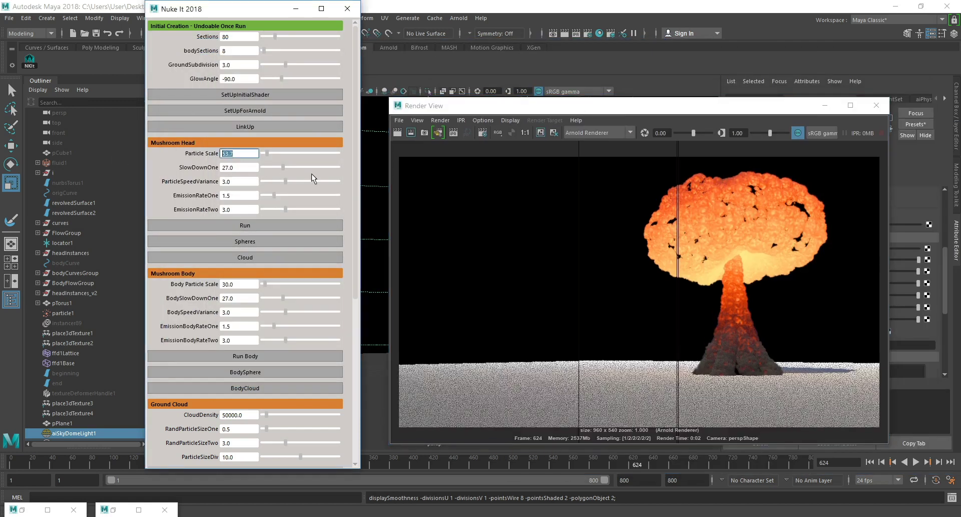
type("60")
key("Return")
left_click_drag(225, 154, 239, 153)
type("75")
key("Return")
left_click(939, 463)
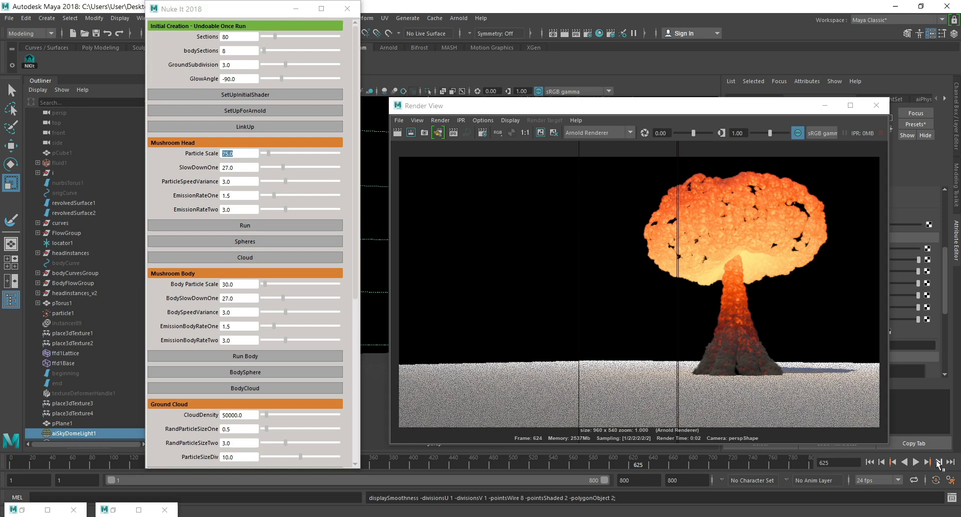
left_click(399, 133)
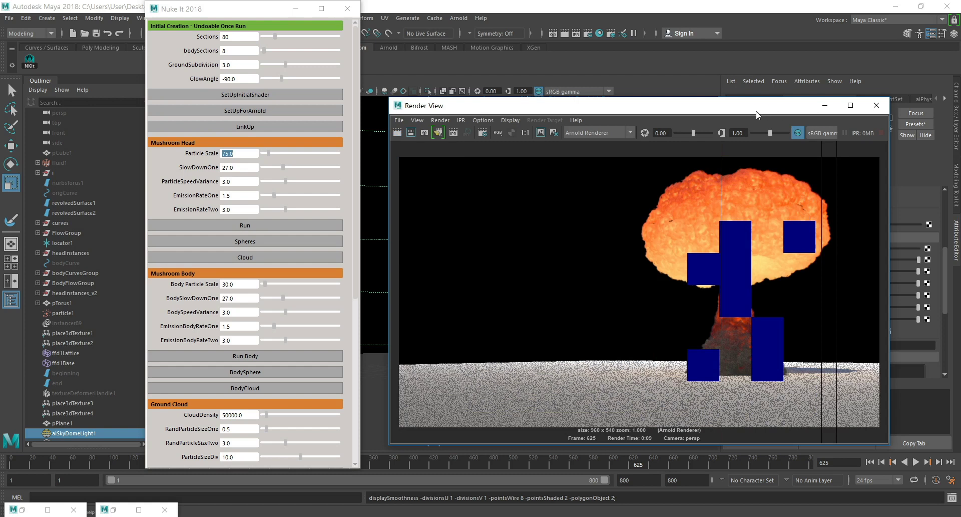
Set the render image size to the HD_1080 preset and render frame 625 again.
left_click_drag(709, 109, 585, 101)
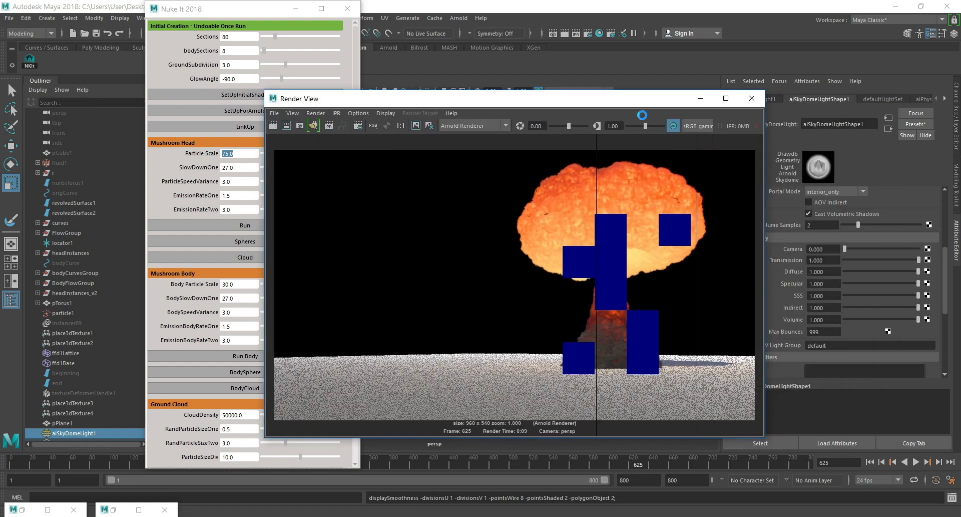
left_click(587, 33)
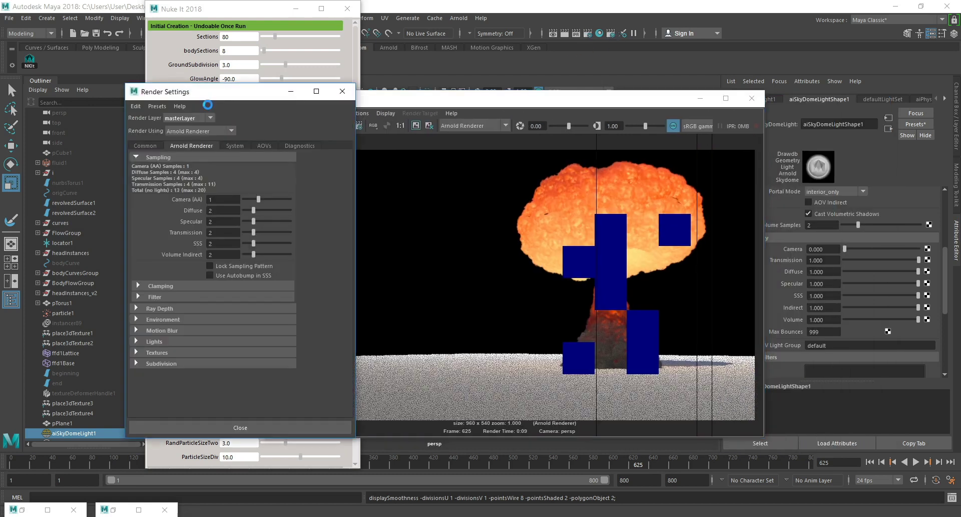
scroll(200, 258, "down", 5)
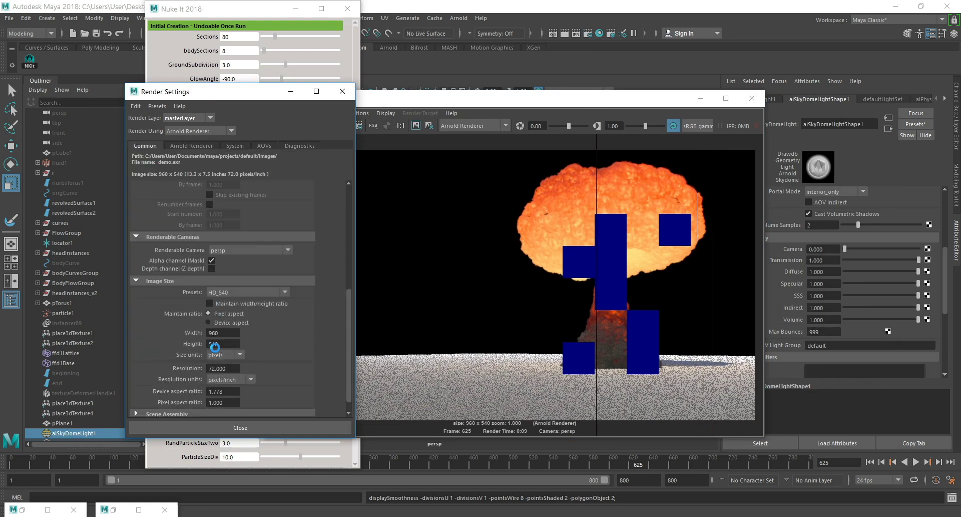
left_click(241, 293)
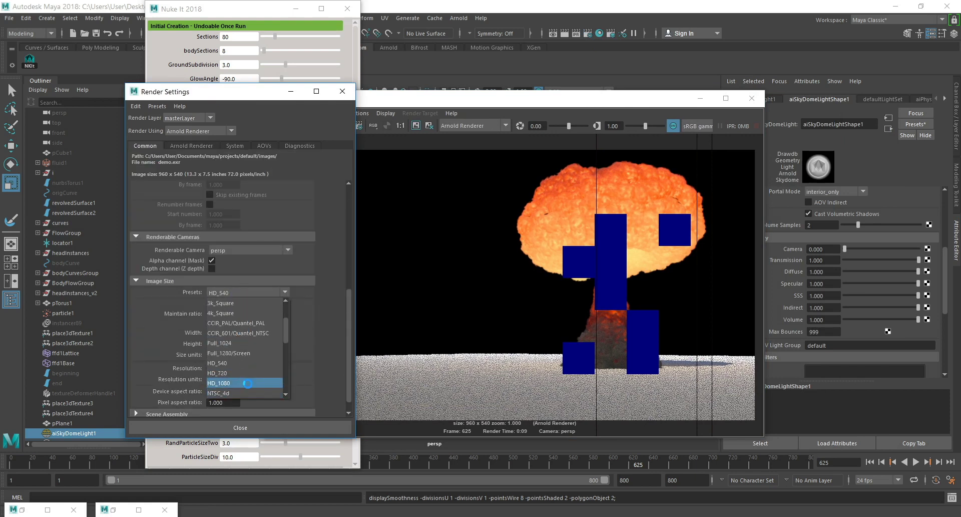
left_click(250, 393)
left_click(260, 427)
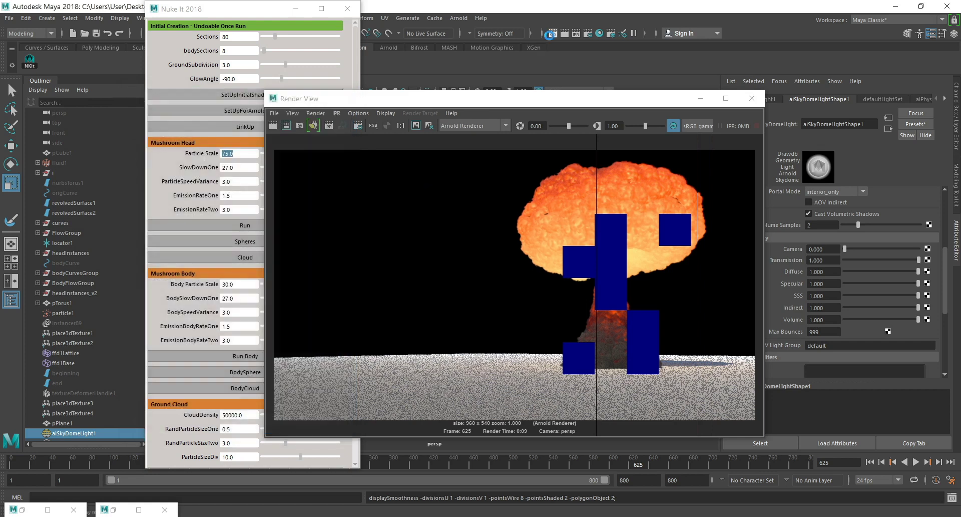
left_click(313, 125)
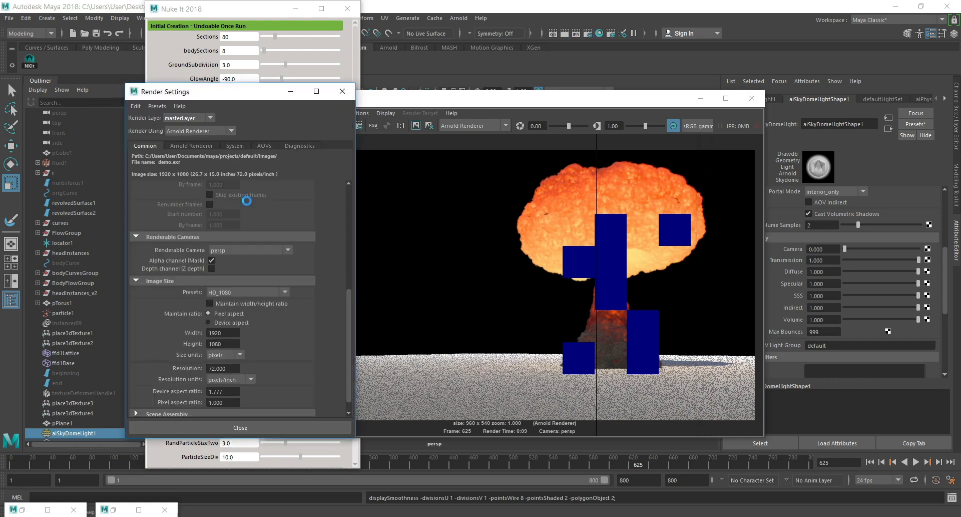
left_click_drag(259, 199, 255, 202)
left_click(240, 427)
left_click(273, 127)
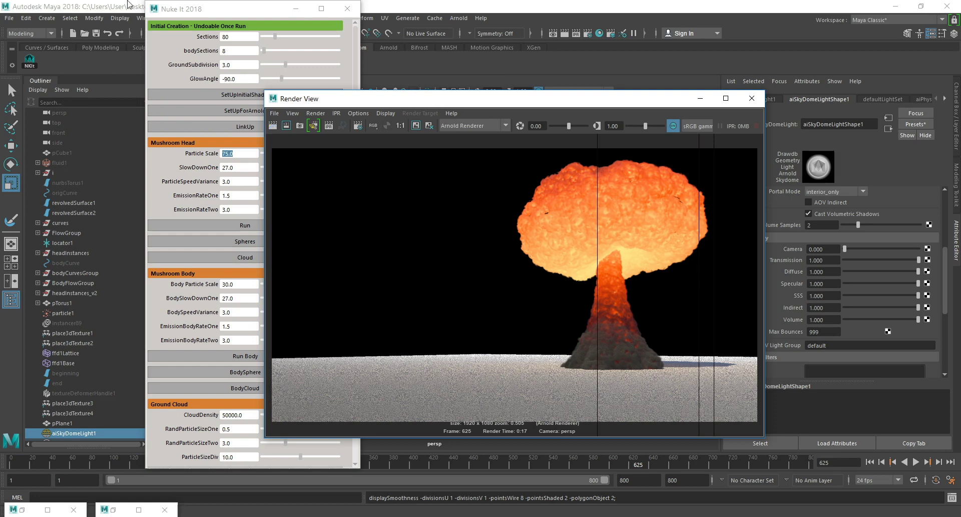
Load aiNoise1 through the script's NoiseTweak and key its Scale at 0.6 on frame 625.
mouse_move(570, 102)
left_mouse_down()
mouse_move(509, 97)
mouse_move(575, 96)
left_mouse_up()
left_click_drag(219, 18, 148, 32)
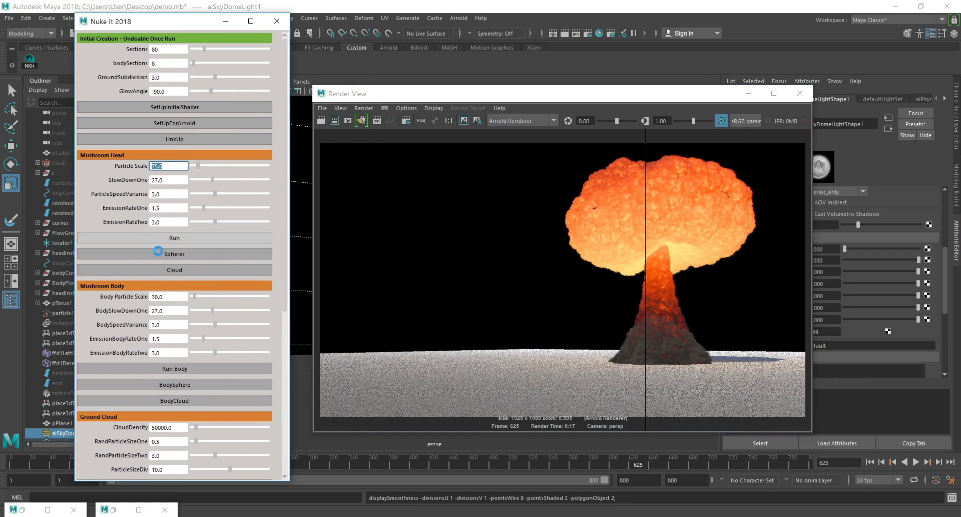
scroll(184, 313, "down", 4)
scroll(185, 314, "down", 4)
scroll(187, 316, "up", 4)
scroll(187, 316, "down", 5)
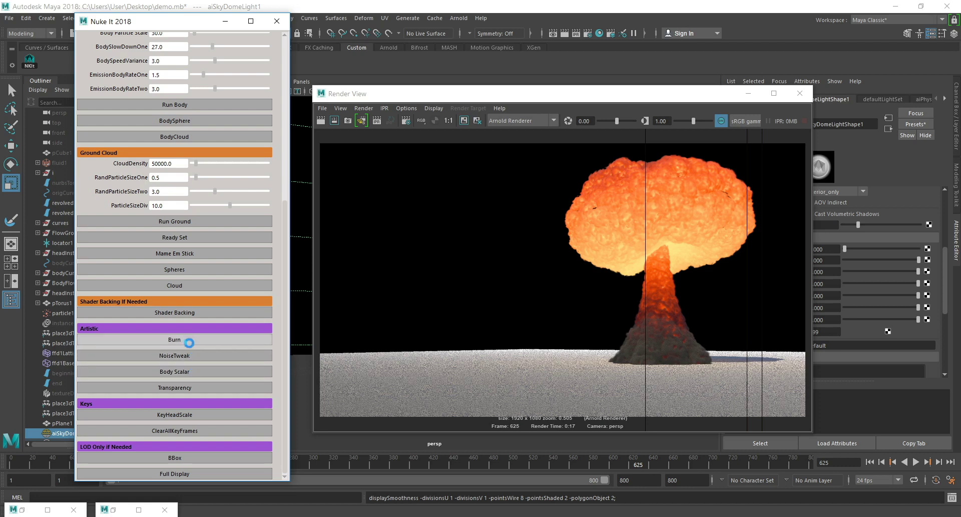
left_click_drag(730, 96, 614, 95)
right_click(820, 245)
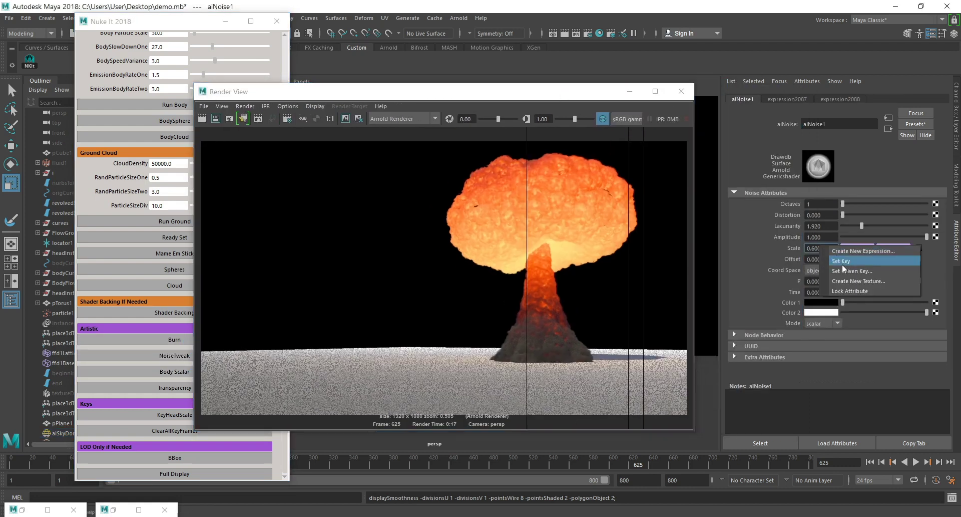
left_click(844, 259)
Open the animation curve of aiNoise1's Scale and move its key to frame 620.
right_click(827, 247)
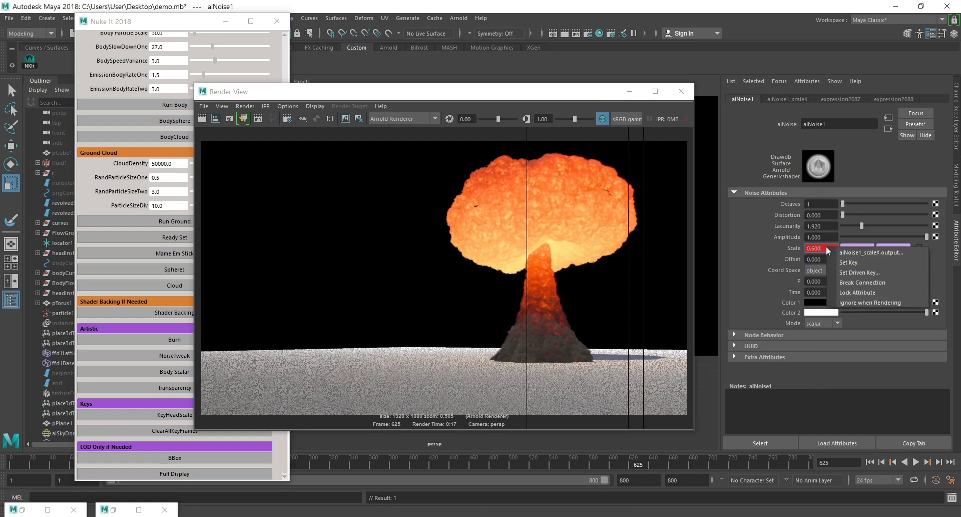
left_click(818, 246)
right_click(826, 246)
left_click(856, 252)
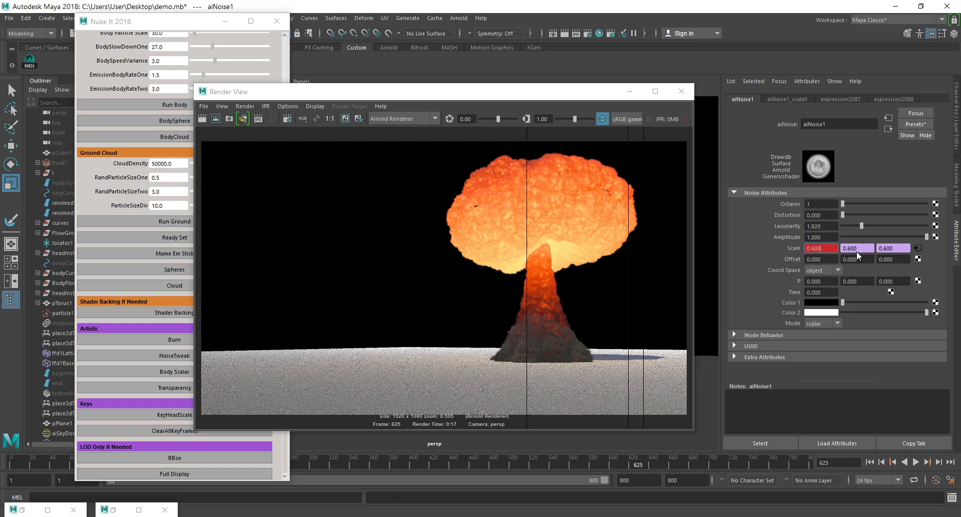
left_click(918, 247)
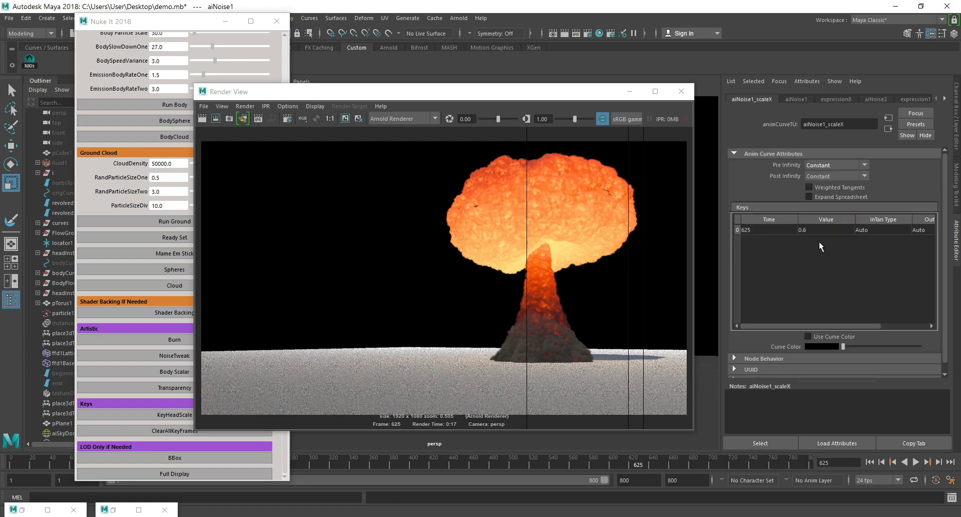
double_click(768, 229)
type("620")
key("Return")
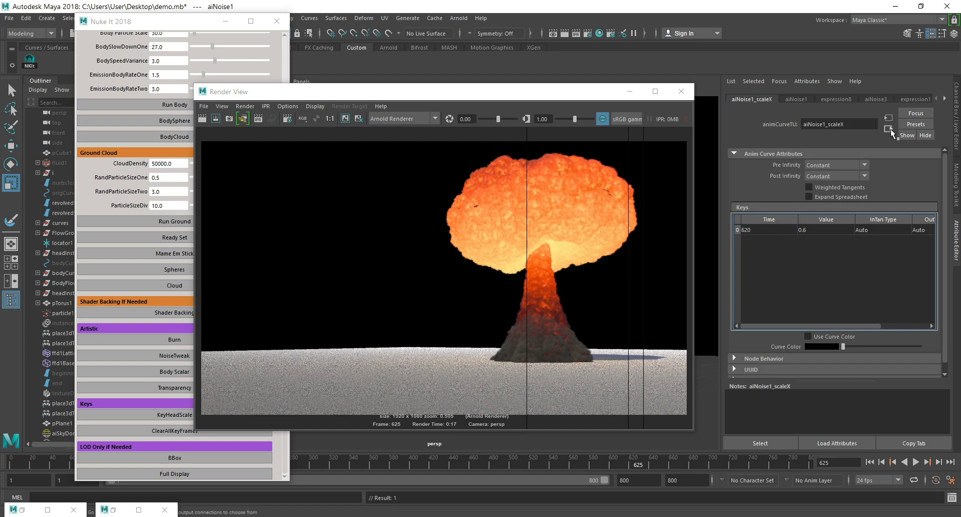
Key aiNoise1's Scale at 0.8 and move the new key to frame 1.
left_click_drag(831, 249, 775, 250)
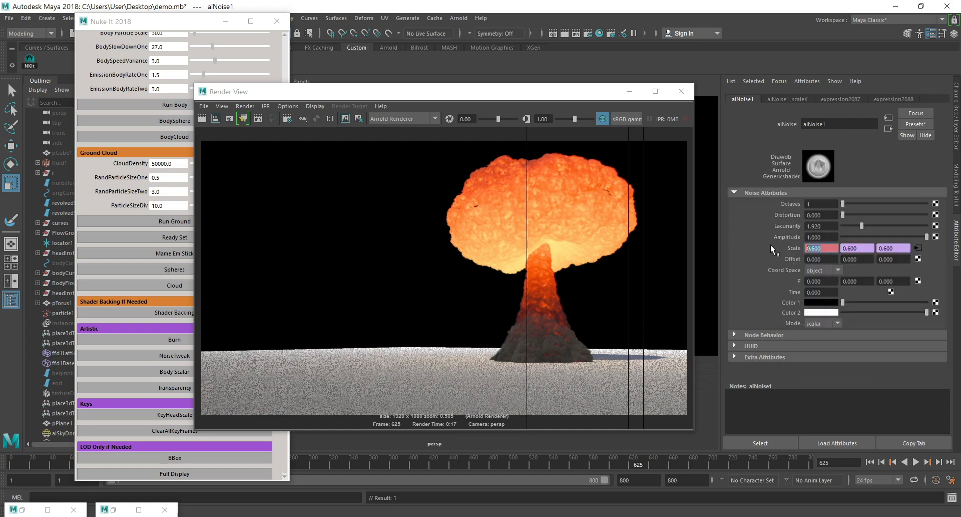
type(".8")
key("Return")
right_click(830, 247)
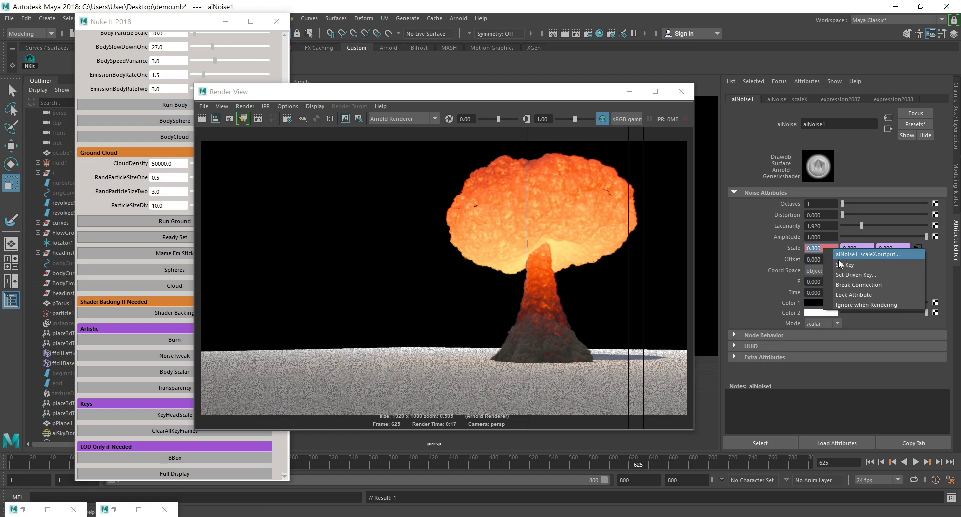
right_click(831, 248)
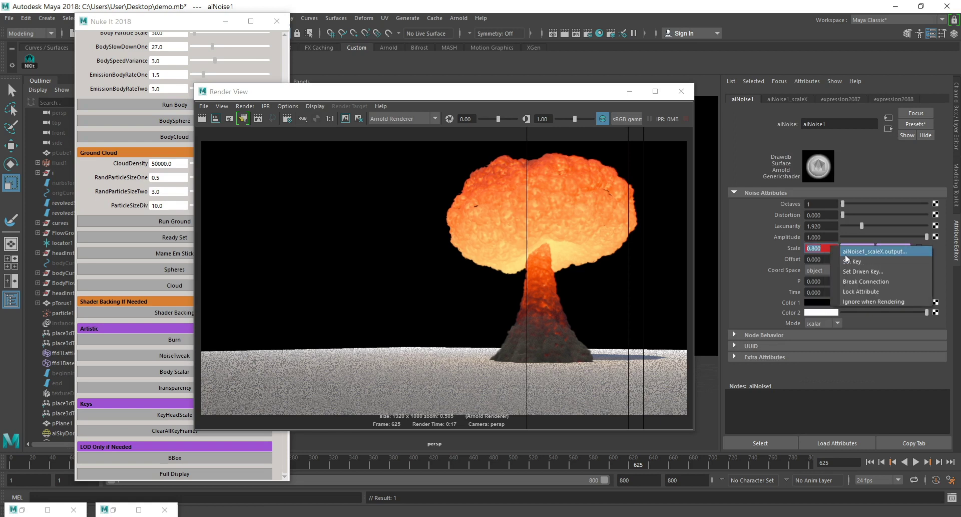
left_click(846, 255)
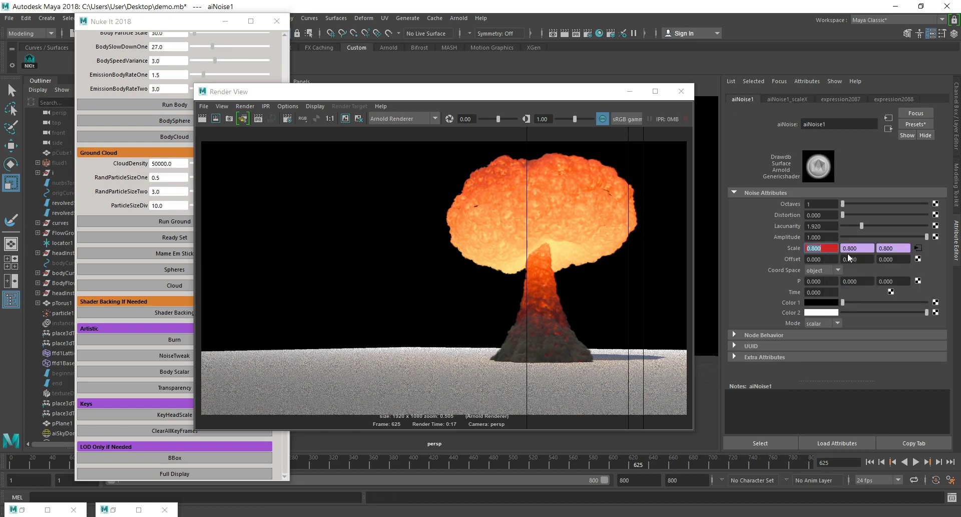
double_click(774, 244)
type("1")
key("Return")
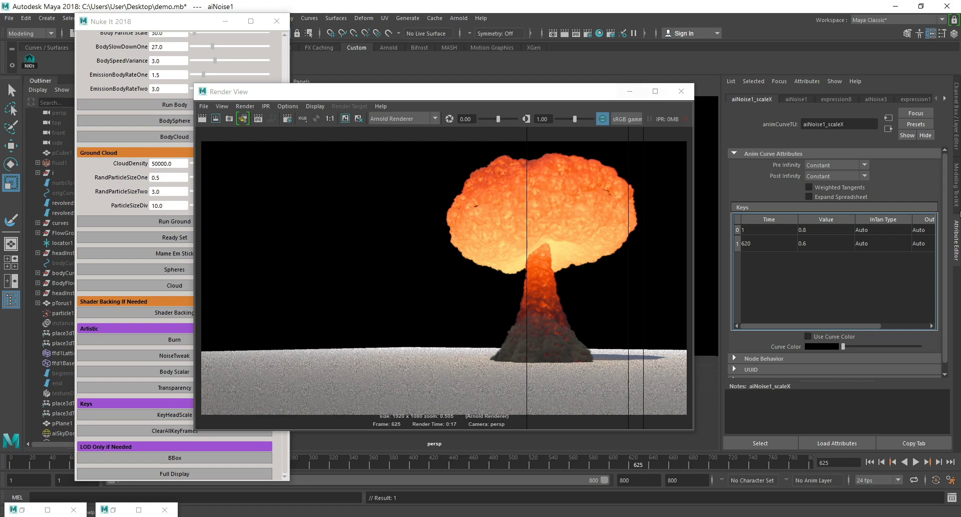
Load the burn ramp through the script's Burn option and key its Array Min at 5 and Min Body Cooler at 7 on frame 625.
left_click_drag(312, 92, 441, 90)
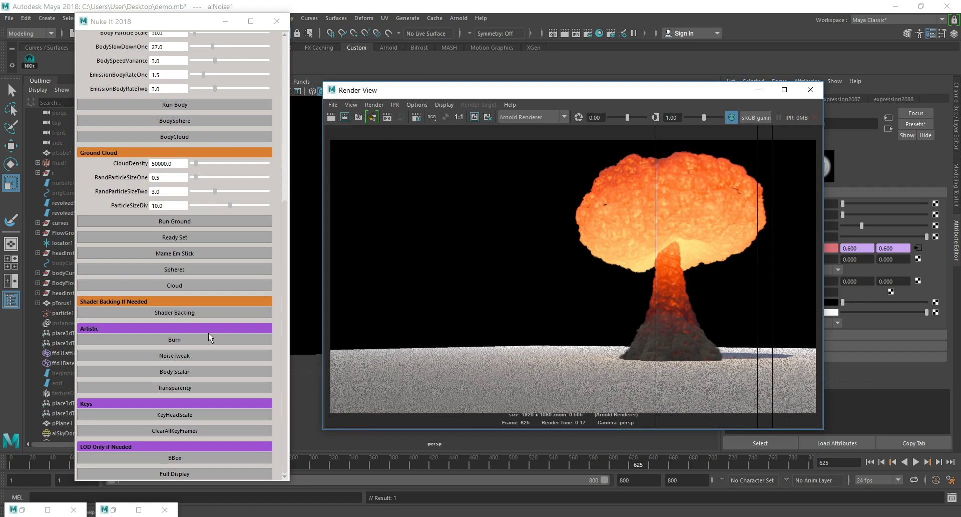
left_click(174, 339)
left_click_drag(654, 95, 516, 95)
scroll(827, 253, "up", 3)
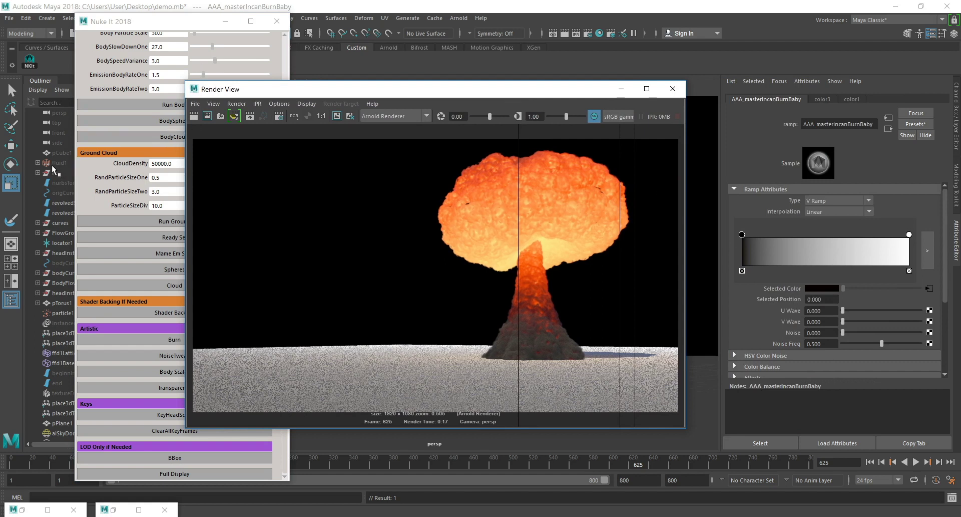
scroll(762, 286, "down", 3)
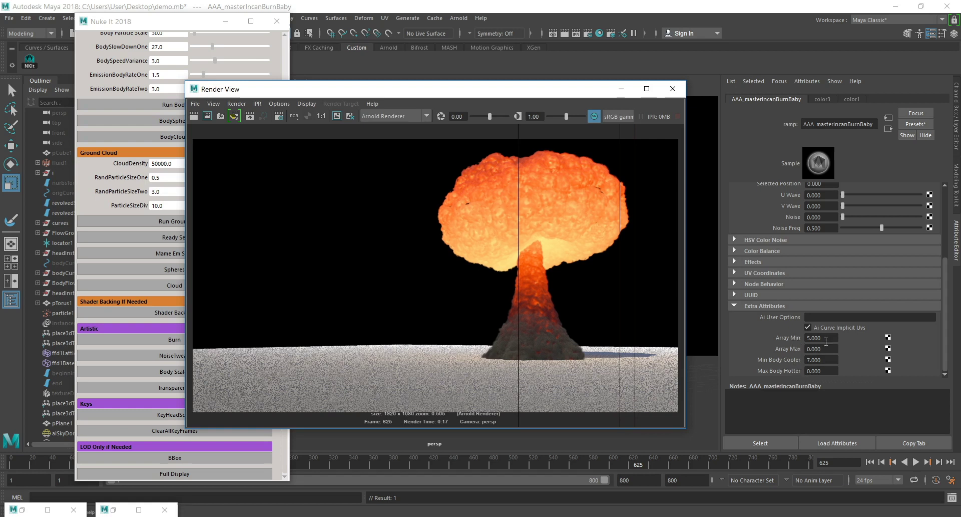
right_click(825, 341)
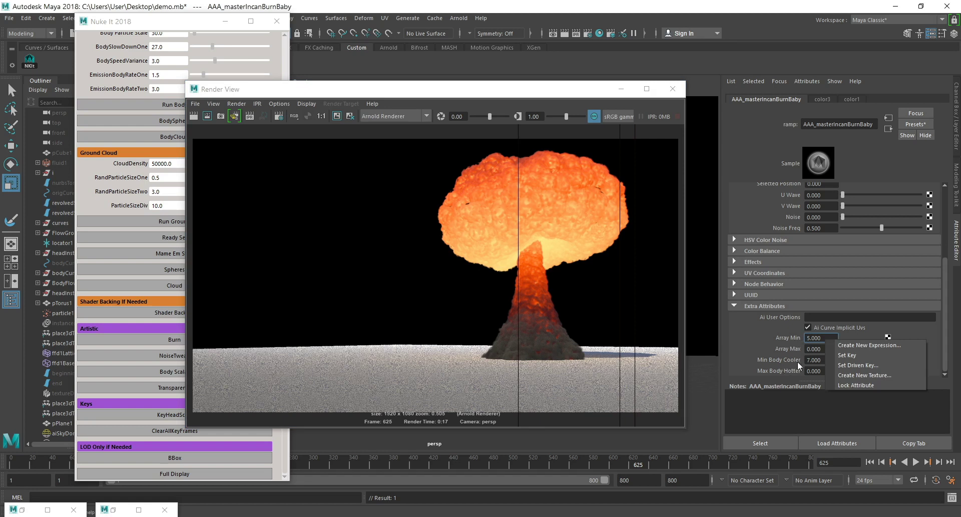
left_click(858, 362)
right_click(830, 361)
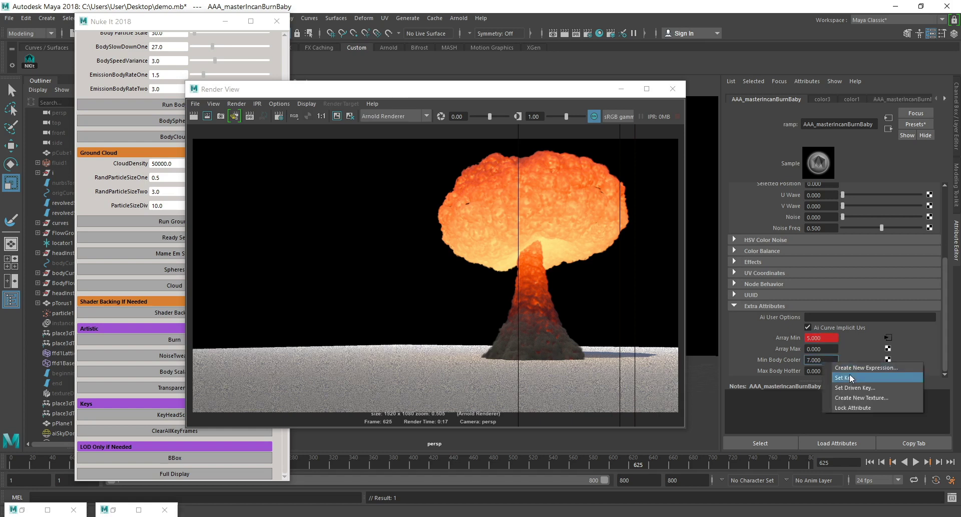
left_click(849, 378)
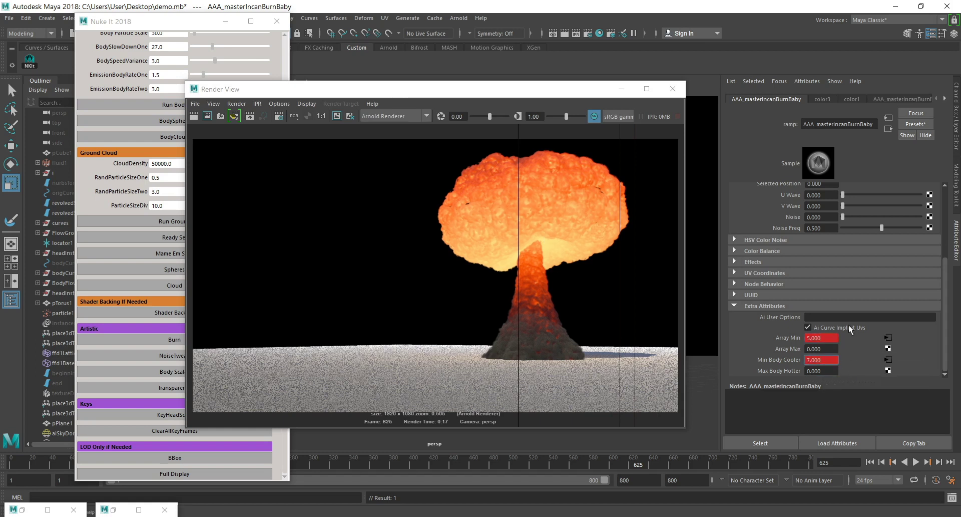
Open the animation curve of the burn ramp's Array Min and move its key to frame 1.
left_click(887, 337)
double_click(764, 231)
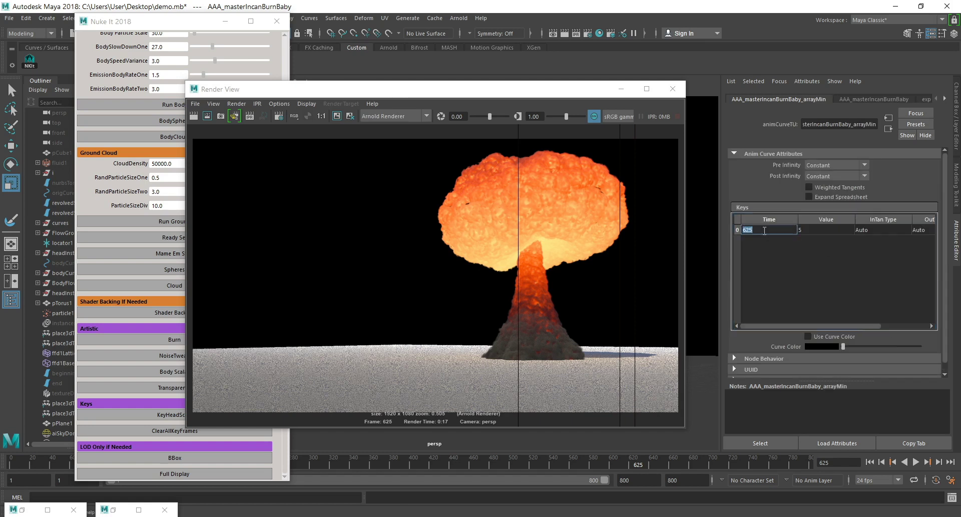
type("1")
key("Return")
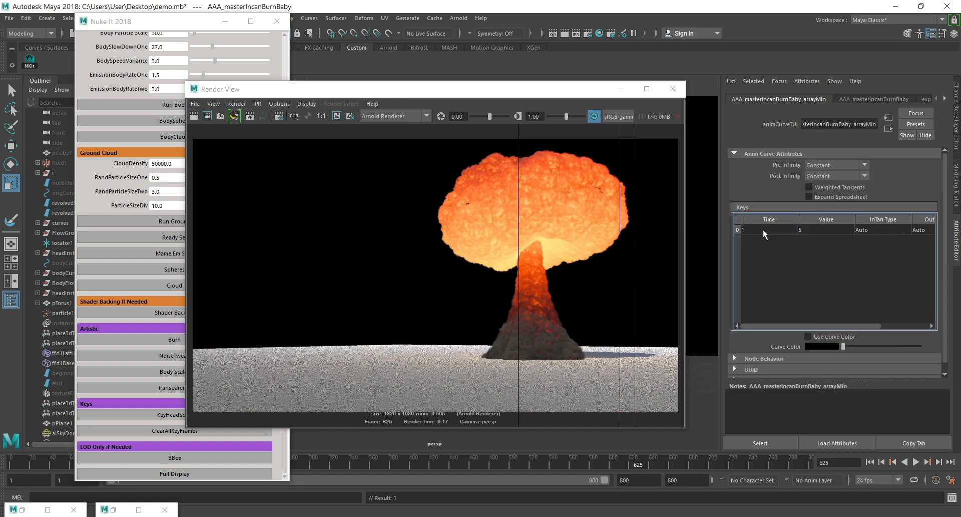
left_click(889, 130)
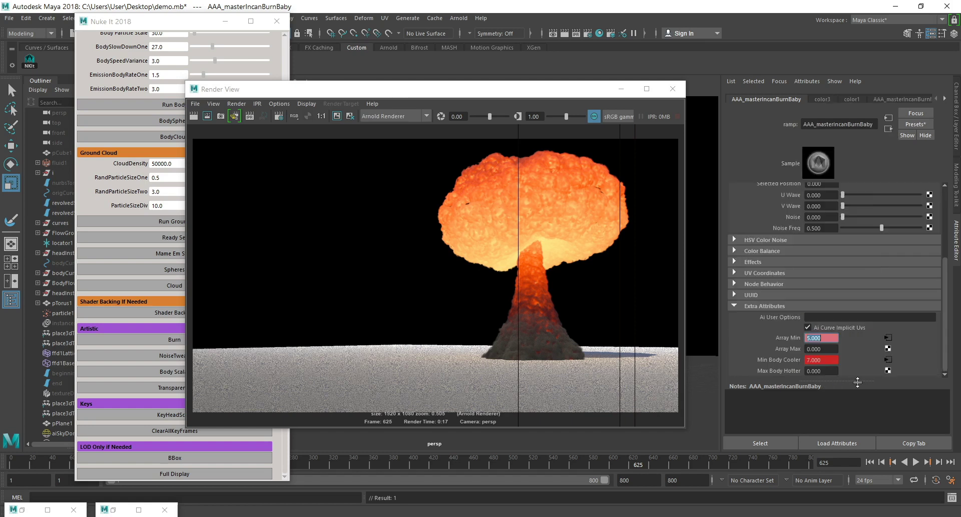
Open the animation curve of the burn ramp's Min Body Cooler and move its key to frame 1.
left_click(888, 360)
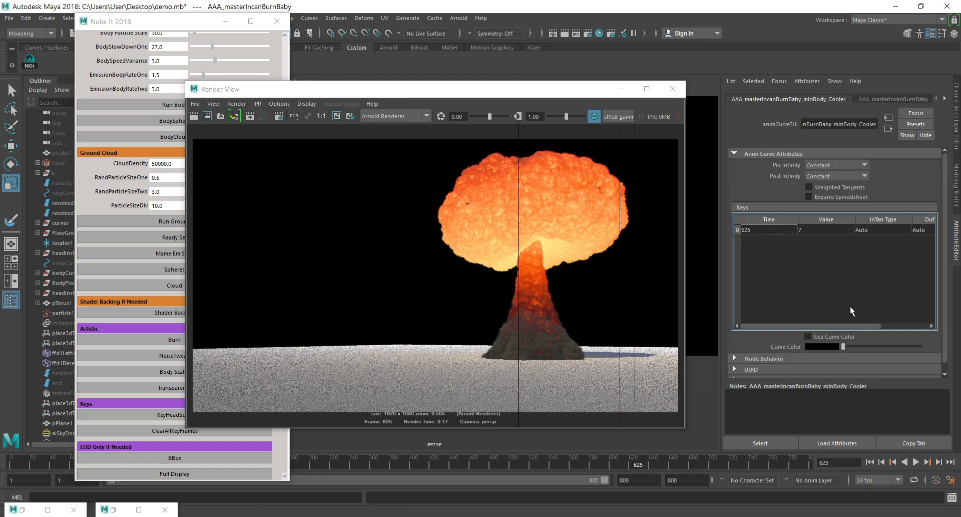
double_click(770, 230)
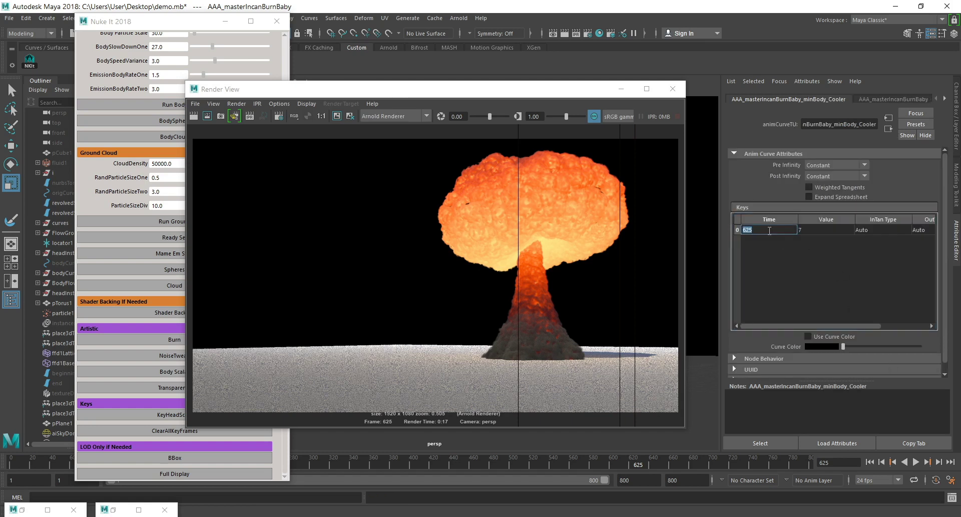
key("Return")
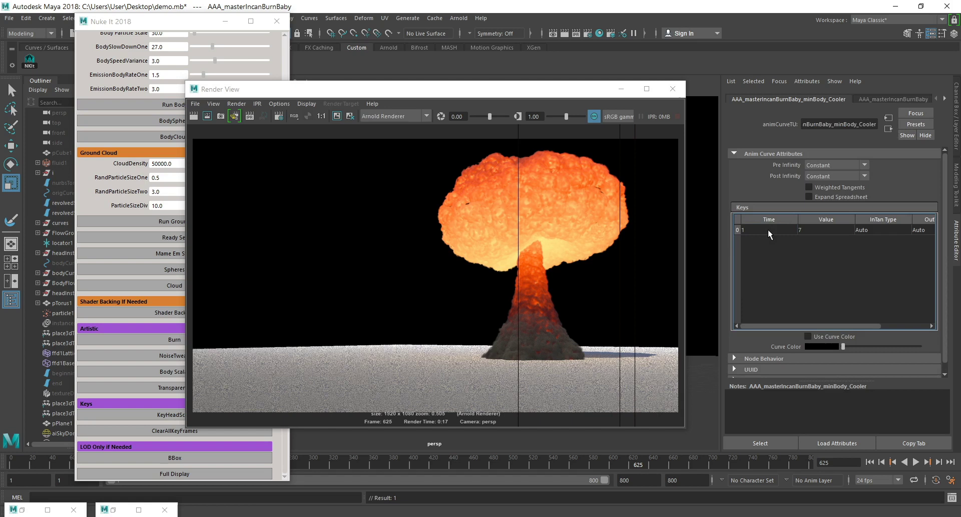
left_click(889, 132)
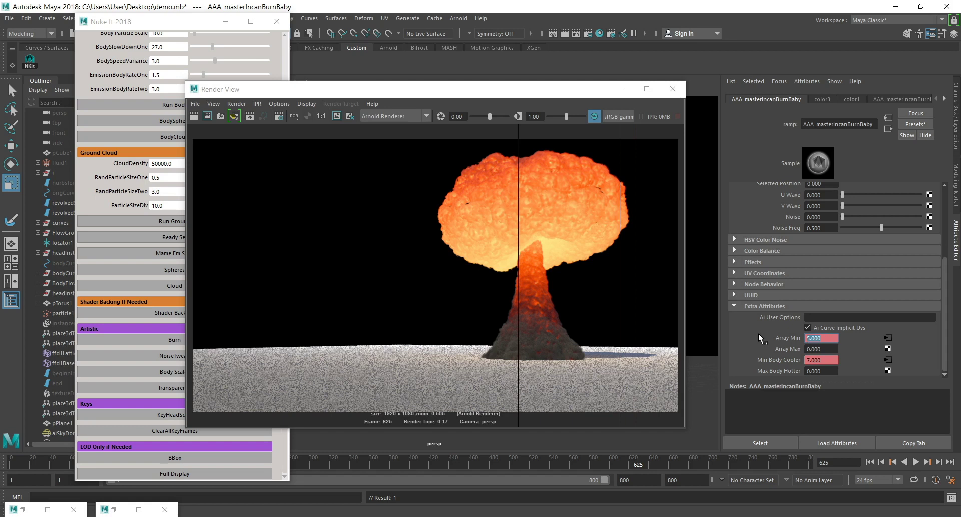
Key the burn ramp's Array Min and Min Body Cooler at 10 on frame 625 and render the frame.
type("10")
key("Return")
left_click(820, 360)
type("10")
key("Return")
right_click(817, 338)
left_click(846, 349)
right_click(823, 360)
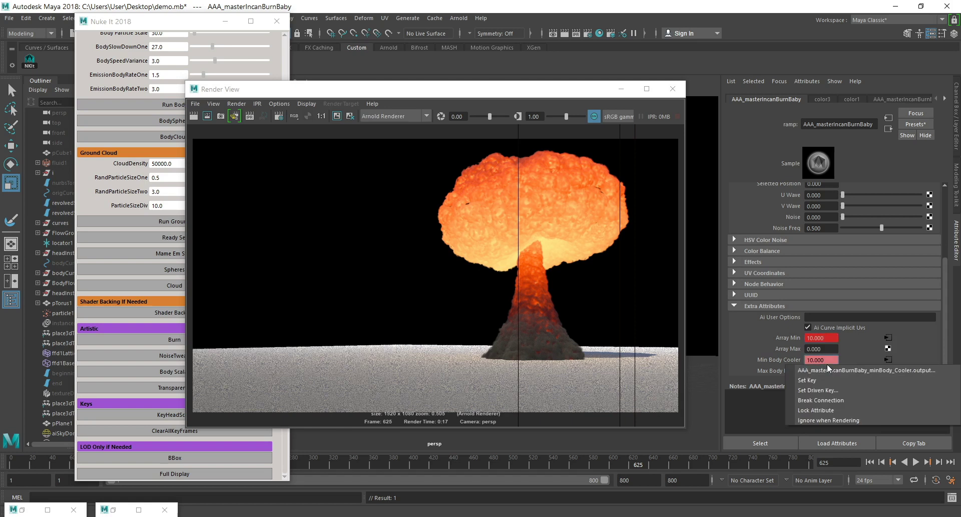
left_click(844, 383)
left_click(194, 116)
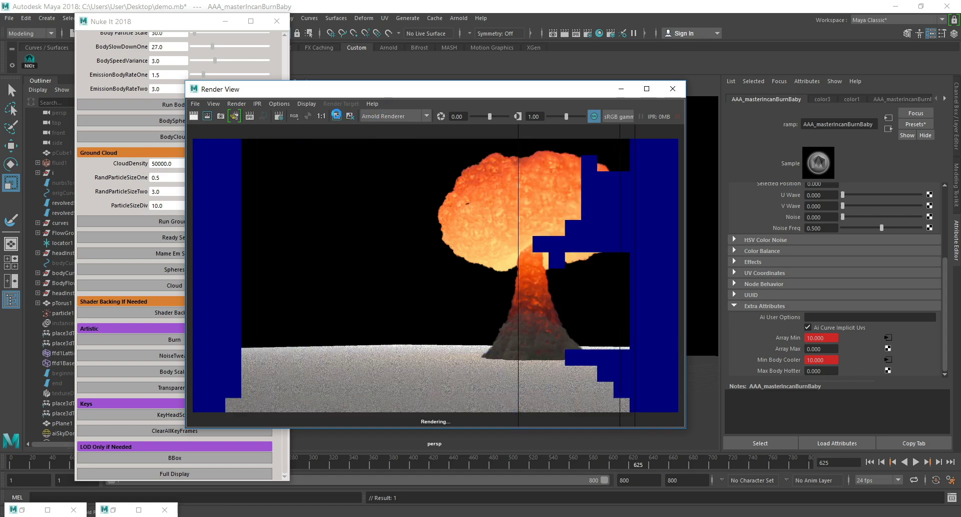
left_click(336, 116)
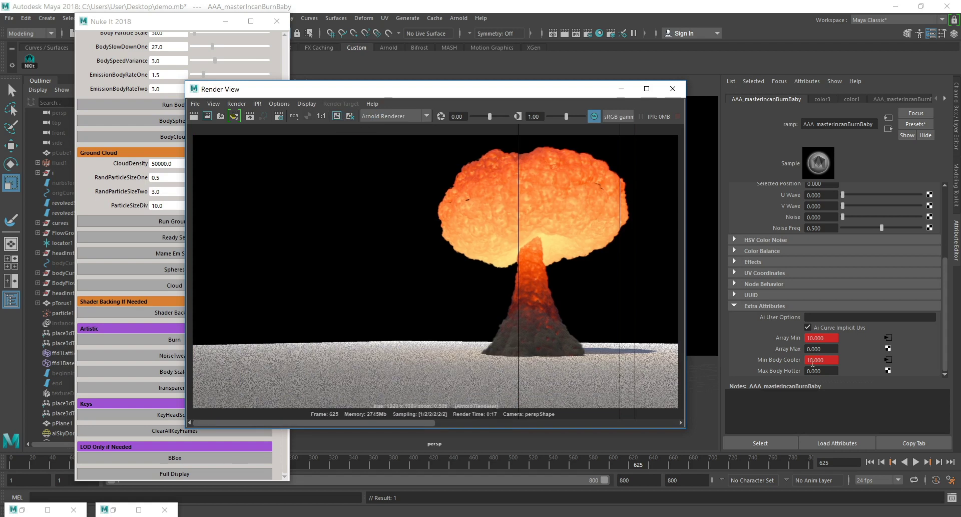
Change the value of Array Min's frame 625 key to 12 in its animation curve.
left_click(888, 339)
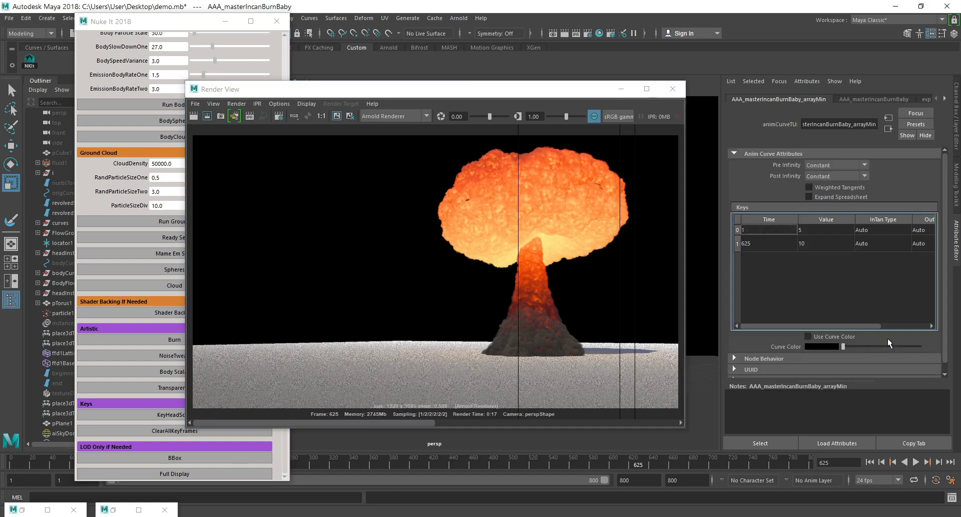
double_click(812, 245)
type("1")
left_click(910, 276)
double_click(824, 243)
type("1")
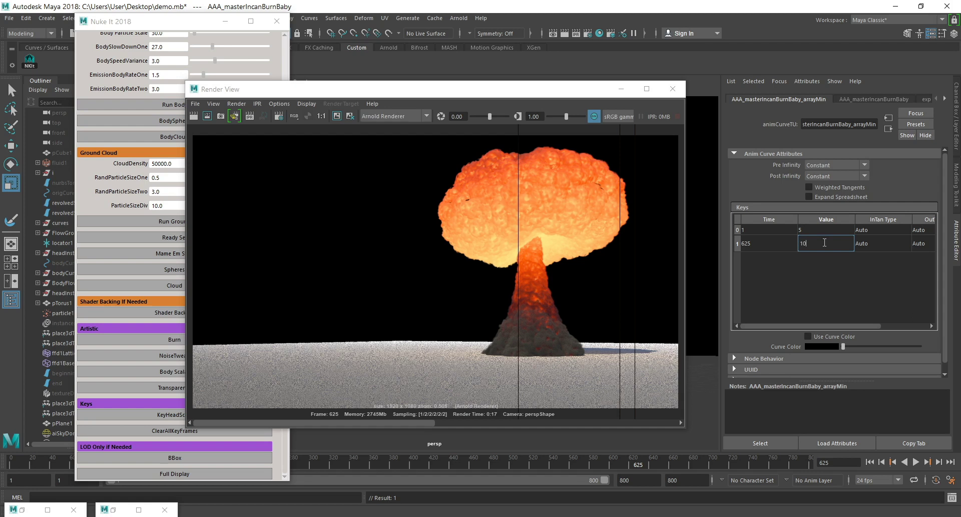
type("2")
key("Return")
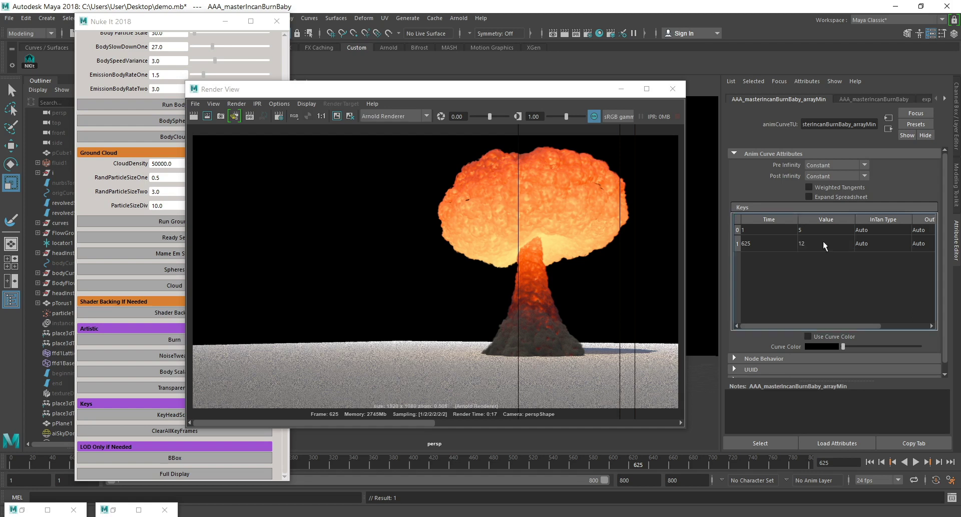
left_click(890, 130)
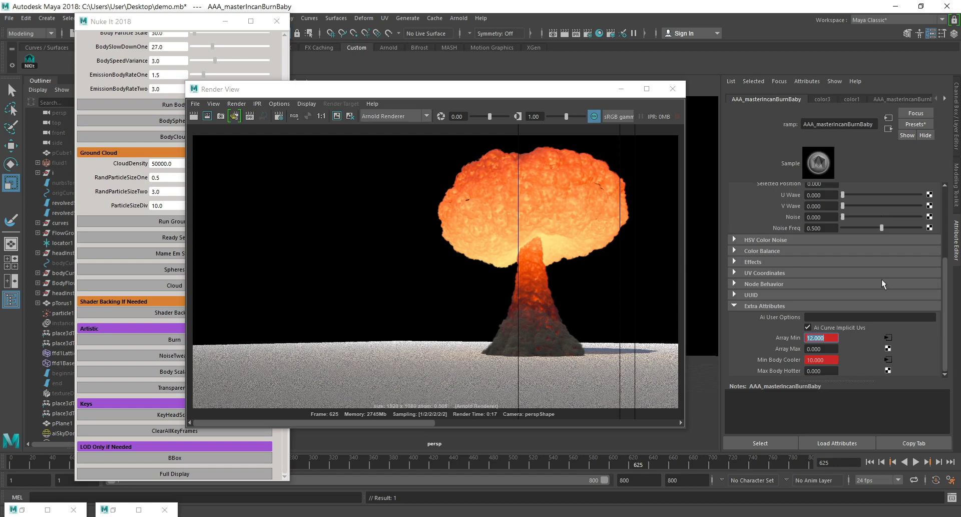
Change the value of Min Body Cooler's frame 625 key to 12 in its animation curve.
left_click(885, 359)
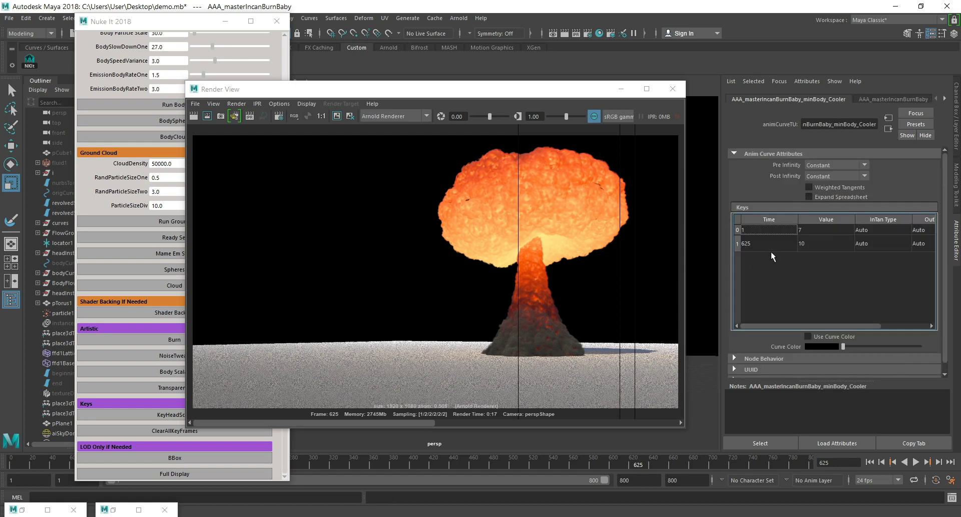
double_click(821, 243)
type("12")
key("Return")
left_click(889, 129)
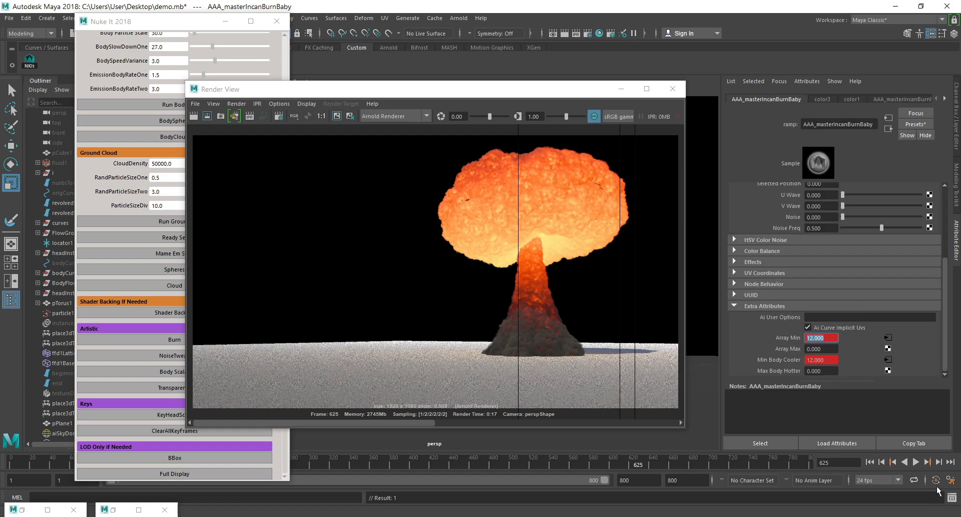
Advance the timeline to frame 626 and render the mushroom cloud again.
left_click(939, 463)
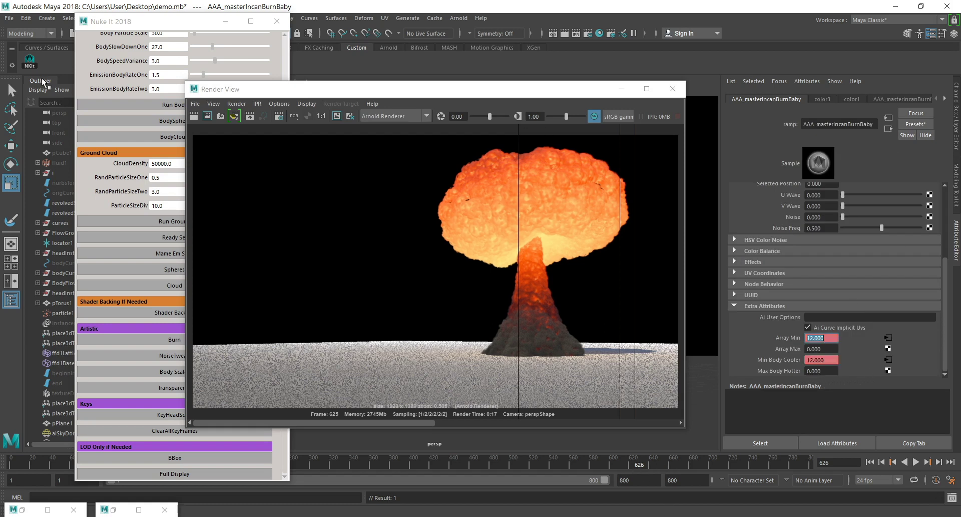
left_click(196, 115)
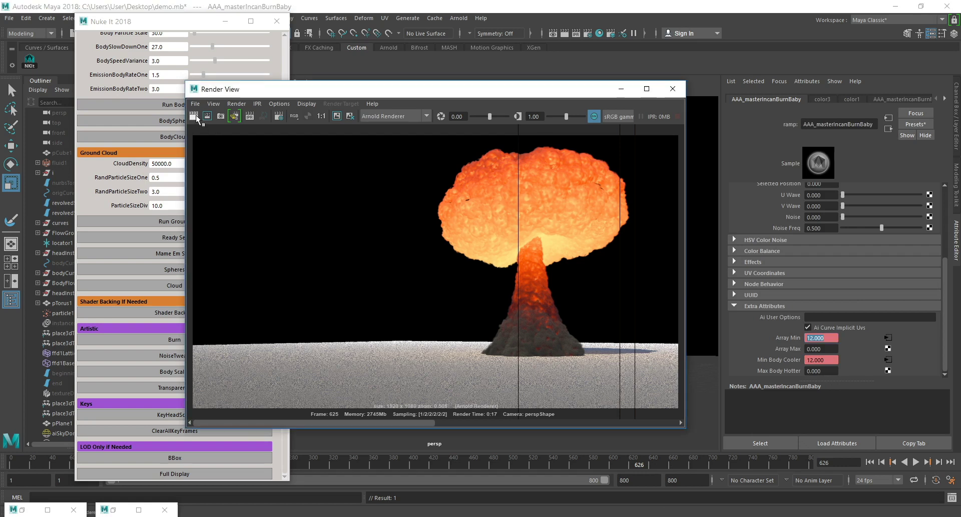
left_click(197, 115)
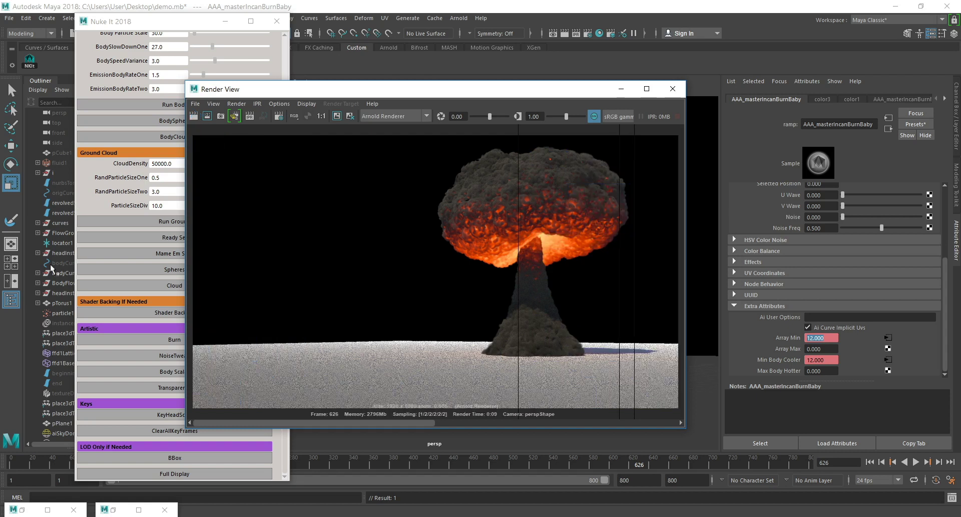
Select the sky dome light aiSkyDomeLight1, open its Exposure for editing, and save the scene.
scroll(53, 403, "down", 1)
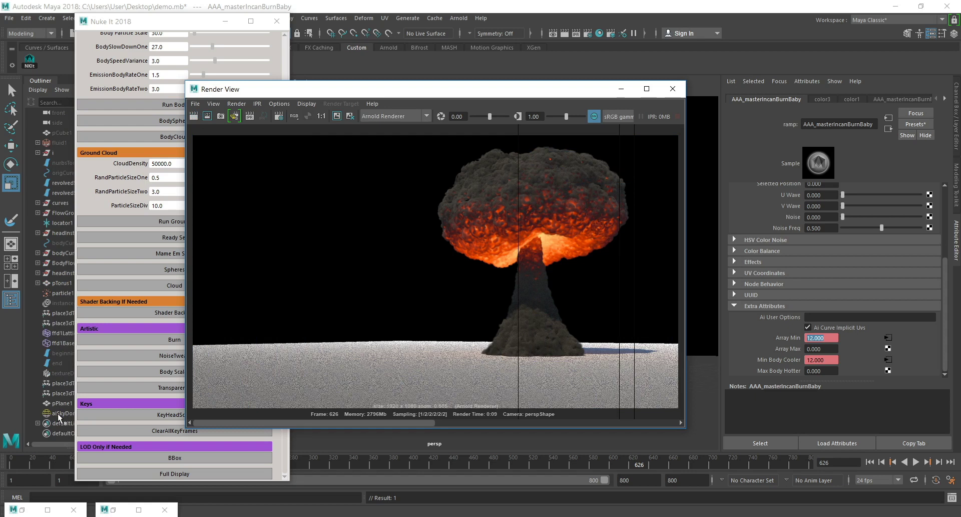
left_click(57, 413)
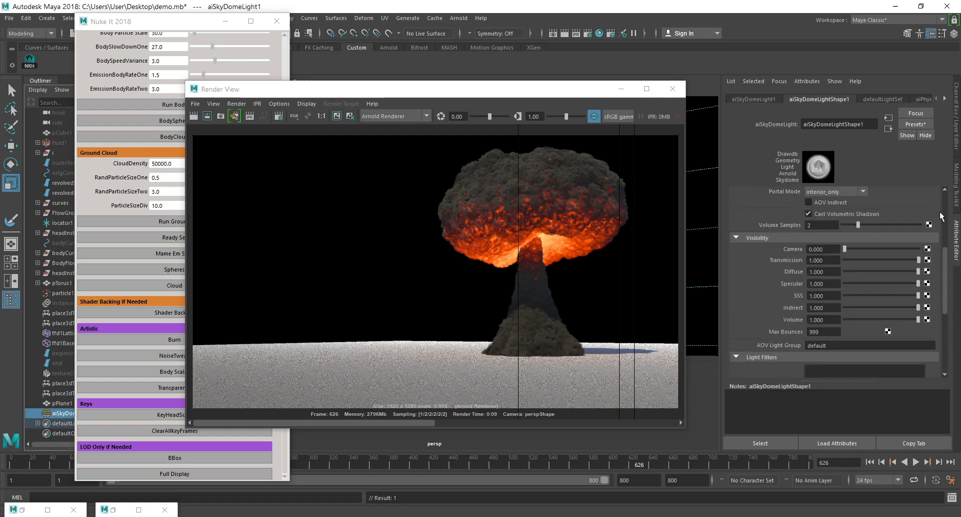
scroll(867, 256, "up", 3)
left_click_drag(825, 284, 799, 285)
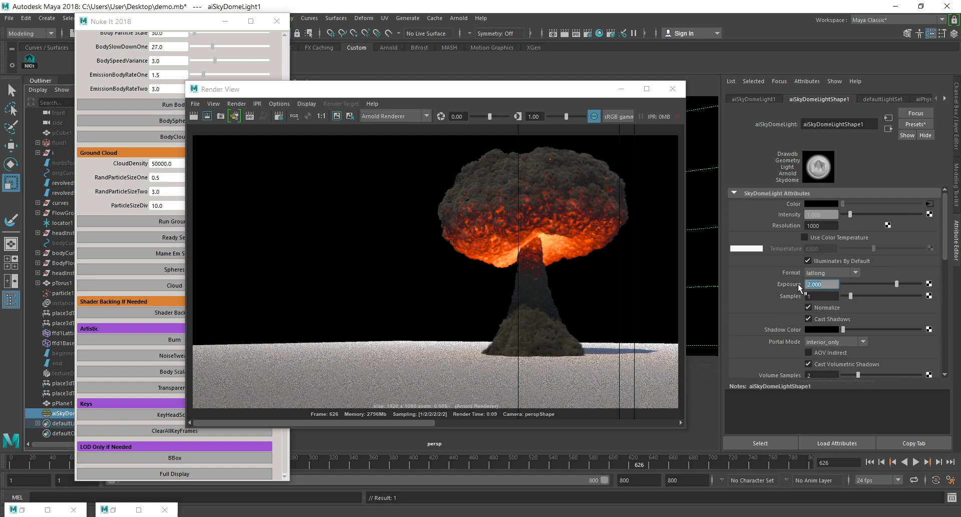
left_click(9, 18)
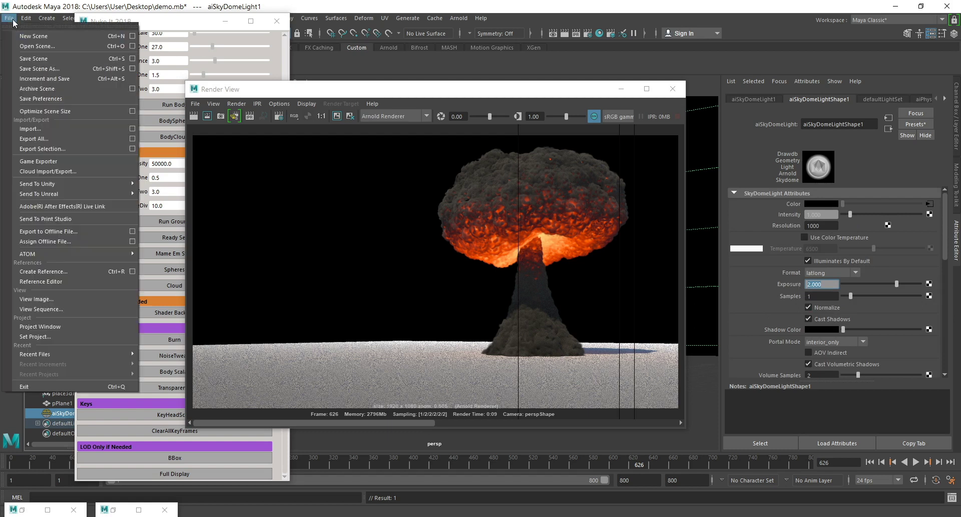
left_click(35, 59)
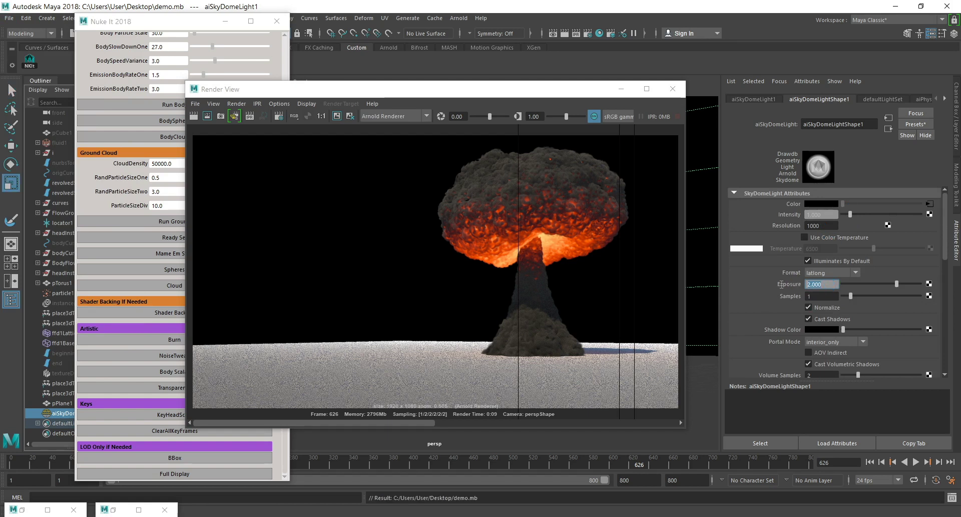
Set the sky dome light's Exposure to 4 and render frame 626.
type("4")
key("Return")
left_click(336, 115)
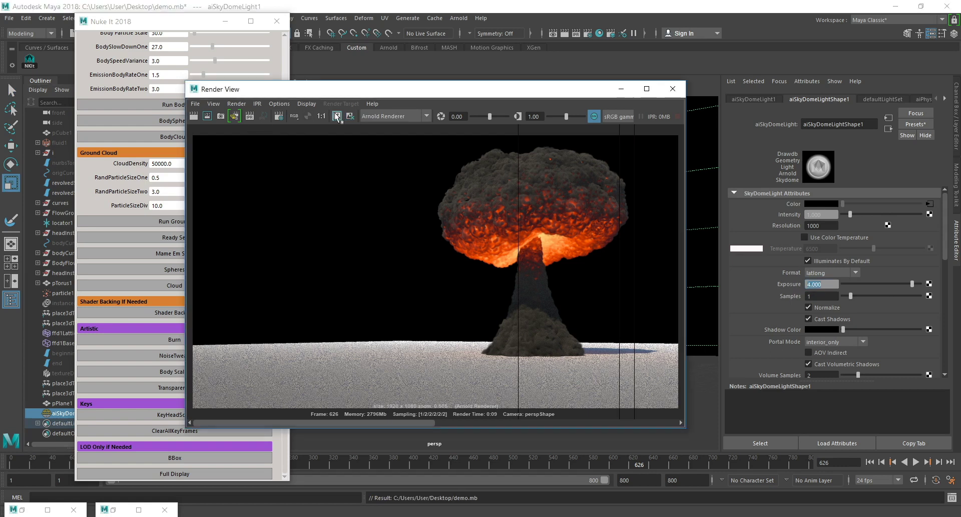
left_click(194, 116)
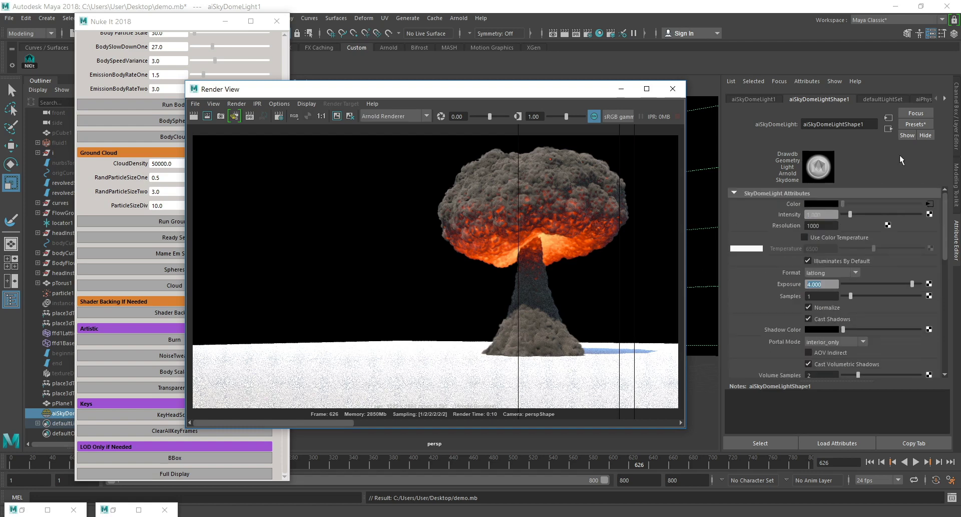
Set the Elevation of the physical sky feeding the sky dome light to 5 and render the frame again.
left_click(770, 100)
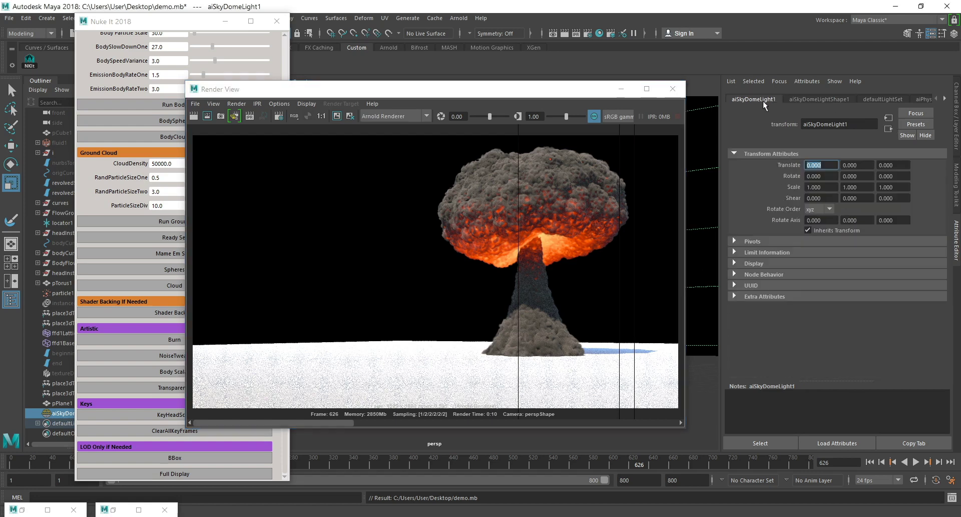
left_click(806, 98)
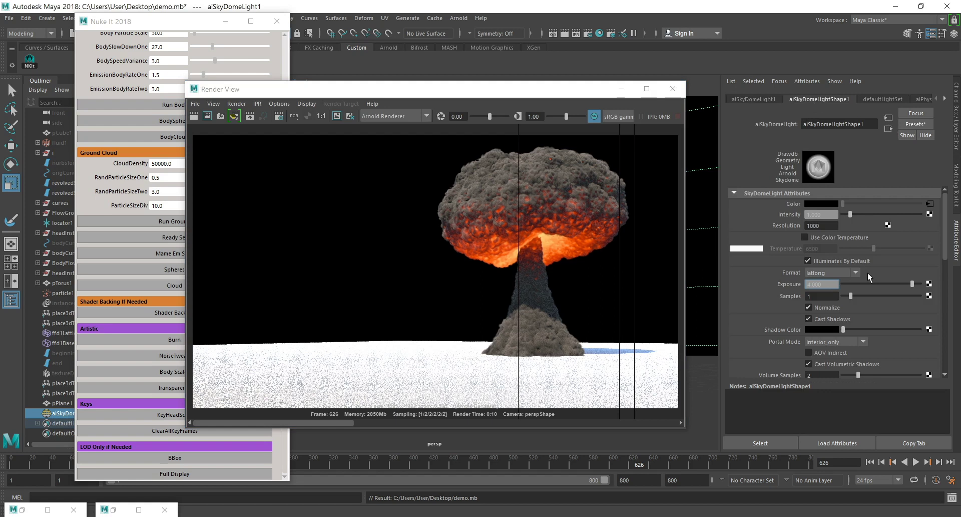
left_click(888, 120)
key("Tab")
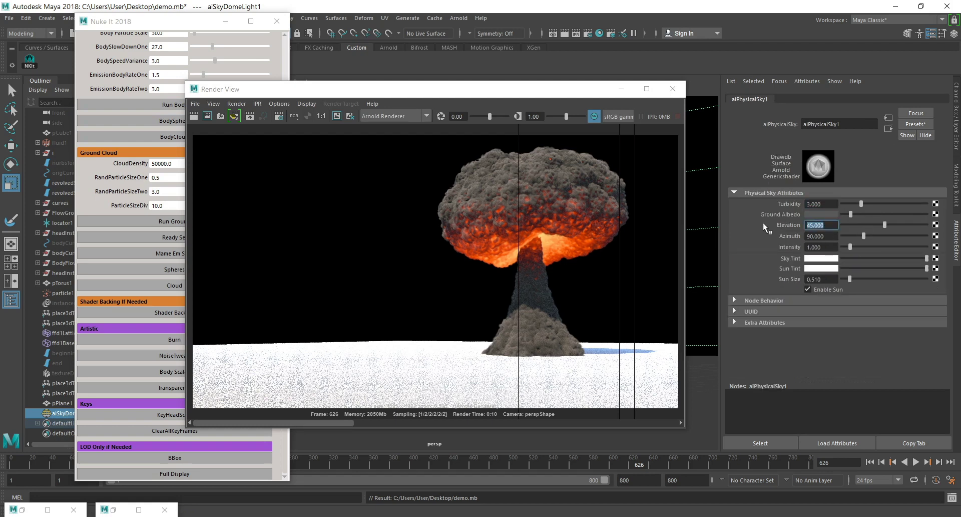
type("05")
key("Return")
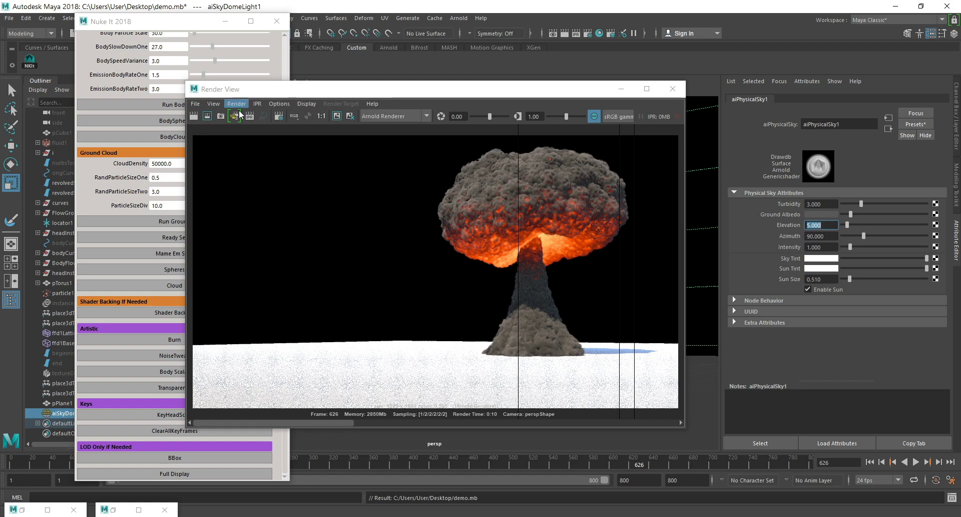
left_click(193, 116)
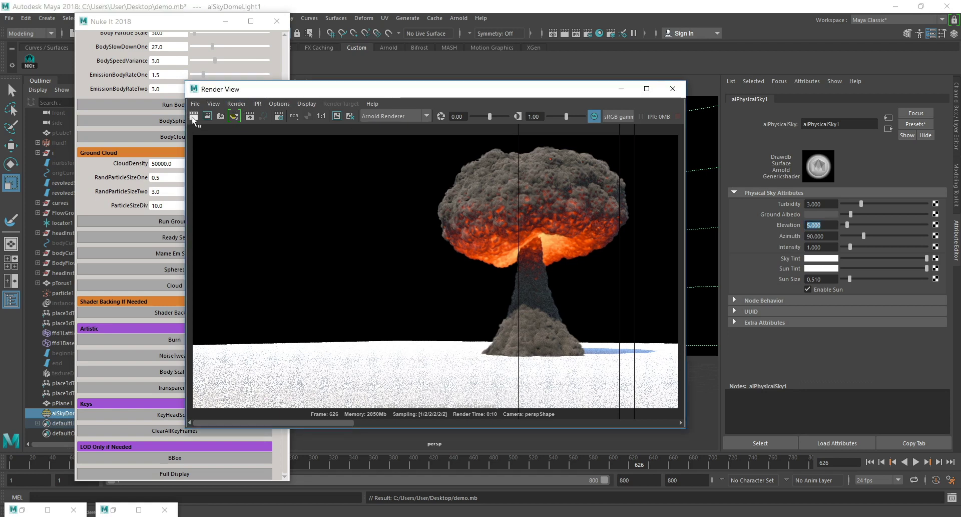
left_click(194, 117)
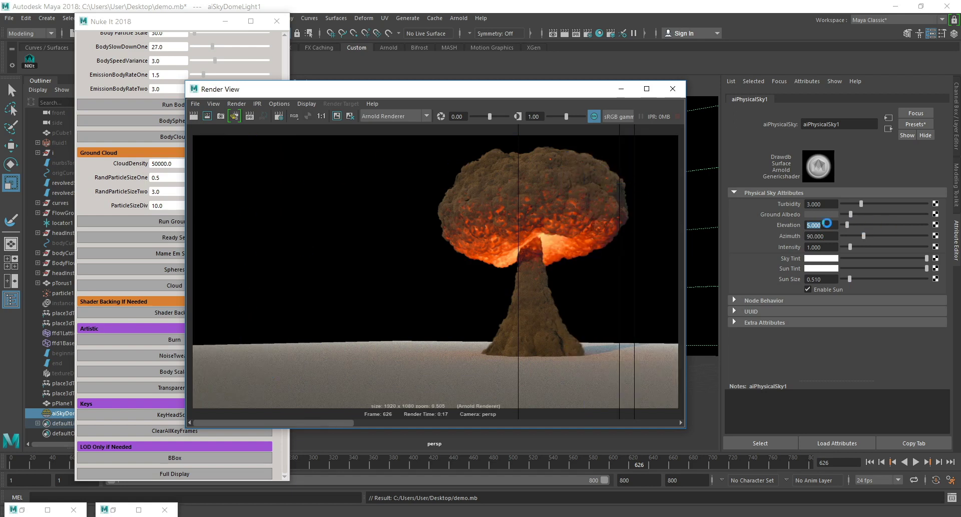
Start a live render of the scene in Arnold RenderView and move its window clear of the physical sky's attributes.
left_click_drag(829, 225, 785, 220)
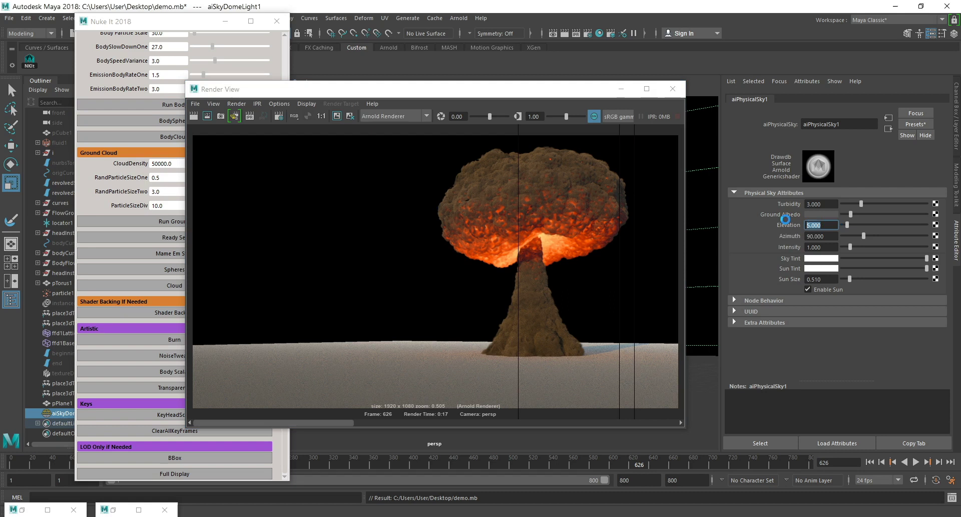
left_click(458, 18)
left_click(465, 36)
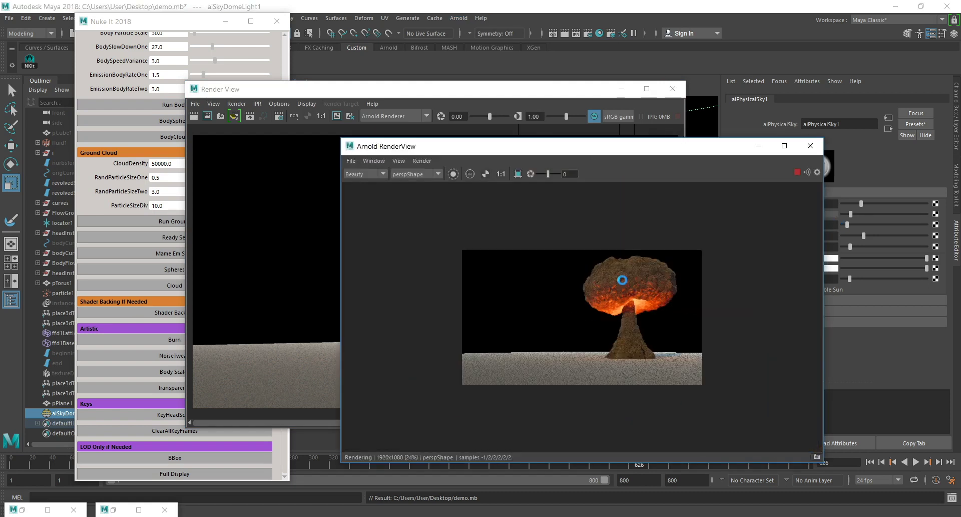
left_click_drag(671, 149, 541, 125)
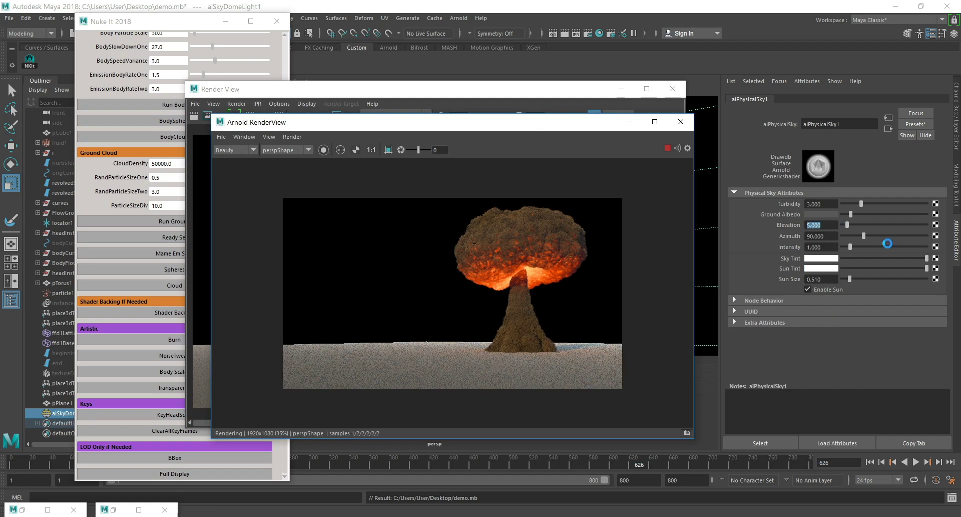
Adjust the physical sky's Elevation to about 11.93 during the live render, and close the Arnold RenderView.
left_click_drag(847, 225, 860, 224)
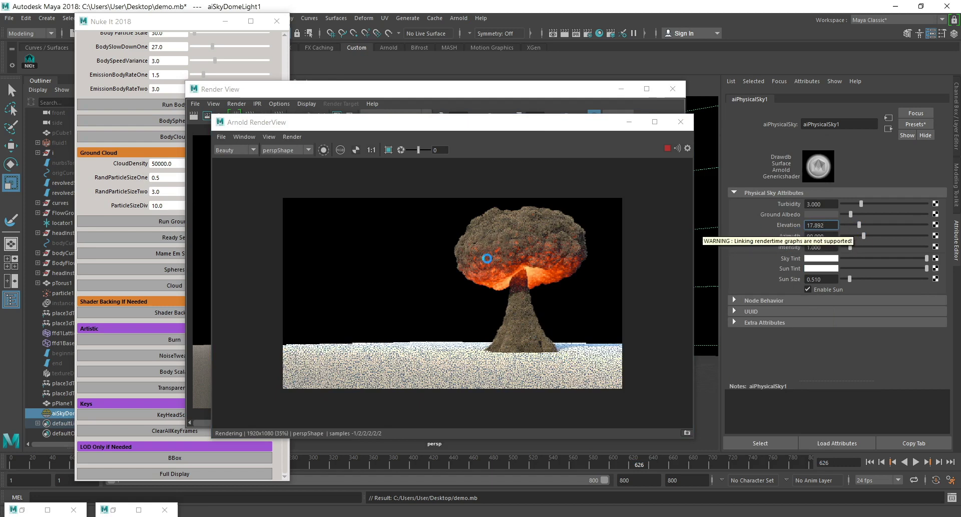
left_click_drag(859, 224, 852, 224)
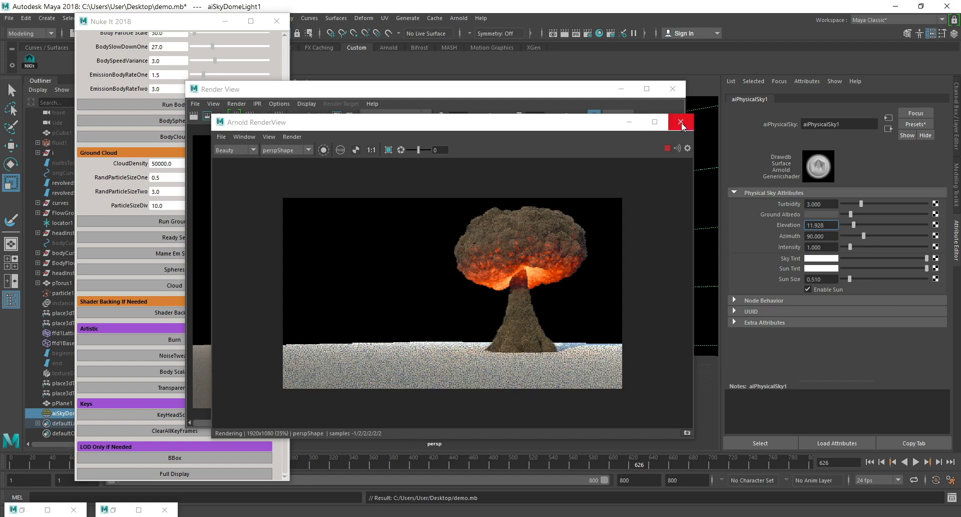
left_click(681, 123)
Clear the Render View away from the viewport and rotate the sky dome light around its vertical axis.
left_click(621, 88)
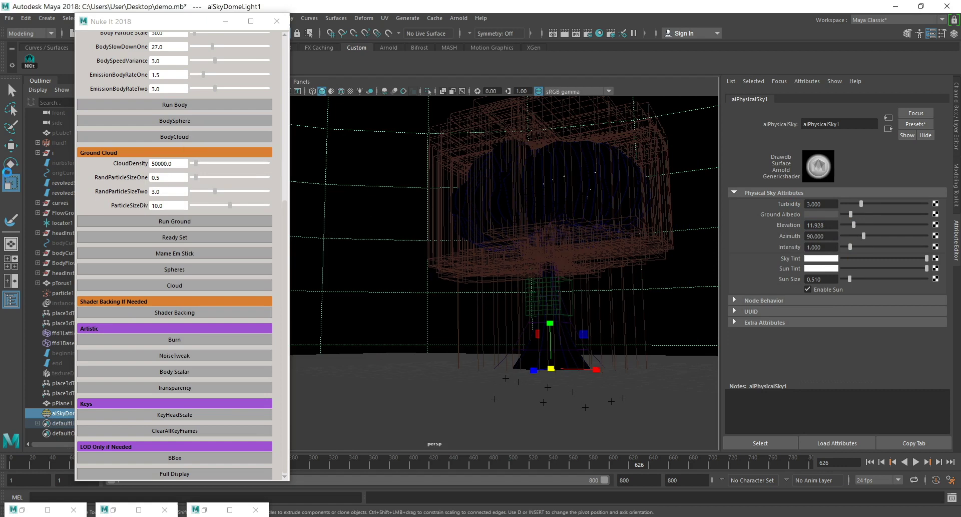
key("e")
left_click_drag(524, 366, 495, 366)
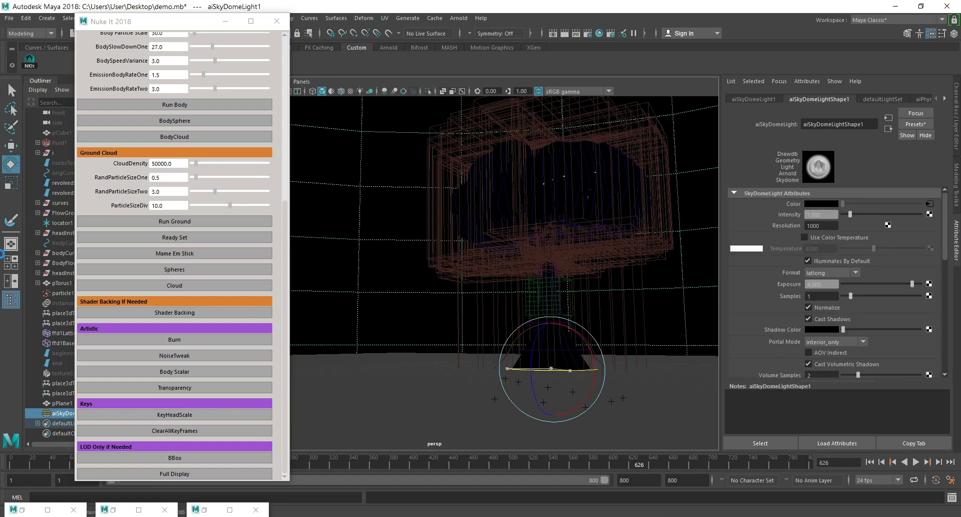
Bring back the Render View window and keep its current frame 626 image for comparison.
left_click(17, 508)
left_click(24, 511)
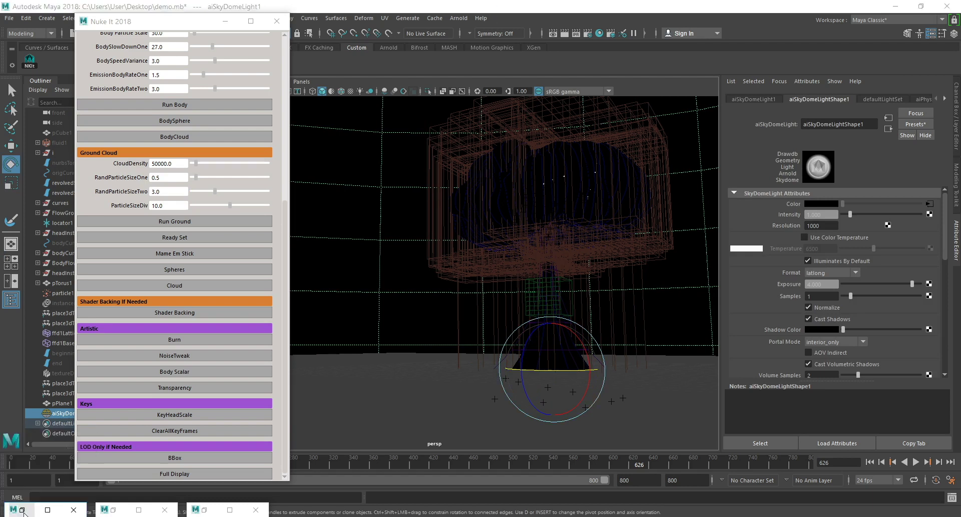
left_click(675, 175)
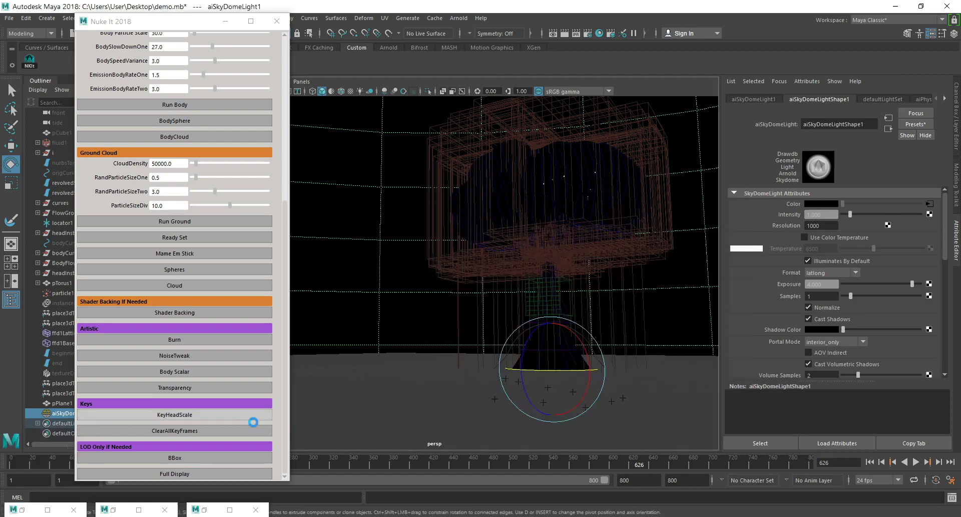
left_click(205, 509)
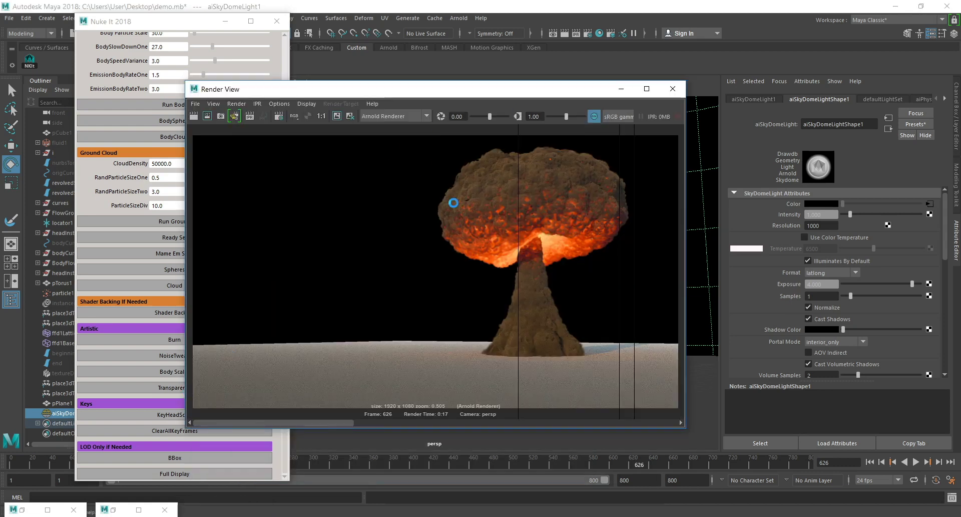
left_click(336, 115)
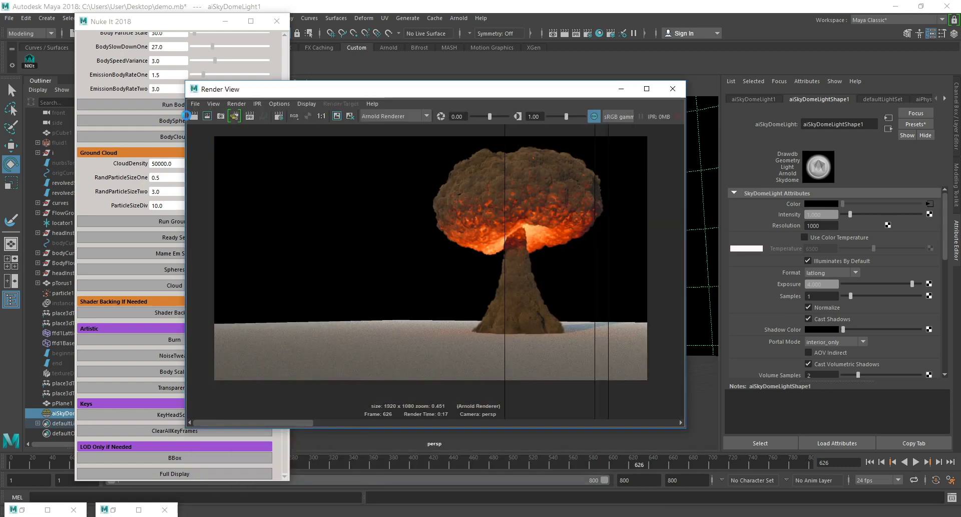
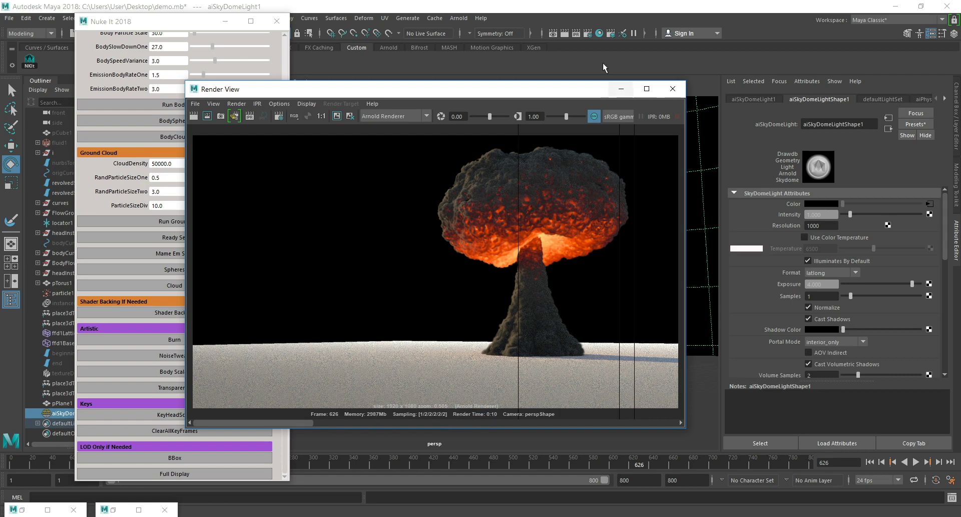
Render the current frame again, reposition the Render View window to inspect the mushroom cloud, and clear the window away.
left_click(621, 89)
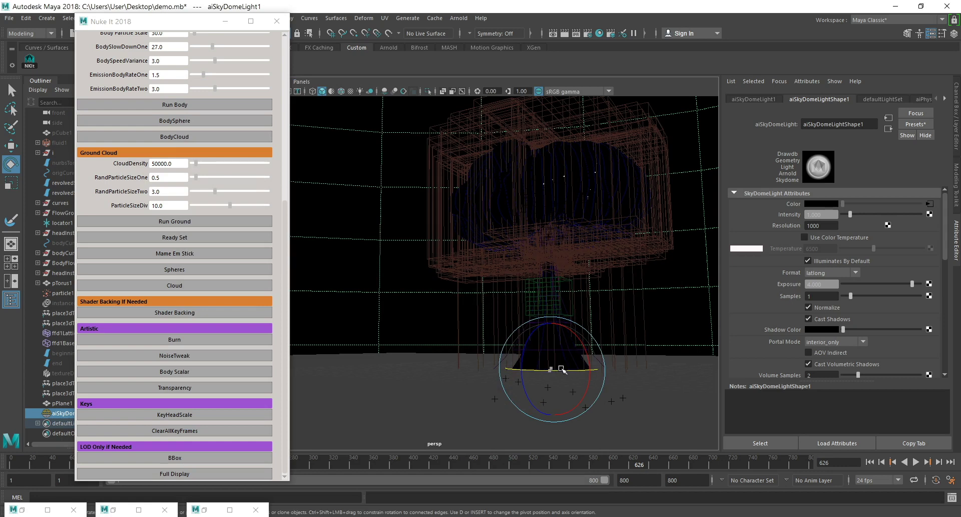
left_click(565, 33)
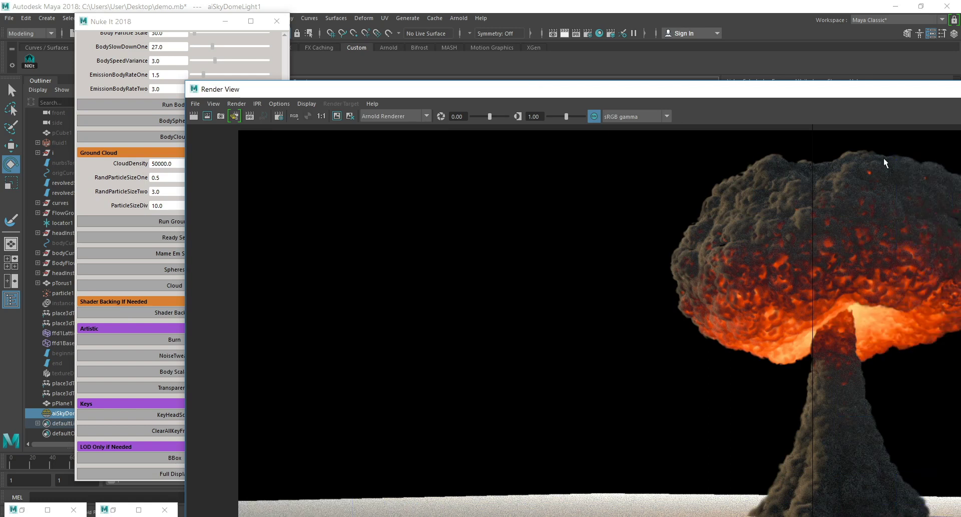
left_click_drag(878, 88, 676, 74)
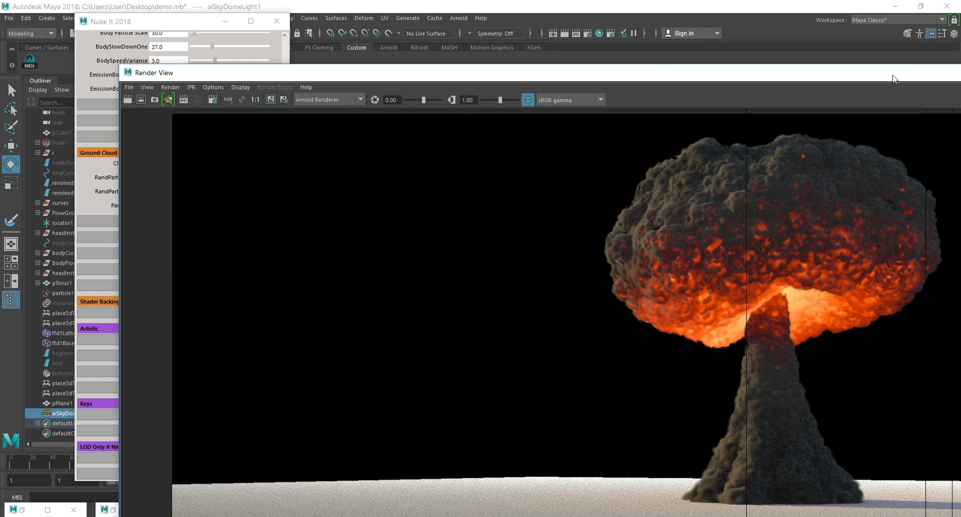
left_click_drag(897, 74, 608, 76)
left_click(729, 71)
Move the Nuke It 2018 window clear of the object list, select fluid1, and expand fluidShape1's Shading attributes.
left_click_drag(116, 22, 243, 36)
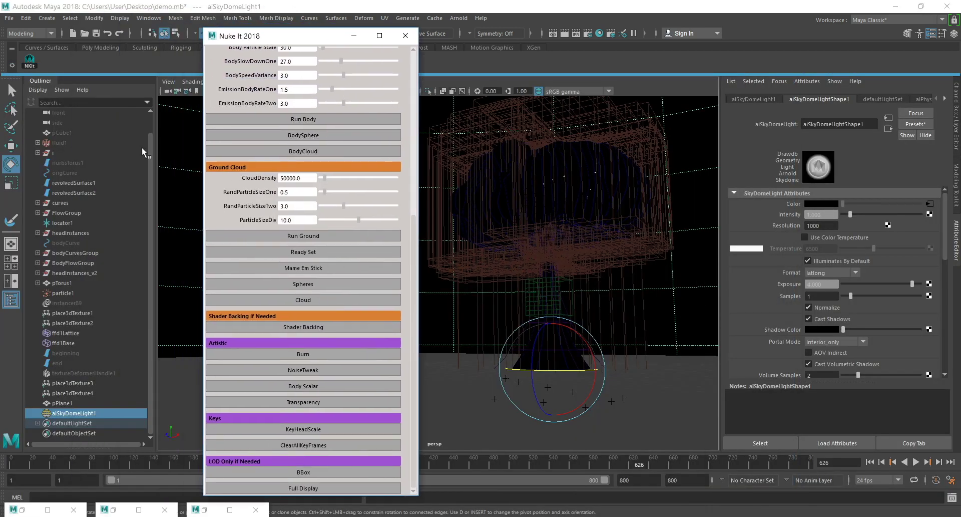
scroll(104, 167, "up", 2)
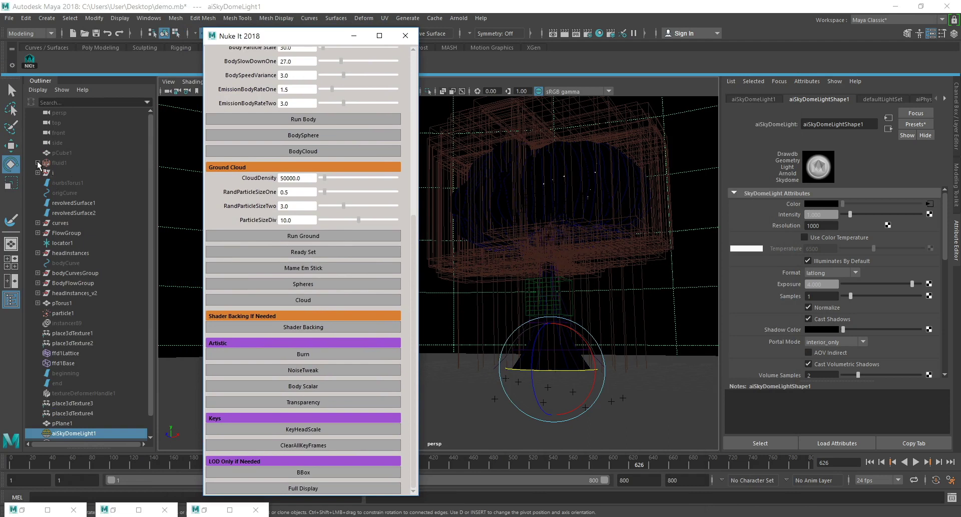
left_click(67, 165)
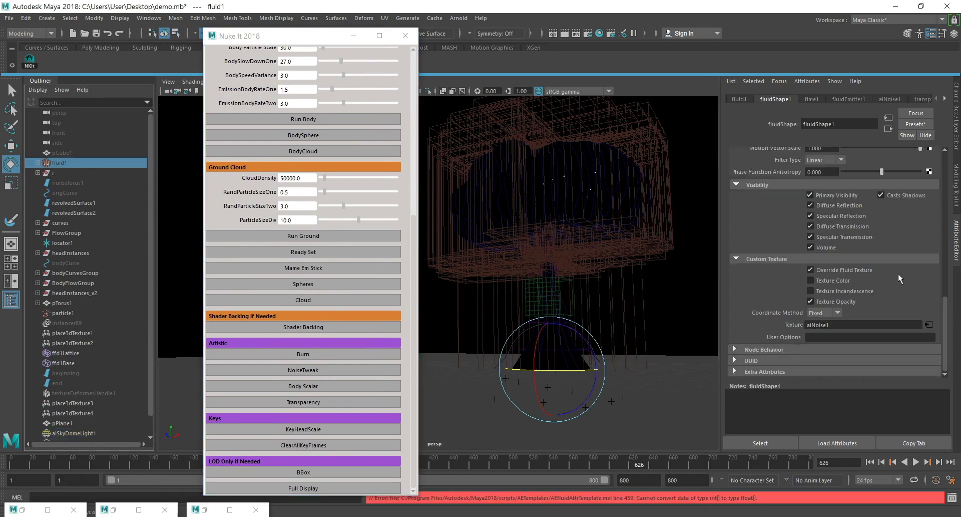
scroll(899, 240, "up", 10)
scroll(806, 335, "down", 10)
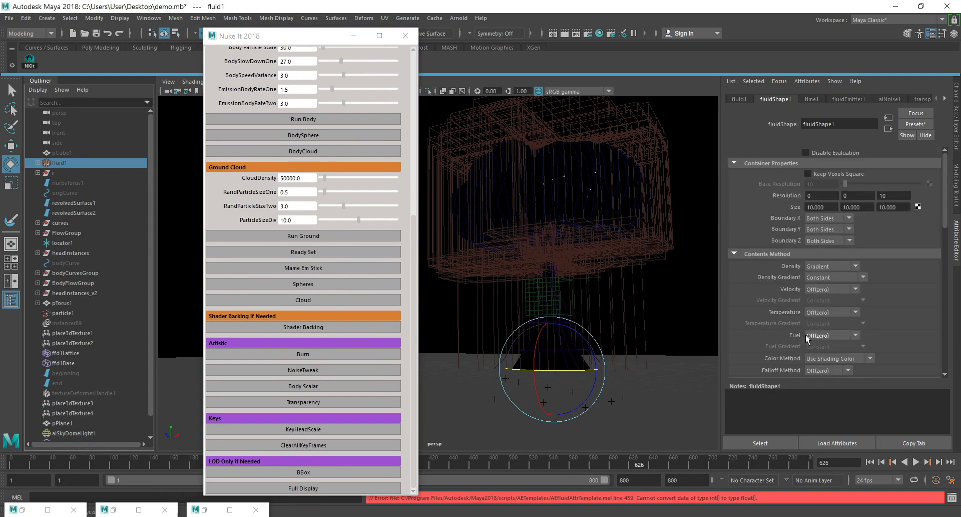
scroll(774, 260, "up", 3)
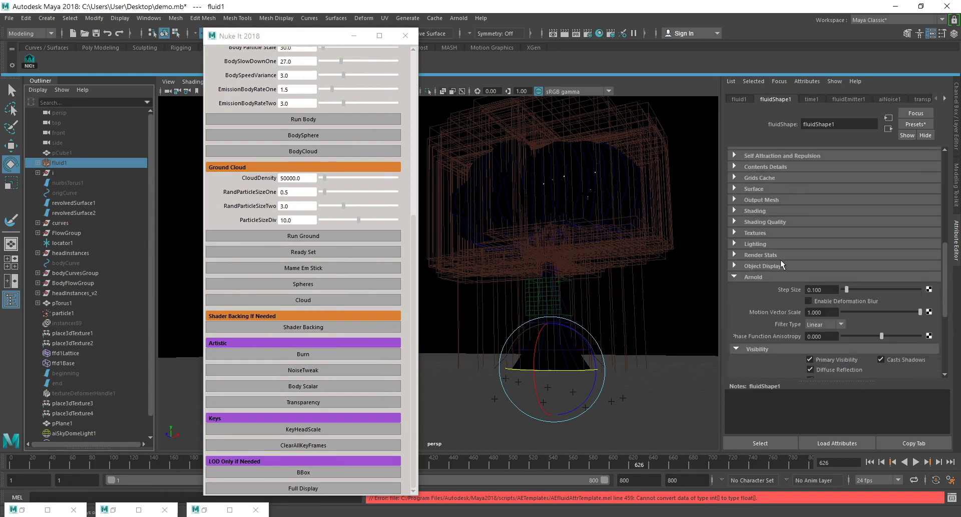
left_click(755, 211)
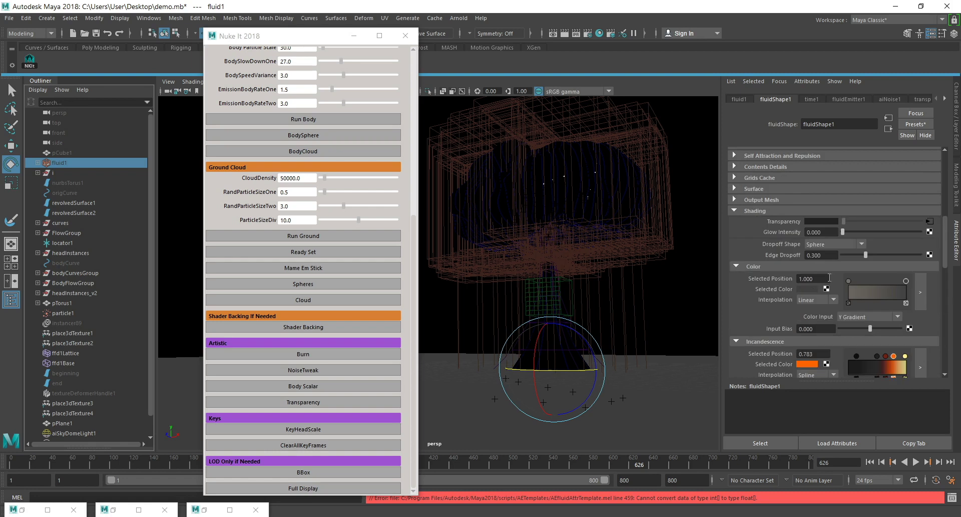
Set a key at frame 626 on the position of the yellow marker in the fluid's Incandescence ramp.
left_click(905, 356)
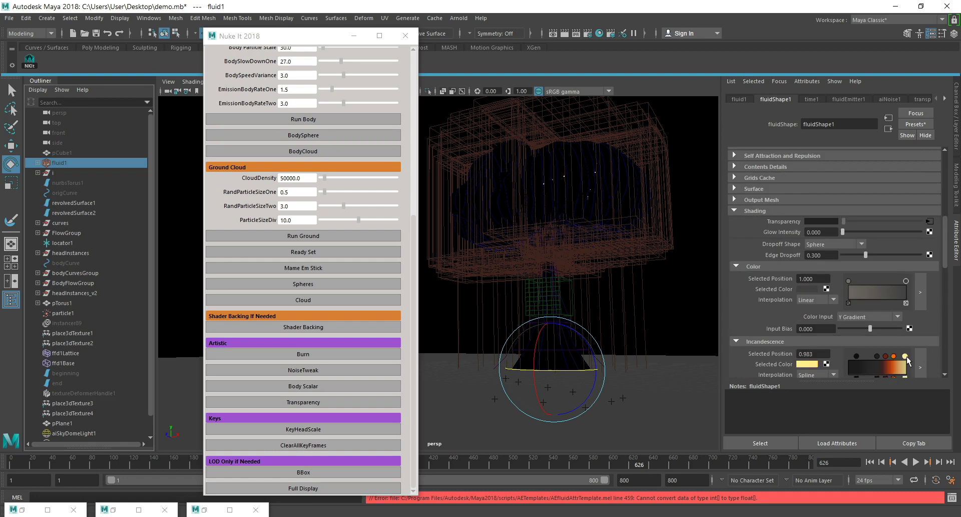
right_click(773, 365)
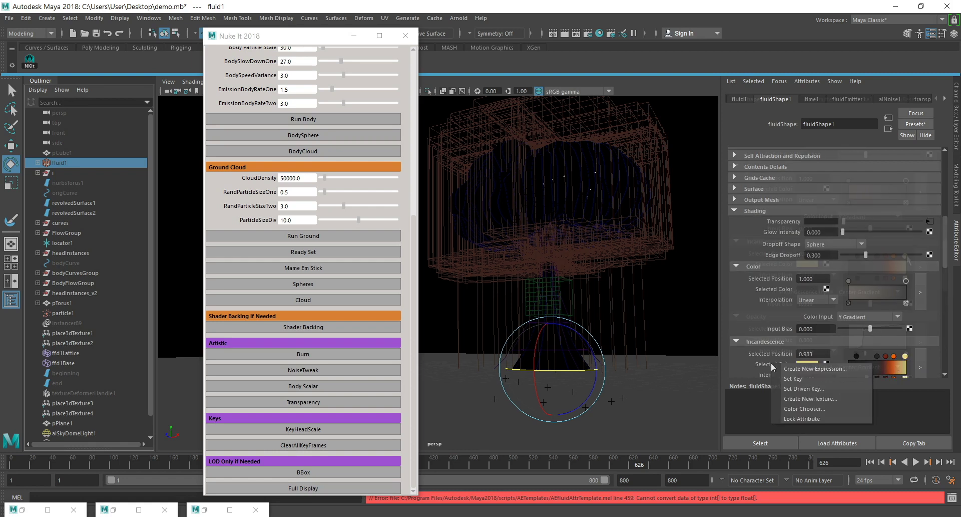
scroll(776, 251, "down", 3)
right_click(771, 254)
left_click(807, 265)
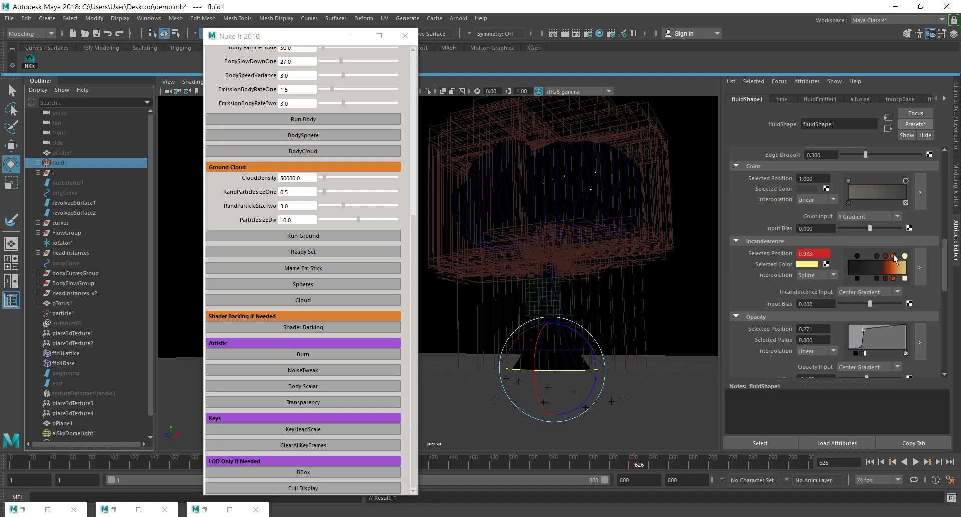
Key the Selected Position of the orange and dark red Incandescence markers at frame 626.
key("ctrl+z")
right_click(777, 251)
left_click(804, 269)
left_click(885, 256)
right_click(775, 253)
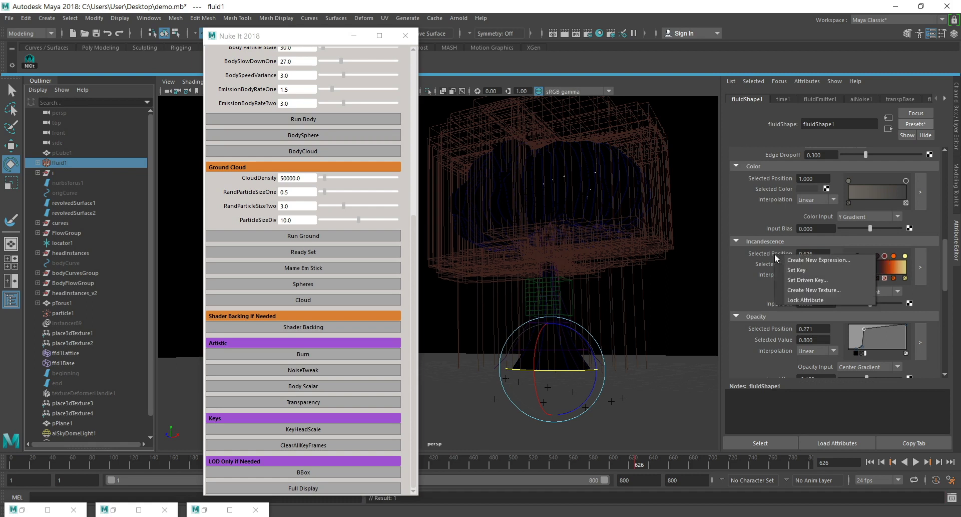
left_click(826, 269)
Key the Selected Position of the two dark Incandescence markers at frame 626.
left_click(877, 256)
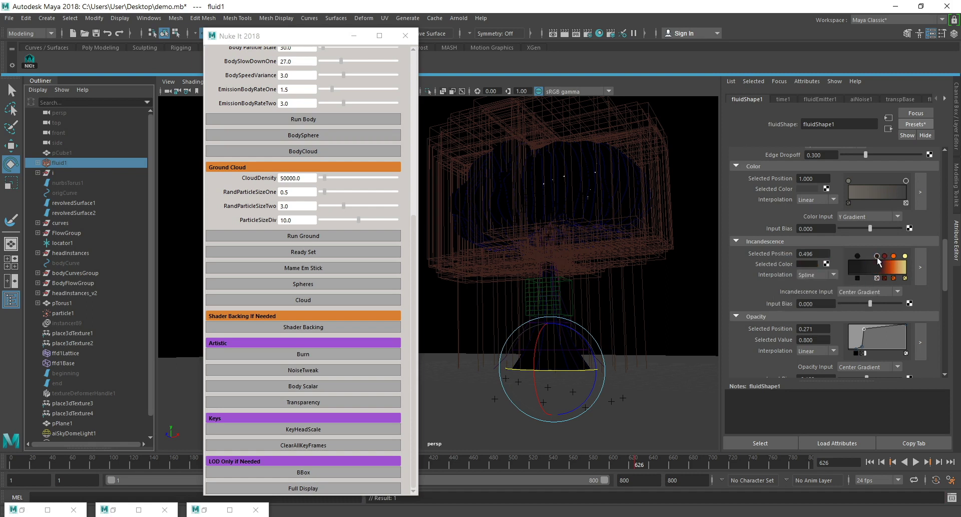
right_click(771, 254)
left_click(835, 263)
left_click(857, 253)
right_click(770, 251)
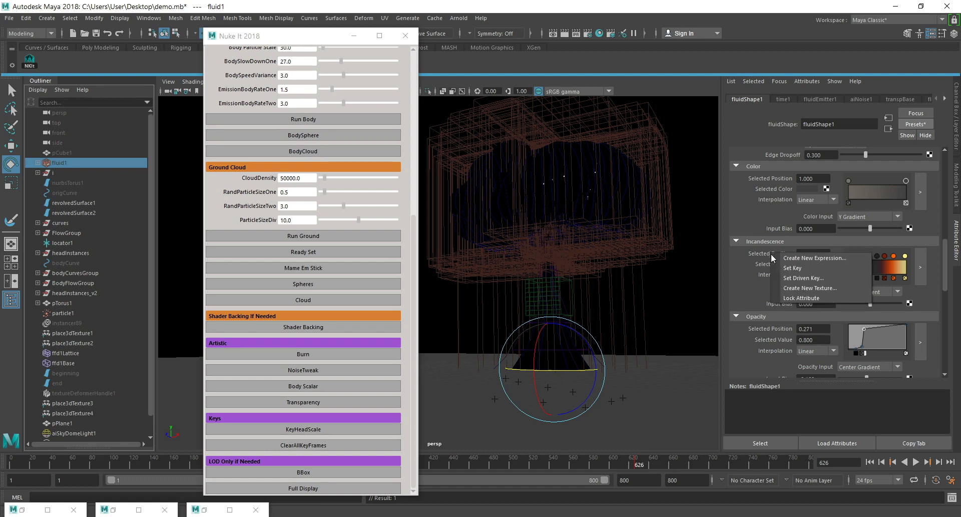
left_click(796, 263)
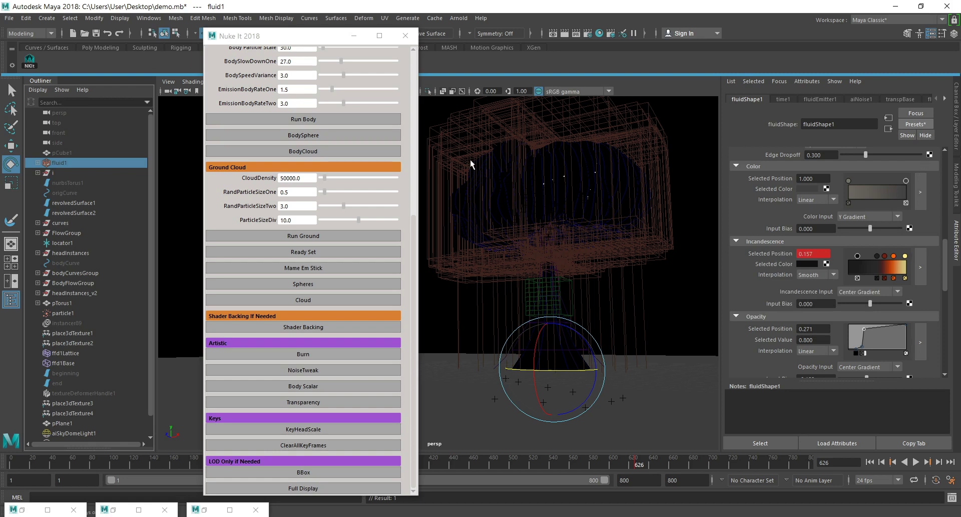
Check each Incandescence marker for a position key, view the yellow marker's position animation curve, and return to fluidShape1.
left_click(876, 255)
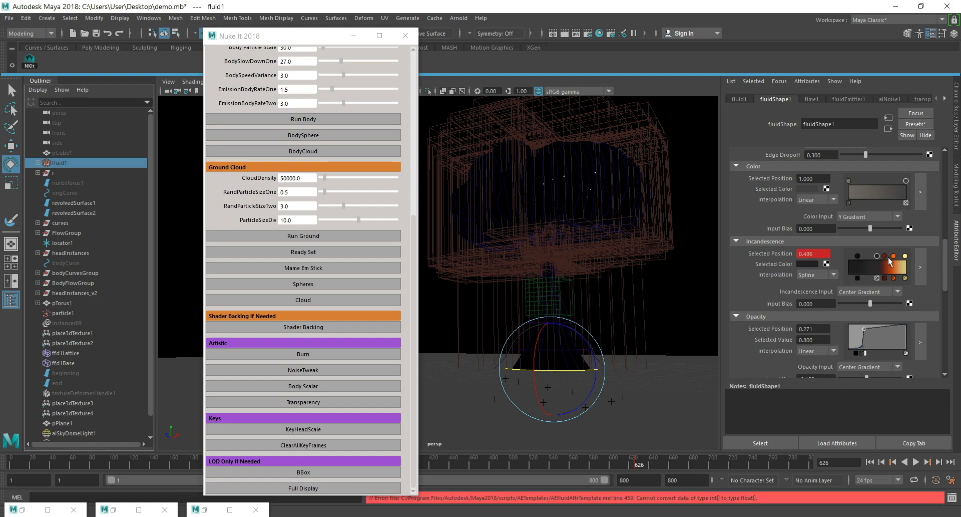
left_click(885, 256)
left_click(894, 256)
left_click(905, 257)
right_click(818, 254)
left_click(839, 260)
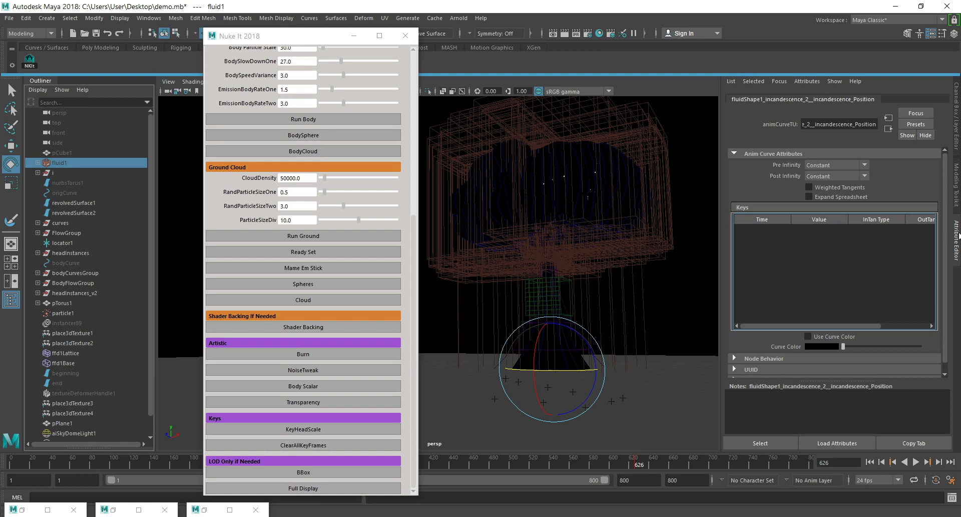
left_click(888, 129)
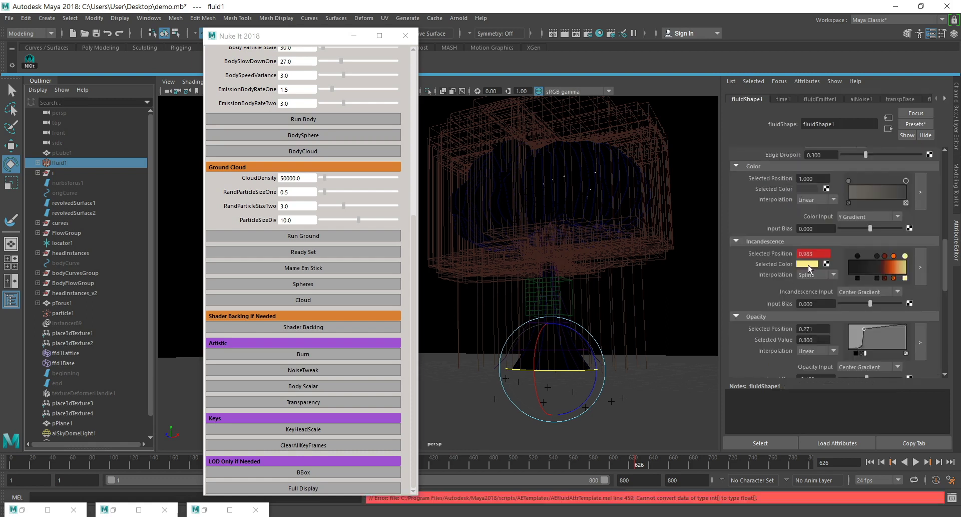
Reopen the yellow Incandescence marker's position curve to examine its key list, and go back to fluidShape1.
right_click(818, 254)
left_click(816, 254)
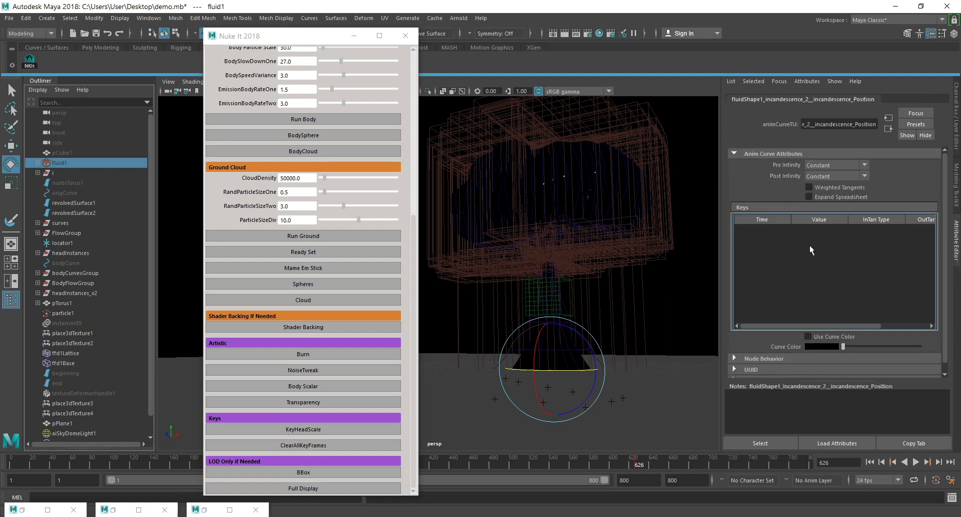
left_click(890, 129)
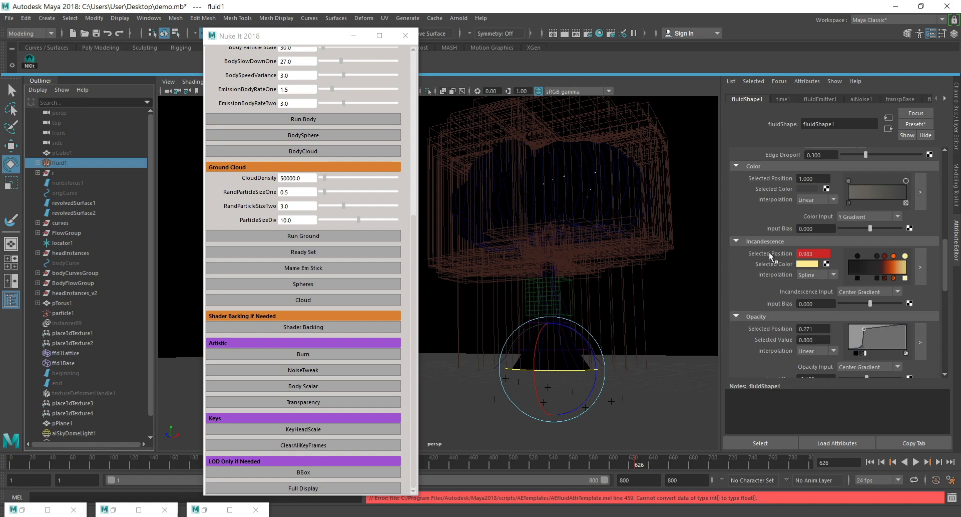
right_click(773, 252)
left_click(785, 260)
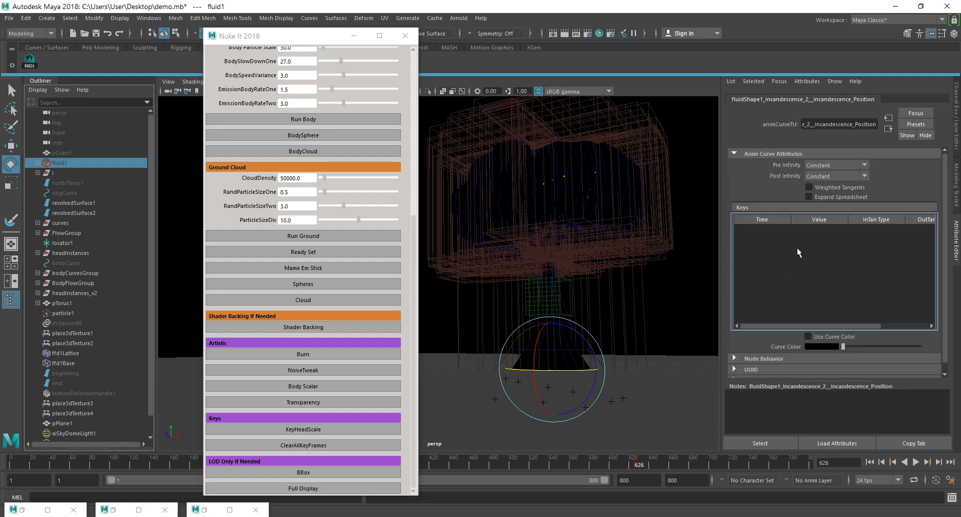
left_click(888, 128)
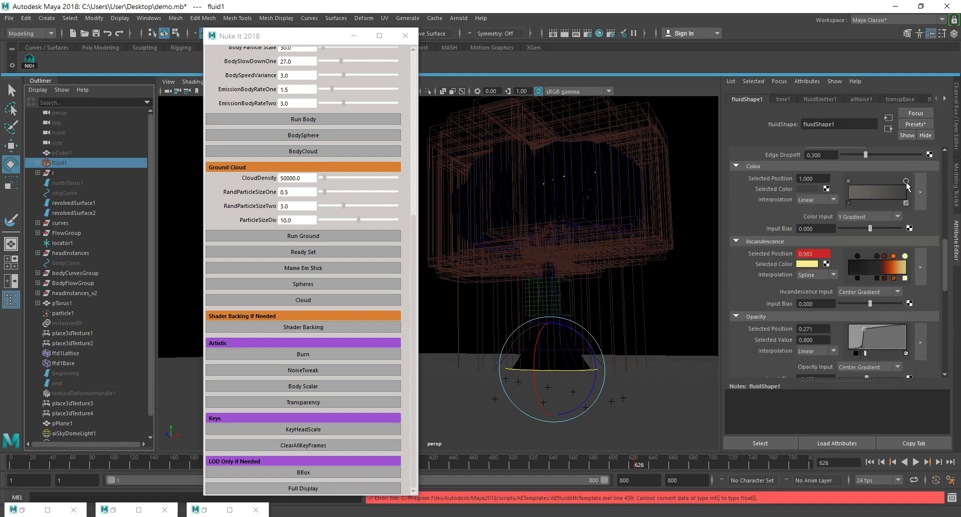
Inspect the position animation curves of the orange and dark red Incandescence markers, returning to fluidShape1 after each.
left_click(907, 273)
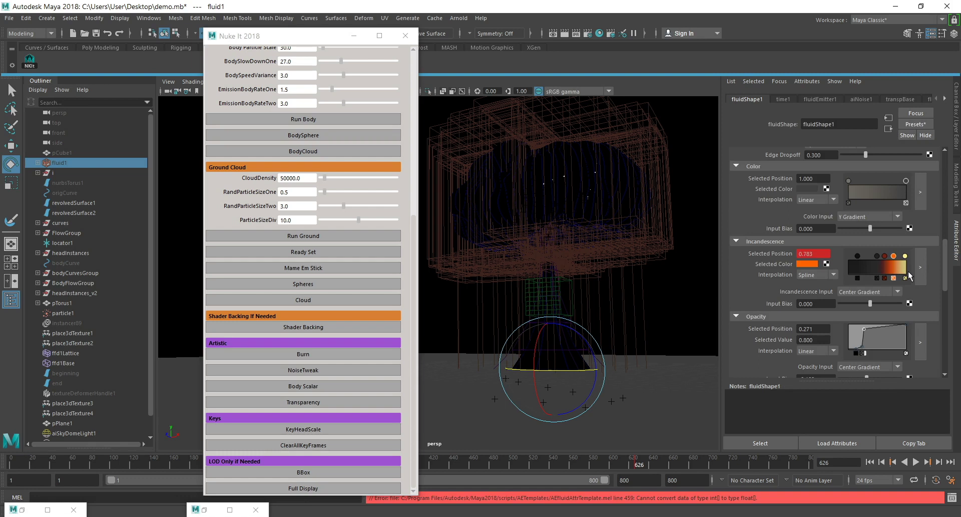
right_click(775, 254)
left_click(825, 260)
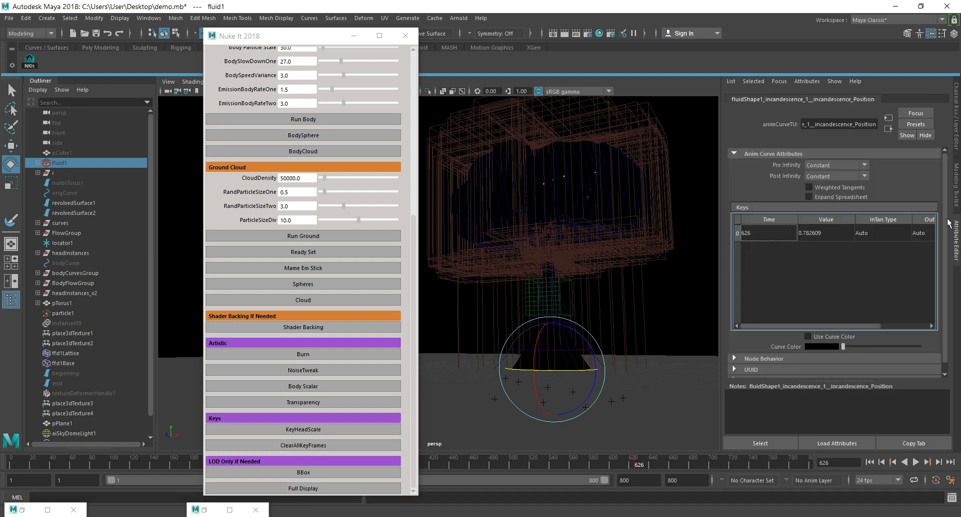
left_click(889, 129)
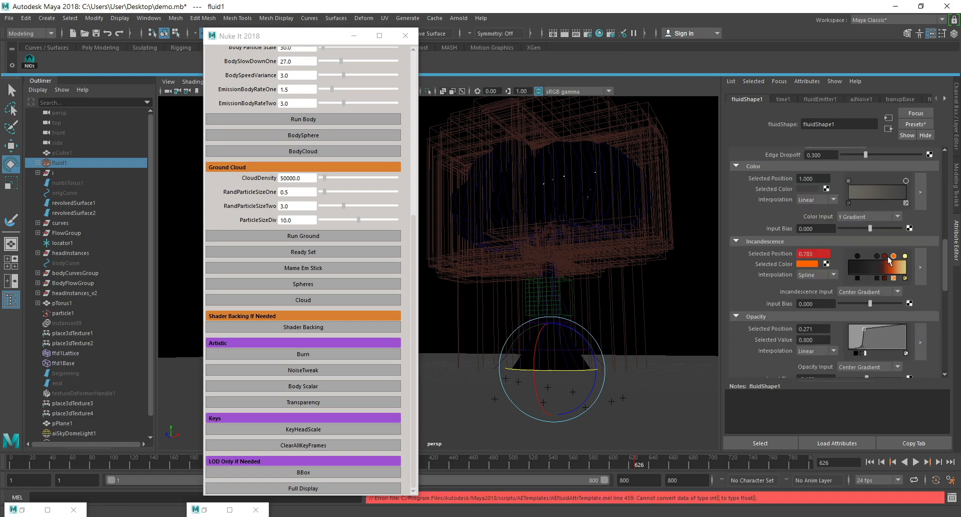
left_click(884, 256)
right_click(771, 254)
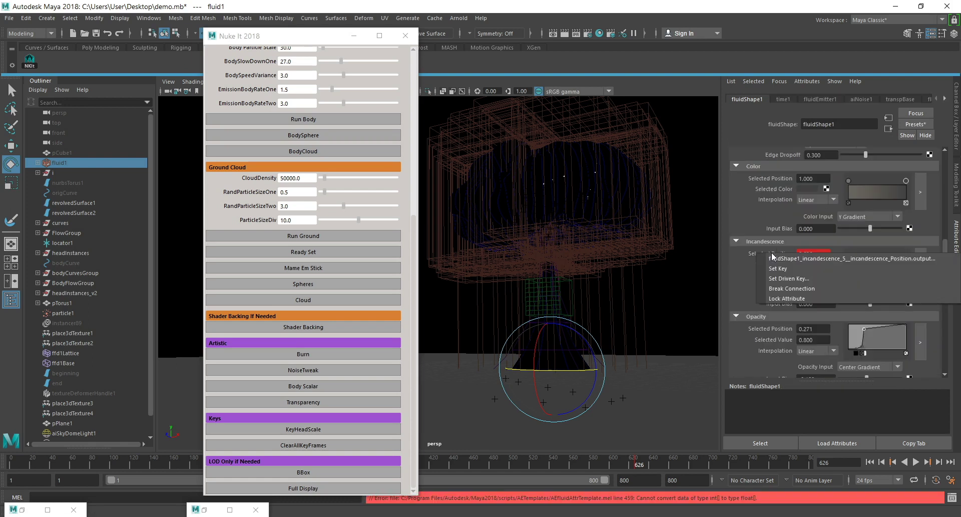
left_click(797, 260)
left_click(890, 129)
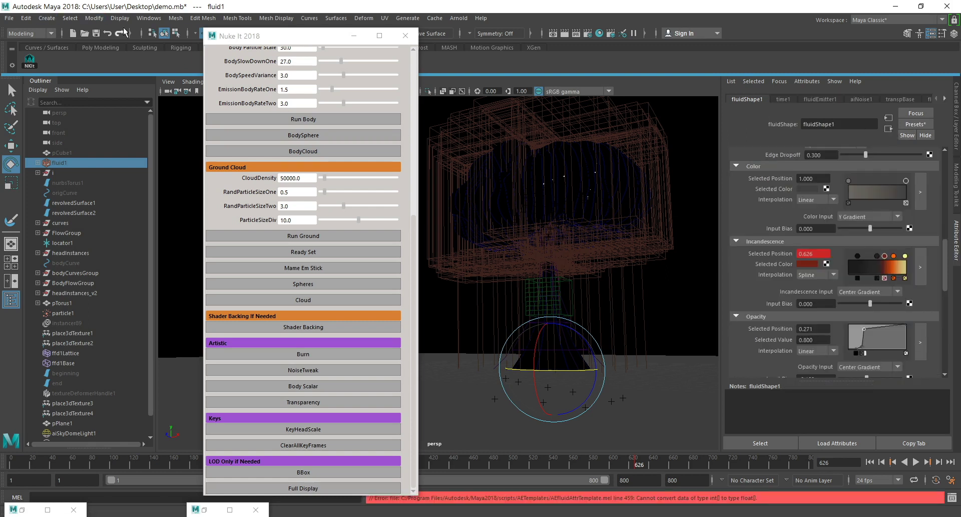
Open the Graph Editor and frame all five Incandescence position curves of fluidShape1.
left_click(149, 18)
mouse_move(174, 63)
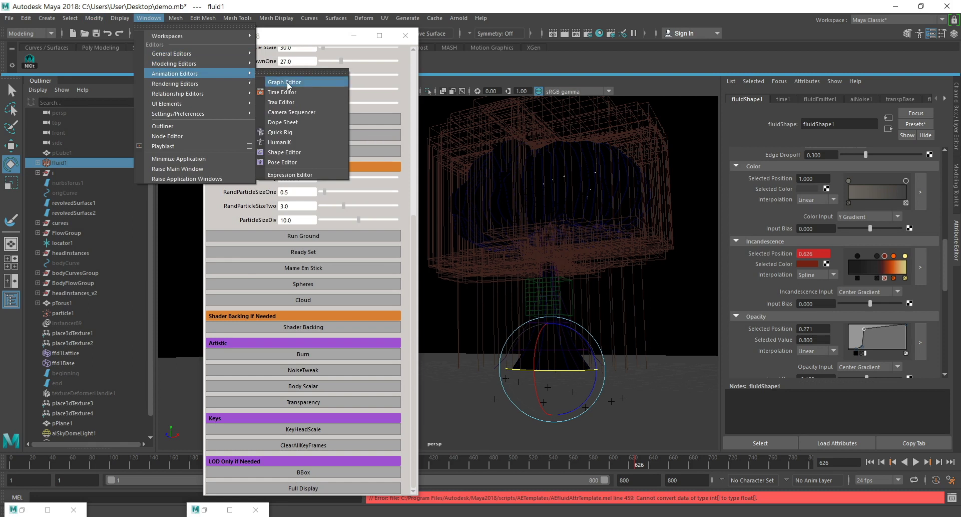
left_click(285, 82)
left_click(172, 250)
left_click(220, 270)
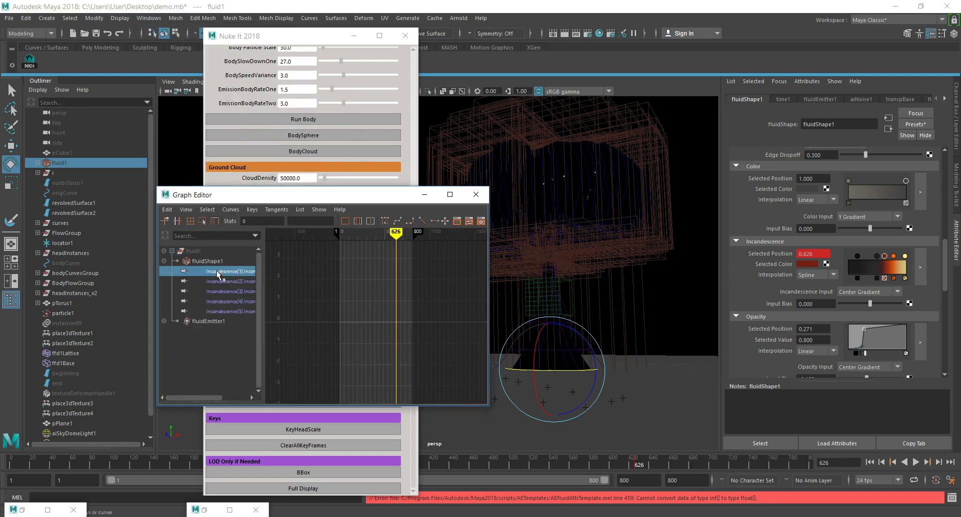
left_click(239, 313, "shift")
key("f")
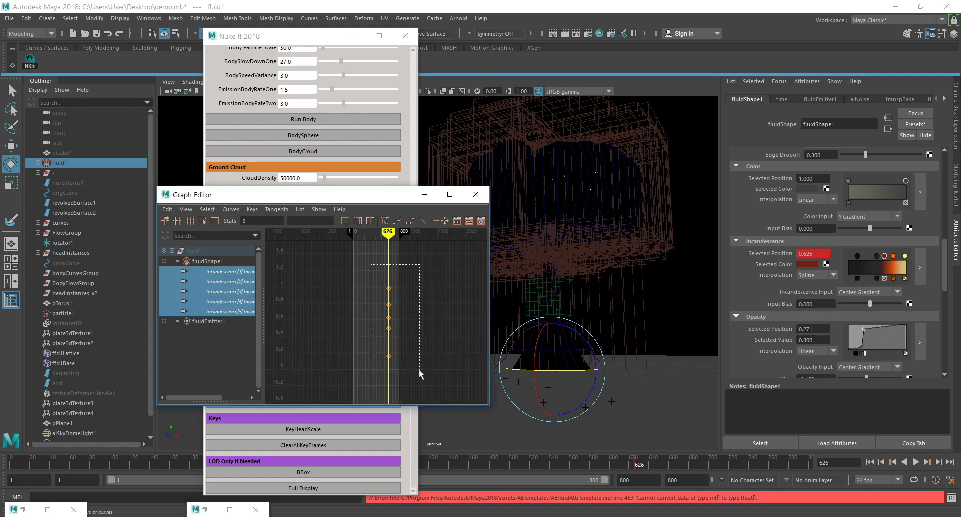
Move all five Incandescence position keys to frame 1 and minimize the Graph Editor.
left_click_drag(419, 369, 419, 369)
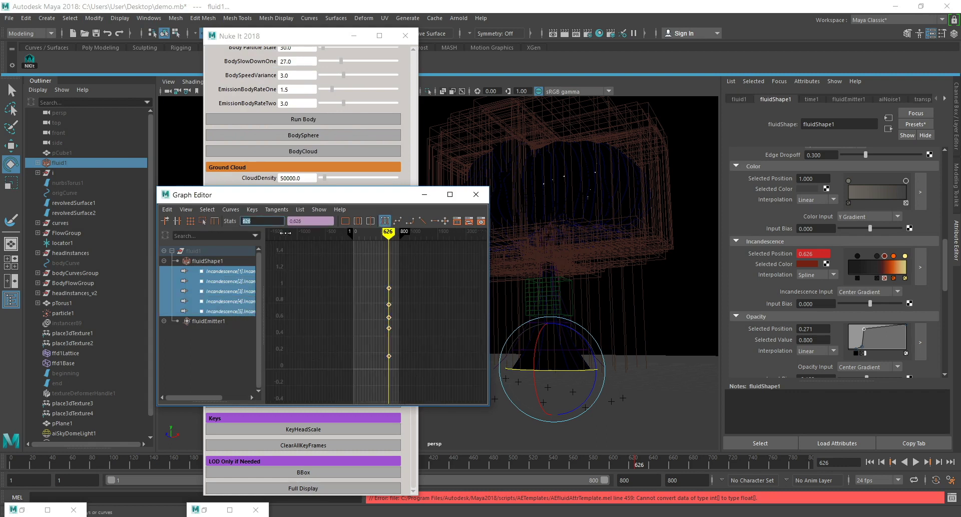
type("1")
key("Return")
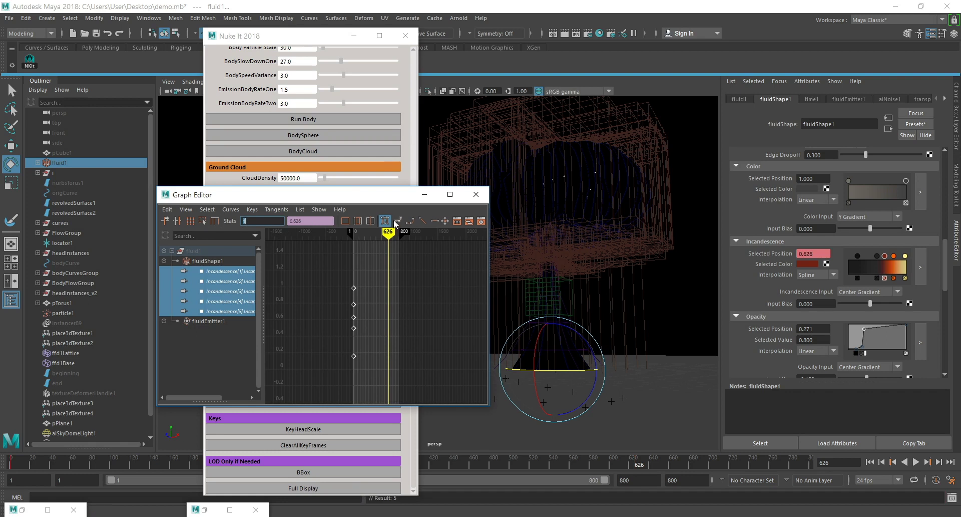
left_click(425, 193)
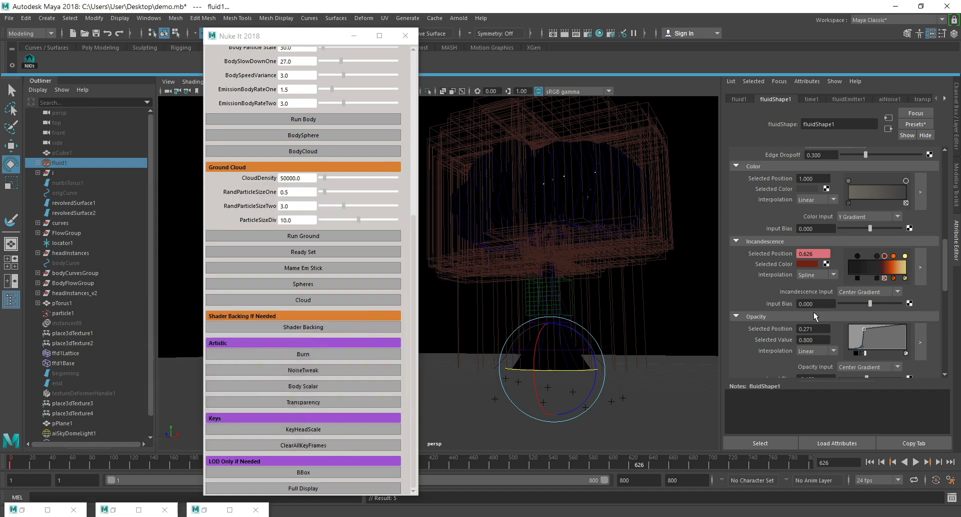
Move the black Incandescence marker to position 0.617 and key the positions of the black and dark red markers at frame 626.
left_click_drag(895, 255, 884, 256)
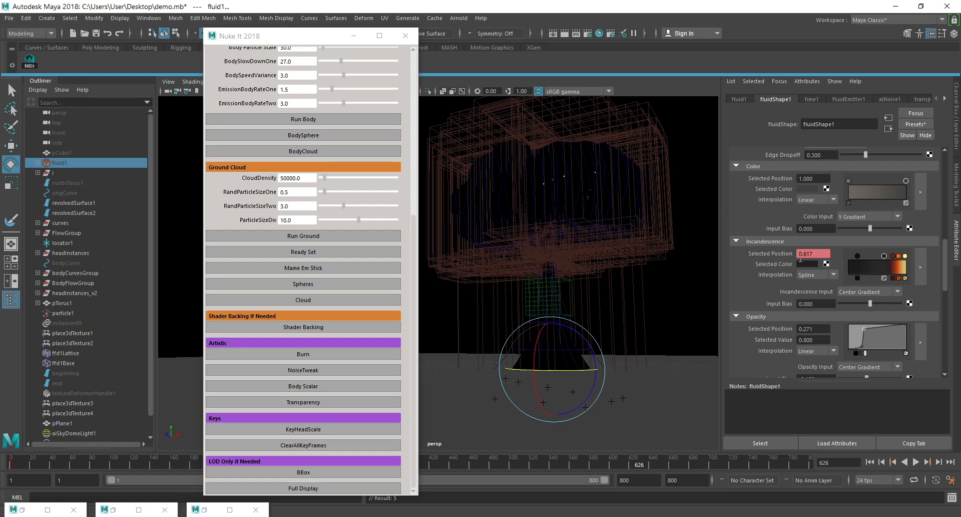
right_click(778, 254)
left_click(806, 269)
left_click(893, 256)
right_click(785, 253)
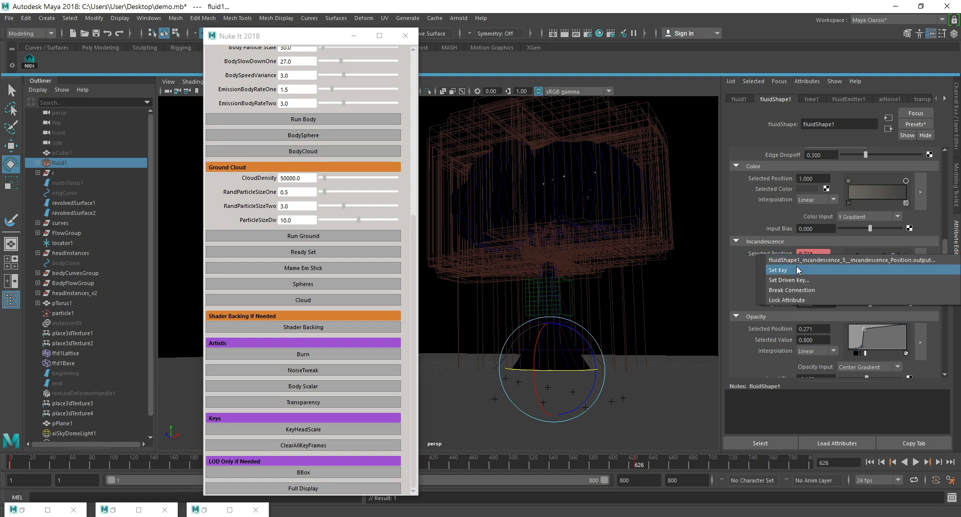
left_click(797, 265)
Key the positions of the orange and yellow Incandescence markers at frame 626, with the yellow one at 0.983.
left_click(899, 256)
right_click(770, 251)
left_click(794, 262)
left_click_drag(904, 257, 906, 255)
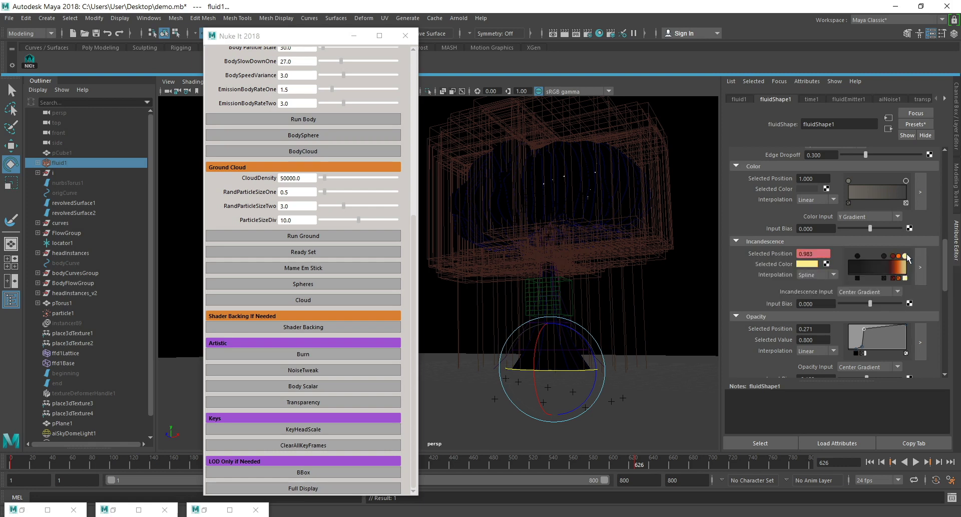
right_click(780, 254)
left_click(796, 272)
Render frame 626 with Arnold in the Render View and maximize the window.
left_click(553, 35)
left_click_drag(299, 80, 437, 40)
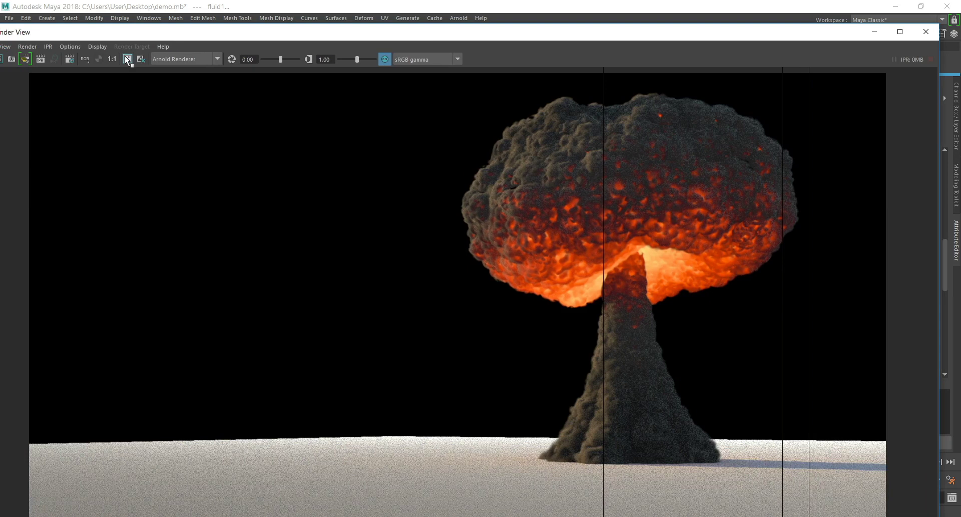
left_click_drag(114, 37, 192, 31)
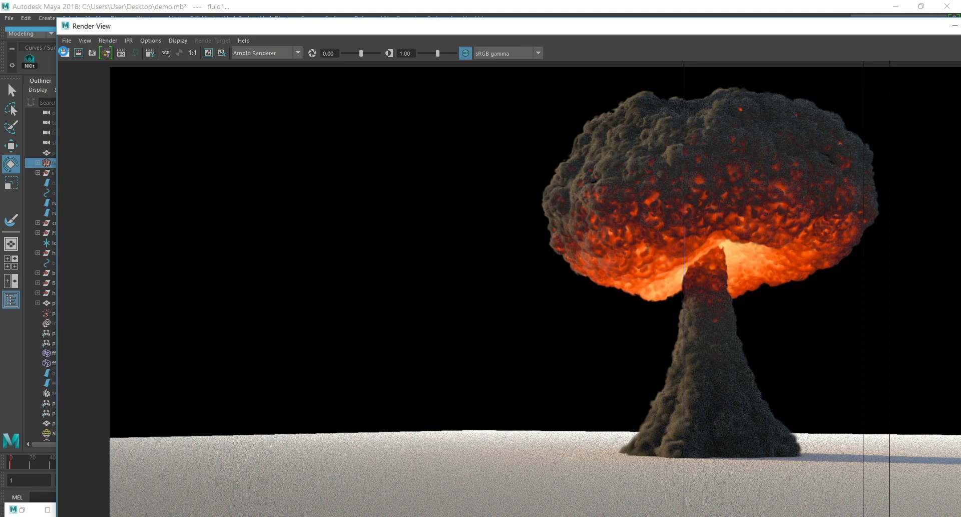
left_click(64, 52)
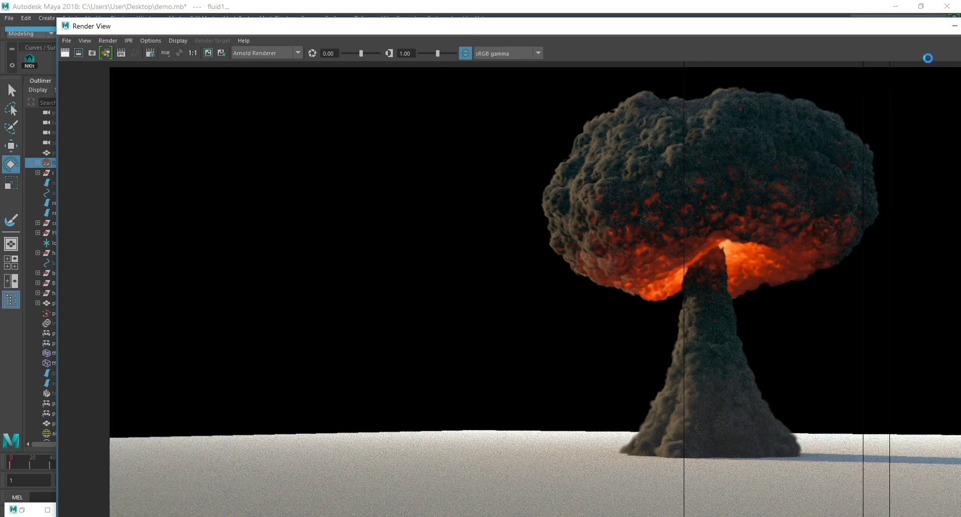
left_click_drag(826, 25, 728, 19)
left_click(883, 21)
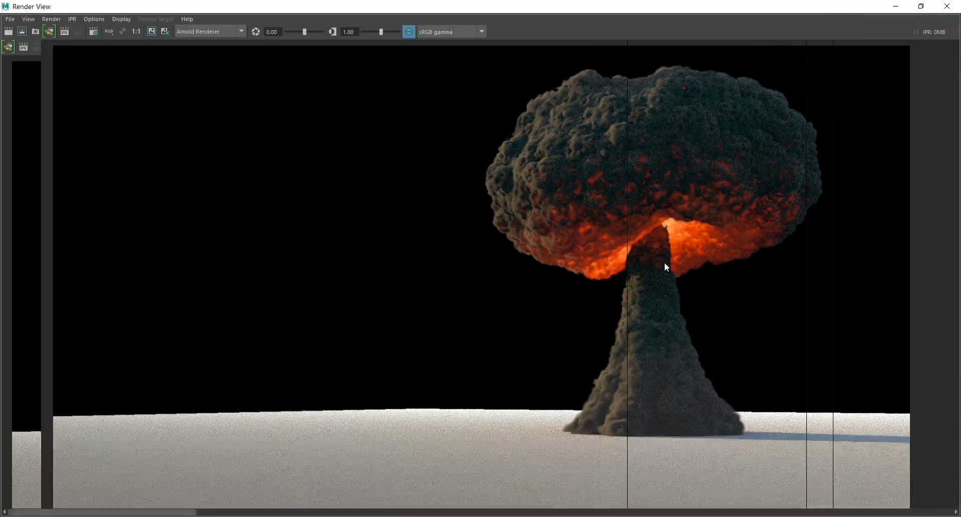
Compare the new frame 626 render with the previously stored image, and minimize the Render View.
left_click(401, 511)
key("Right")
key("Left")
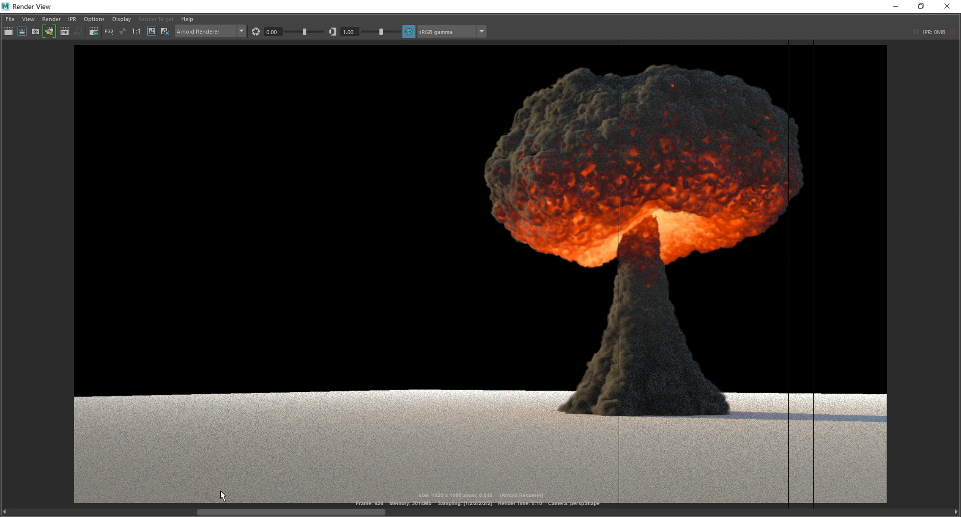
left_click(89, 510)
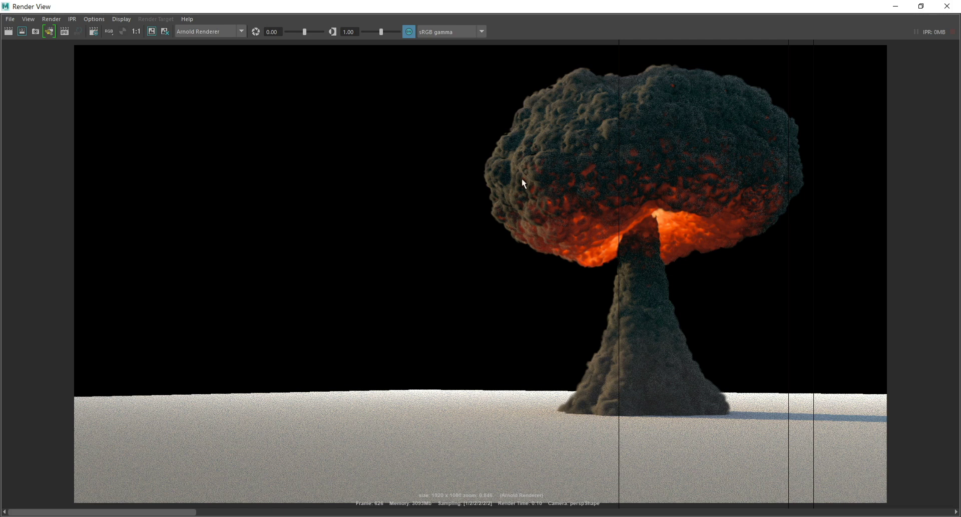
left_click(895, 9)
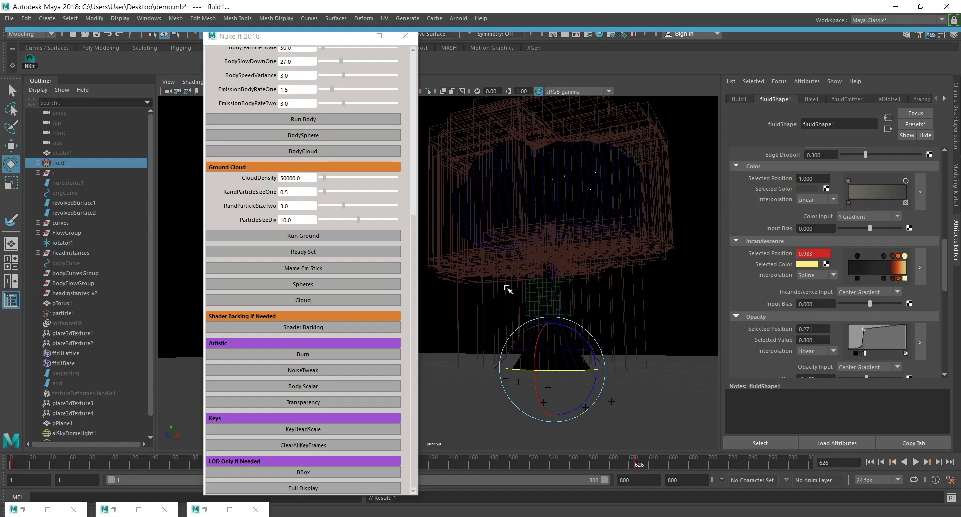
left_click(553, 34)
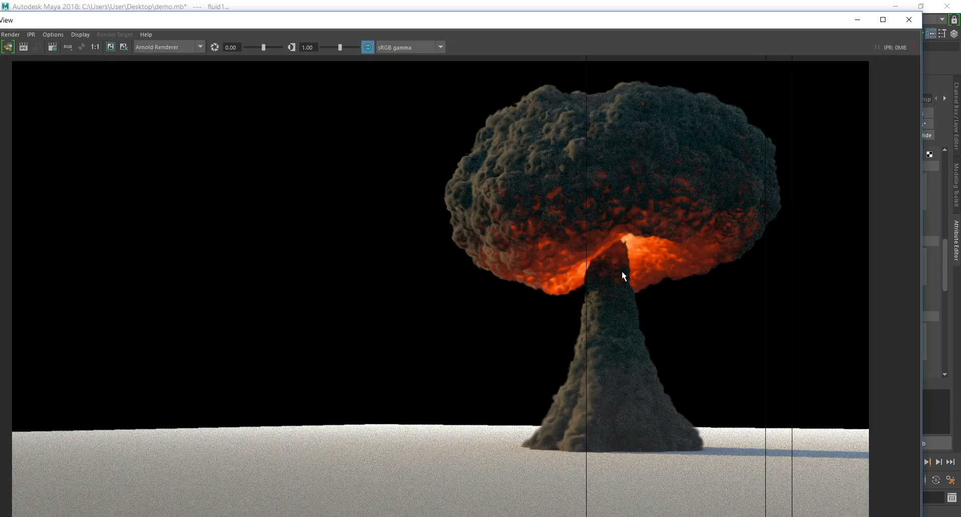
left_click(858, 19)
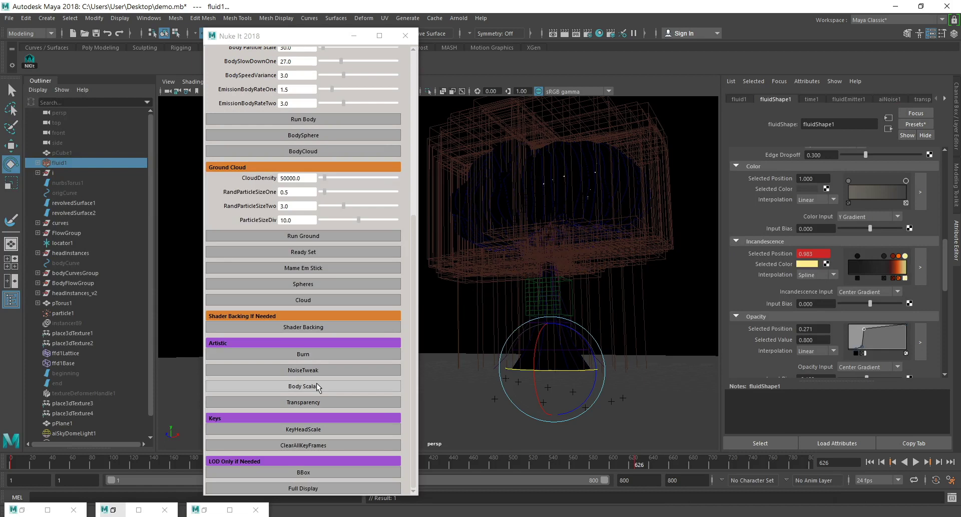
Open the Body Scalar ramp settings and set Body Scale Large to 2 and Body Scale Small to 0.1.
left_click(323, 387)
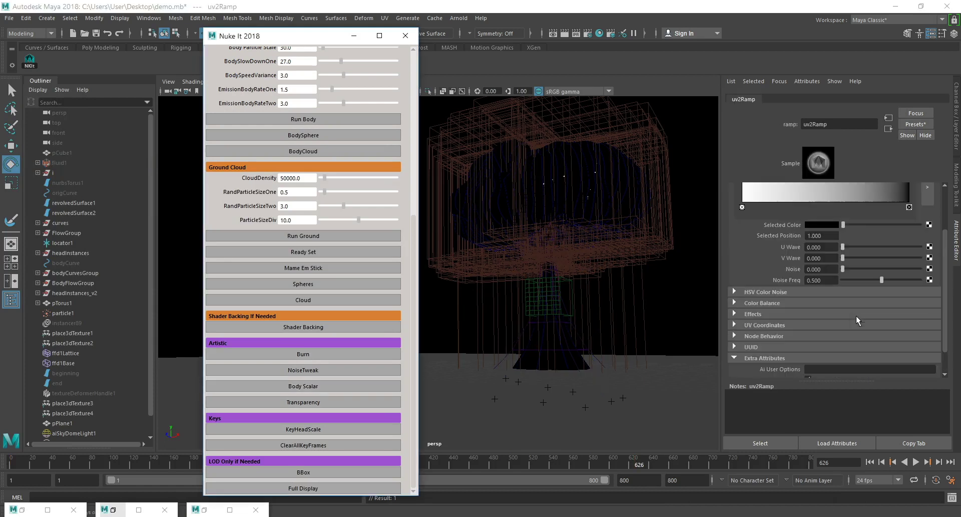
left_click(834, 372)
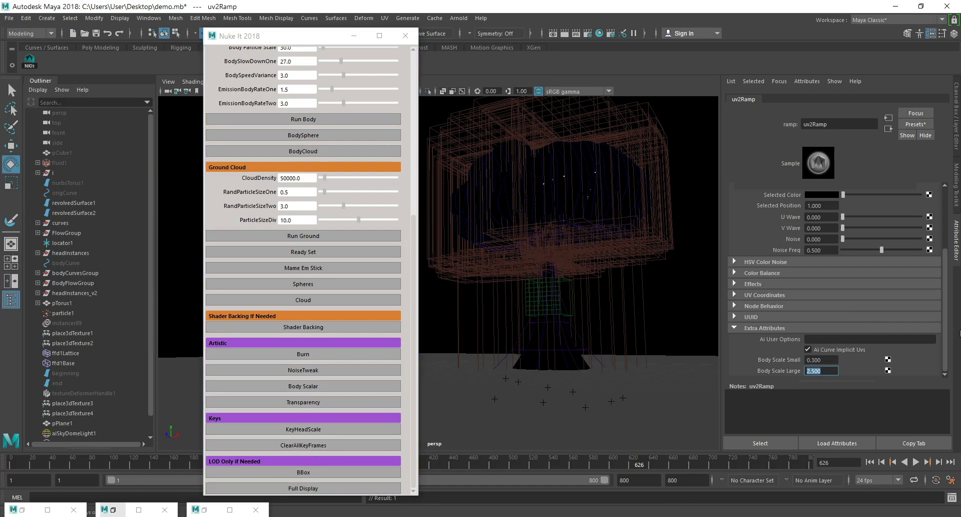
type("2")
key("Return")
left_click(826, 359)
type(".1")
key("Return")
Advance to frame 627, render it with Arnold, and fit the image in the maximized Render View.
left_click(940, 465)
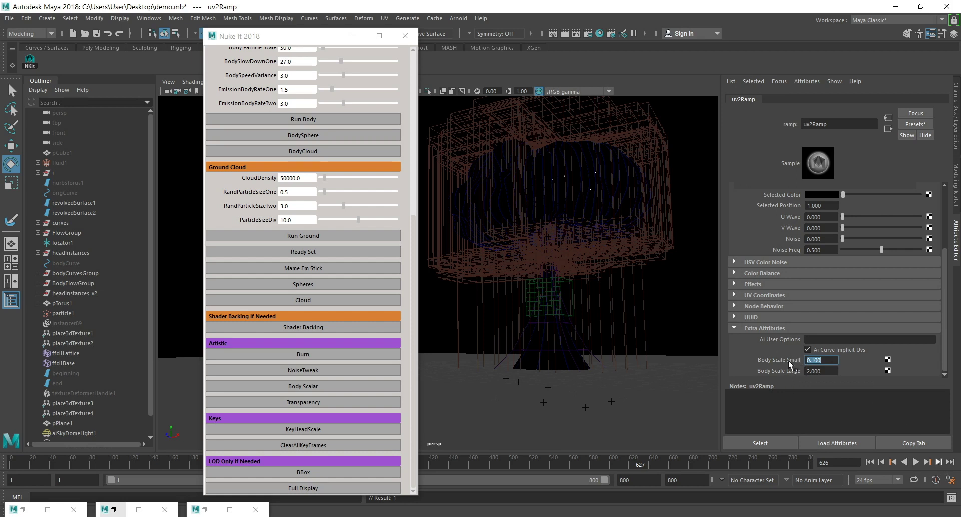
left_click(569, 34)
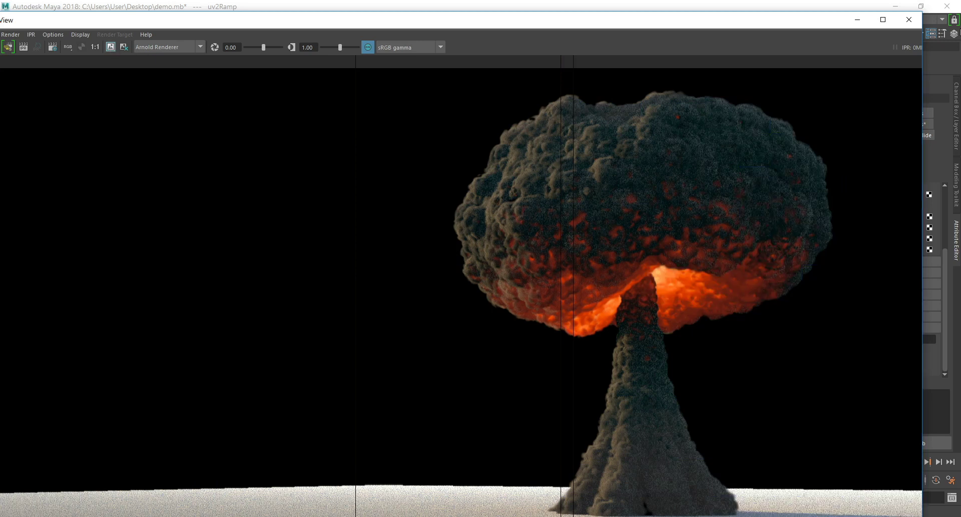
left_click(883, 20)
key("f")
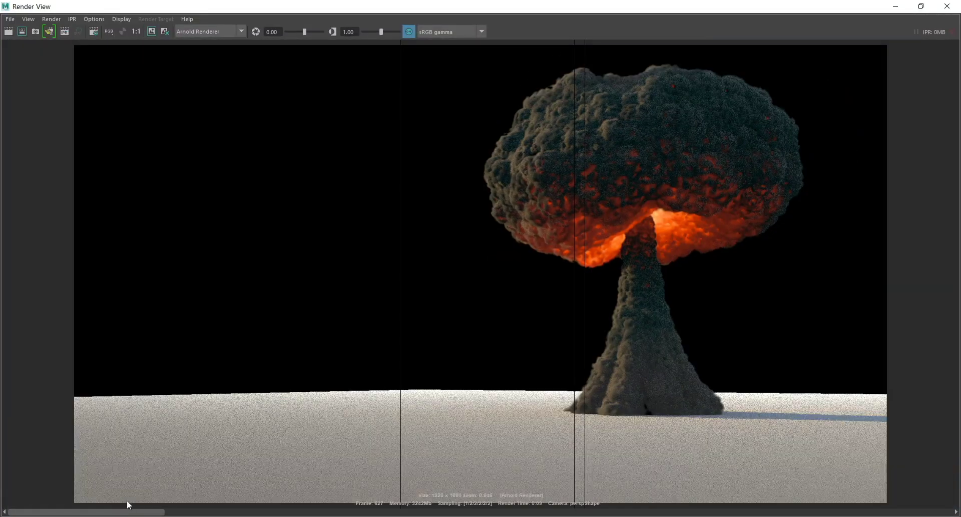
Flip between the frame 627 render and the stored images to compare the stem and glow, and minimize the Render View.
left_click(383, 513)
left_click(383, 513)
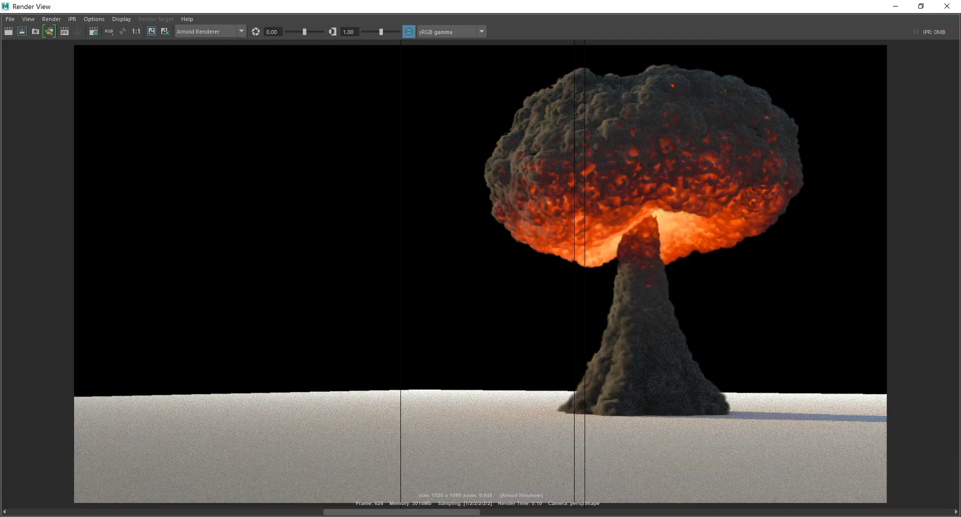
left_click(166, 511)
left_click(138, 509)
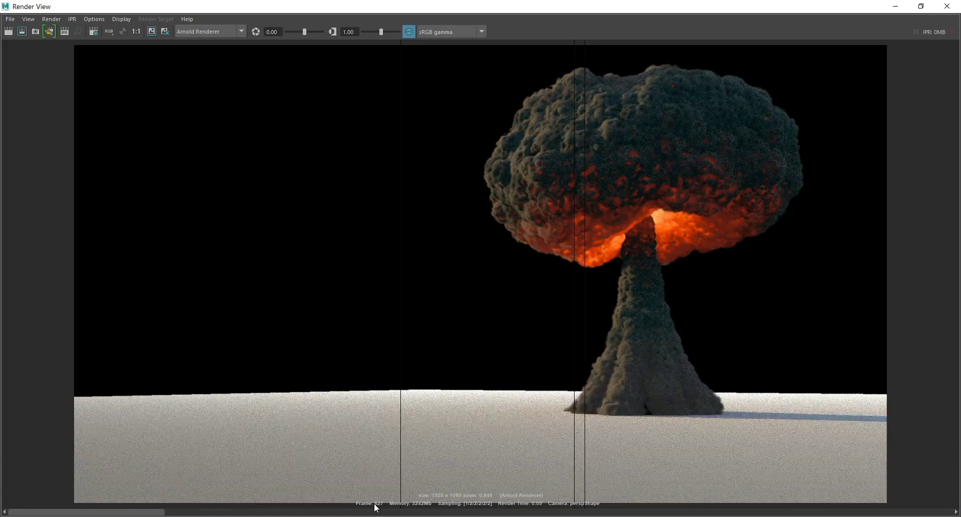
left_click(359, 511)
left_click(421, 511)
left_click(139, 511)
left_click(139, 511)
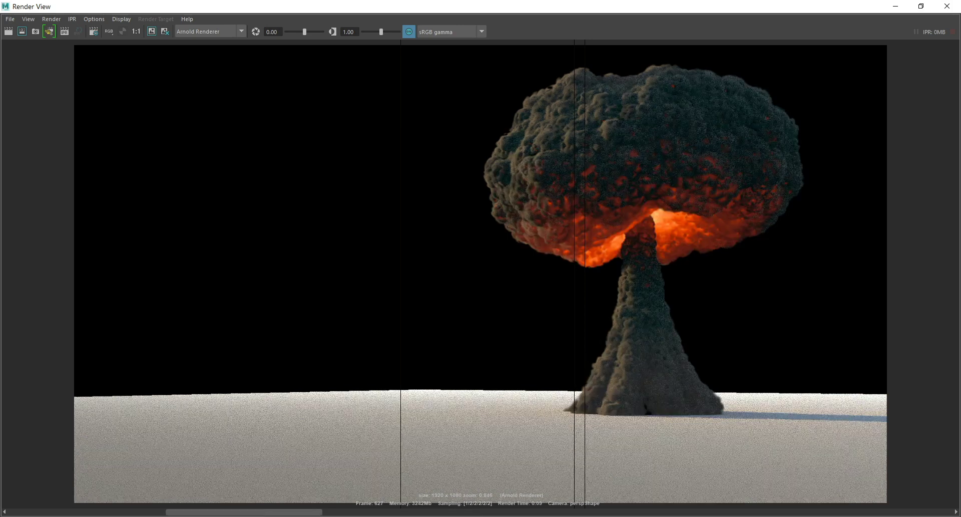
left_click(241, 511)
left_click(383, 511)
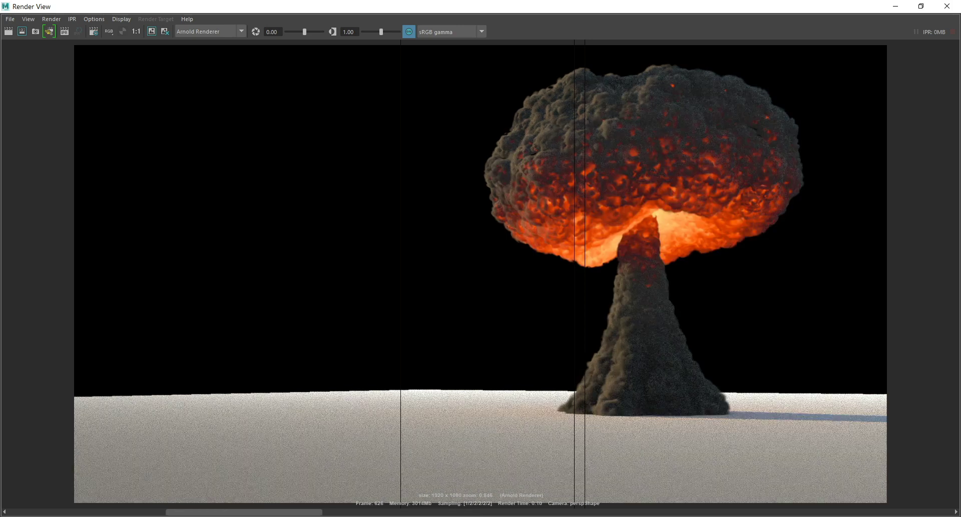
left_click(139, 511)
left_click(139, 512)
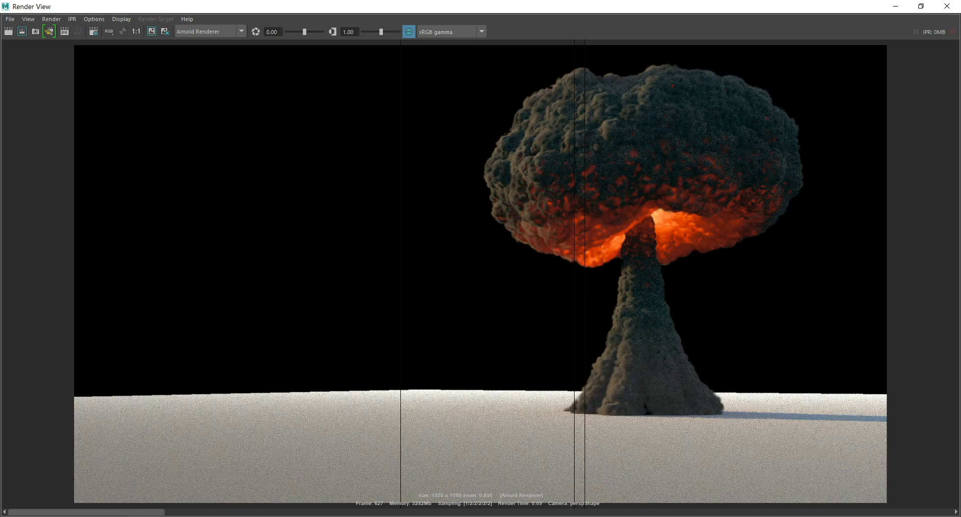
left_click(896, 6)
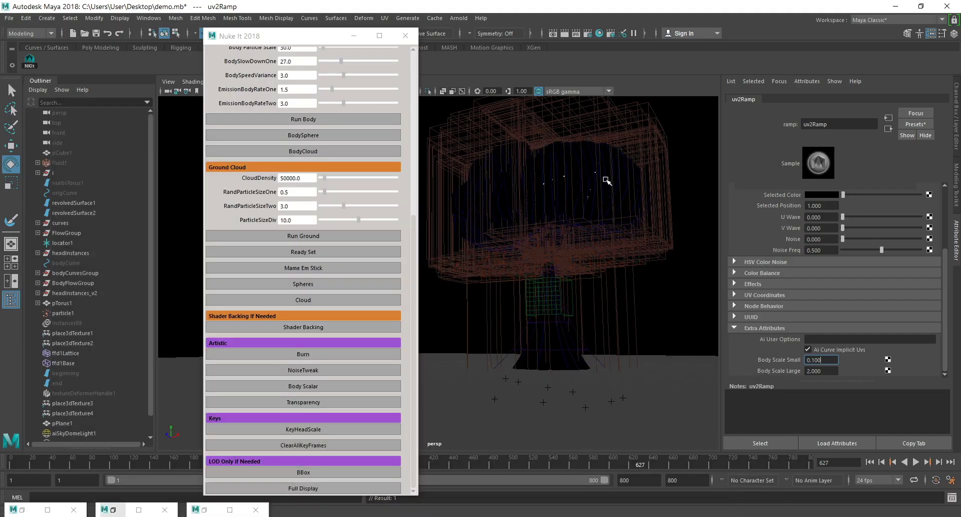
Set the frame 621 key of revolvedSurface1's Translate Y animation curve to 12.
left_click(65, 182)
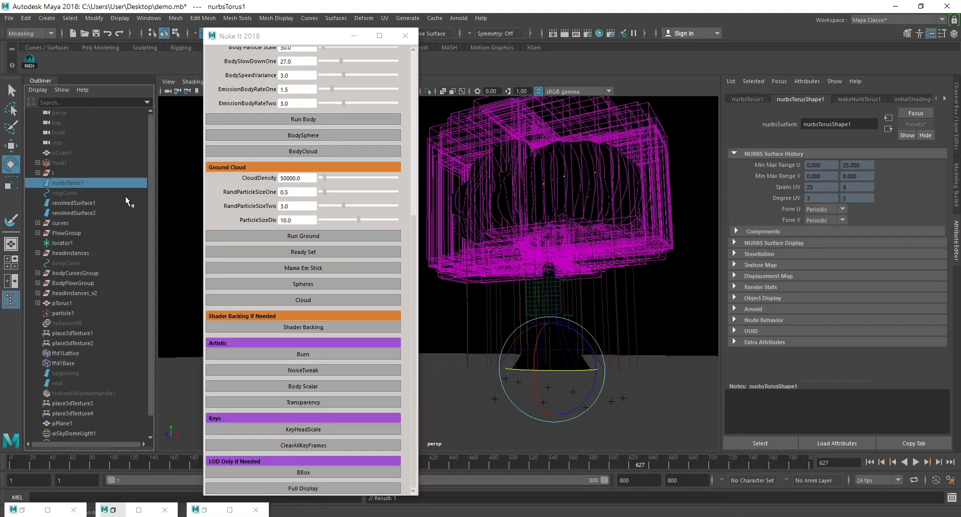
left_click(88, 203)
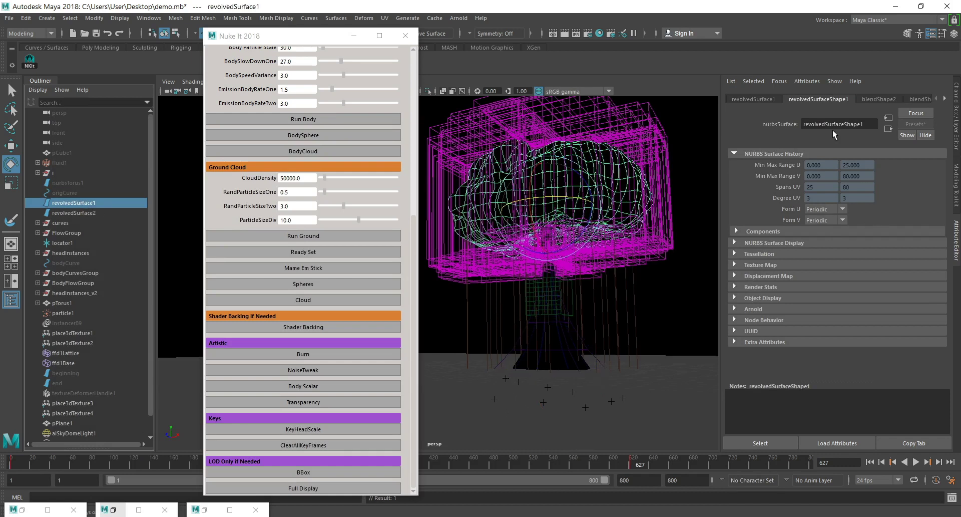
left_click(749, 99)
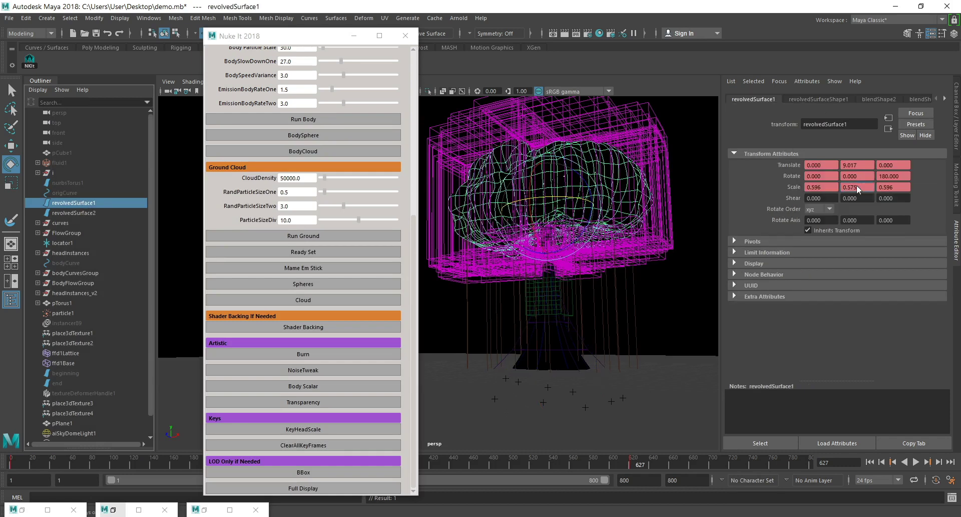
right_click(858, 186)
right_click(846, 165)
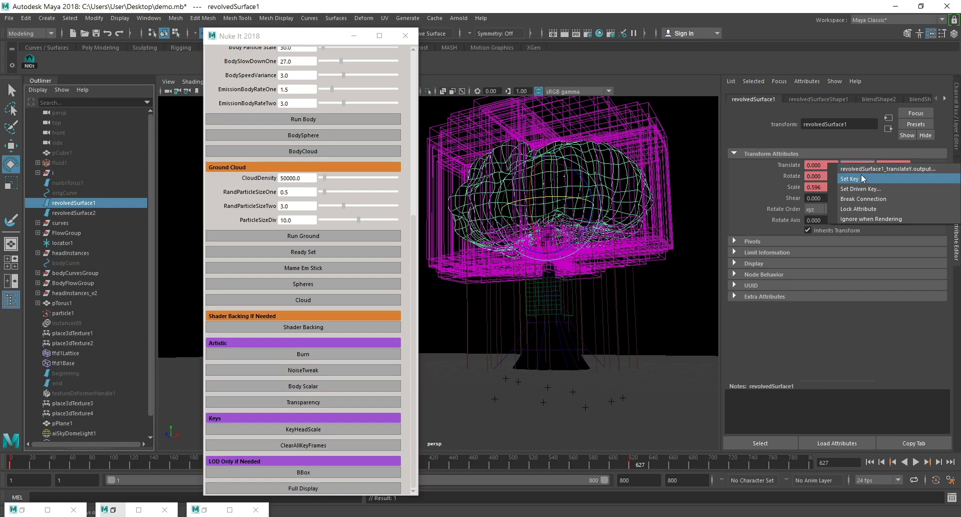
left_click(858, 168)
double_click(817, 243)
type("12")
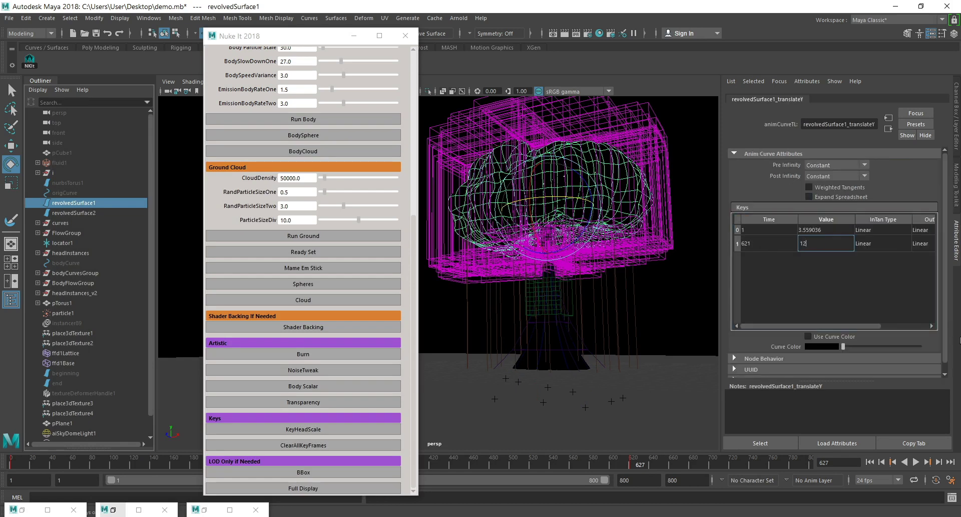
key("Return")
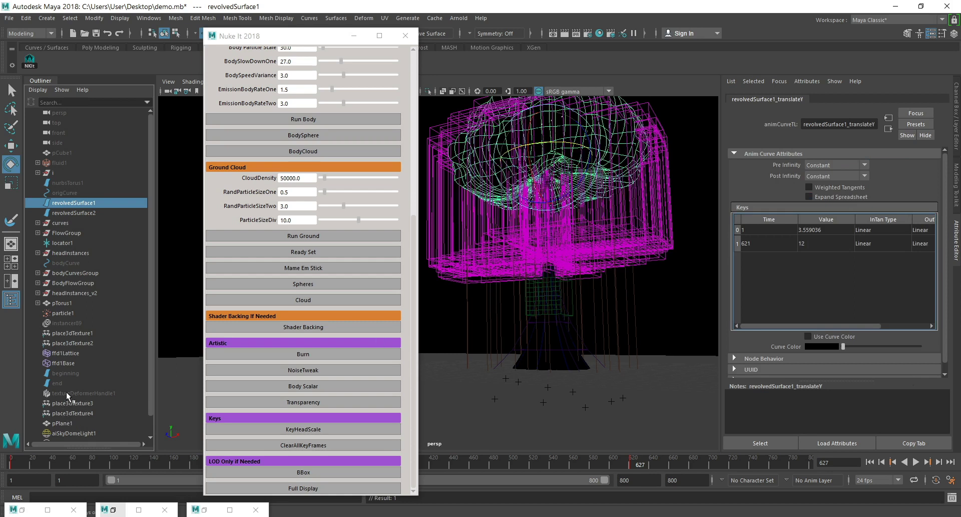
Set the frame 621 key of ffd1Lattice's Scale Y animation curve to 13.5.
left_click(62, 353)
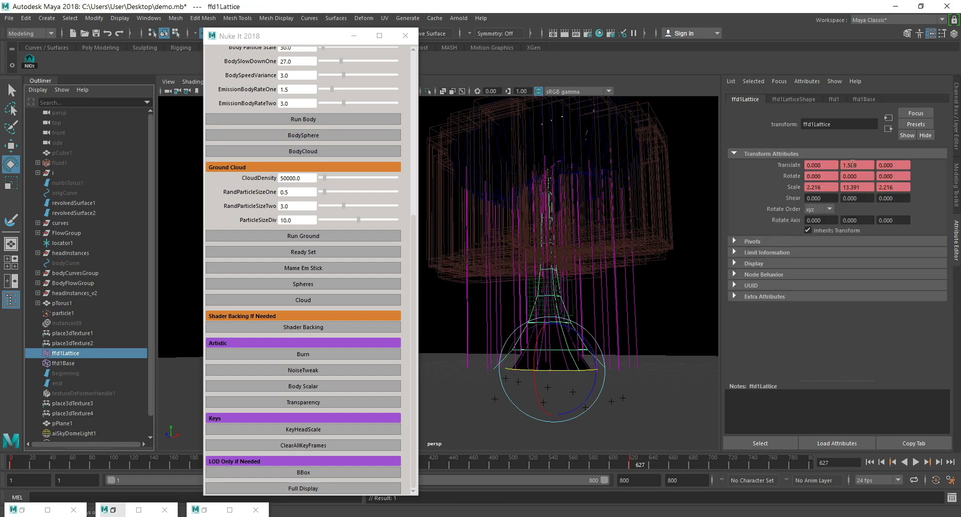
right_click(853, 164)
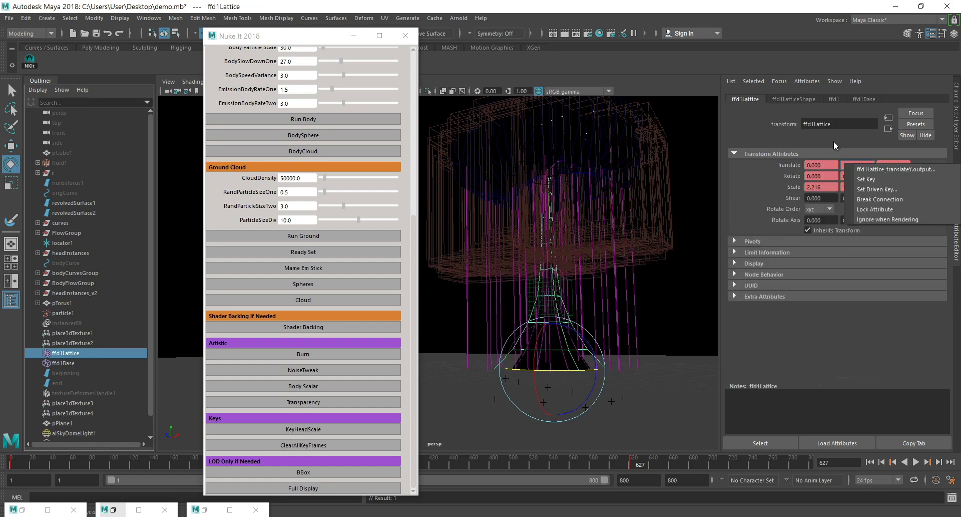
left_click(834, 142)
right_click(861, 186)
left_click(881, 191)
double_click(820, 249)
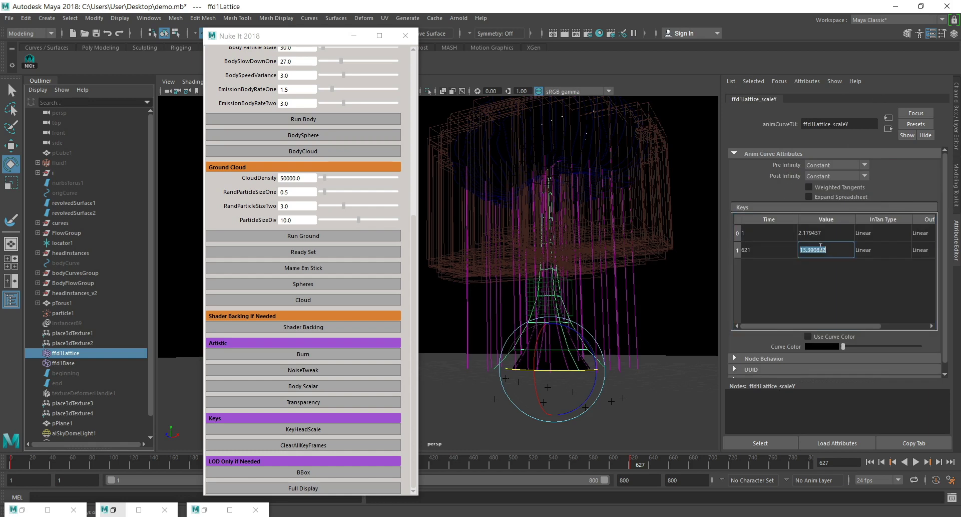
type("13.5")
key("Return")
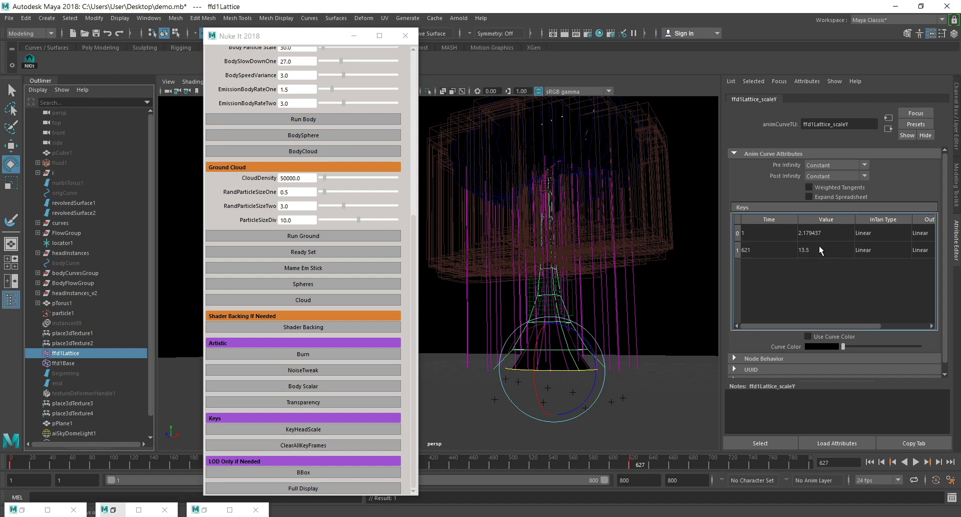
Advance to frame 628 and render it with Arnold to check the raised cloud head and stretched stem.
left_click(938, 461)
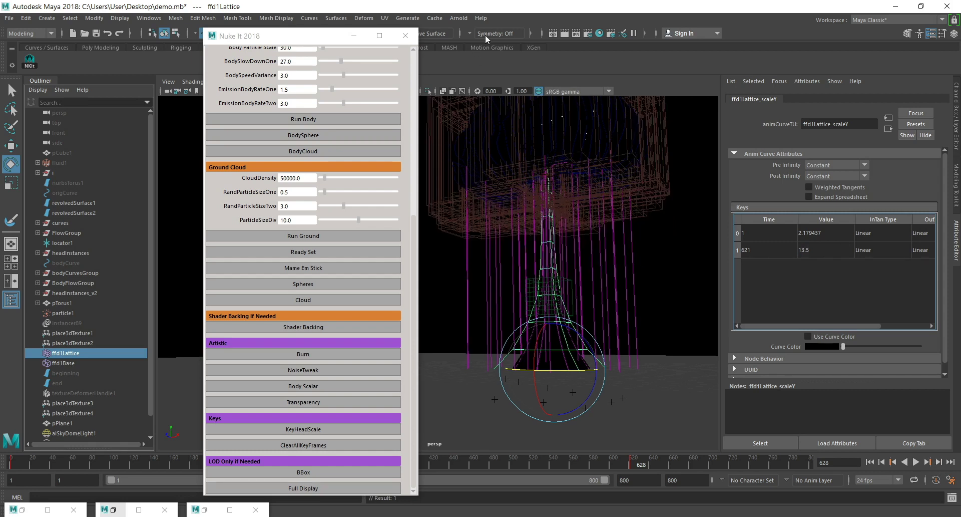
left_click(565, 33)
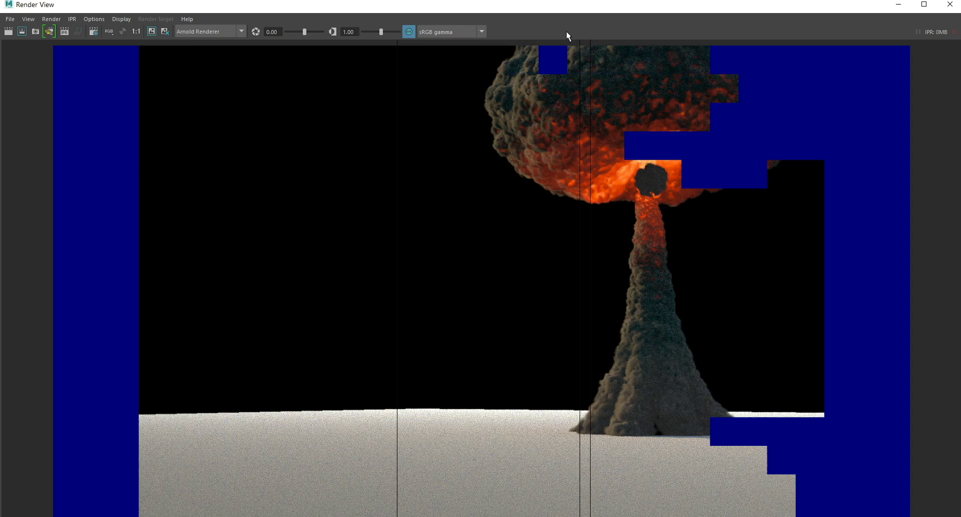
Play the simulation on to frame 631 and render it with Arnold to inspect the stem beneath the cloud head.
left_click(897, 6)
left_click(915, 461)
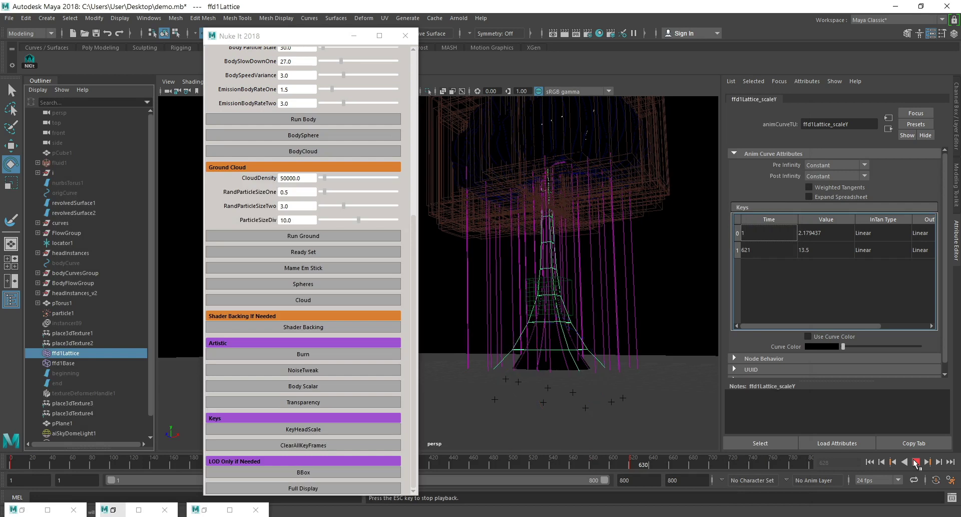
left_click(564, 33)
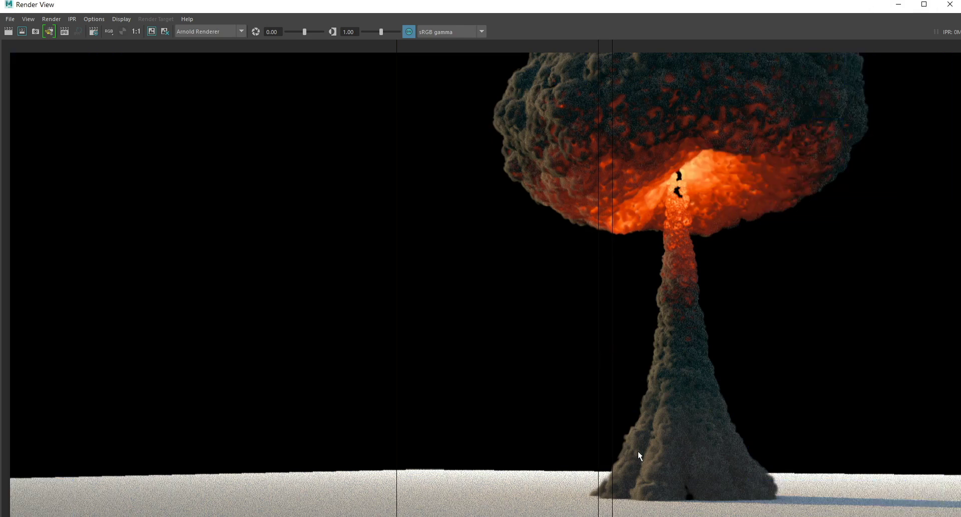
left_click(899, 4)
Open the Body Scalar attributes on uv2Ramp and set Body Scale Large to 2.5 and Body Scale Small to 0.2.
right_click_drag(587, 321, 585, 313, "alt")
middle_click_drag(585, 314, 562, 337, "alt")
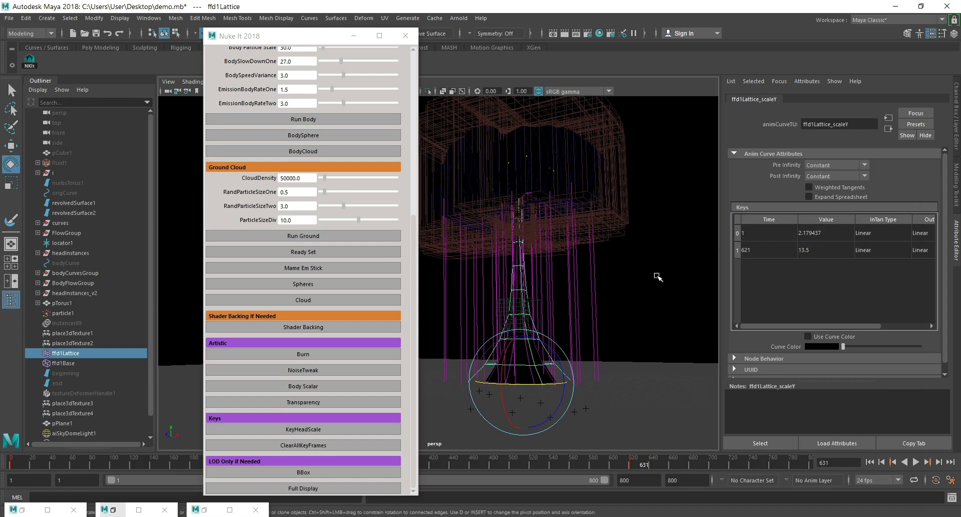
left_click(322, 383)
left_click(835, 371)
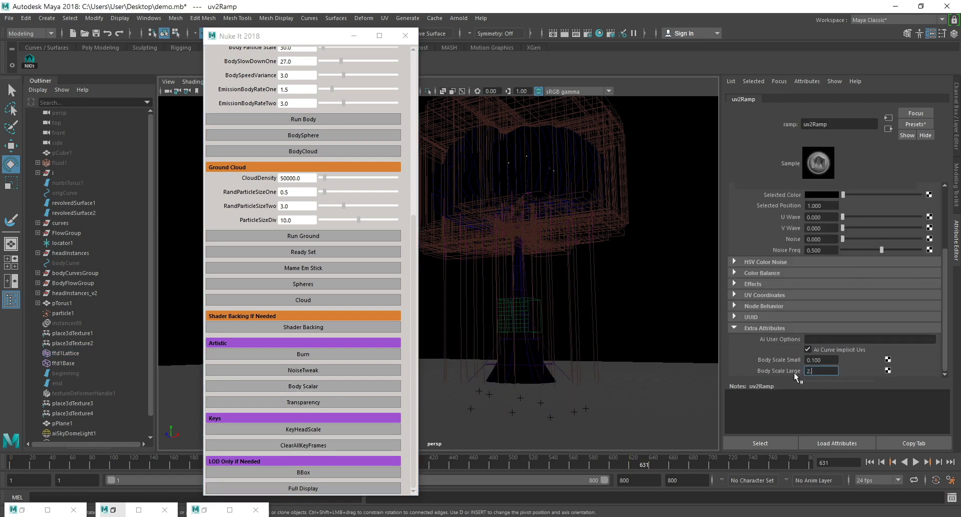
left_click(823, 359)
type("0.2")
key("Return")
Advance to frame 634, render it with Arnold to inspect the rescaled stem, and save the scene.
left_click(916, 462)
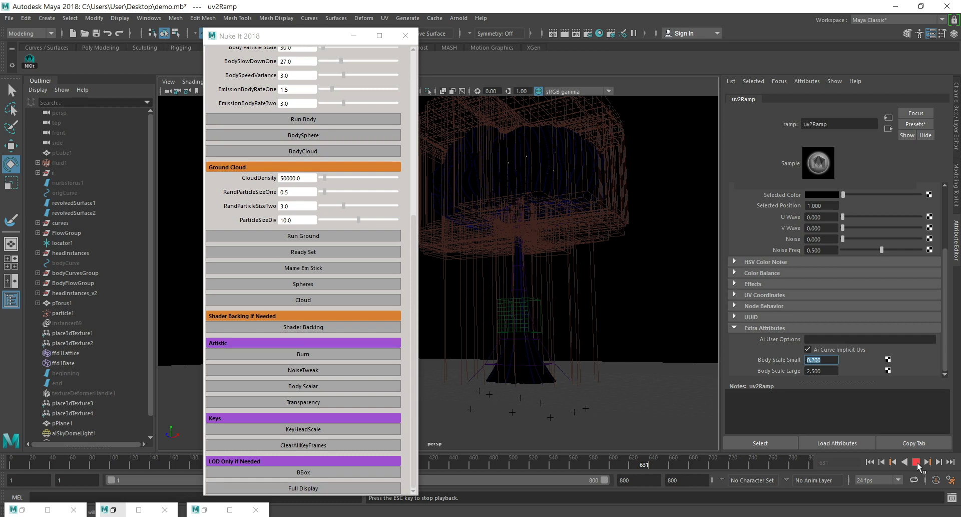
left_click(565, 33)
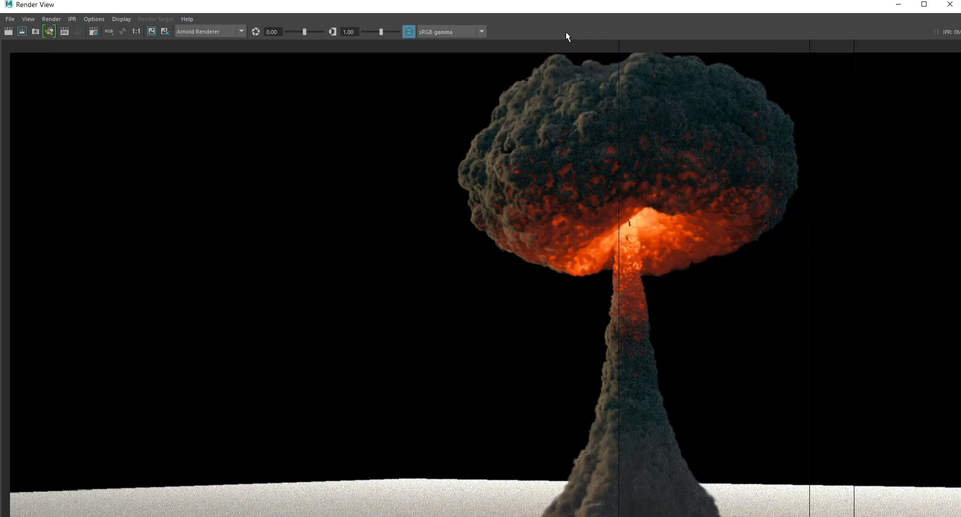
left_click(924, 4)
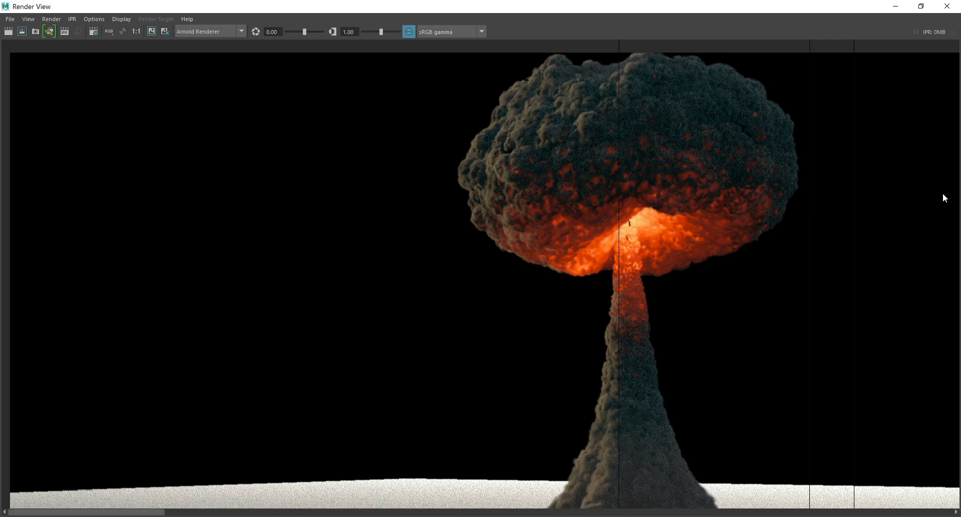
key("f")
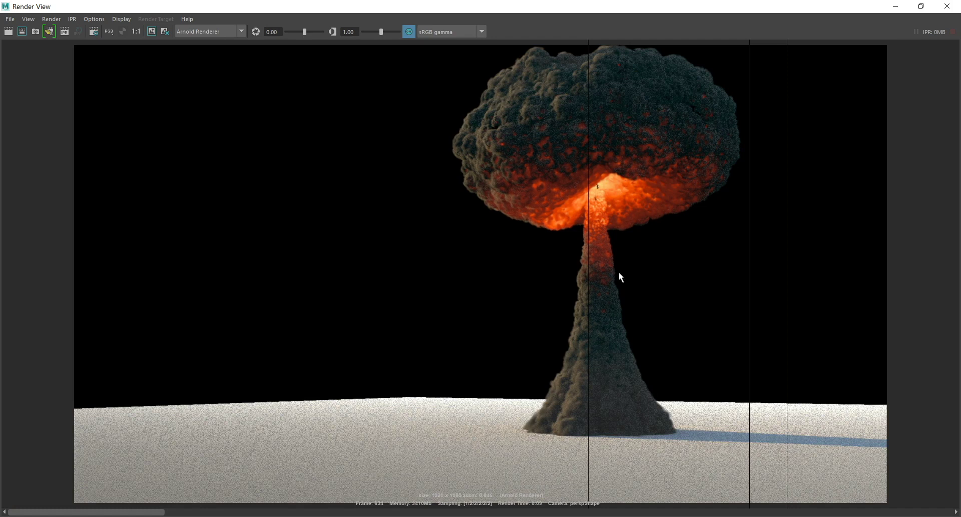
scroll(621, 291, "down", 1)
scroll(621, 291, "up", 1)
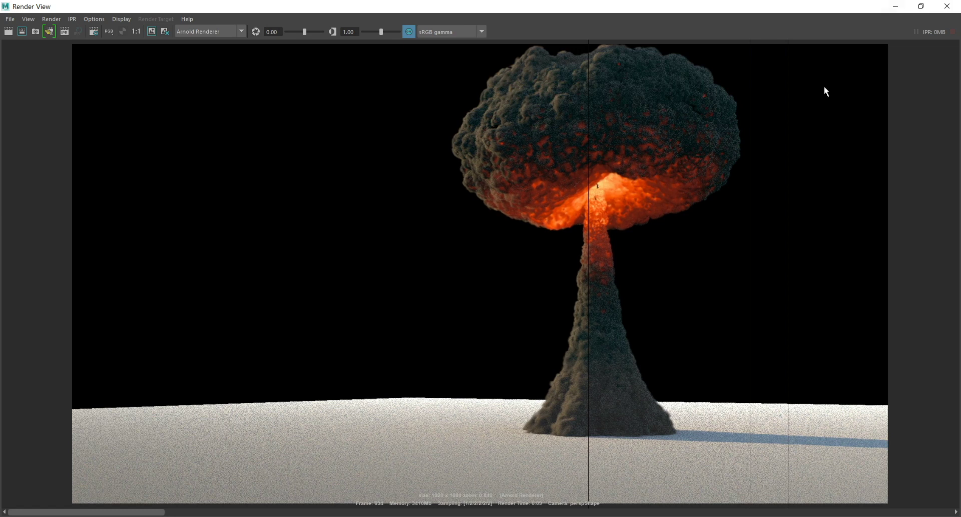
left_click(891, 7)
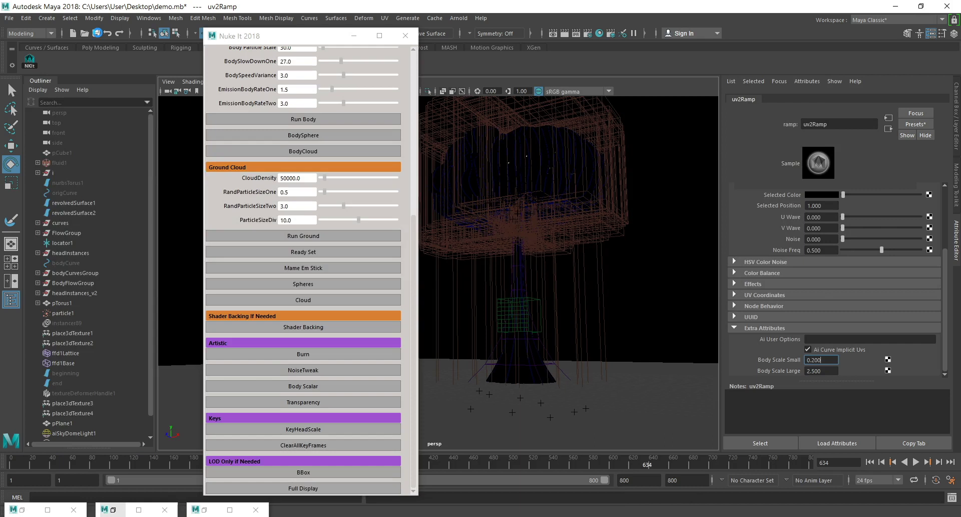
left_click(97, 33)
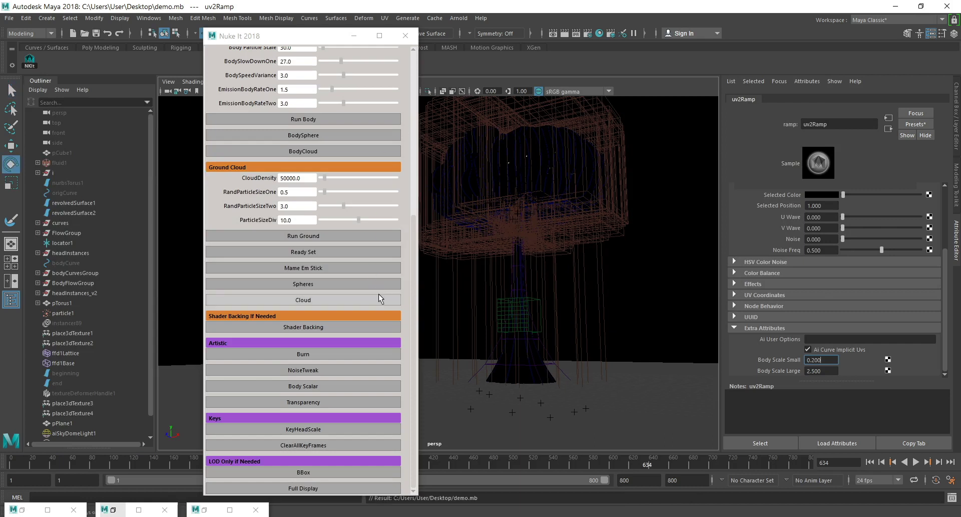
Return to frame 1, play a few frames forward and render the early fireball with Arnold to inspect it.
left_click(869, 466)
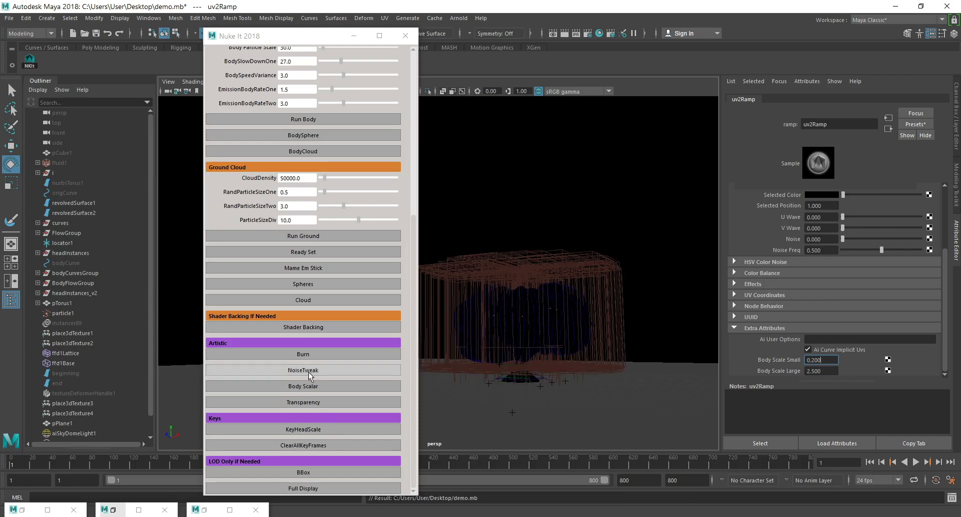
left_click(917, 462)
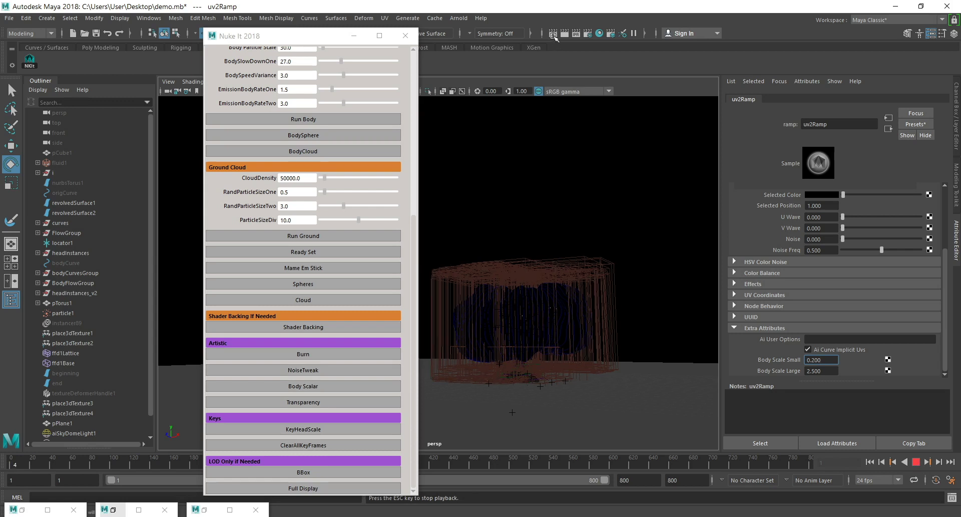
left_click(553, 34)
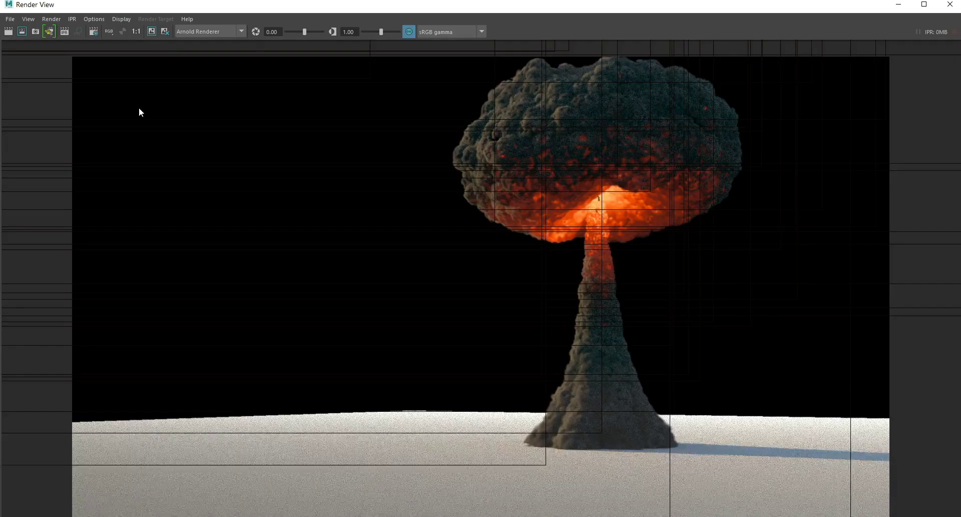
scroll(140, 107, "up", 1)
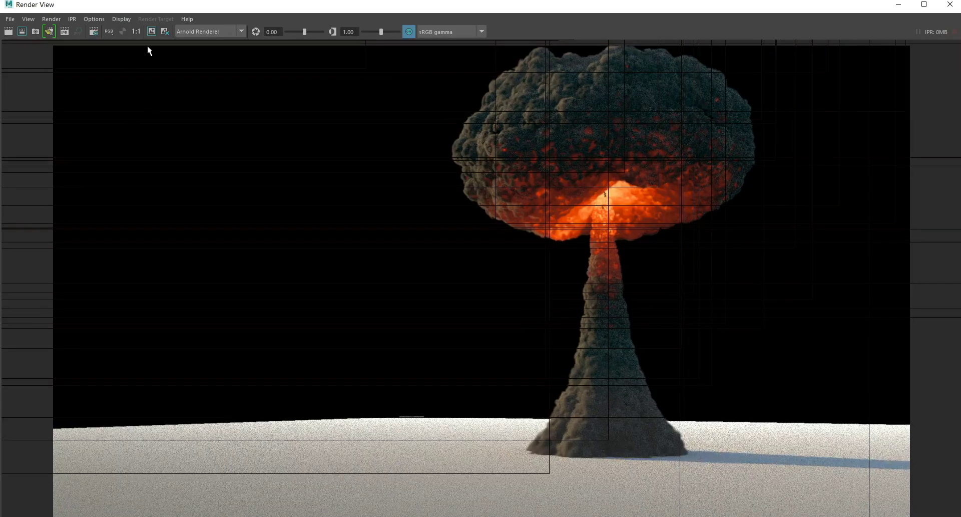
left_click(6, 32)
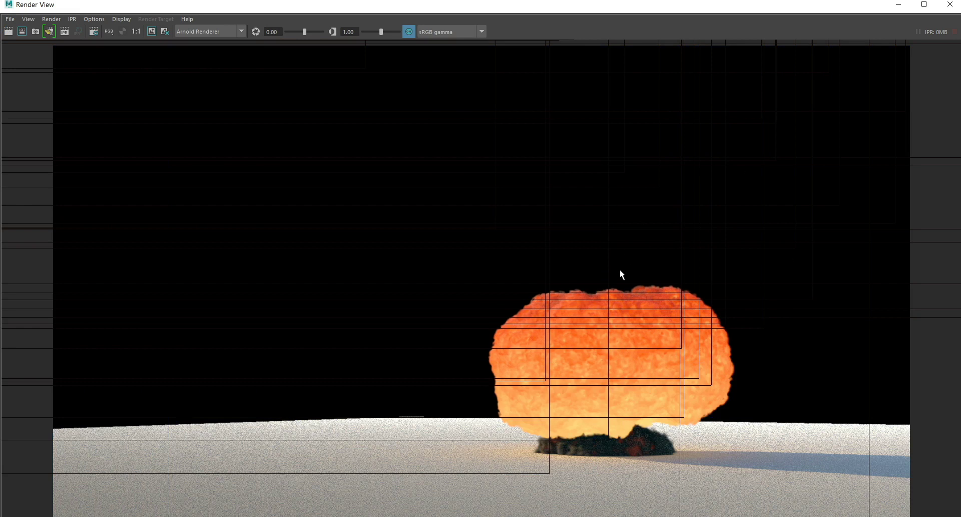
scroll(691, 383, "up", 3)
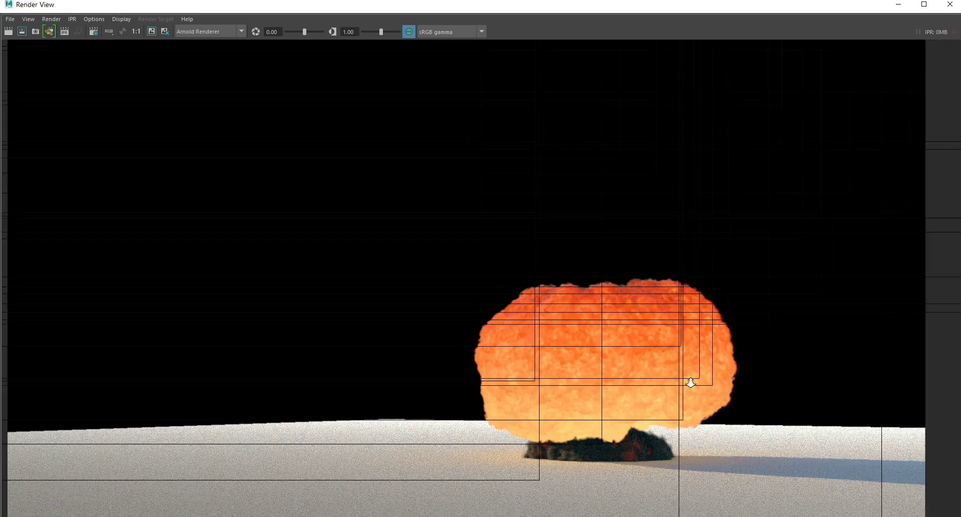
scroll(691, 383, "down", 3)
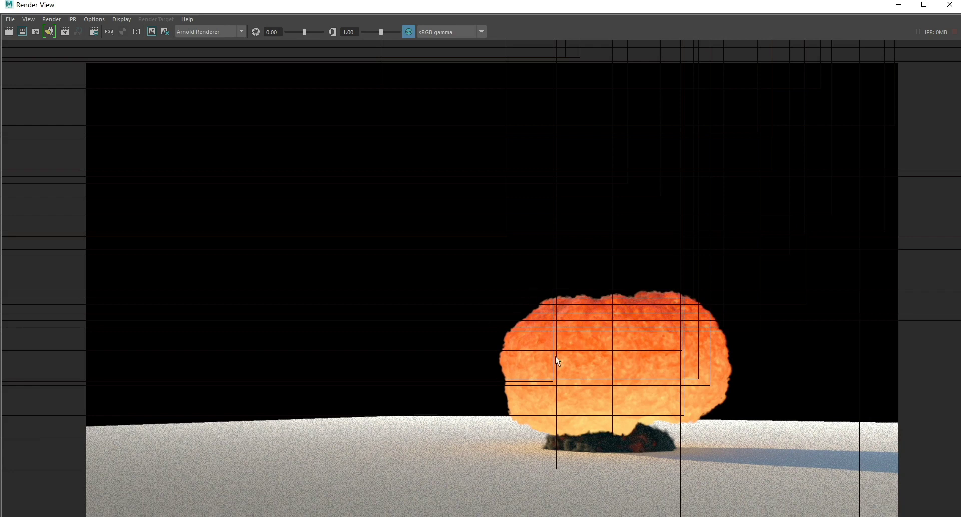
left_click(899, 4)
Create a polygon torus in an empty scene and widen its radius to about 4.65.
left_click(334, 447)
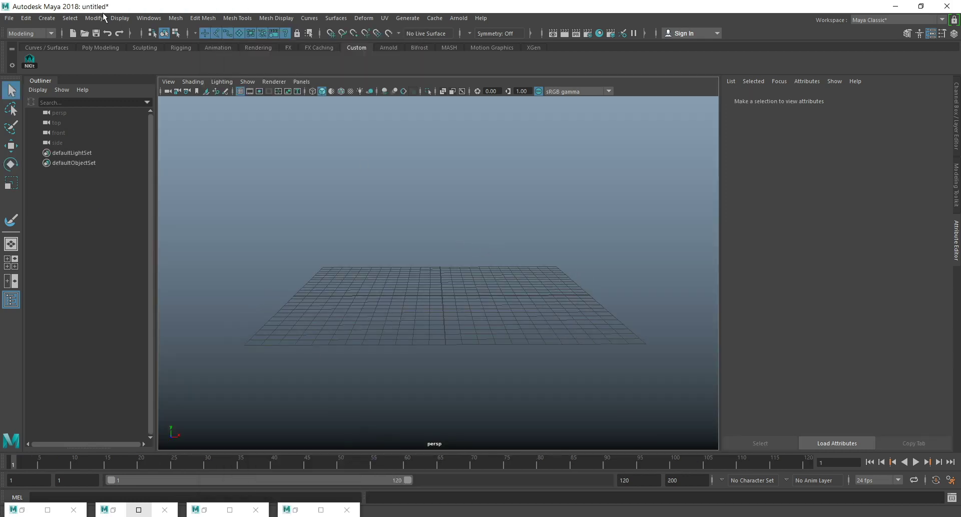
left_click(49, 18)
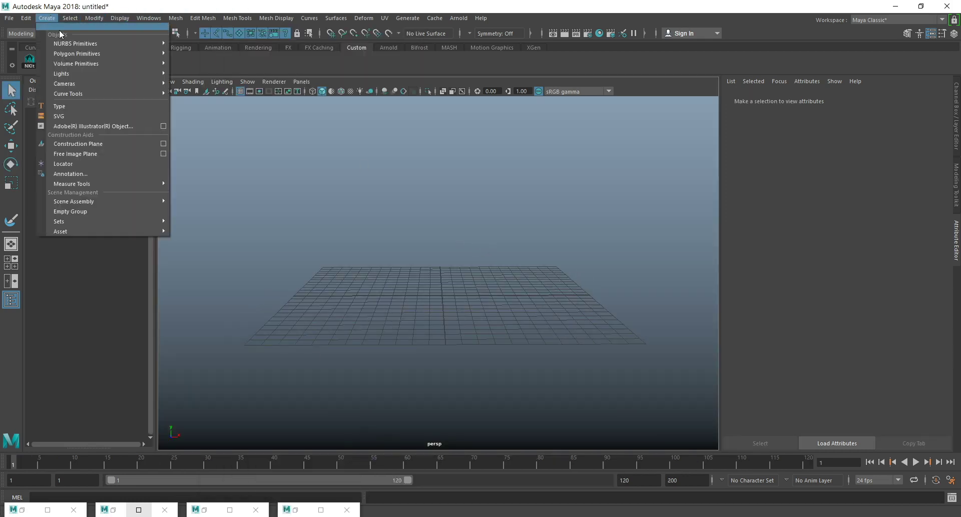
mouse_move(77, 52)
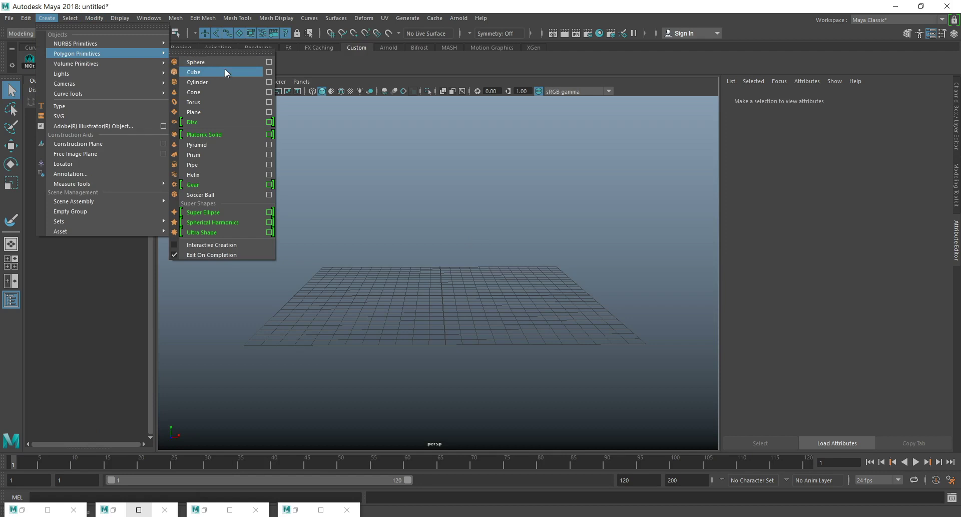
left_click(216, 101)
scroll(509, 279, "up", 2)
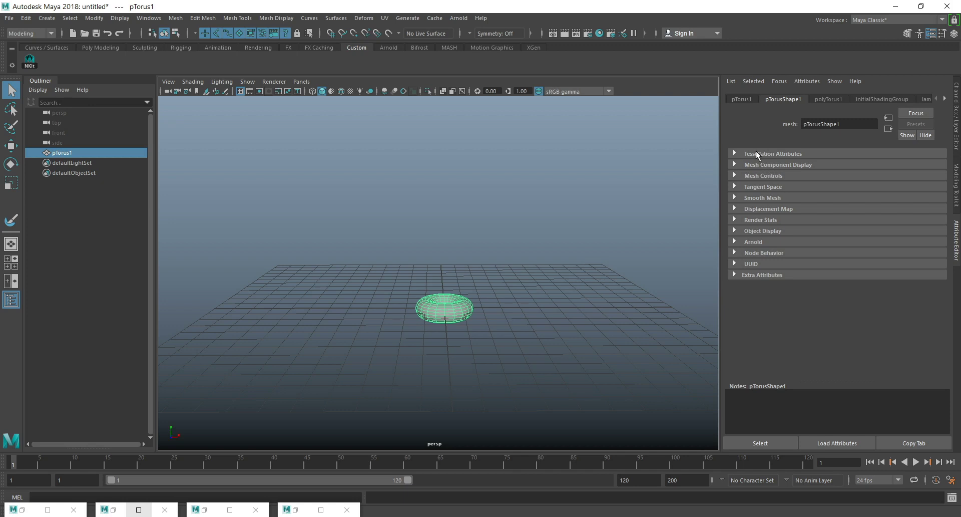
left_click(833, 96)
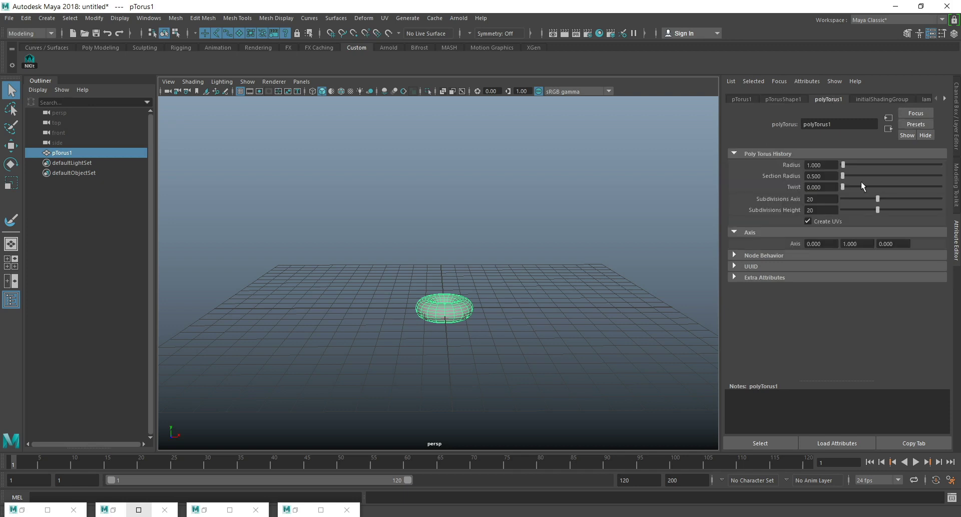
left_click_drag(843, 164, 846, 164)
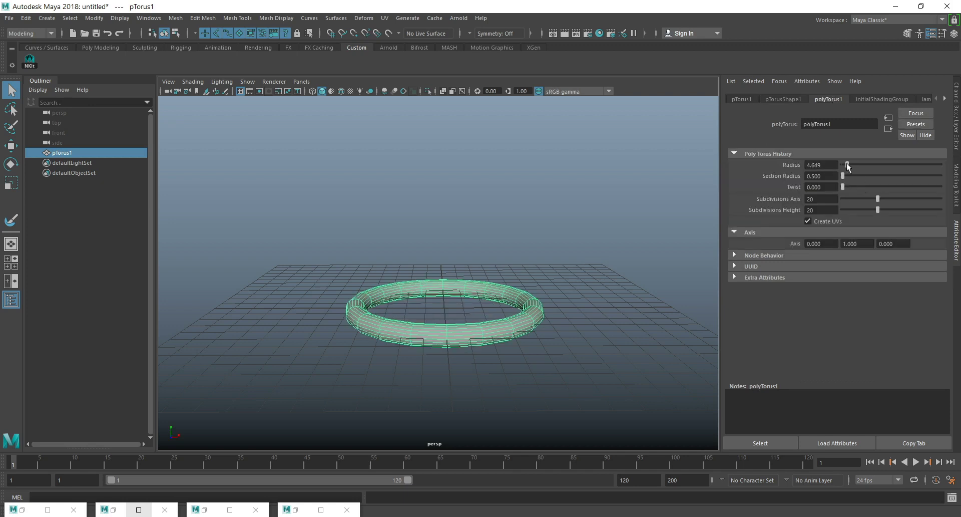
Set the torus's Subdivisions Height and Subdivisions Axis both to 40.
double_click(823, 199)
double_click(827, 210)
type("40")
key("Return")
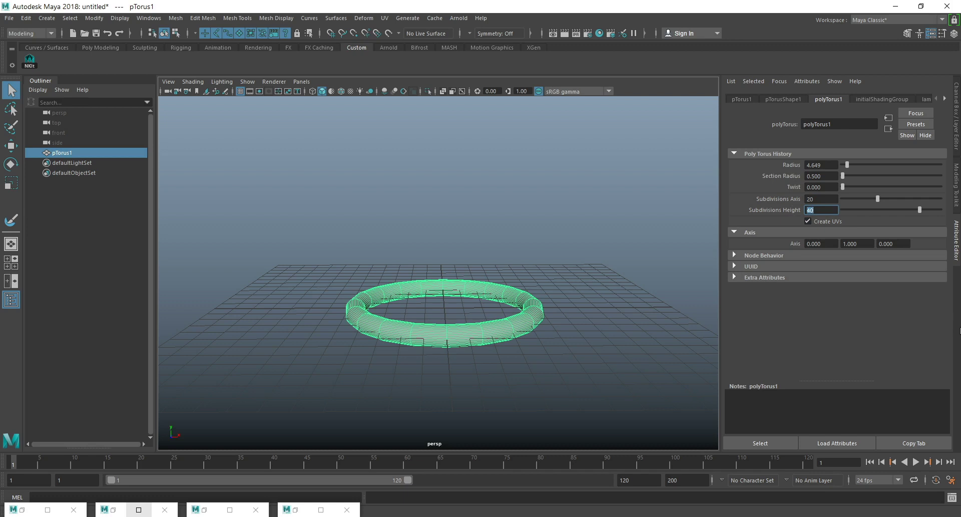
key("shift+Tab")
type("40")
key("Return")
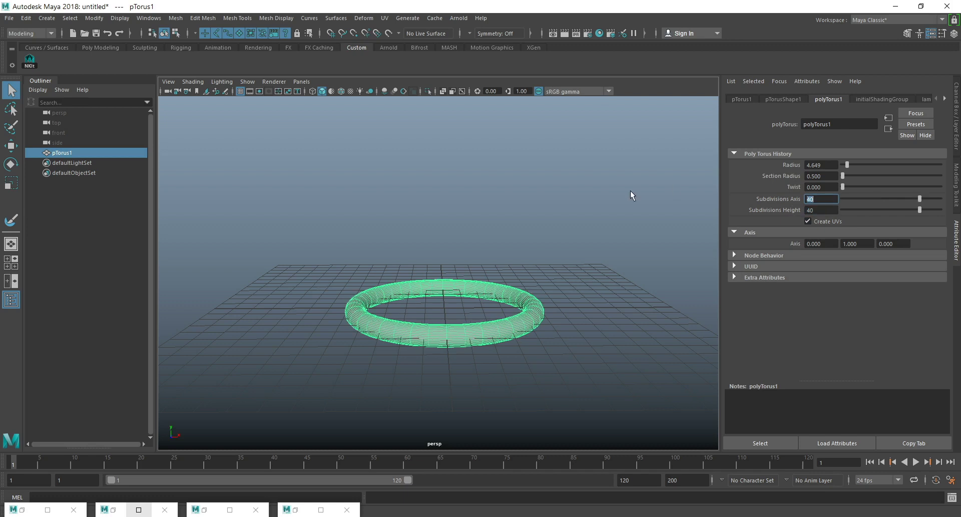
Switch the torus to edge editing and select the full edge loop along its inner wall.
right_click_drag(323, 278, 410, 265, "alt")
middle_click_drag(430, 339, 487, 271, "alt")
scroll(425, 320, "up", 4)
scroll(469, 261, "up", 4)
scroll(475, 257, "down", 4)
left_click_drag(479, 281, 408, 269, "alt")
right_click_drag(419, 242, 418, 221)
scroll(435, 242, "up", 5)
left_click(409, 220)
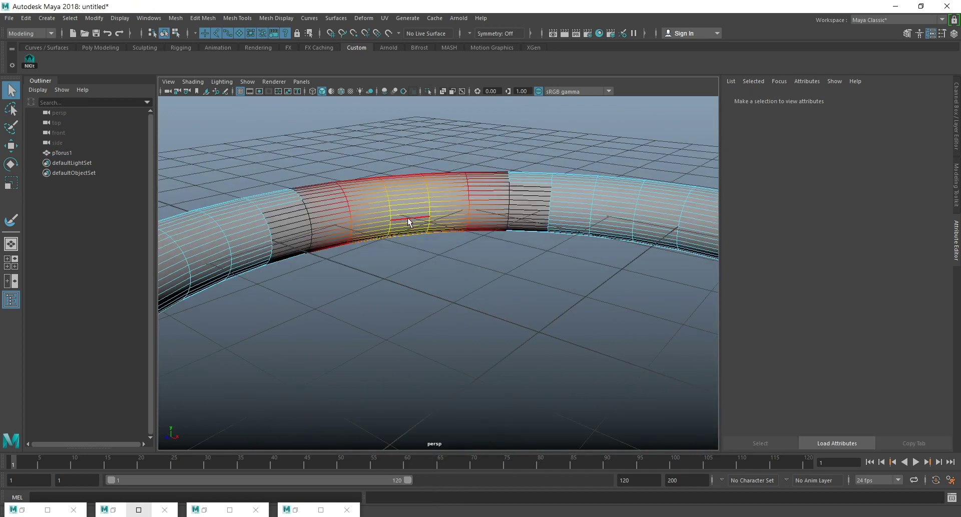
double_click(408, 221)
scroll(464, 326, "down", 5)
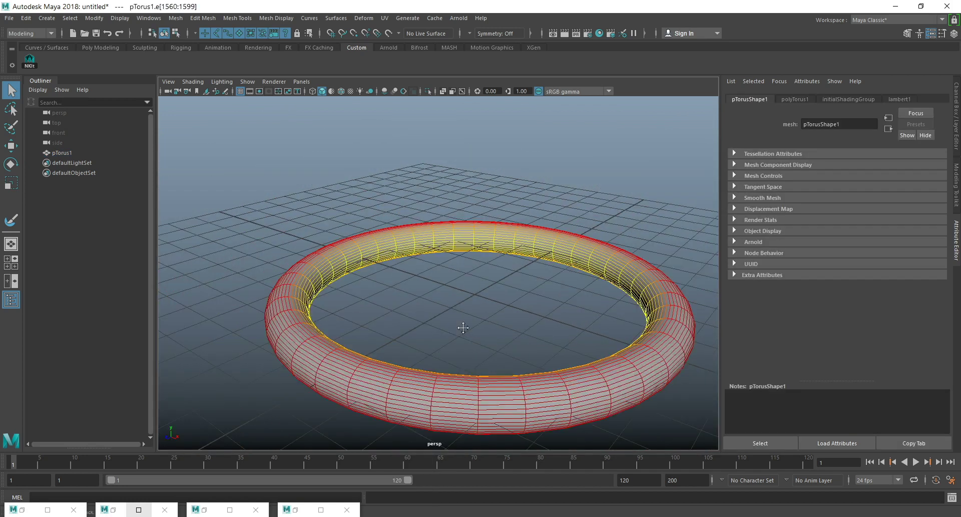
Reduce the soft-selection falloff and scale the torus's inner edge loop along the Y axis.
middle_click_drag(464, 327, 470, 354, "alt")
key("b")
left_click_drag(486, 335, 507, 337)
key("r")
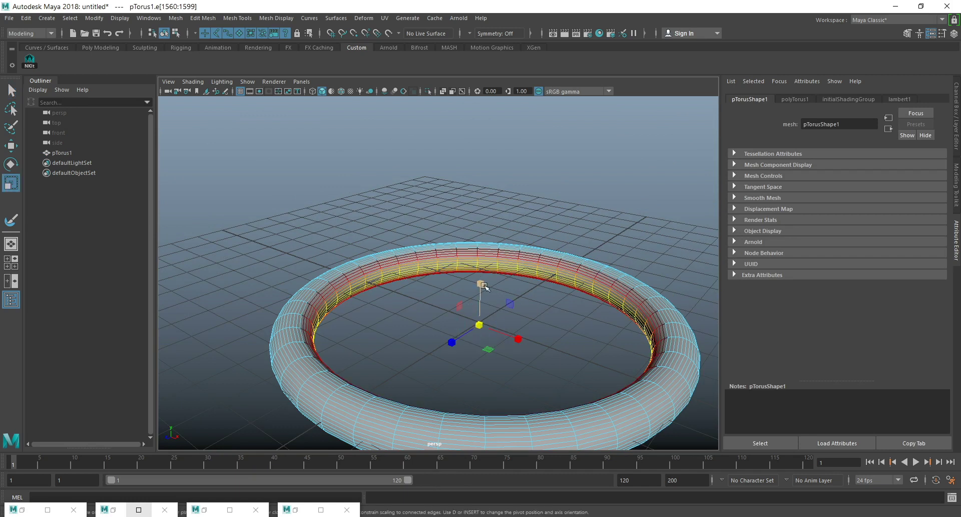
left_click_drag(482, 283, 486, 338)
left_click_drag(495, 305, 515, 266, "alt")
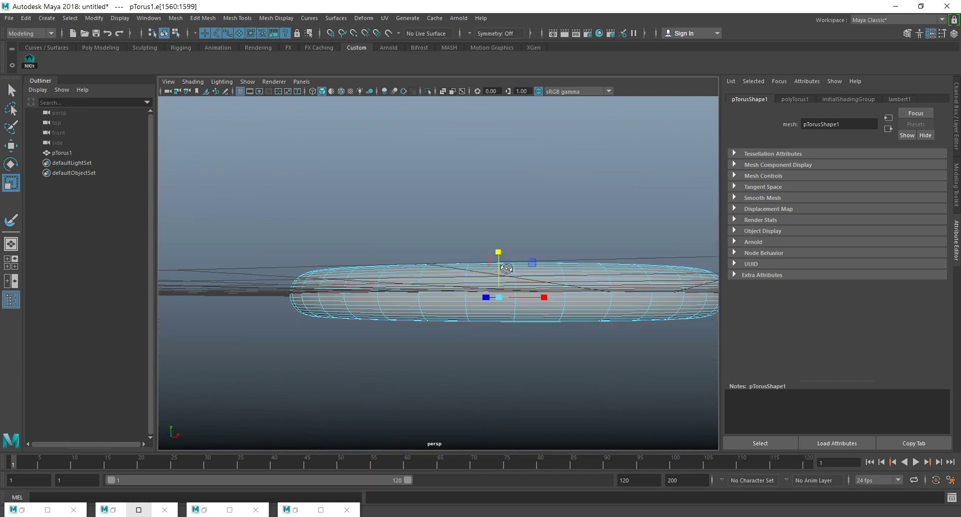
left_click_drag(335, 316, 338, 350, "alt")
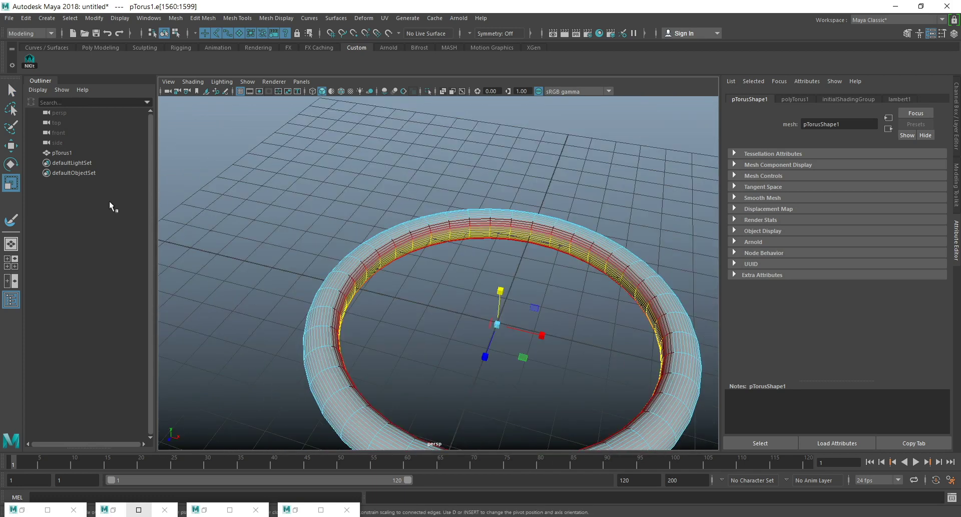
Select the whole pTorus1 object and increase its radius to about 6.71.
left_click(62, 153)
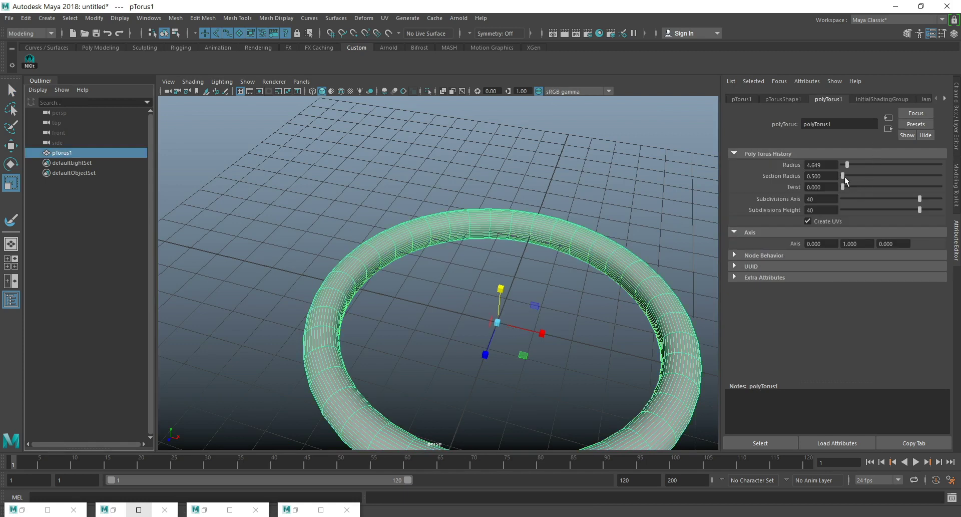
left_click_drag(849, 164, 850, 164)
left_click_drag(690, 216, 578, 214, "alt")
left_click_drag(499, 256, 502, 219)
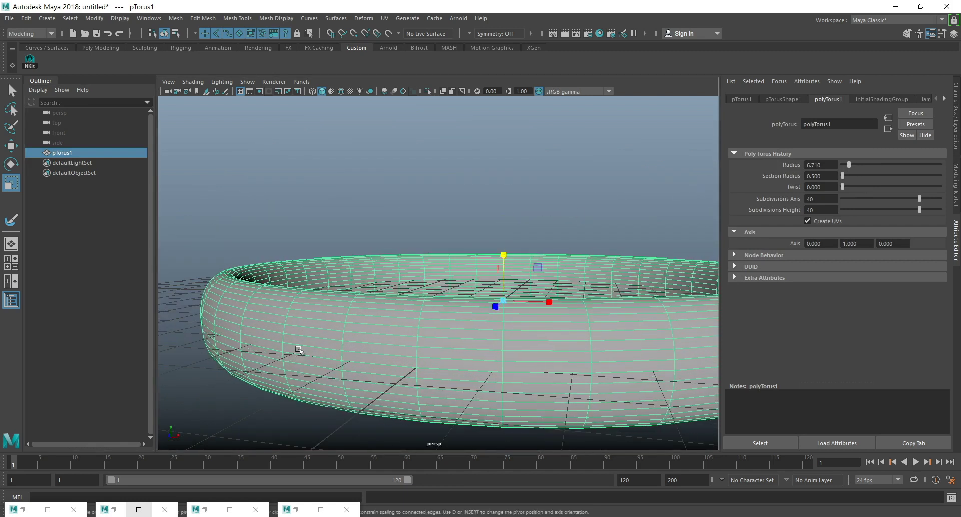
Select the horizontal edge loop around the middle of the torus's outer wall, with soft selection turned off.
right_click_drag(303, 353, 302, 201)
double_click(299, 354)
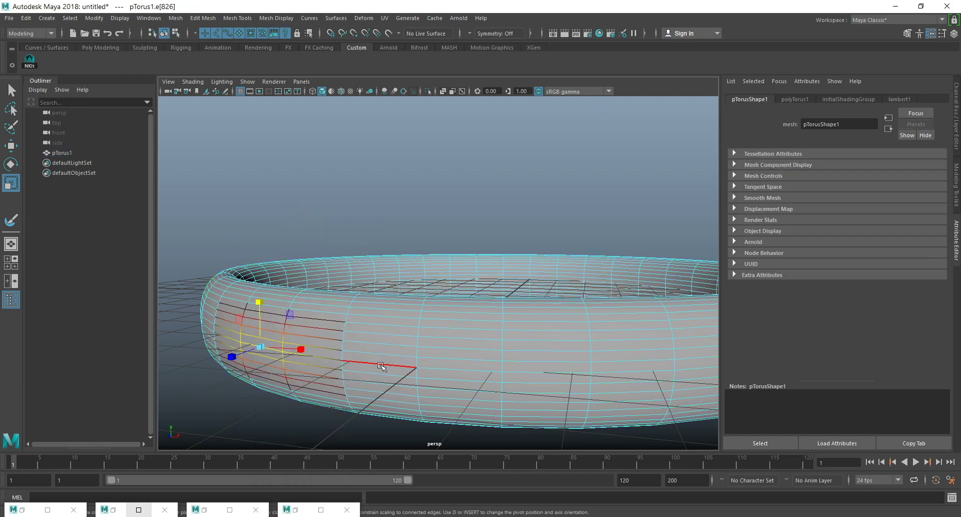
double_click(383, 366)
key("w")
left_click(12, 91)
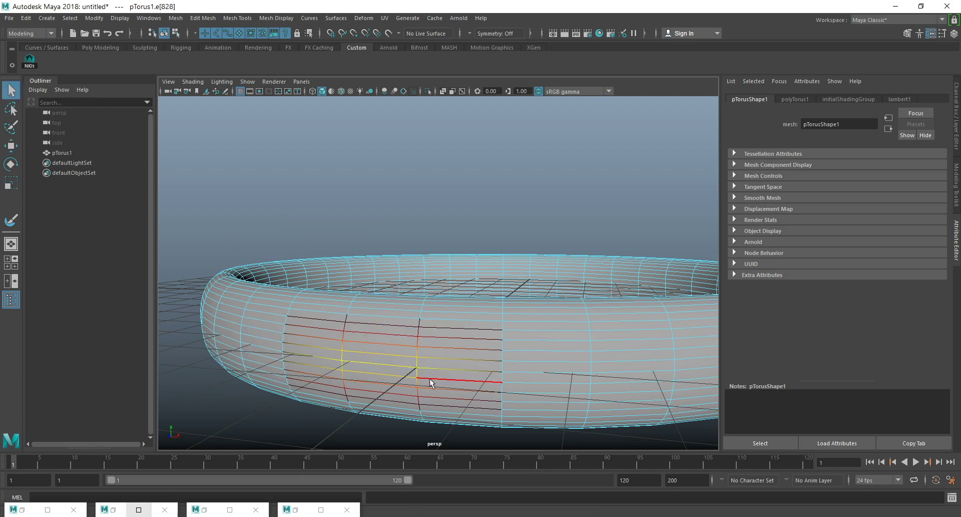
key("b")
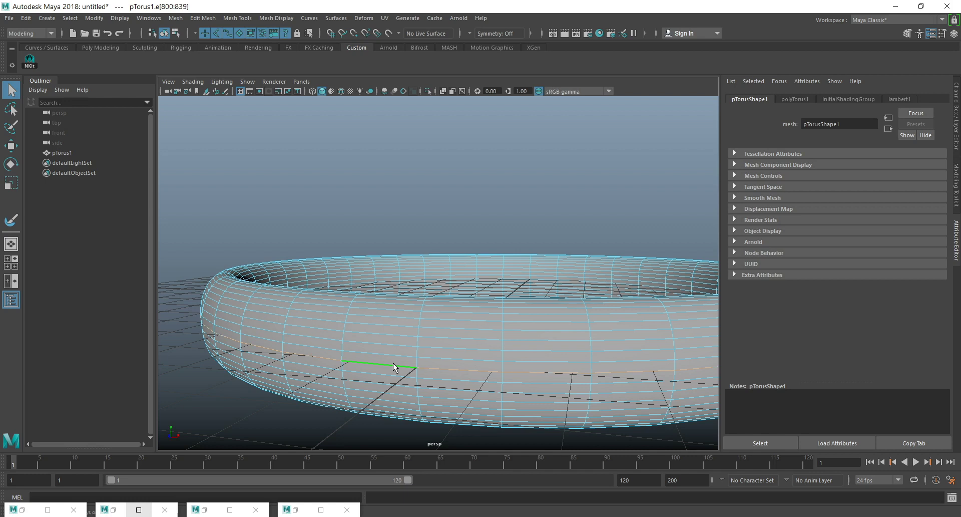
Activate scaling on the torus's outer edge loop and turn on soft selection with a falloff covering the outer wall.
left_click_drag(354, 362, 379, 242, "alt")
right_click(378, 242)
right_click_drag(402, 234, 403, 234)
right_click_drag(368, 294, 370, 218)
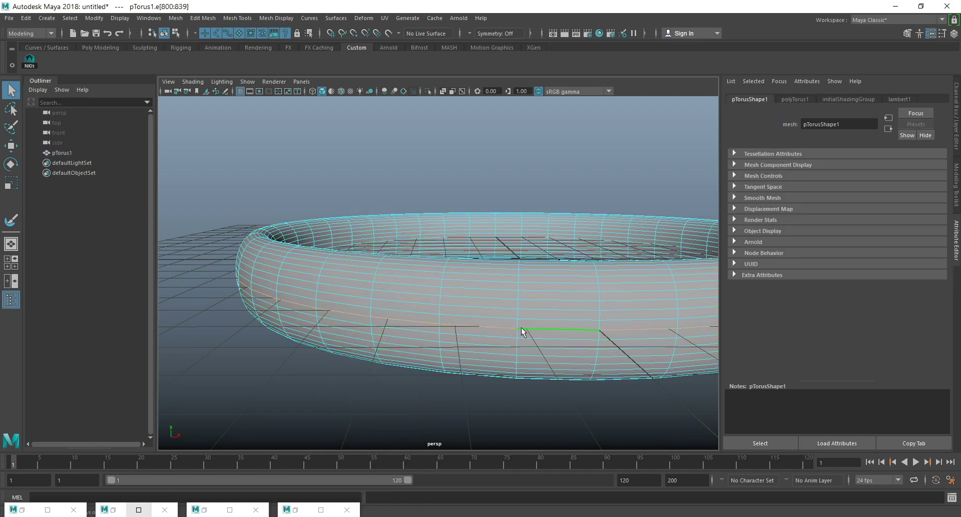
scroll(521, 327, "down", 4)
mouse_move(516, 332)
left_mouse_down("alt")
mouse_move(489, 328)
mouse_move(500, 340)
left_mouse_up("alt")
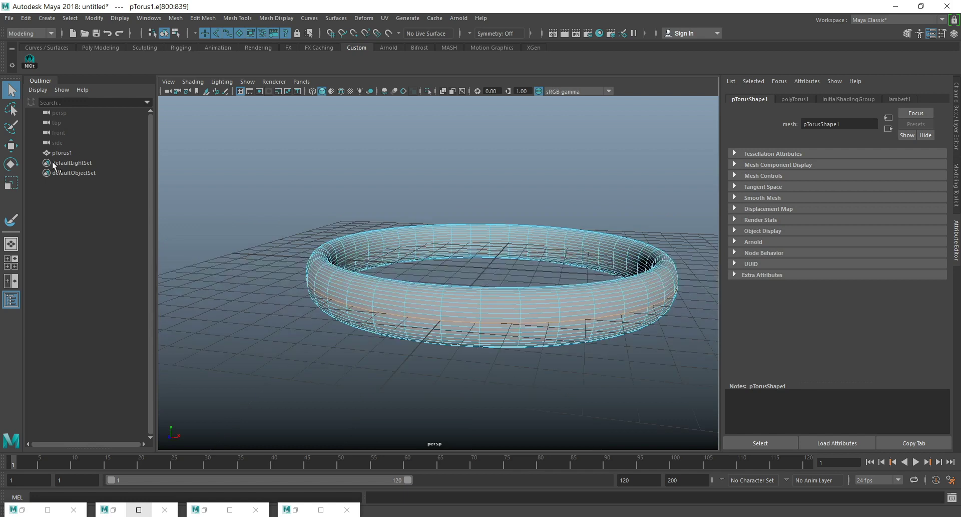
left_click(11, 183)
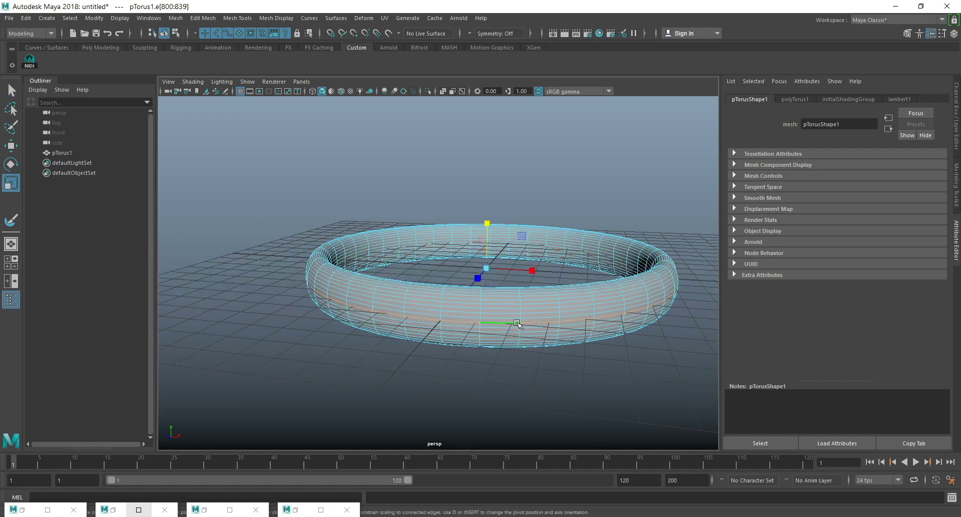
key("b")
left_click_drag(534, 329, 539, 330)
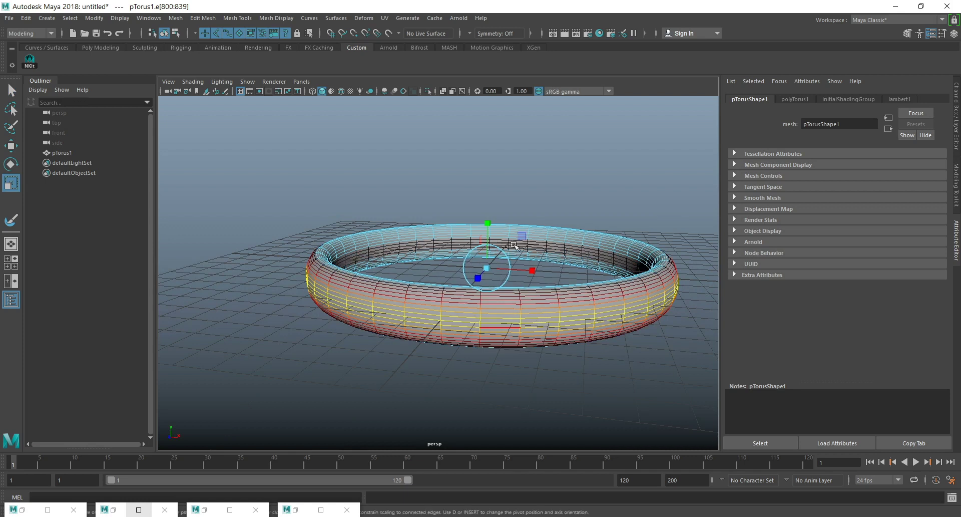
Scale the outer edge loop along the Y axis, undoing the first attempt and widening the soft-selection falloff over the whole torus.
left_click_drag(486, 224, 489, 222, "ctrl")
key("ctrl+z")
key("b")
key("b")
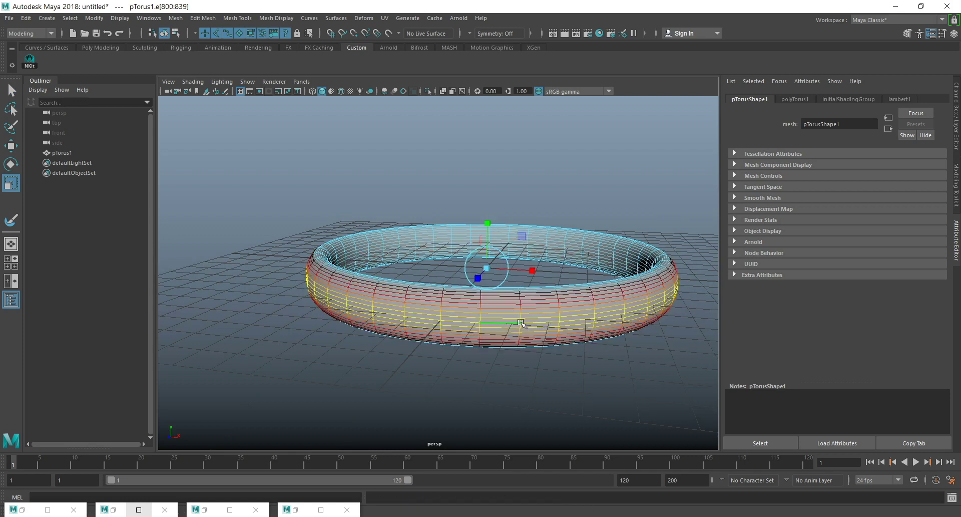
left_click_drag(489, 221, 496, 217, "ctrl")
left_click_drag(545, 285, 558, 305, "alt")
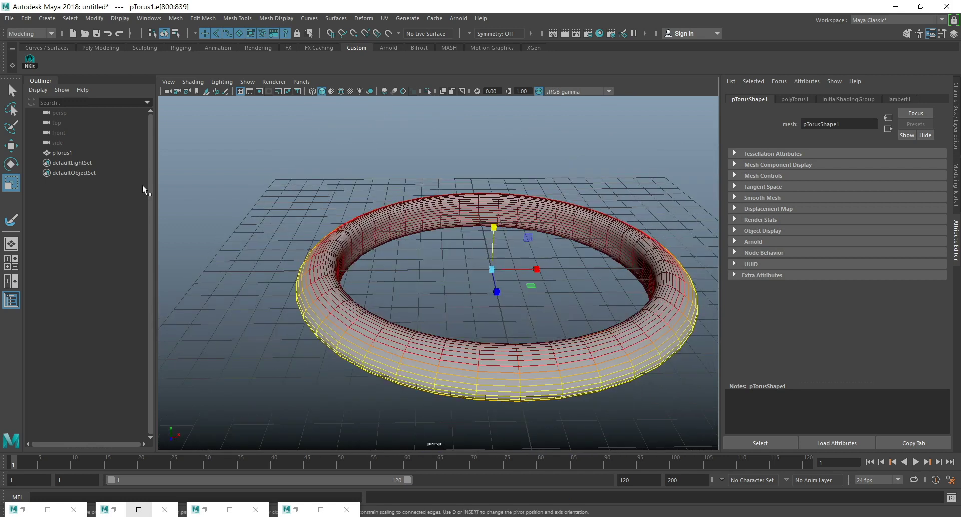
Select the whole pTorus1 object and increase its radius to about 12.9.
left_click(62, 152)
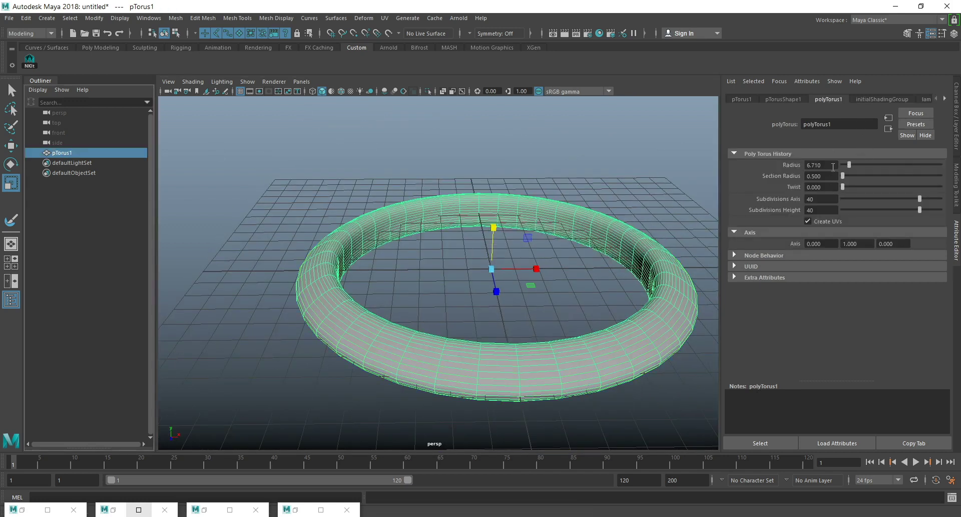
type("7")
key("Return")
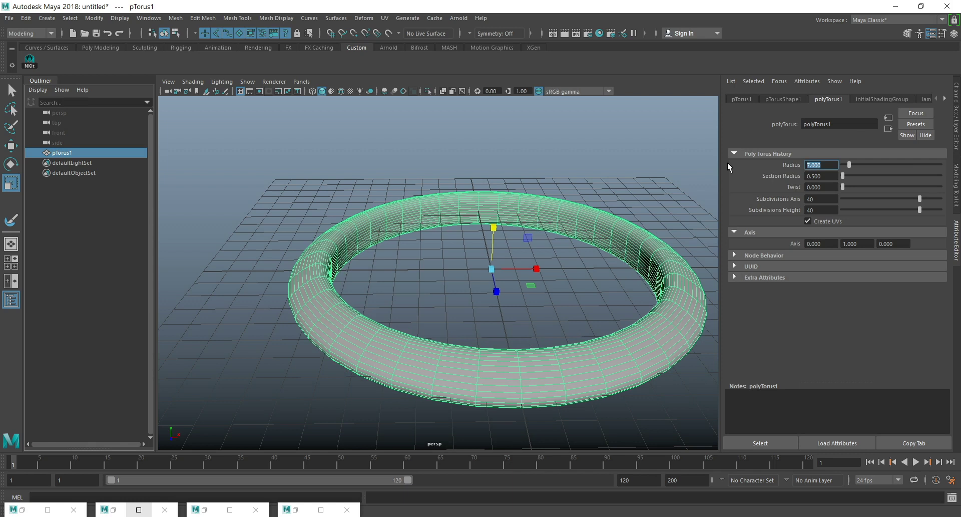
left_click_drag(855, 164, 855, 165)
left_click_drag(466, 272, 542, 264, "alt")
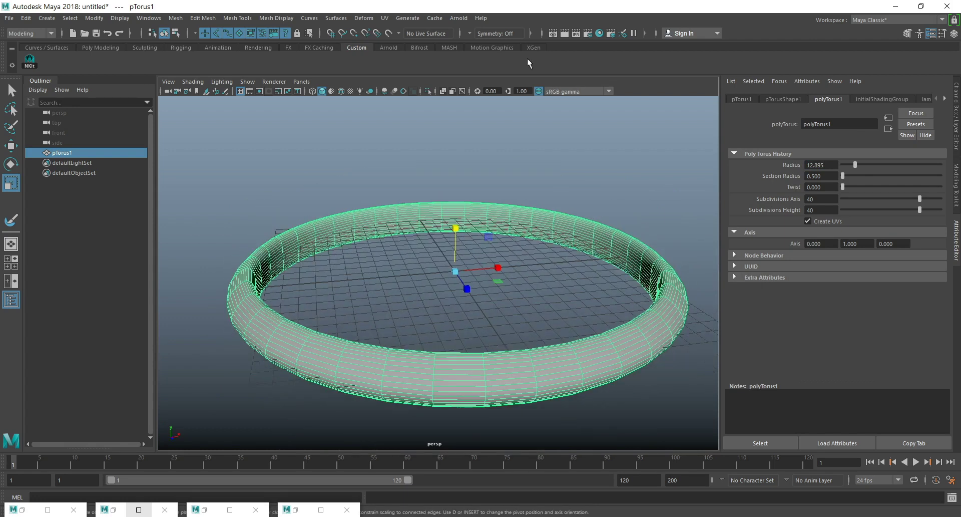
Add a Texture deformer to the torus and set its direction to Normal.
left_click(363, 18)
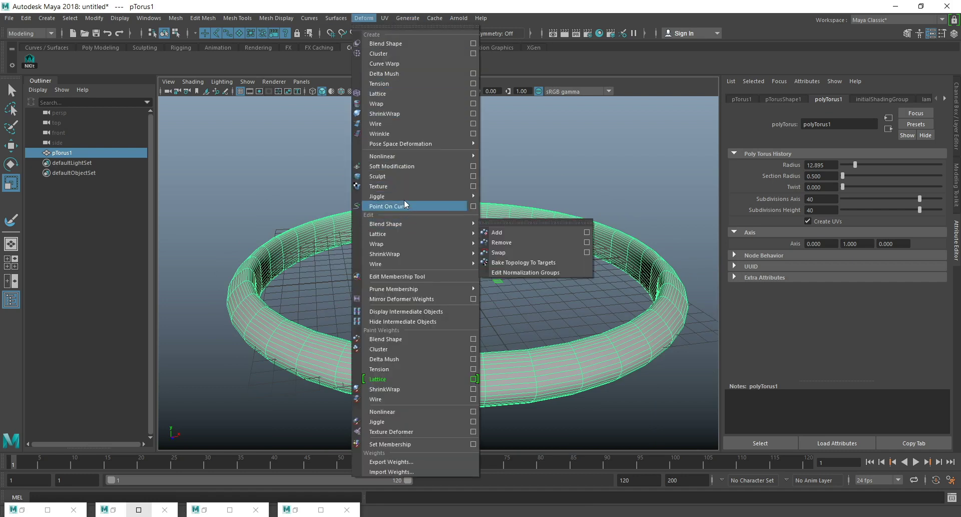
mouse_move(449, 197)
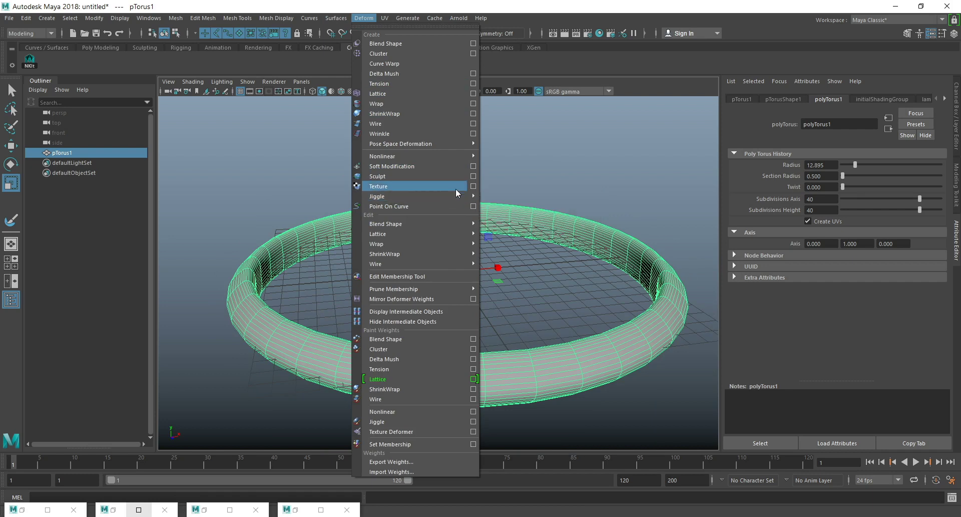
left_click(453, 186)
left_click(821, 176)
left_click(821, 187)
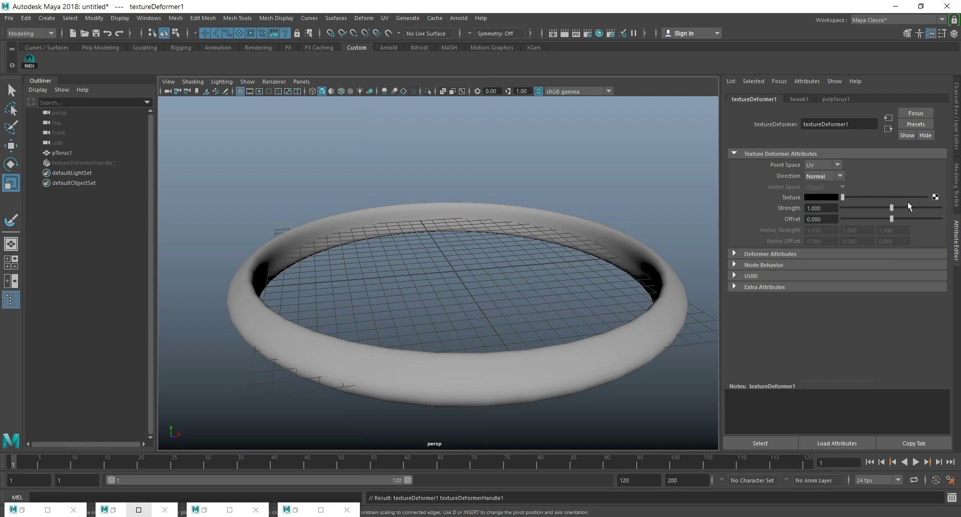
Connect a Noise texture to the Texture input of the torus's deformer.
left_click(935, 197)
scroll(423, 341, "down", 1)
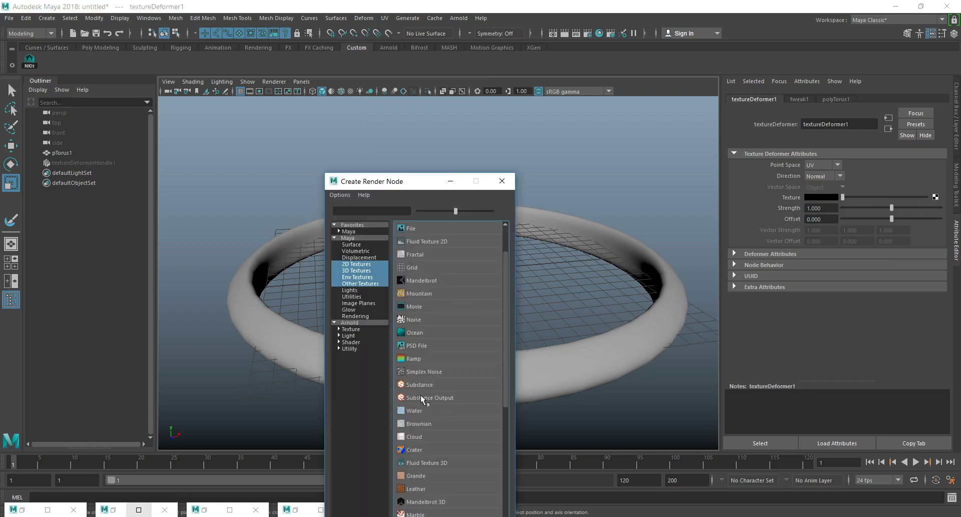
left_click(409, 322)
left_click_drag(440, 336, 440, 264, "alt")
scroll(439, 263, "up", 5)
scroll(851, 220, "down", 3)
scroll(838, 235, "up", 3)
Change the noise type from Billow to Perlin Noise.
left_click(827, 311)
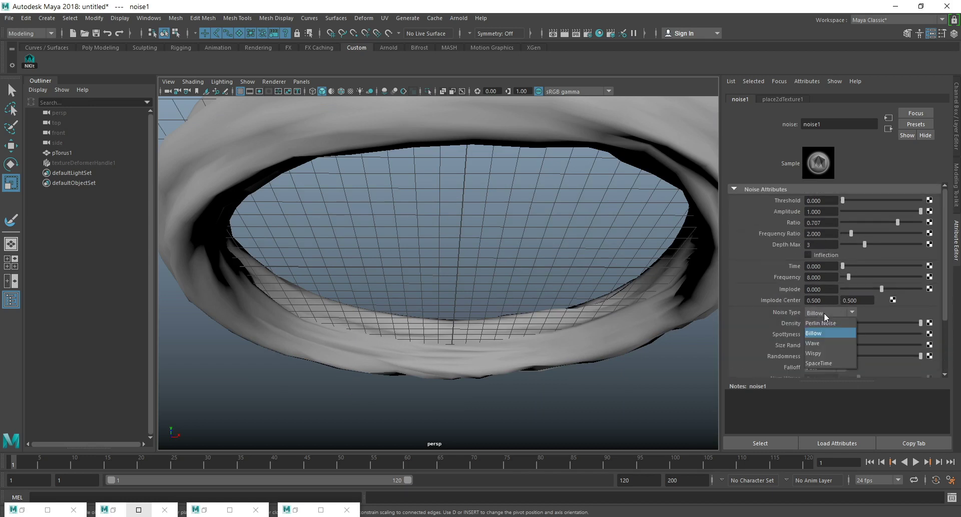
left_click(825, 324)
scroll(519, 259, "down", 5)
left_click_drag(515, 271, 457, 269, "alt")
scroll(485, 293, "up", 5)
scroll(507, 285, "down", 4)
scroll(457, 268, "up", 5)
Raise the deformed torus well above the grid along the Y axis and place a duplicate of it directly above.
left_click(460, 196)
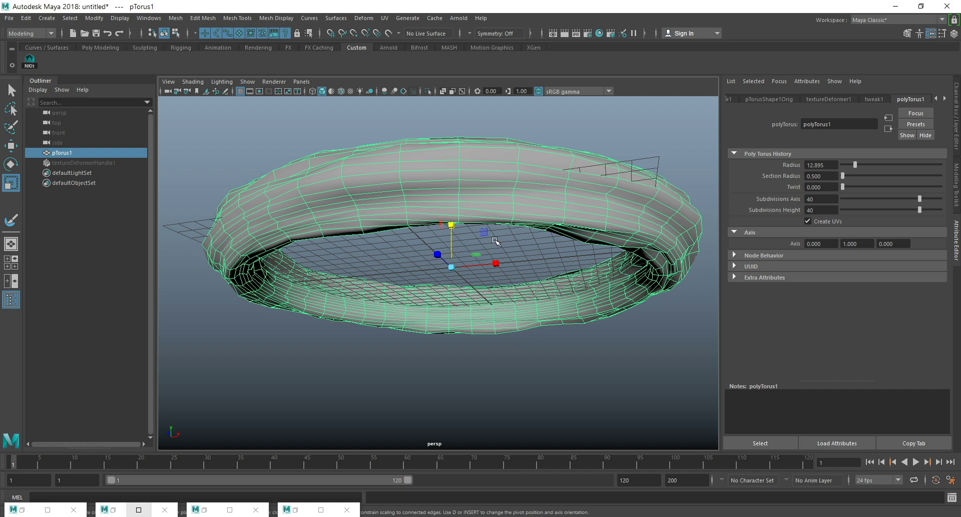
key("w")
mouse_move(484, 251)
left_mouse_down("alt")
mouse_move(519, 337)
mouse_move(420, 351)
mouse_move(491, 311)
mouse_move(485, 259)
left_mouse_up("alt")
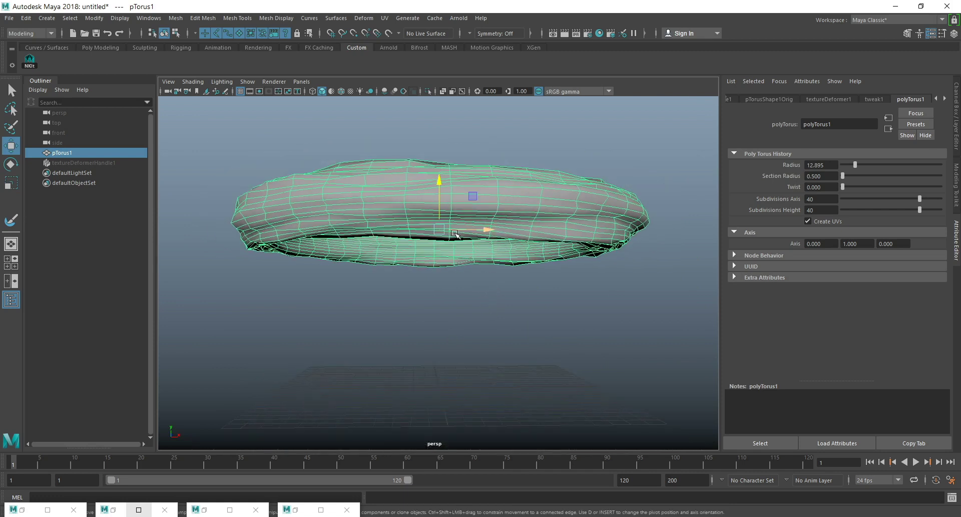
left_click_drag(437, 187, 437, 172, "shift")
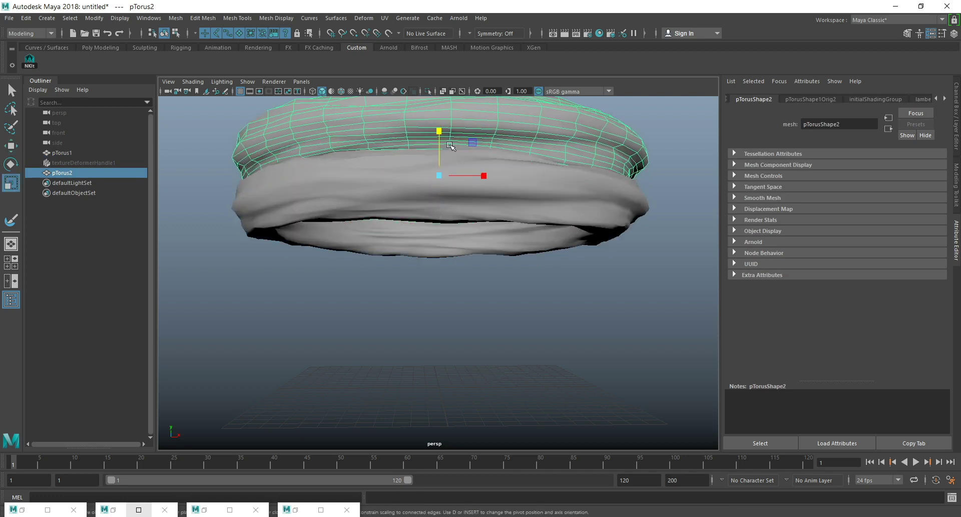
Rotate the duplicate pTorus2 about its vertical axis and scale it down uniformly so it is smaller than the ring below.
key("e")
left_click_drag(444, 176, 371, 168)
key("r")
left_click_drag(439, 175, 309, 199)
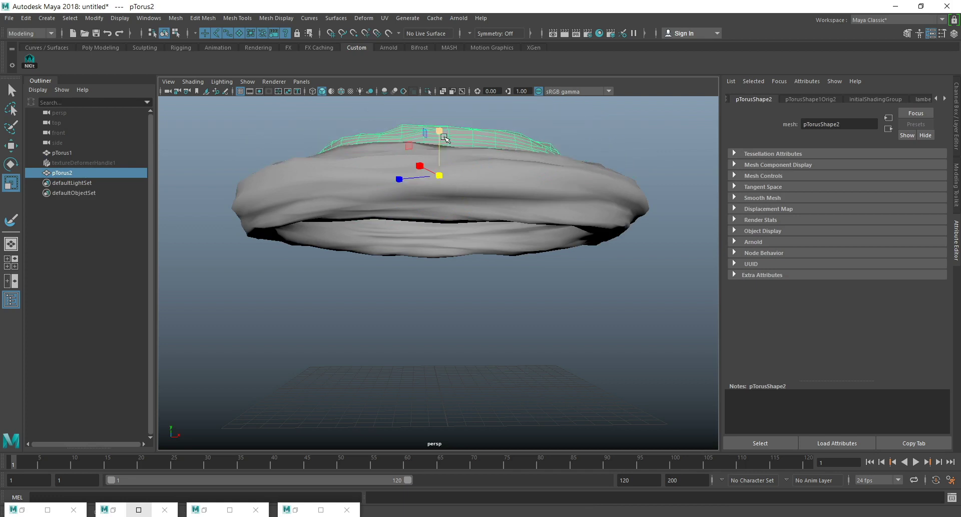
Move the smaller pTorus2 slightly up along the Y axis so it rests on the larger ring.
key("w")
left_click_drag(445, 138, 447, 109)
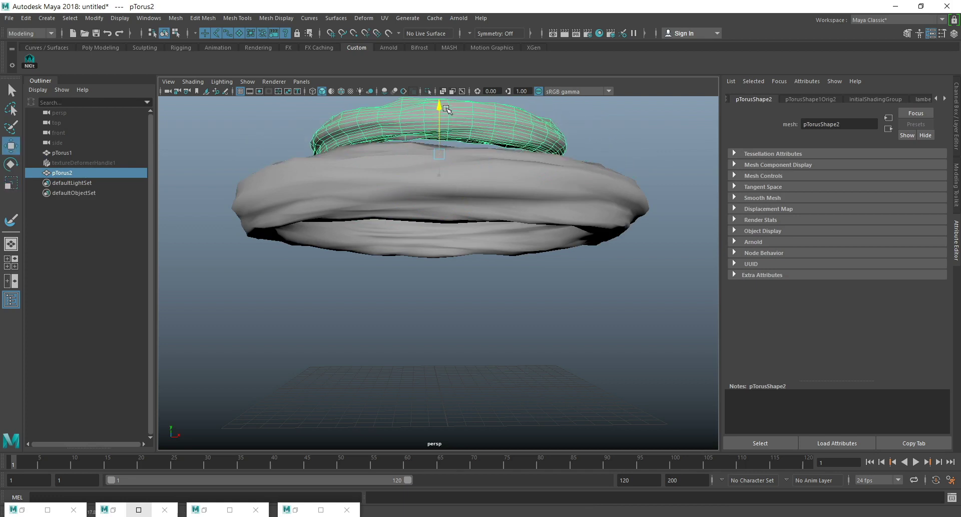
scroll(491, 268, "down", 5)
left_click_drag(493, 279, 495, 304, "alt")
scroll(468, 266, "up", 5)
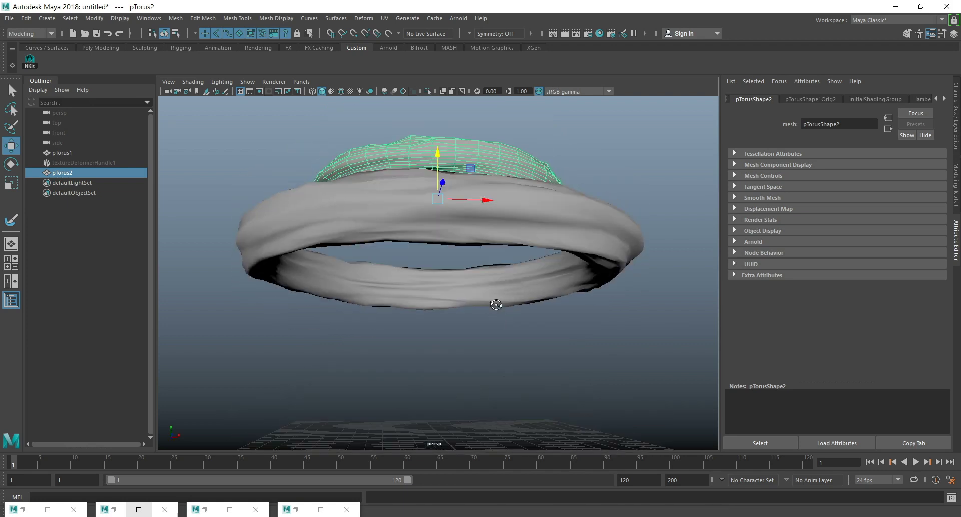
Open the Hypershade and create an Arnold aiStandardVolume shader, applying it to the larger torus.
left_click(599, 33)
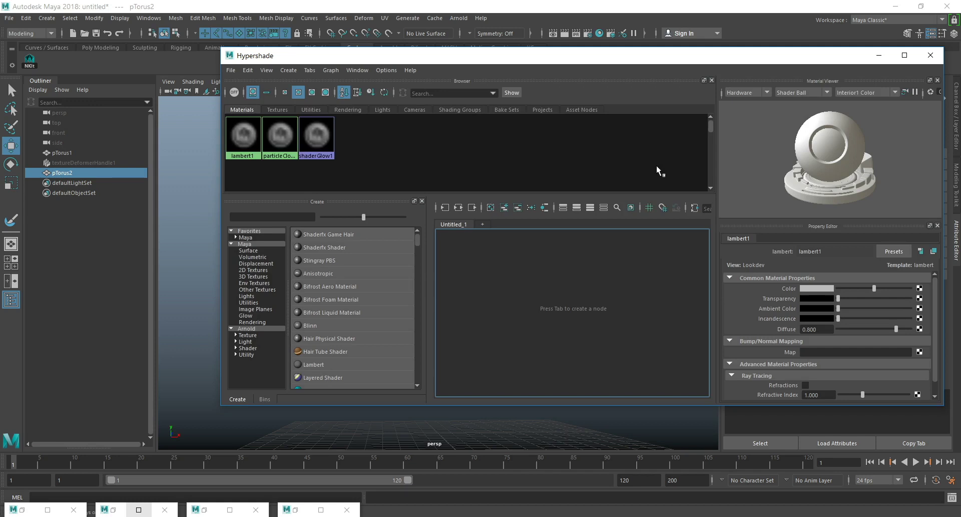
left_click(231, 327)
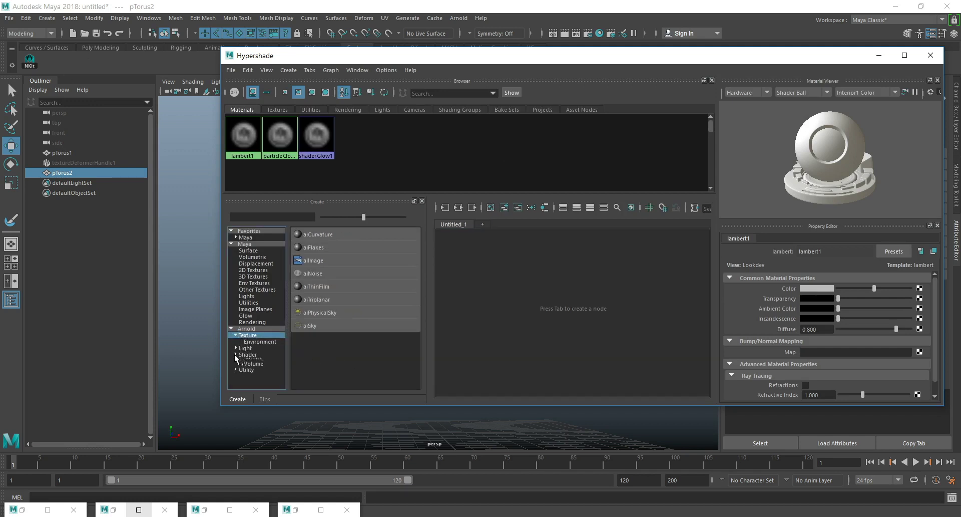
left_click(254, 368)
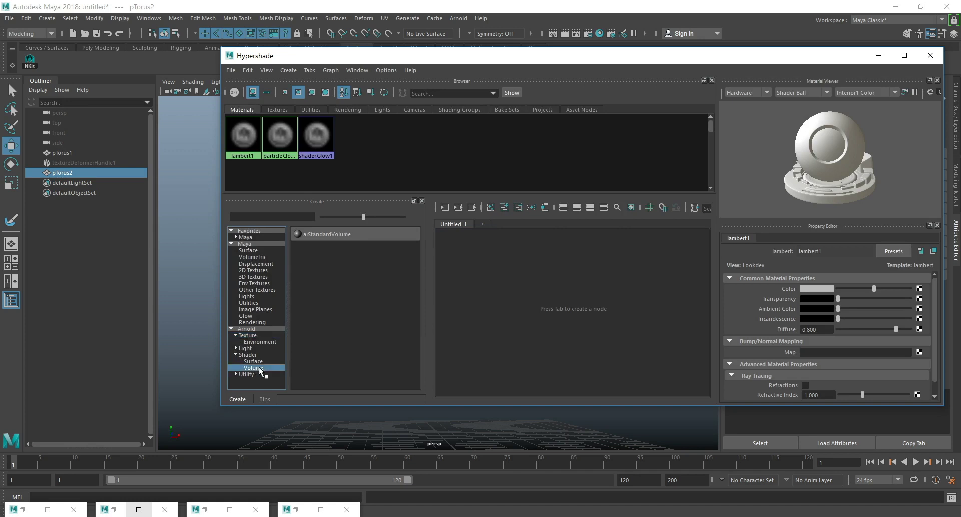
left_click_drag(336, 55, 588, 60)
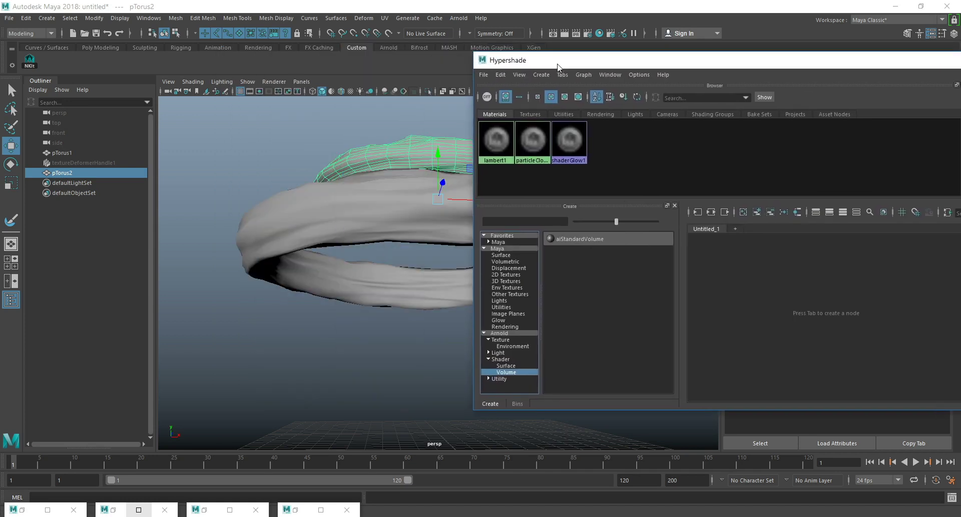
middle_click_drag(567, 241, 358, 211)
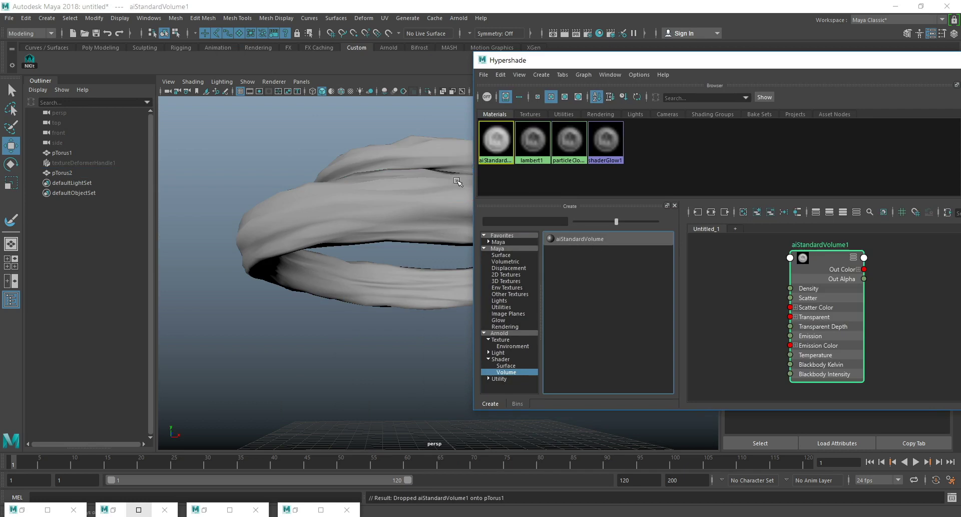
Select both tori, try to assign aiStandardVolume1 to them, and minimize the Hypershade.
left_click_drag(394, 130, 456, 250)
right_click_drag(832, 258, 824, 237)
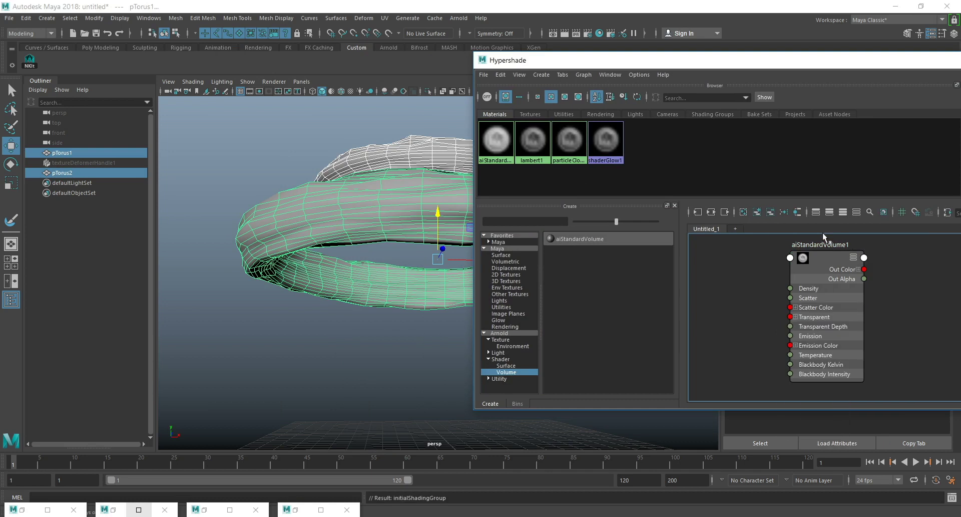
left_click_drag(851, 59, 462, 98)
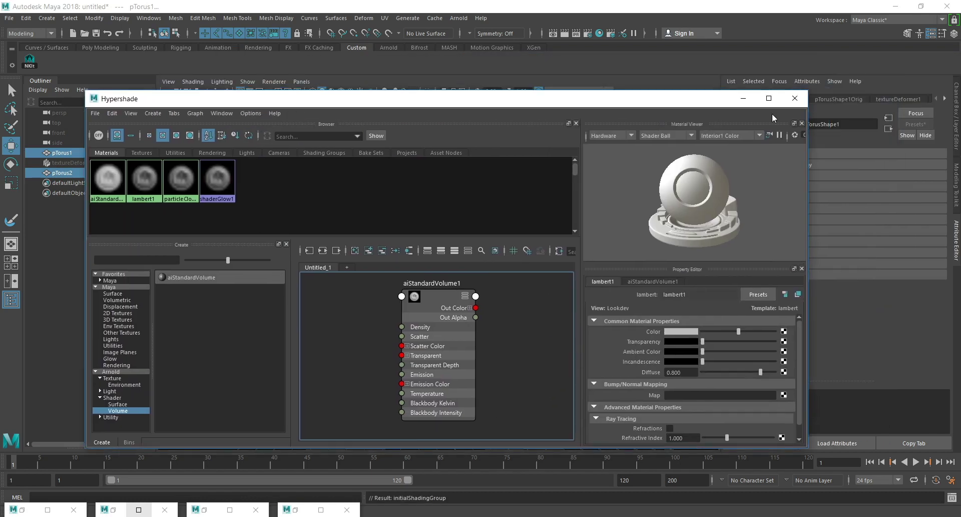
left_click(744, 99)
Add an Arnold Skydome light to the scene.
left_click(458, 18)
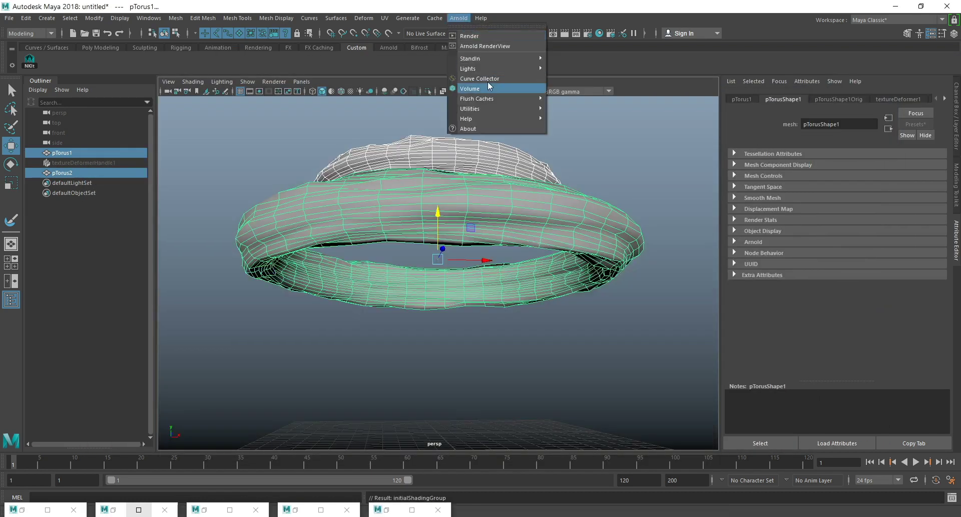
mouse_move(493, 68)
left_click(604, 123)
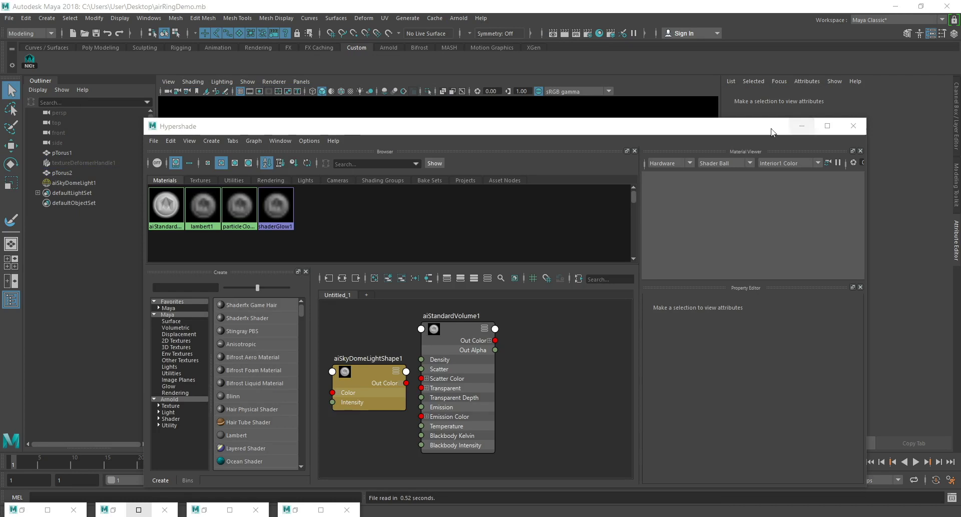
Delete the existing aiStandardVolume1 shader node from the Hypershade graph.
left_click_drag(617, 129, 614, 261)
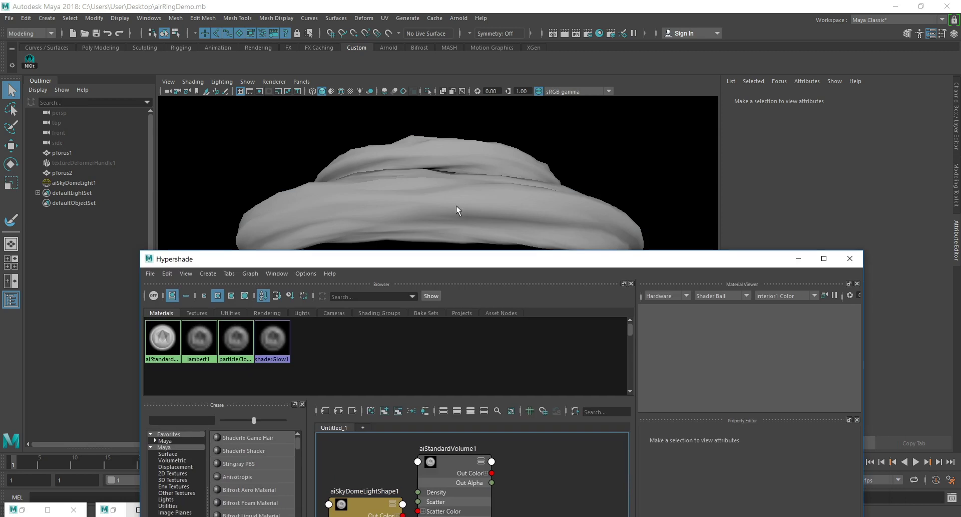
left_click(516, 223)
left_click_drag(385, 260, 405, 124)
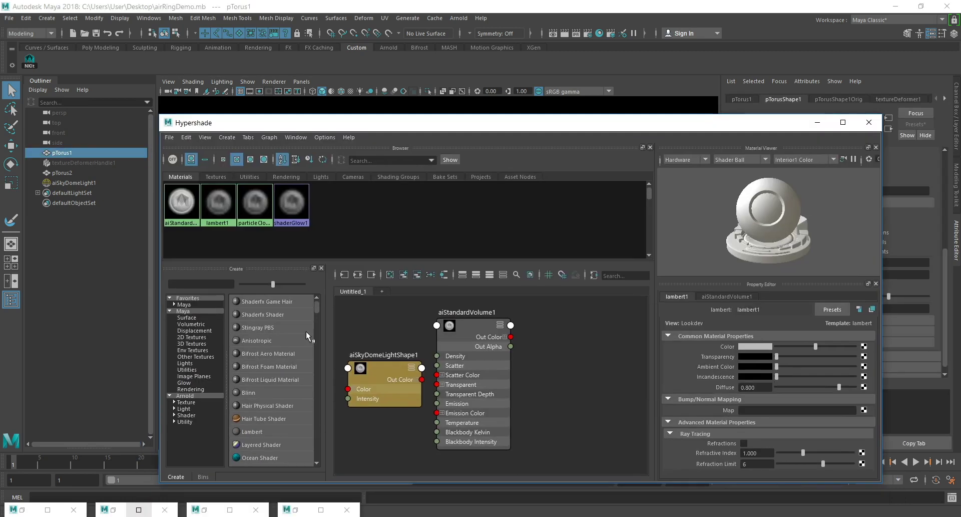
left_click_drag(571, 324, 480, 434)
key("Delete")
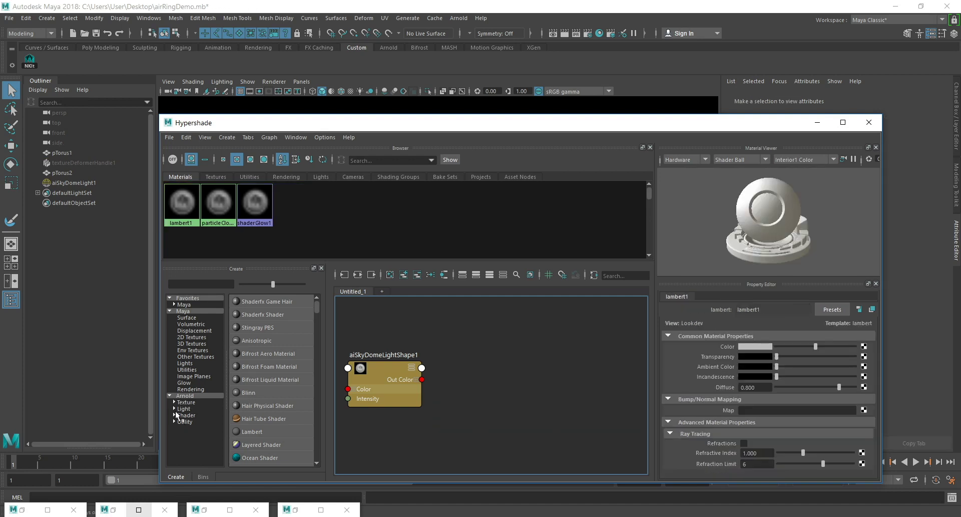
Create a new Arnold aiStandardVolume shader and assign it to the larger torus.
left_click(183, 415)
left_click(265, 444)
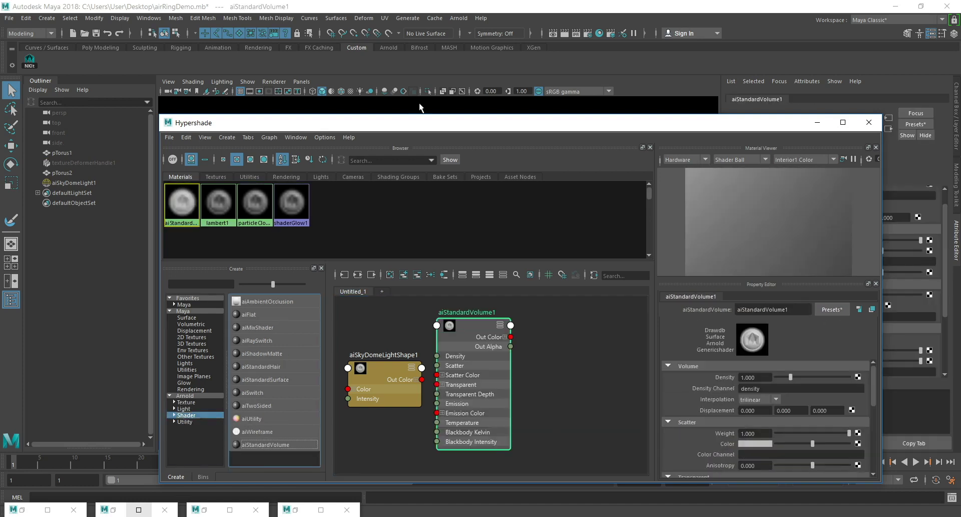
left_click_drag(360, 116, 620, 117)
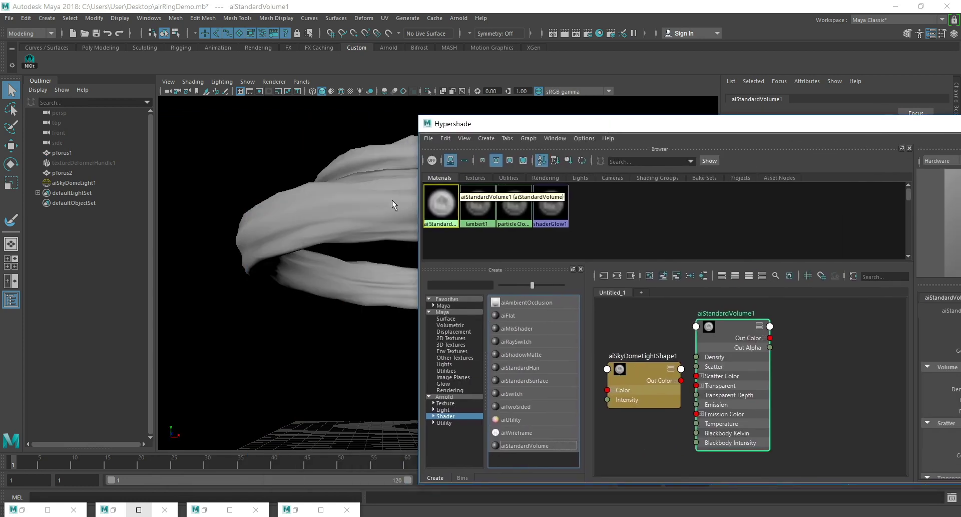
left_click(399, 214)
right_click(728, 327)
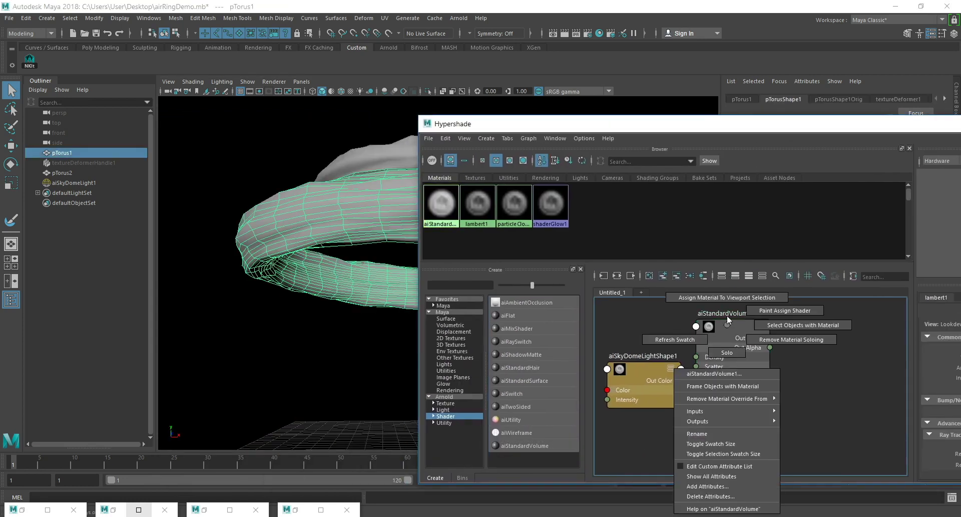
left_click(726, 298)
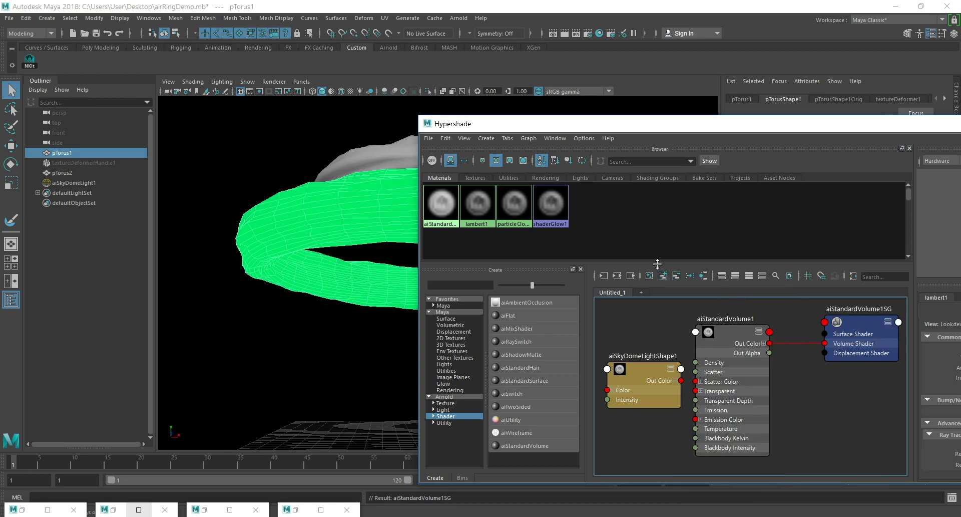
Assign the aiStandardVolume1 shader to the smaller upper torus as well.
left_click(383, 140)
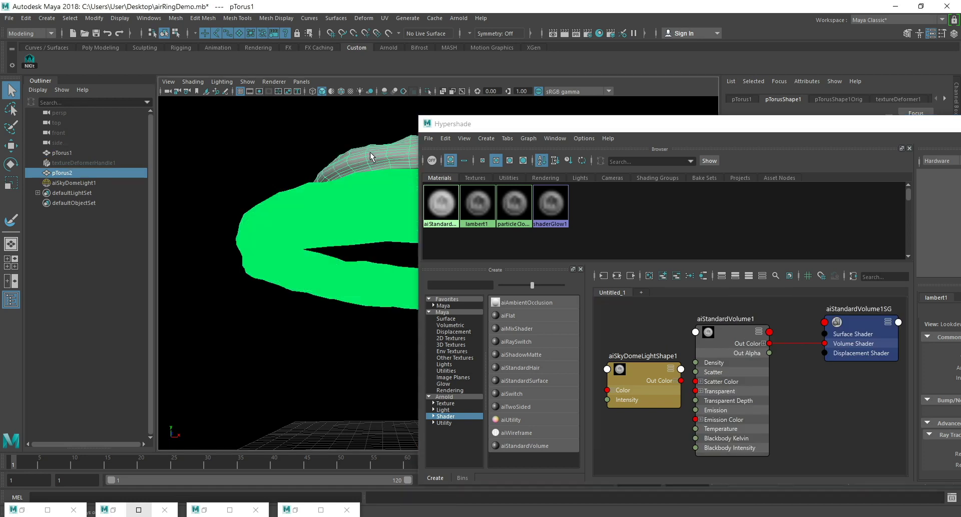
right_click(734, 332)
left_click(729, 302)
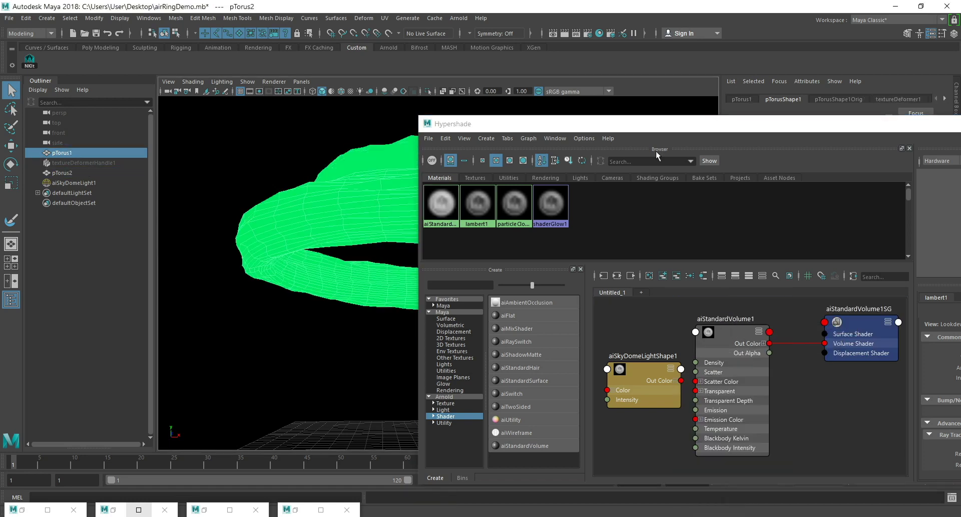
Render the current frame to check the volume shading under the skydome, and minimize the Render View and Hypershade.
left_click_drag(881, 125, 498, 94)
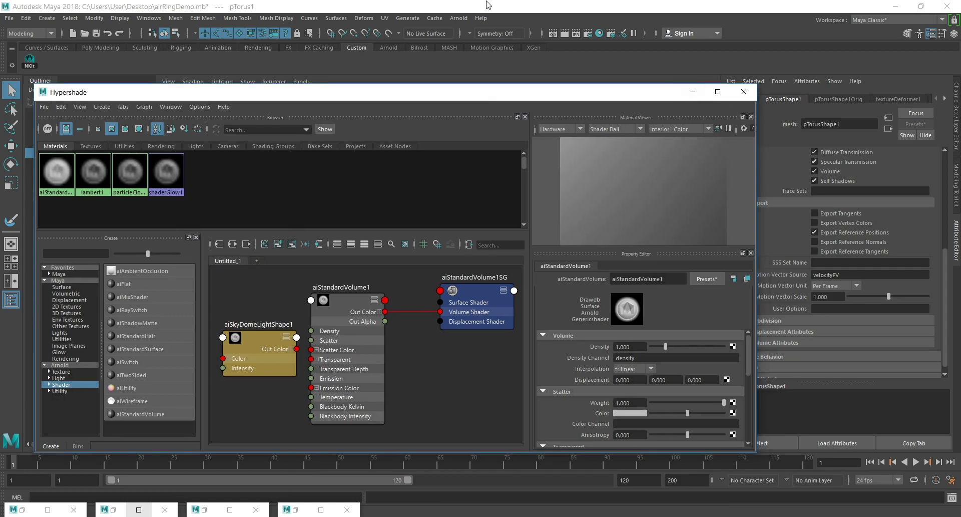
left_click(565, 33)
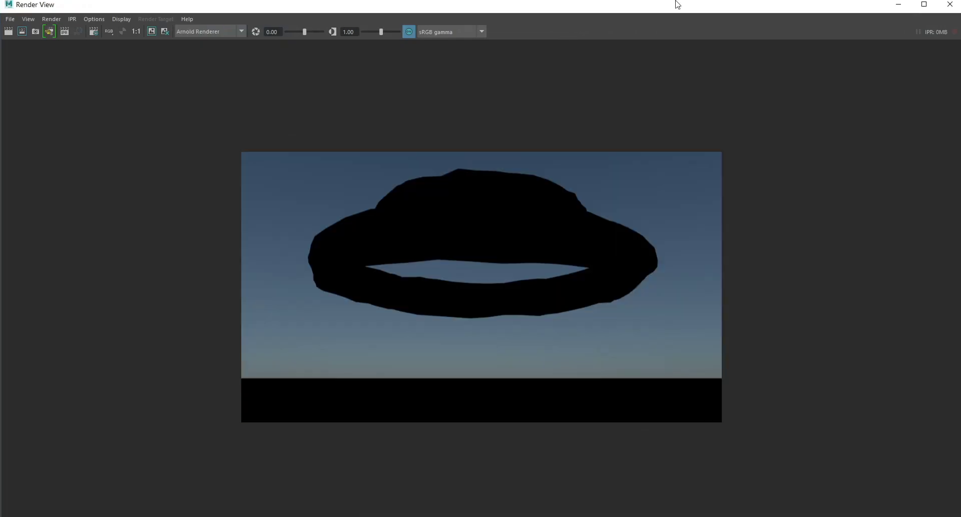
left_click(899, 4)
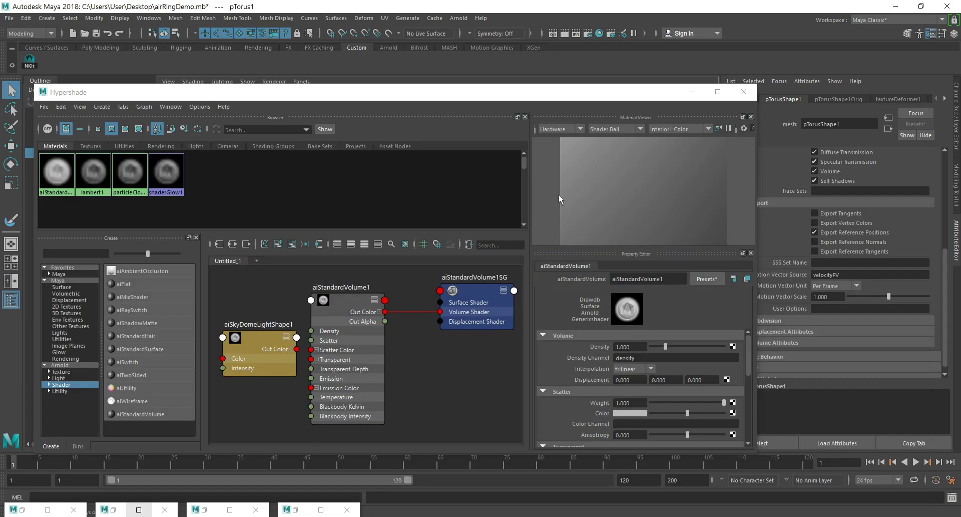
left_click(692, 92)
Replace the skydome light with a point light raised to the middle of the larger torus ring.
left_click(648, 166)
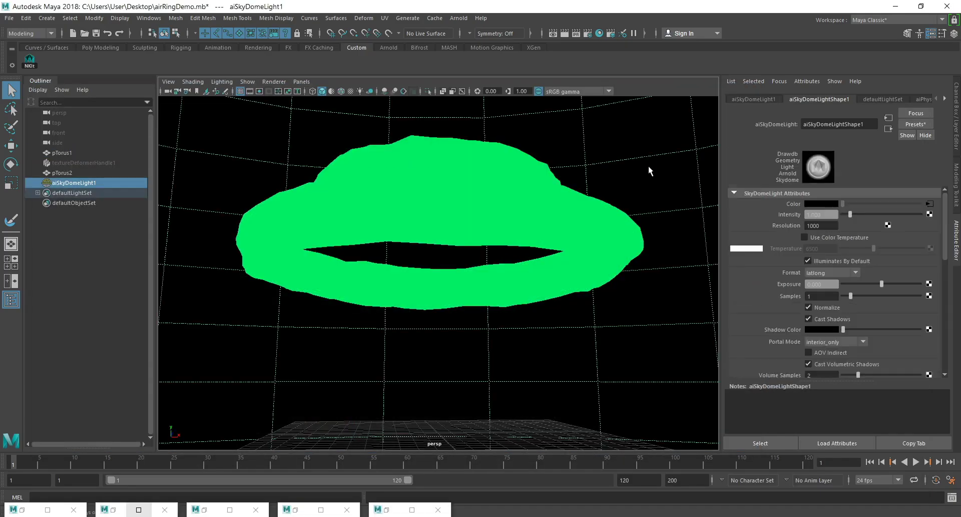
key("Delete")
left_click(46, 18)
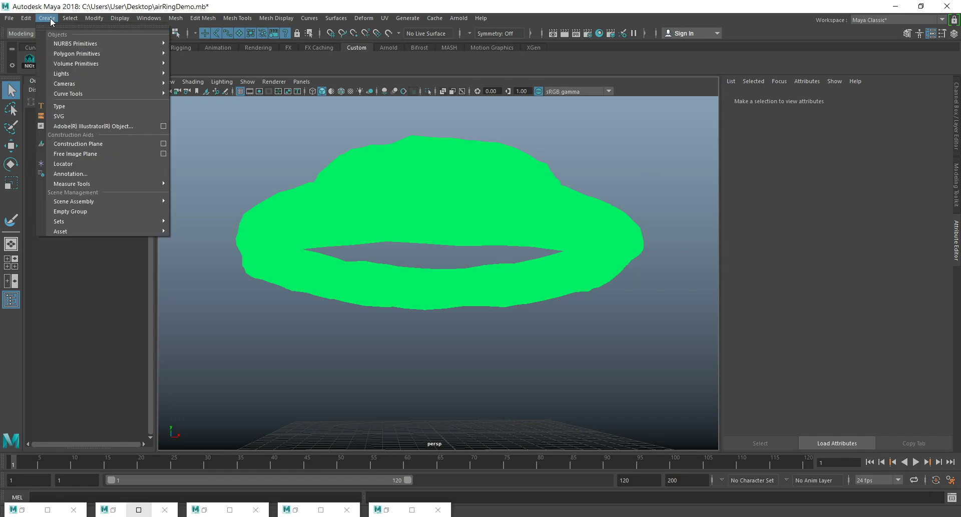
mouse_move(75, 74)
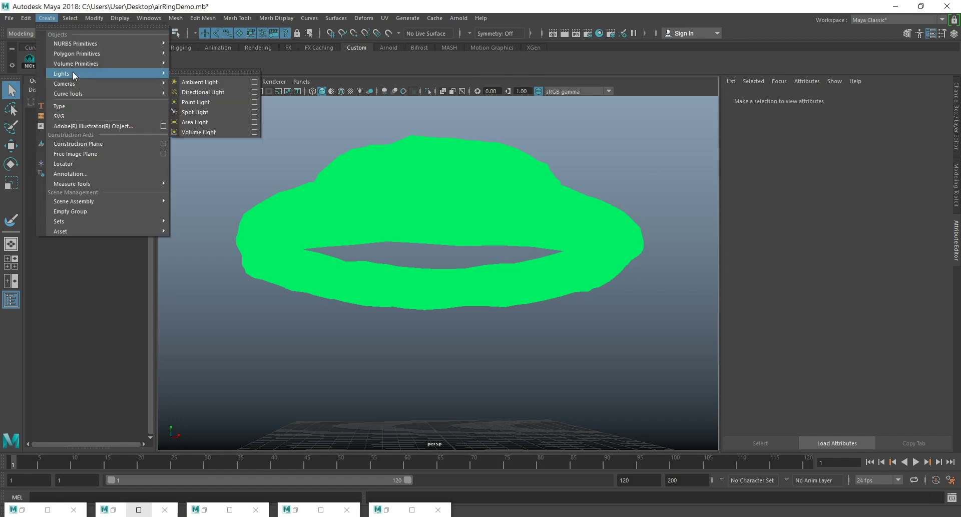
left_click(196, 102)
key("w")
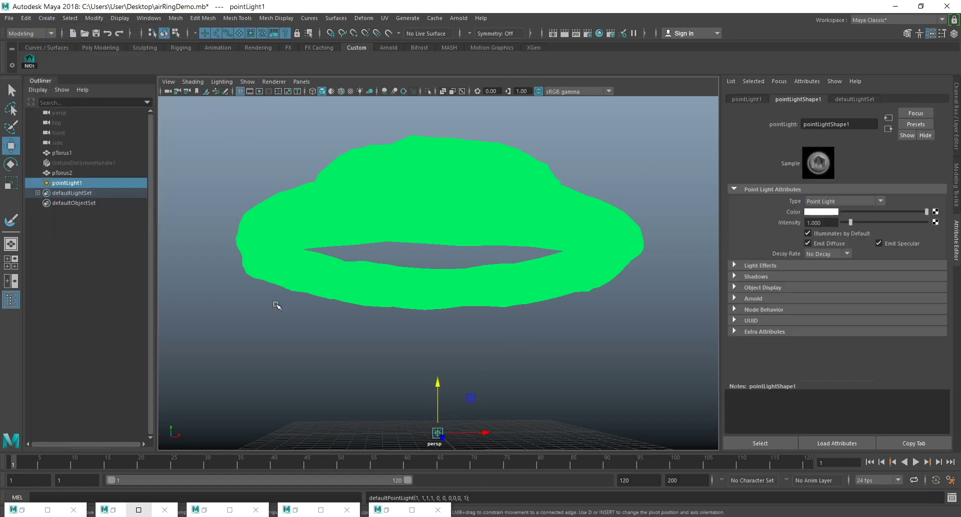
left_click_drag(437, 386, 438, 224)
Set the point light's intensity to 20 and its decay rate to Quadratic.
left_click(835, 221)
type("20")
key("Return")
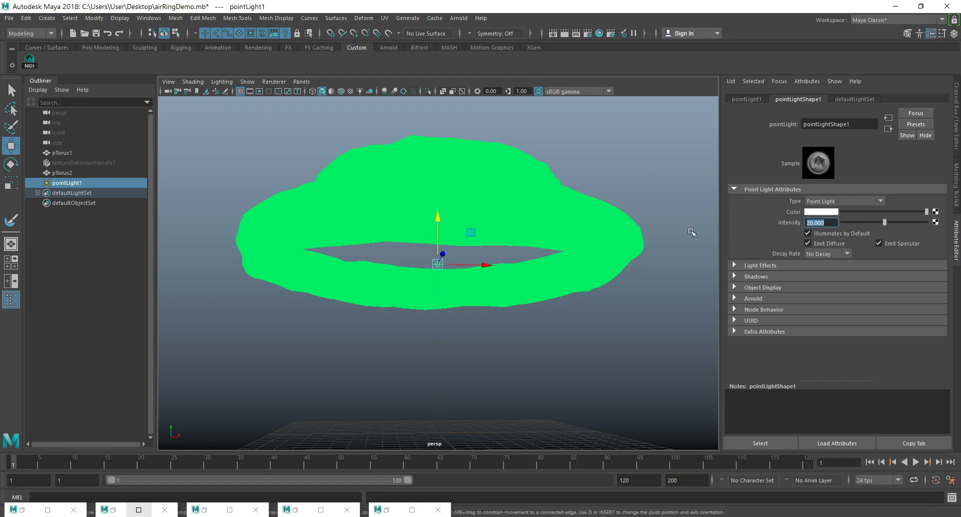
left_click(828, 254)
left_click(828, 280)
Select the larger torus and render the frame to check the point light's effect.
left_click(503, 207)
left_click(565, 30)
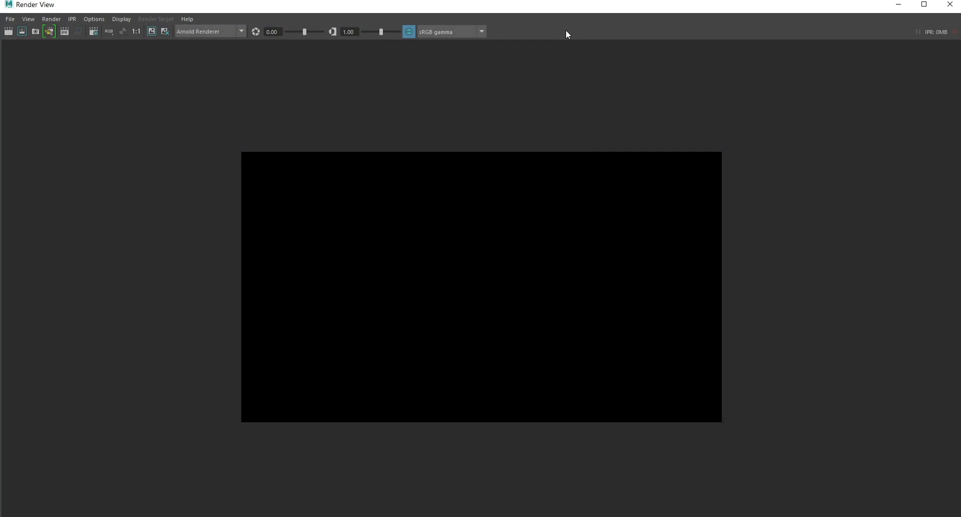
left_click(899, 5)
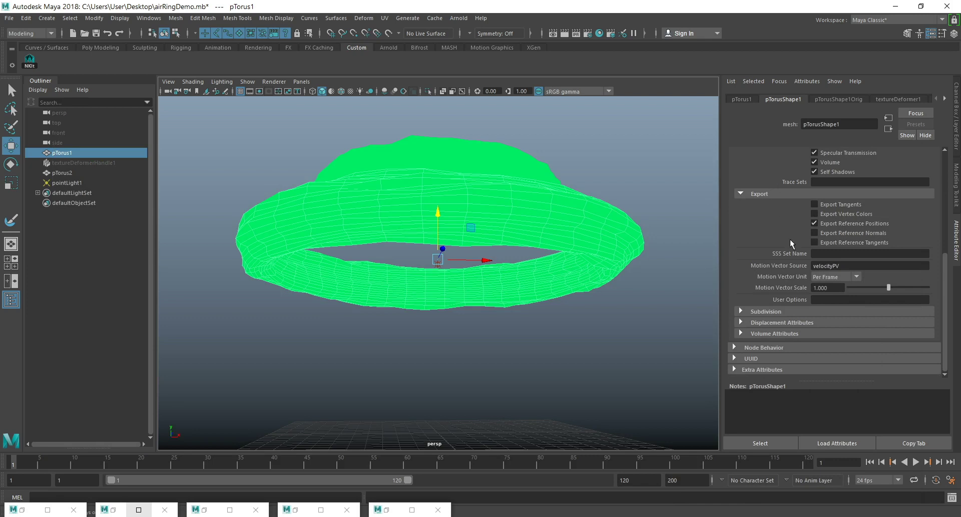
Set the larger torus's Arnold volume step size to 0.1 and render the frame to check it.
scroll(794, 253, "up", 5)
scroll(796, 262, "down", 4)
scroll(796, 263, "up", 3)
left_click(750, 211)
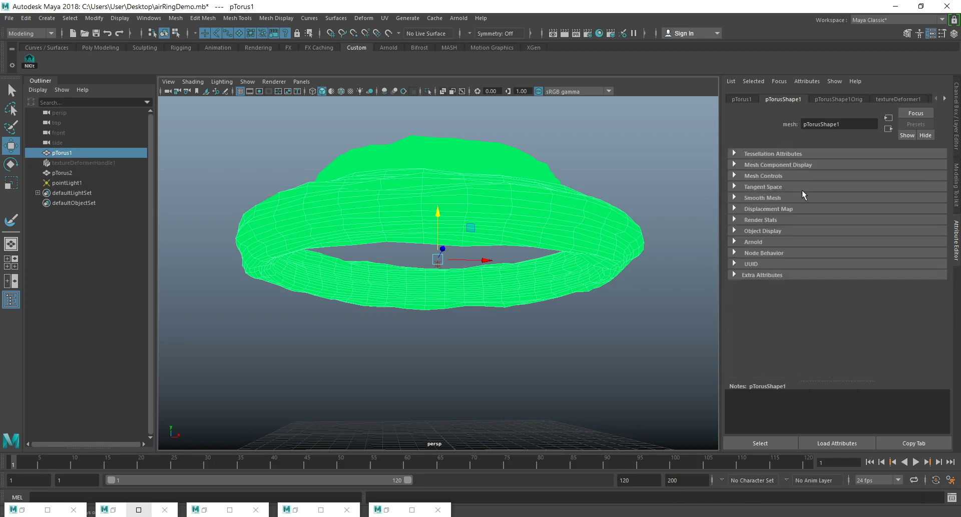
left_click(755, 242)
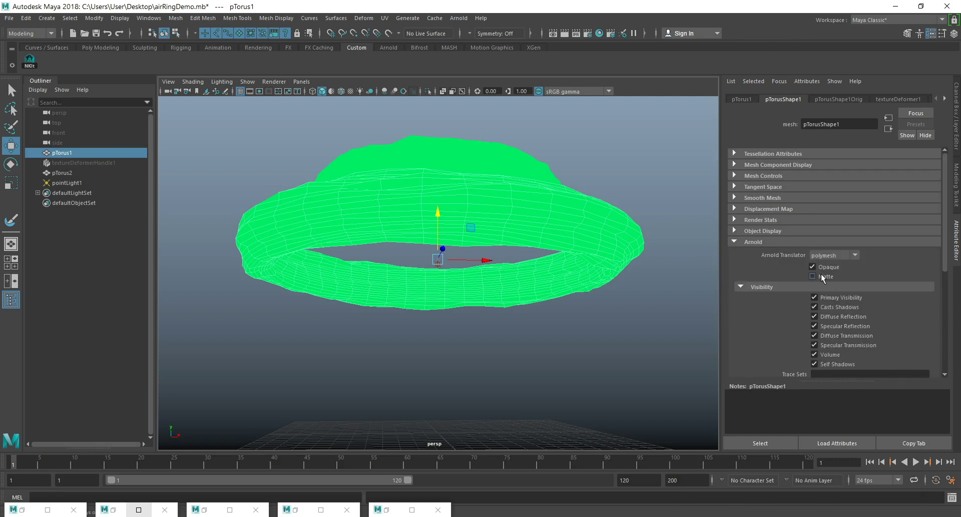
scroll(822, 280, "down", 4)
scroll(839, 315, "down", 1)
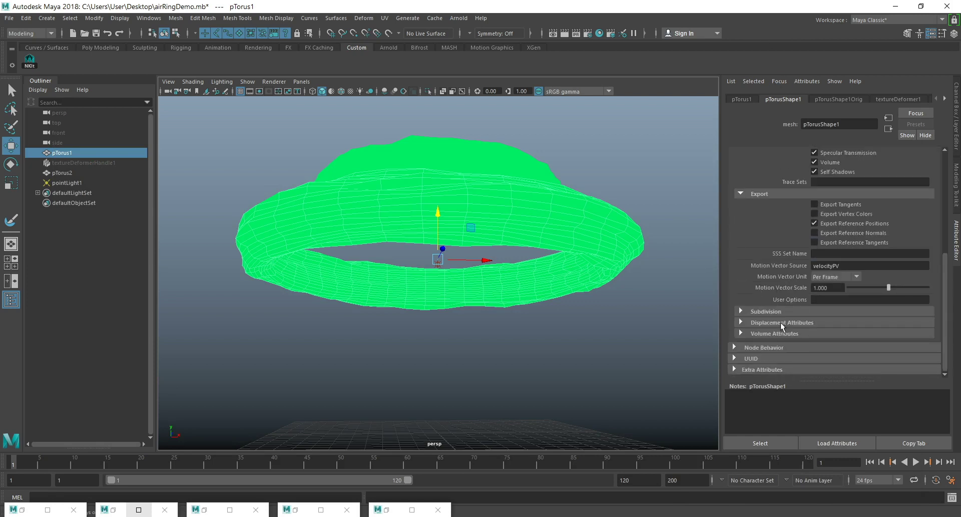
scroll(821, 306, "up", 3)
scroll(842, 298, "down", 2)
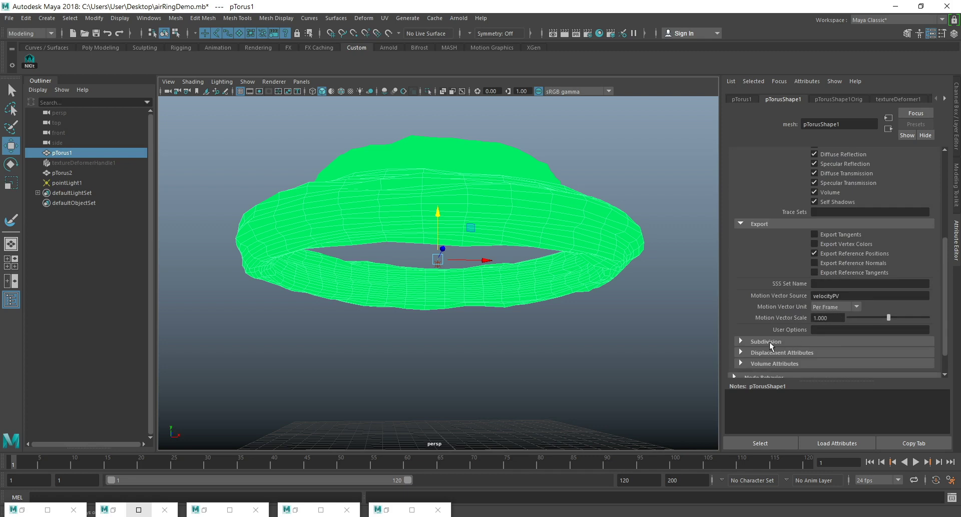
left_click(780, 363)
scroll(851, 318, "down", 2)
left_click(828, 322)
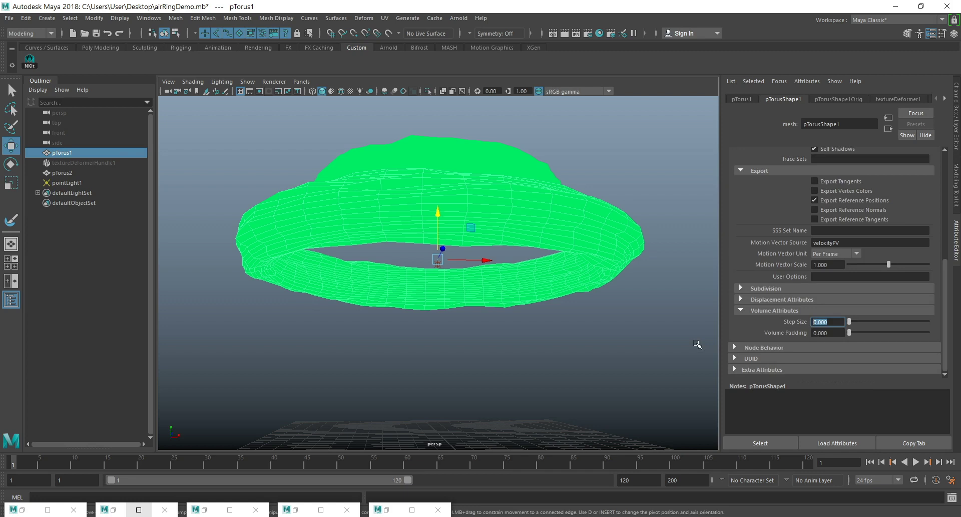
type(".1")
key("Return")
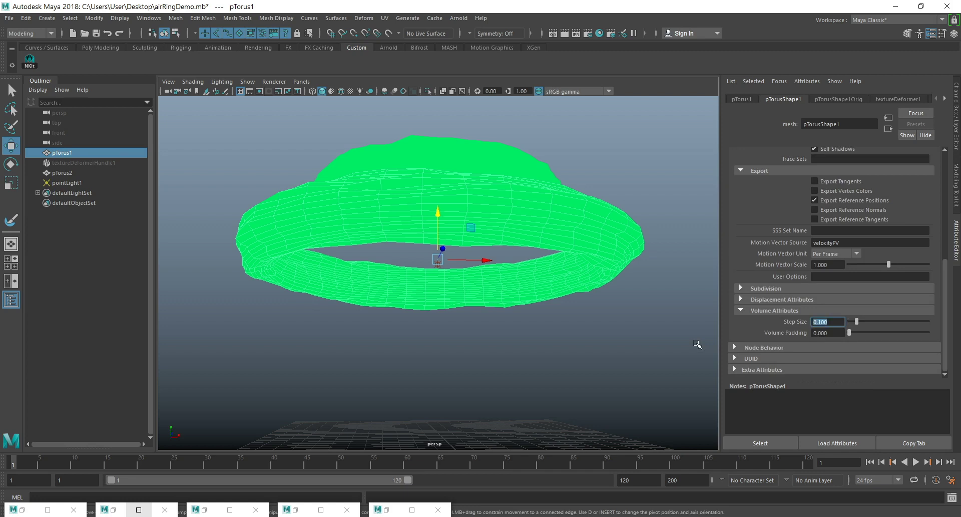
left_click(565, 32)
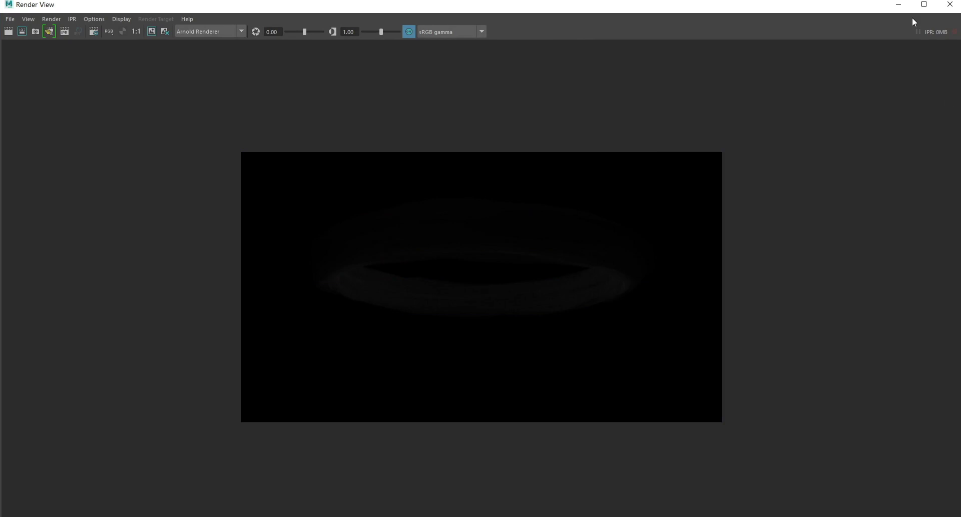
left_click(898, 5)
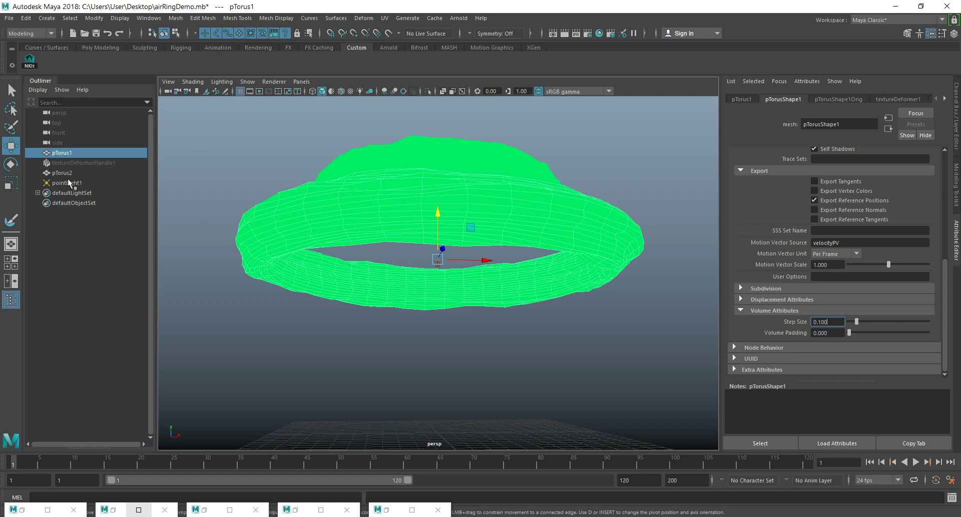
Set the point light's intensity to 100 and render the frame.
left_click(69, 183)
left_click(834, 224)
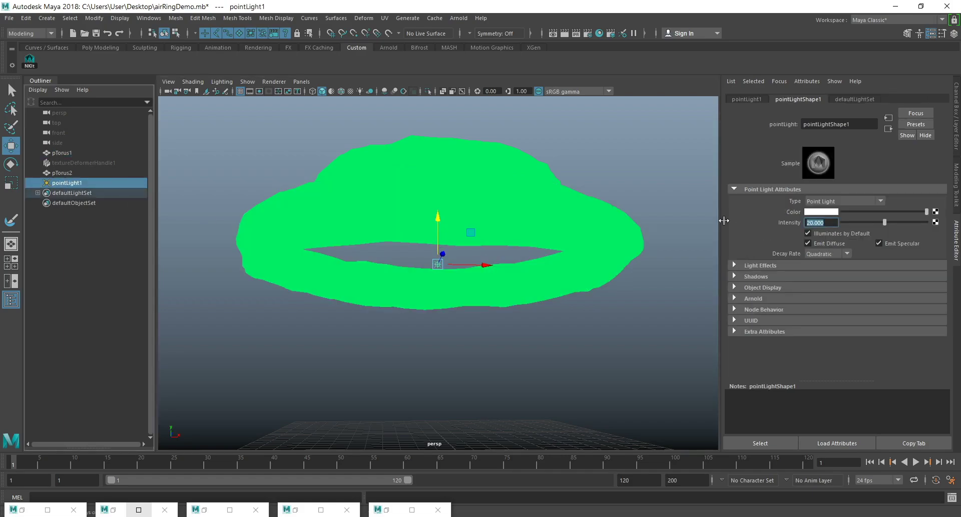
type("100")
key("Return")
left_click(566, 34)
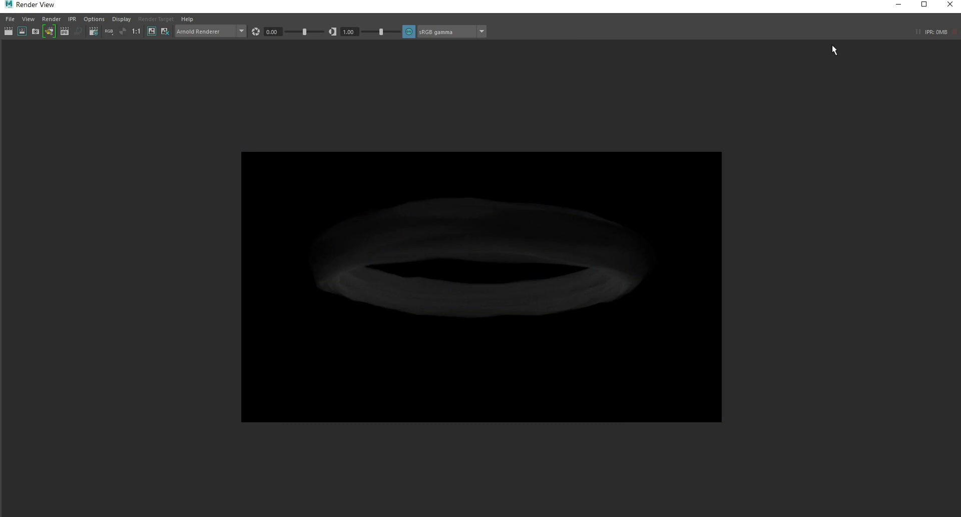
left_click(897, 5)
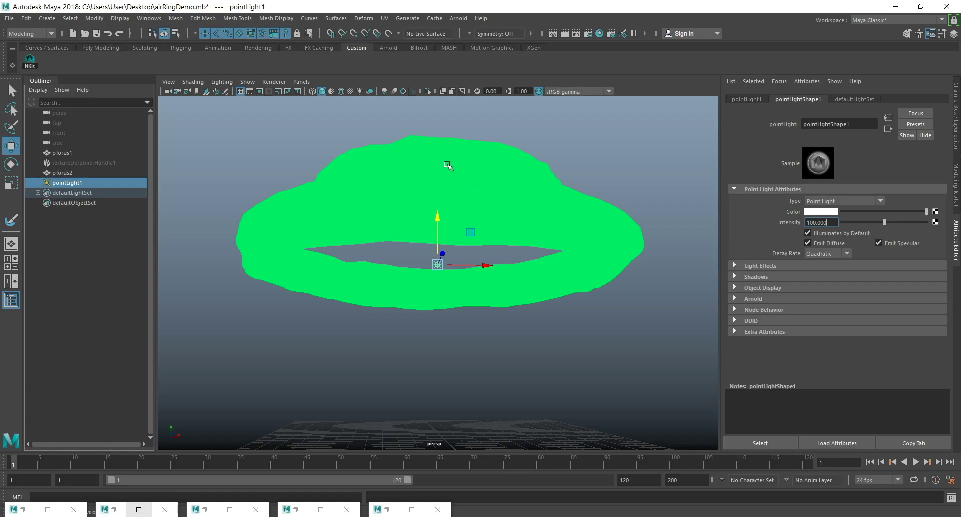
Set the smaller upper torus's Arnold volume step size to 0.1.
left_click(820, 321)
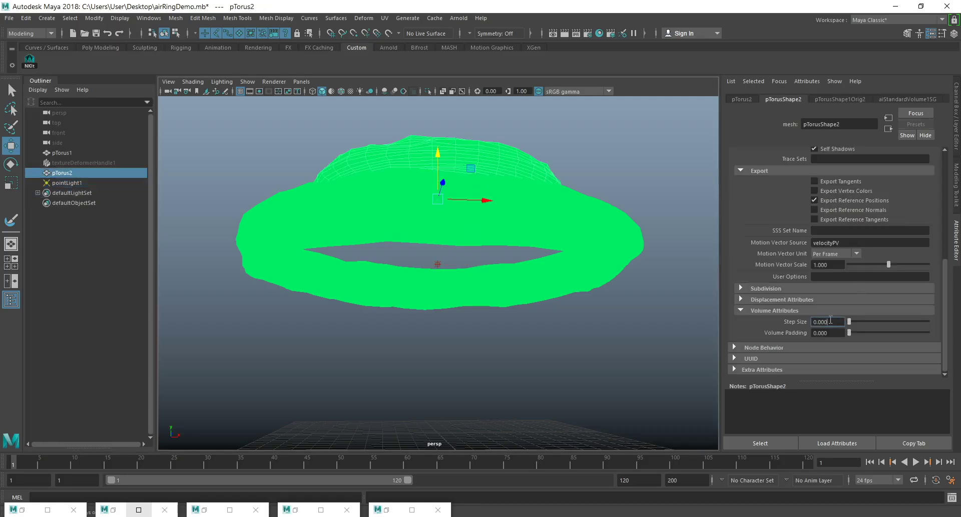
type("0.1")
key("Return")
Change the point light's color to a pale warm yellow.
left_click(75, 183)
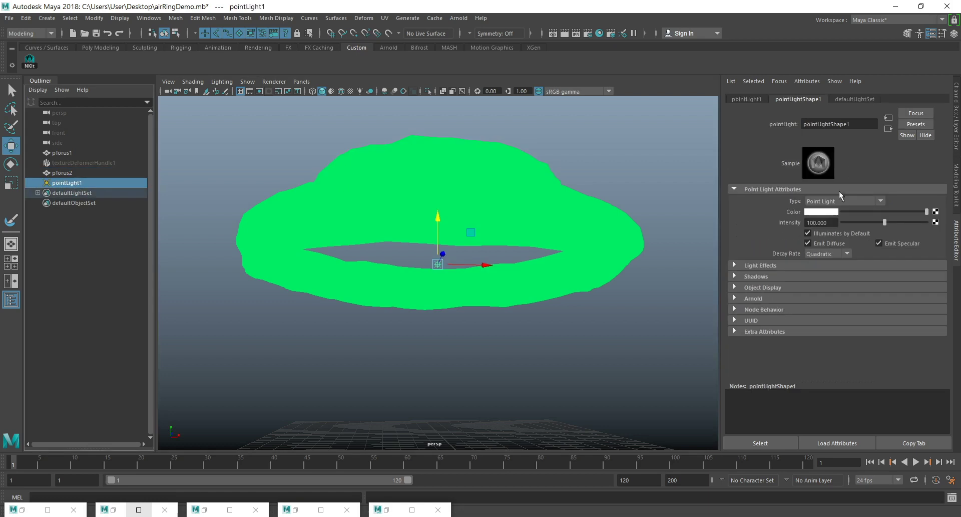
left_click(824, 211)
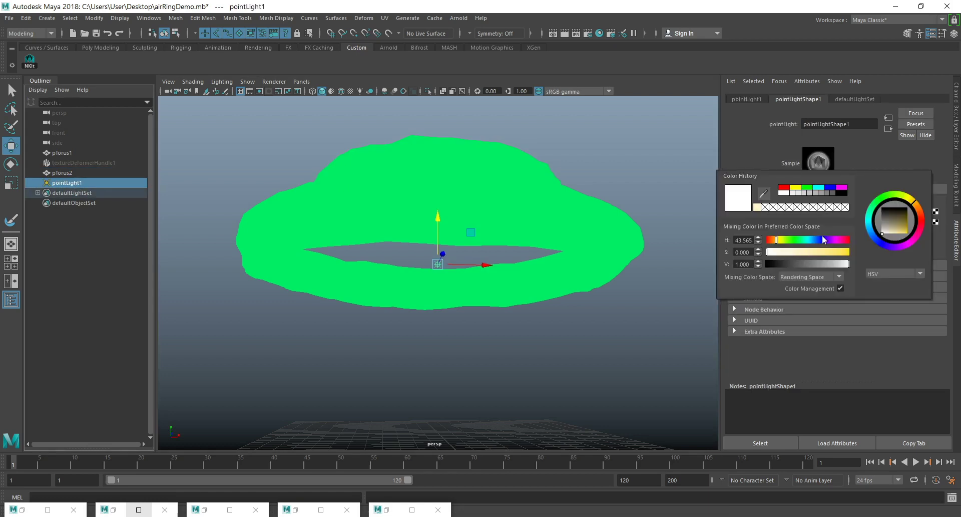
left_click(823, 212)
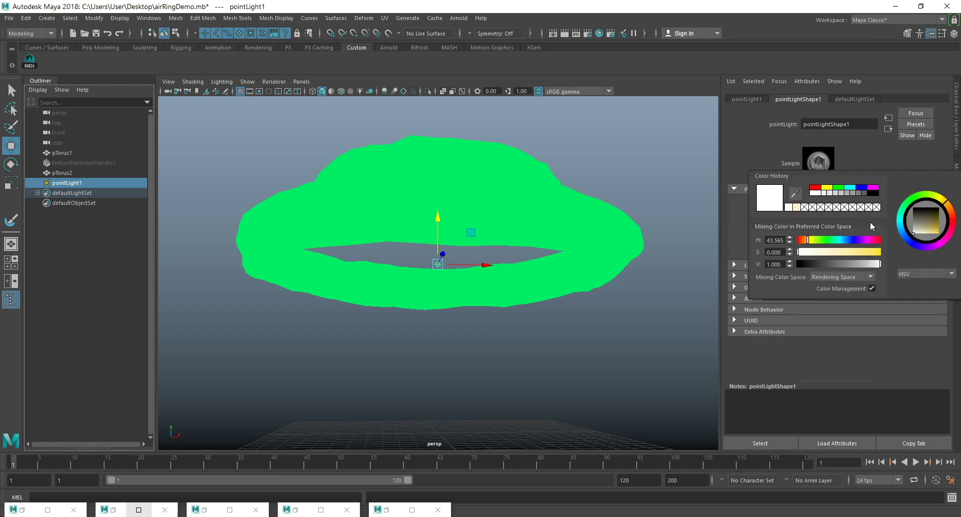
left_click(923, 230)
left_click_drag(923, 231, 929, 242)
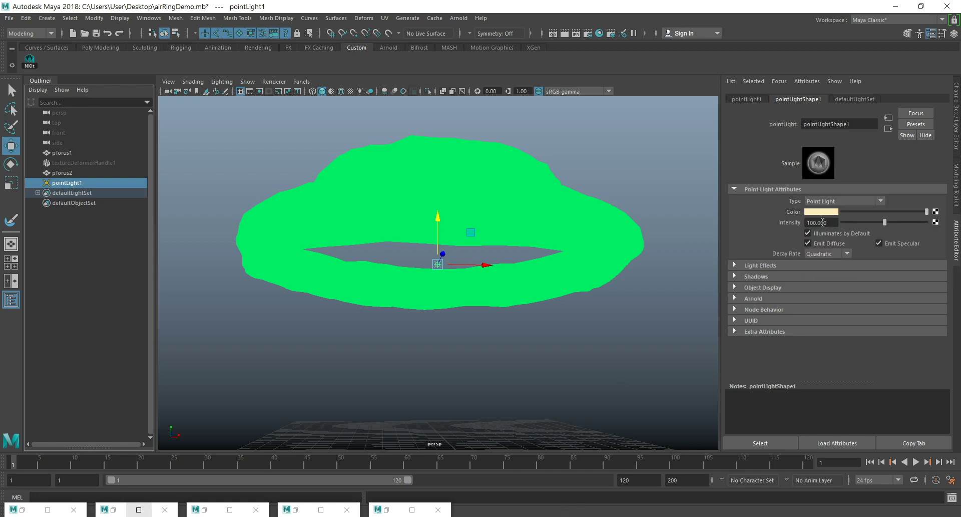
Set the point light's intensity to 1000 and render the frame.
left_click(817, 222)
type("0")
key("Return")
left_click(565, 34)
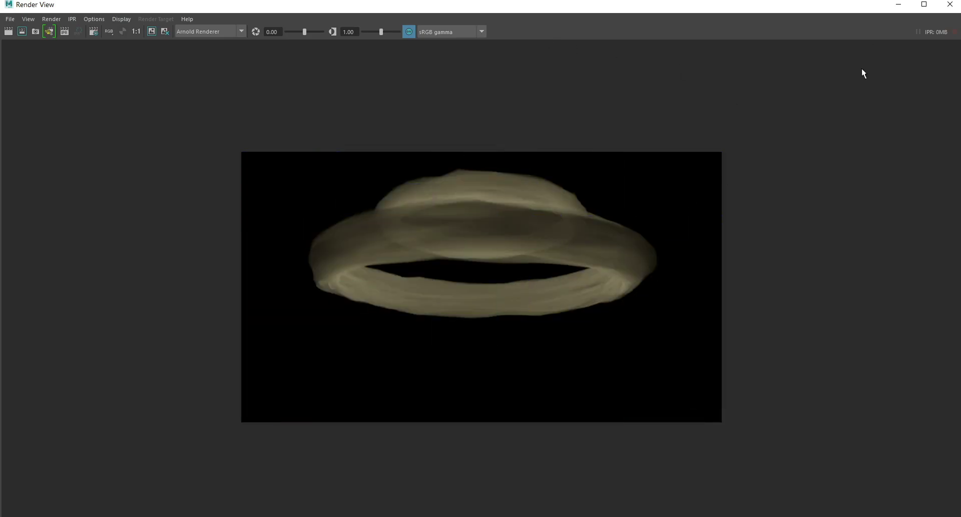
left_click(899, 6)
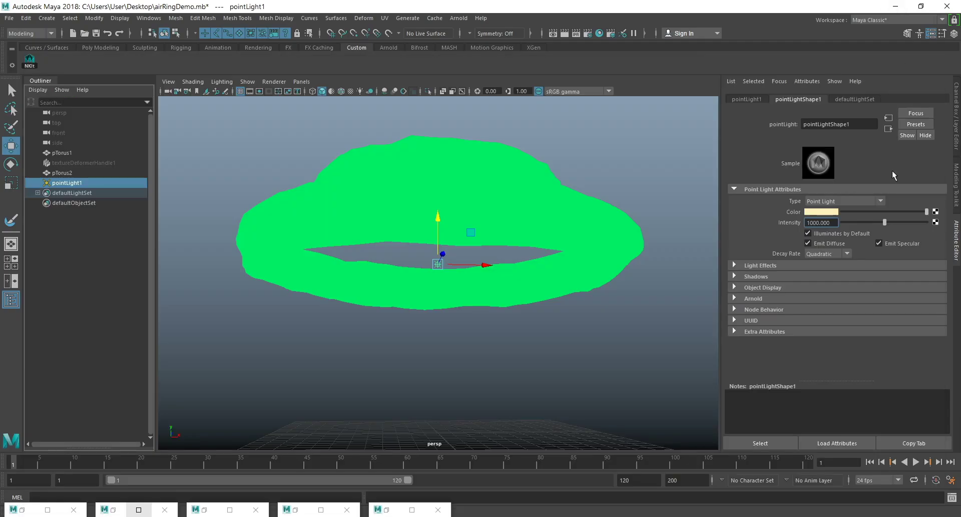
Set the point light's intensity to 500 and render the frame again.
double_click(834, 224)
type("500")
key("Return")
left_click(566, 33)
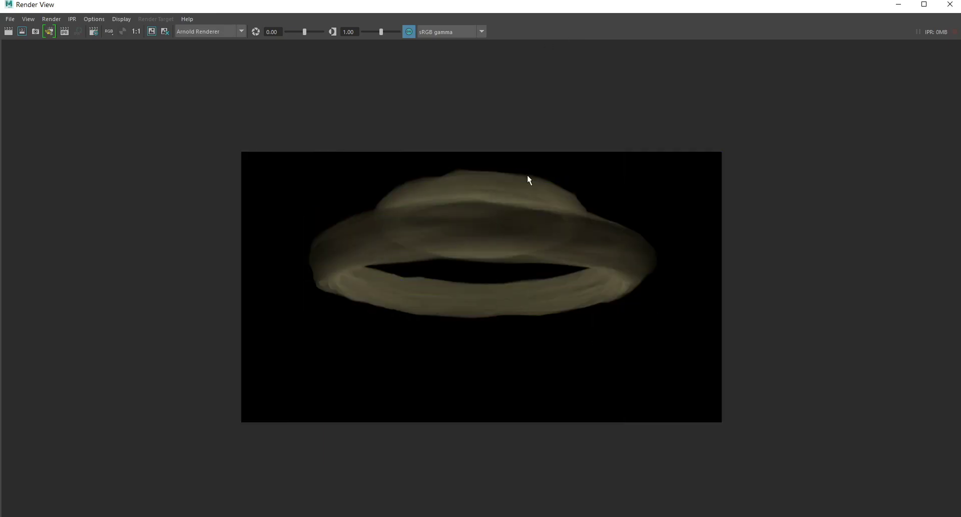
Turn off the visibility of the smaller upper torus and render the frame with only the large ring.
left_click(949, 4)
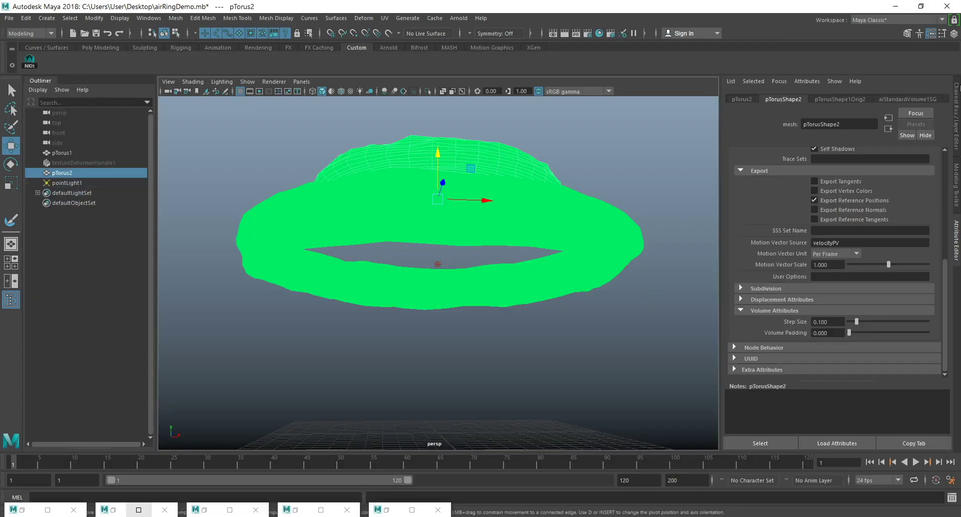
left_click(956, 120)
left_click(940, 182)
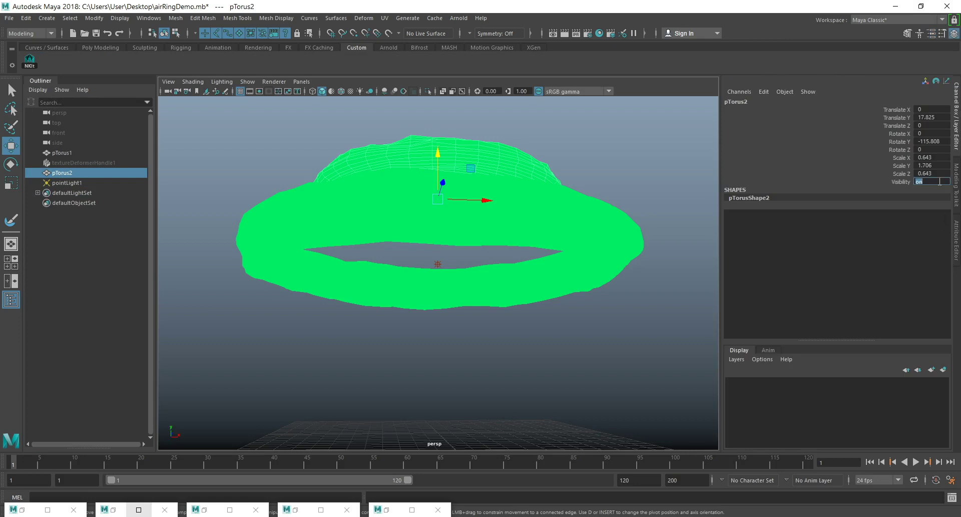
type("0")
key("Return")
left_click(568, 32)
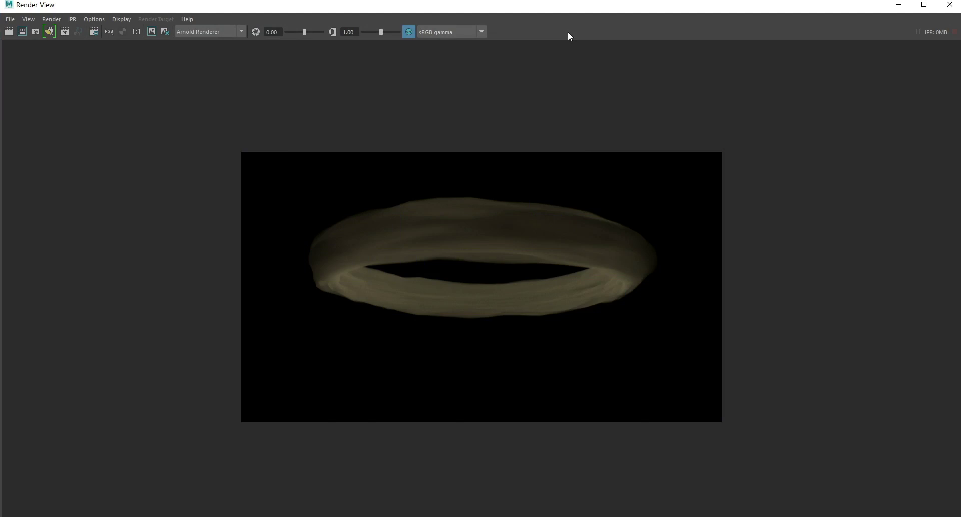
left_click(899, 4)
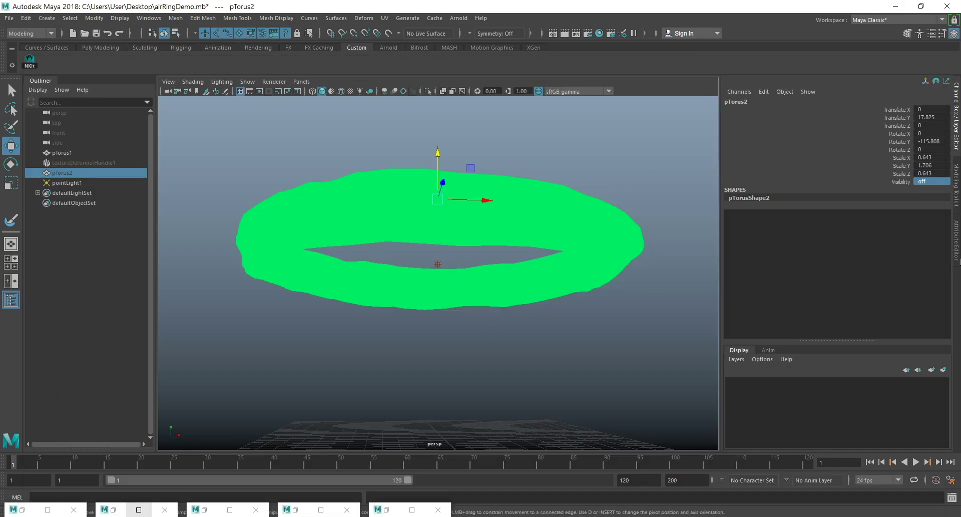
Set the hidden smaller torus's volume step size to 0.3 and render the frame.
key("ctrl+a")
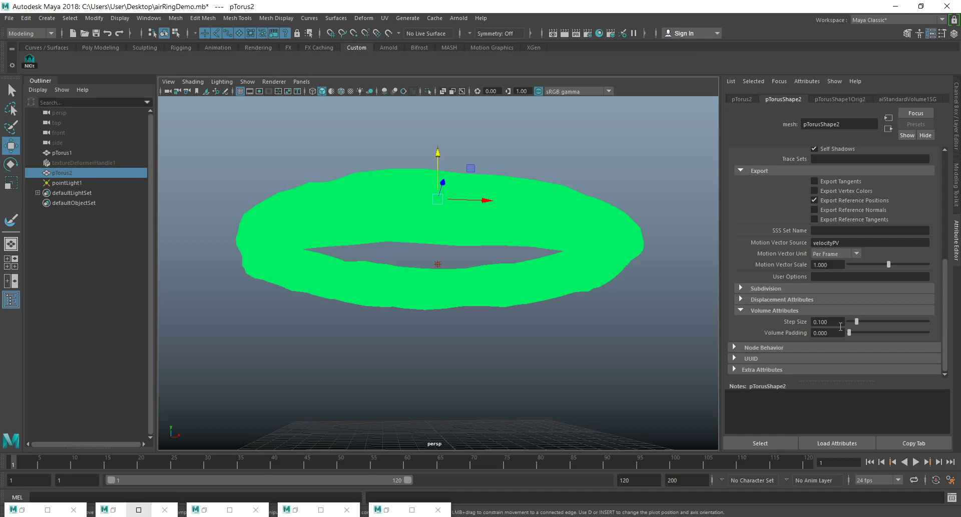
left_click_drag(841, 326, 813, 322)
type("0.3")
key("Return")
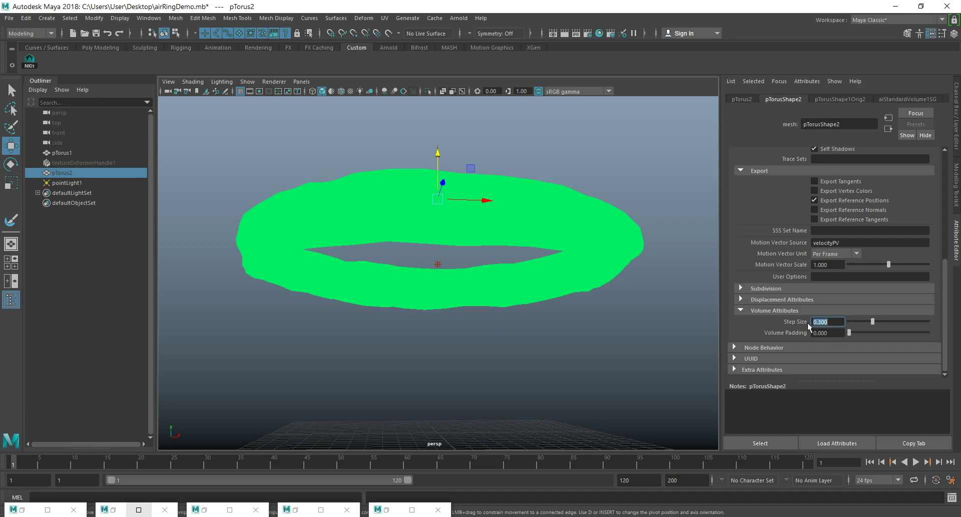
left_click(565, 33)
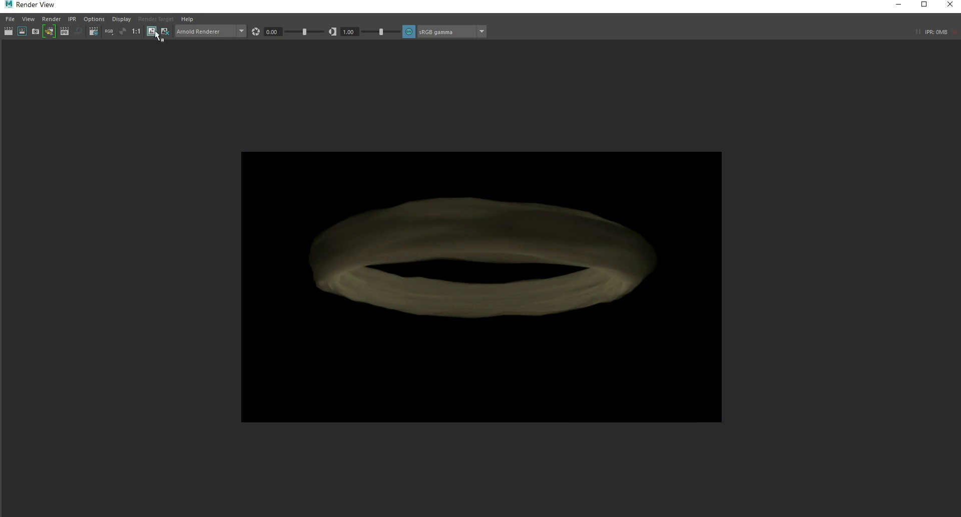
left_click(898, 4)
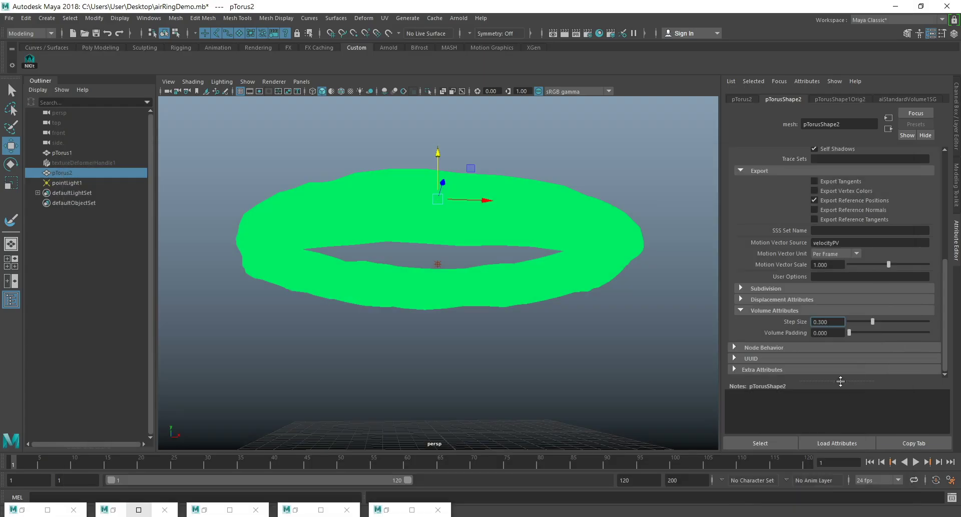
Set the smaller torus's volume step size back to 0.1 and render the frame to compare.
left_click_drag(807, 320, 762, 325)
type("0.1")
key("Return")
left_click(564, 36)
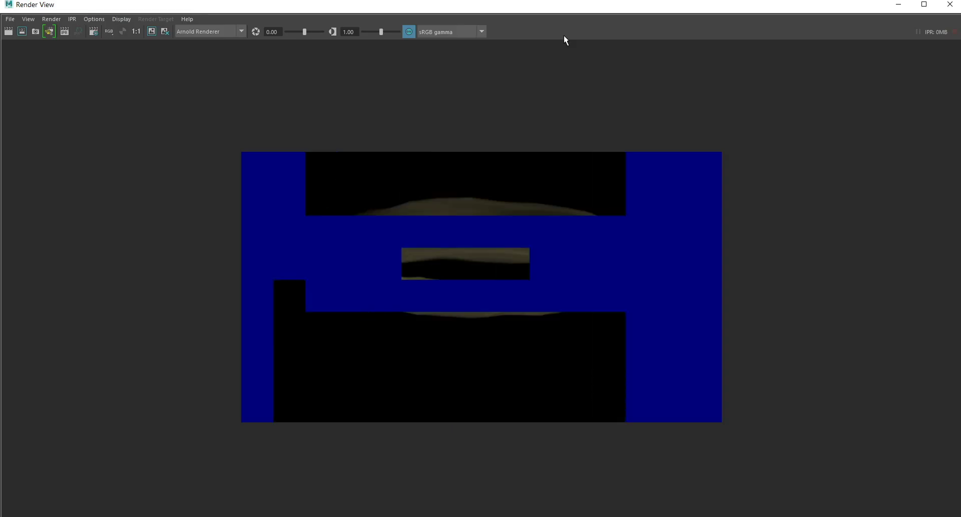
left_click(924, 4)
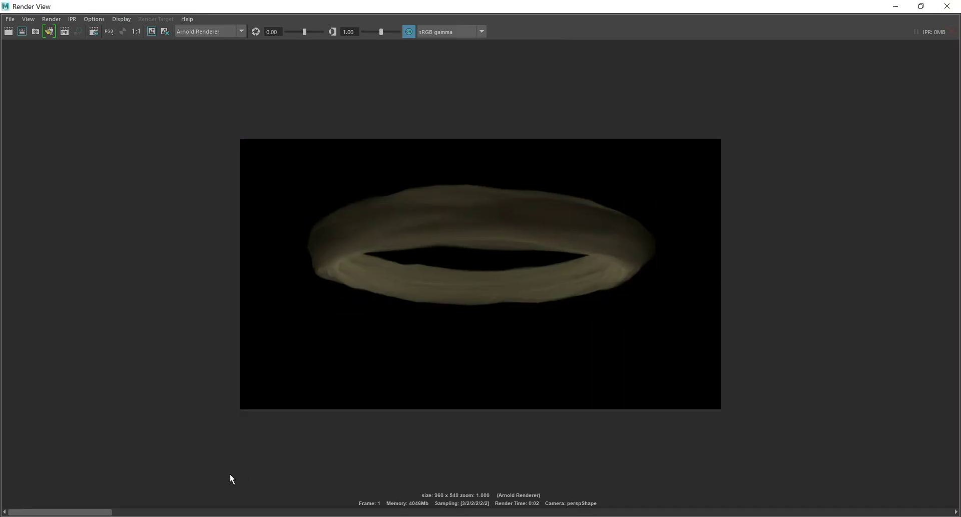
mouse_move(91, 512)
left_mouse_down()
mouse_move(405, 515)
mouse_move(85, 515)
left_mouse_up()
left_click(891, 6)
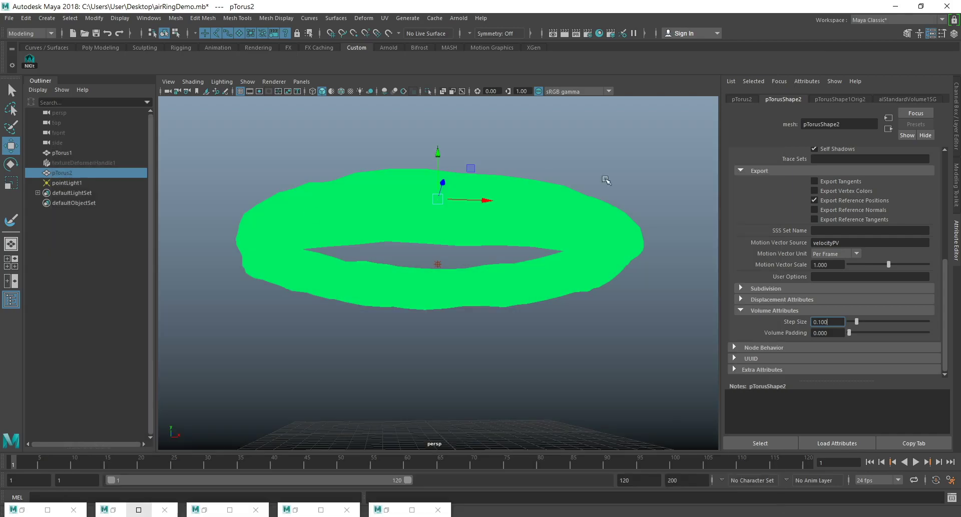
Set the aiStandardVolume1 shader's density to 2 in the Hypershade and render the large torus.
left_click(334, 191)
left_click(610, 33)
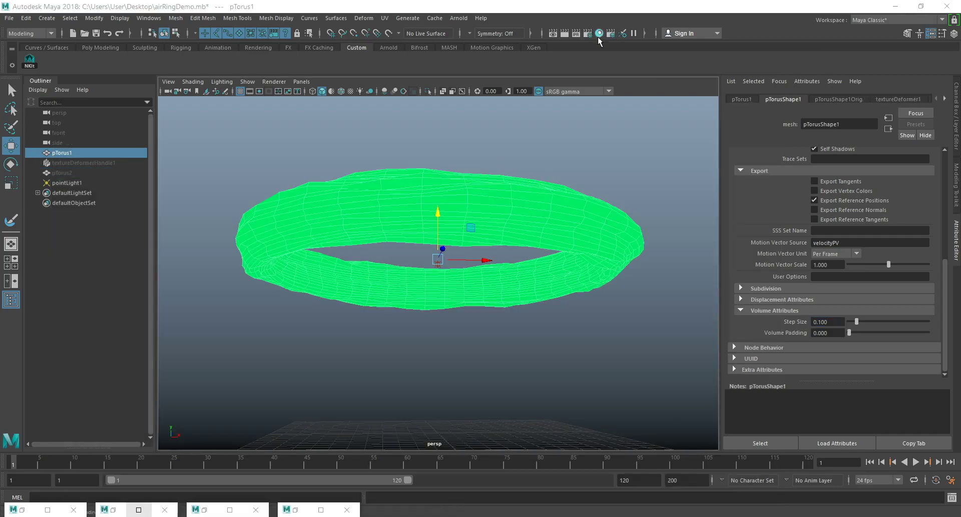
left_click(643, 349)
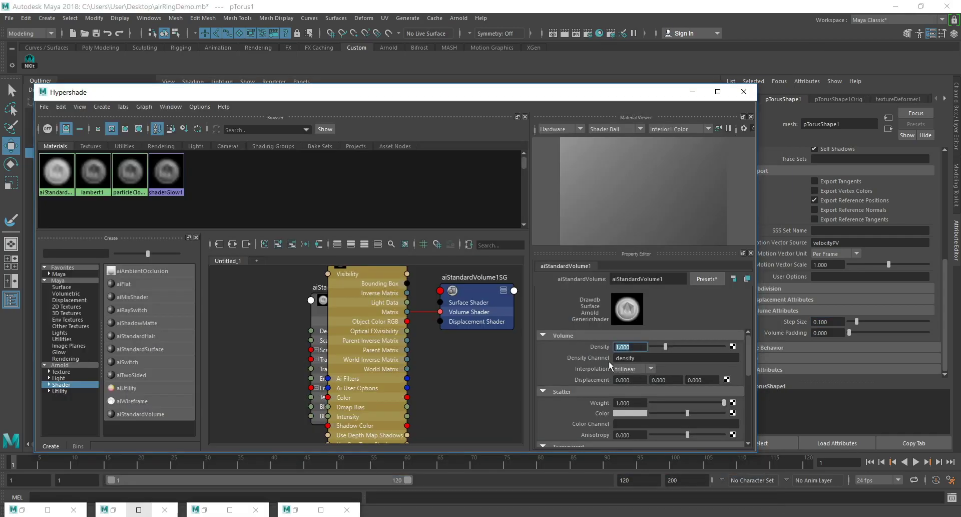
type("2")
key("Return")
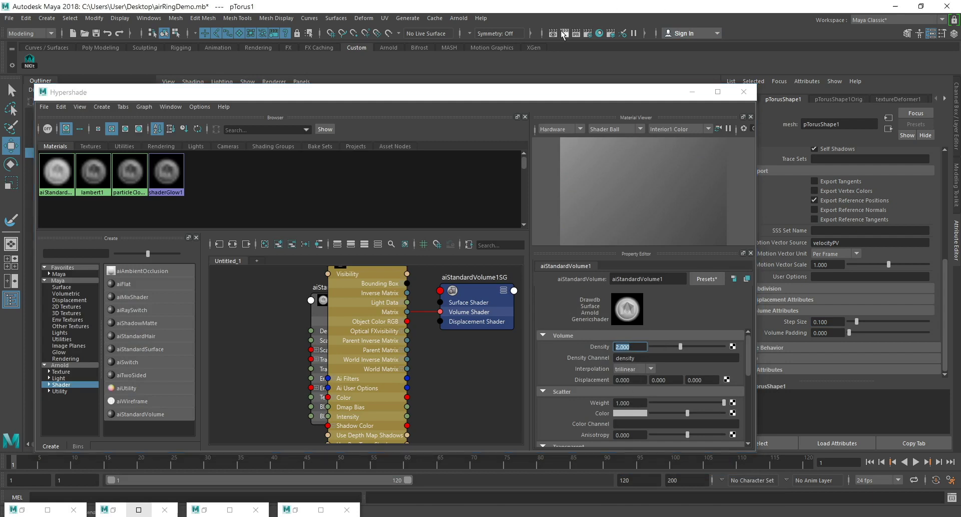
left_click(564, 33)
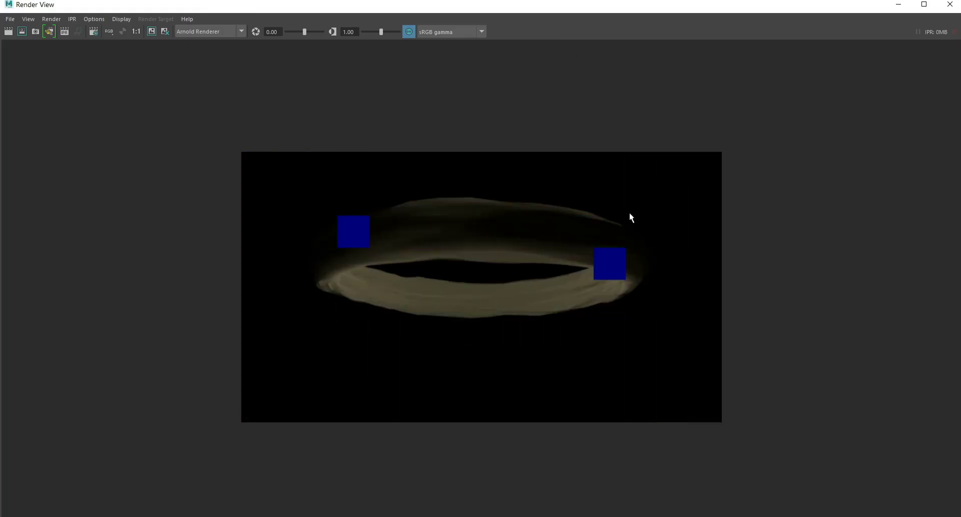
left_click(898, 4)
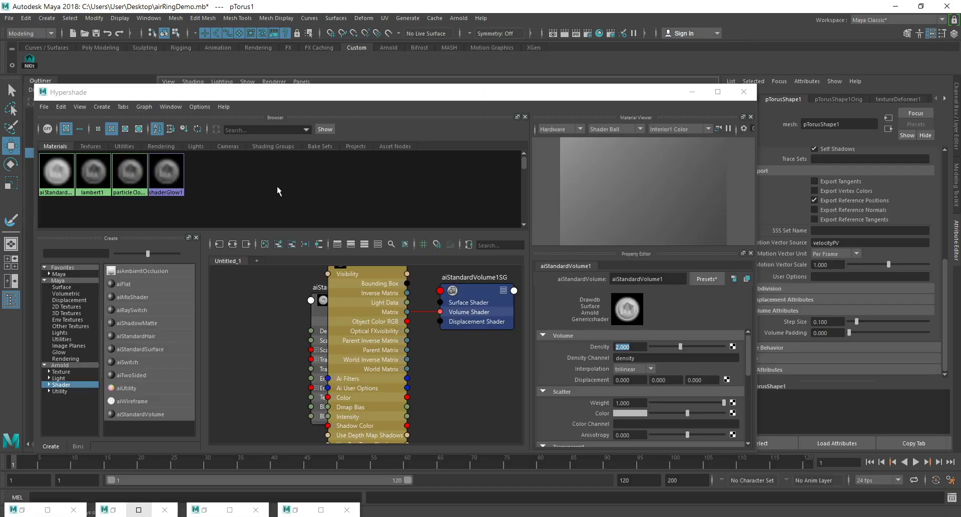
left_click(692, 92)
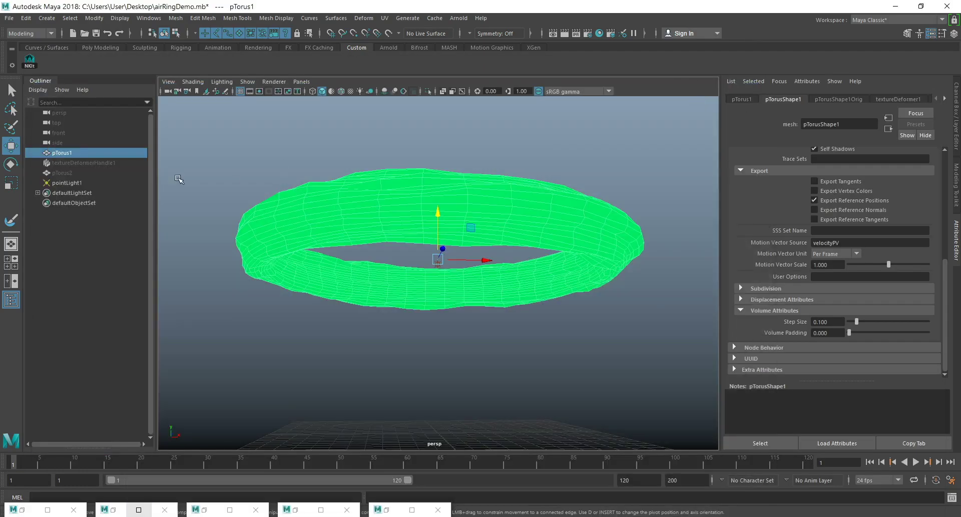
Set the point light's intensity to 1000 and render the frame of the denser ring.
left_click(69, 182)
double_click(821, 222)
type("1000")
key("Return")
left_click(564, 34)
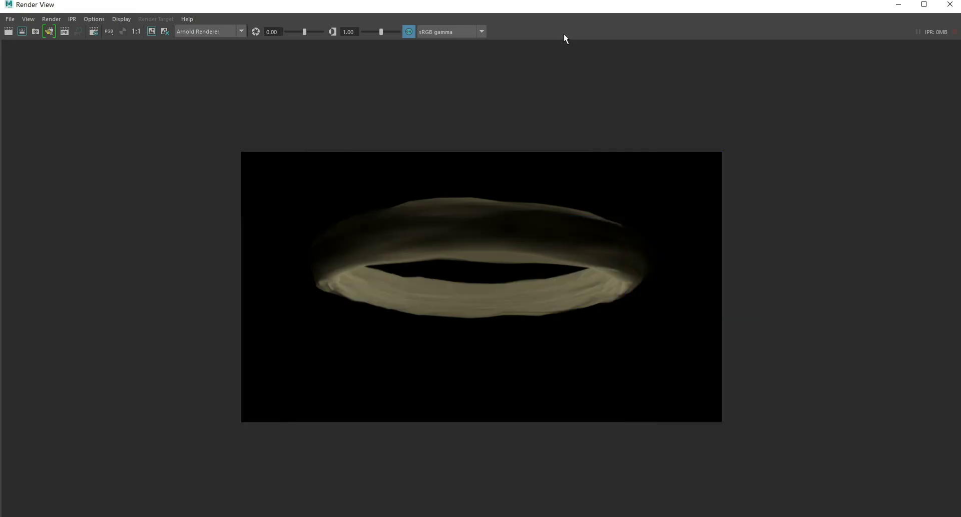
left_click(899, 5)
Add an Arnold Physical Sky and lower the camera visibility of its sky dome light.
left_click(459, 18)
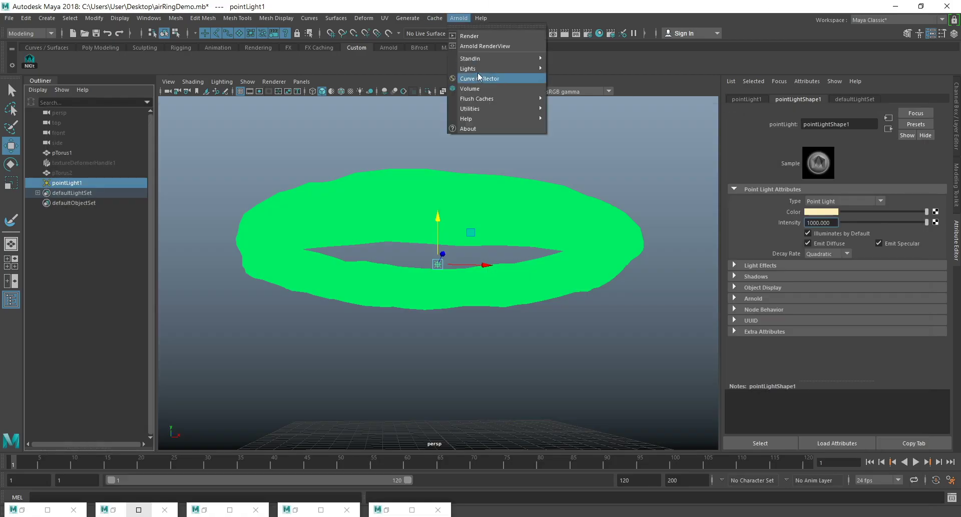
mouse_move(525, 69)
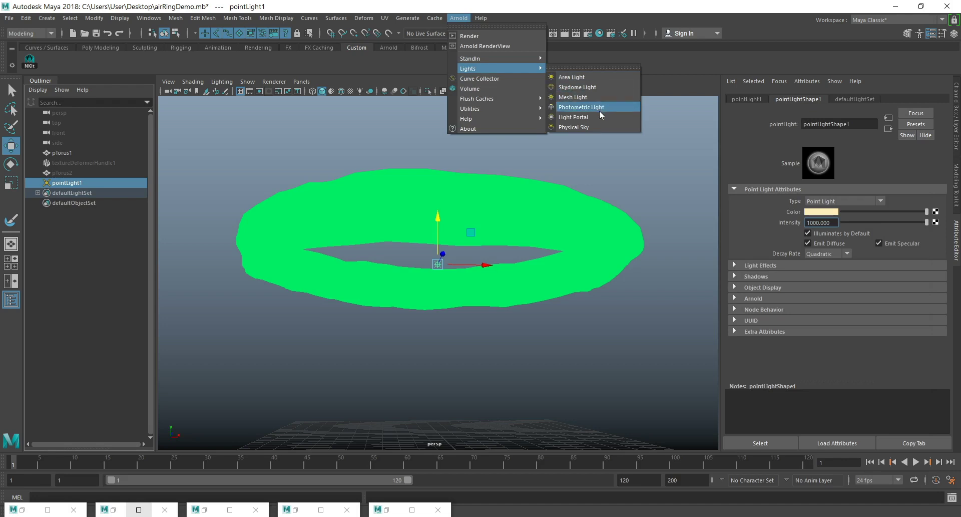
left_click(594, 127)
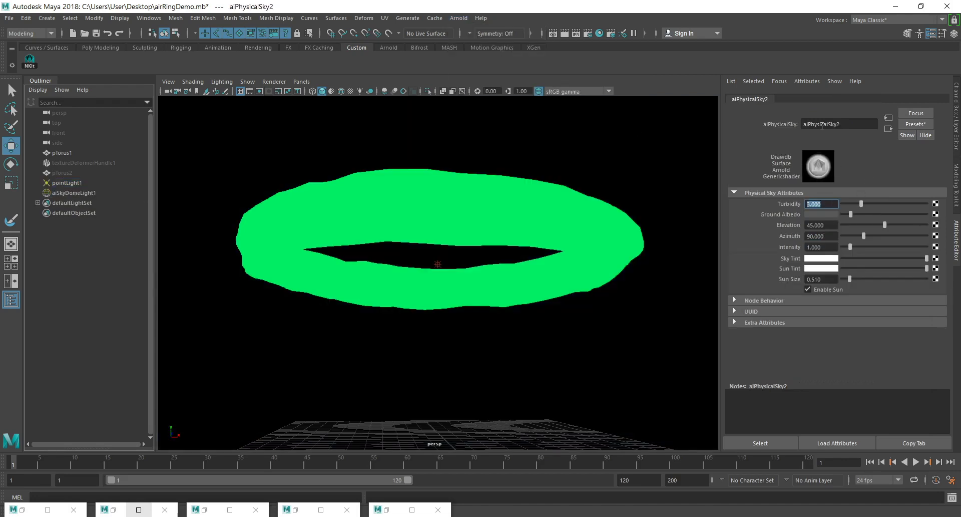
left_click(888, 129)
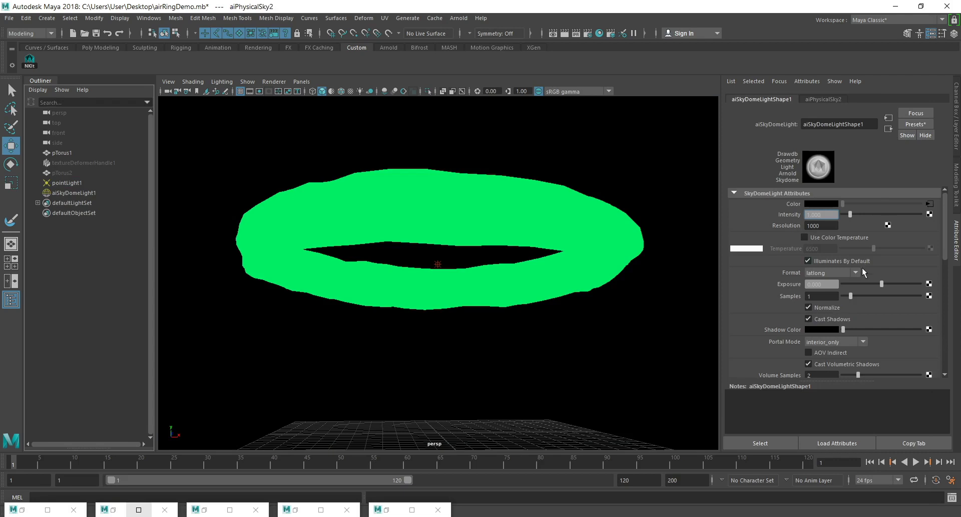
scroll(845, 340, "down", 3)
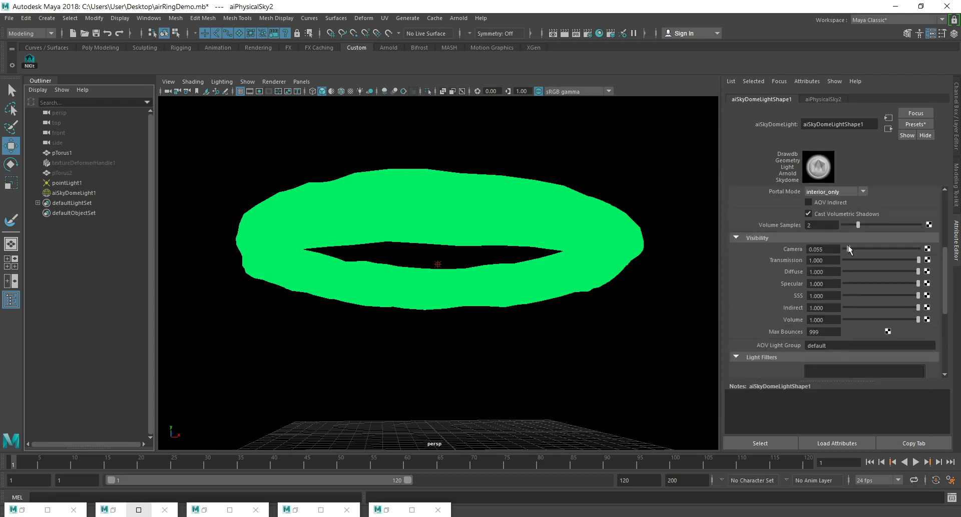
scroll(849, 254, "up", 5)
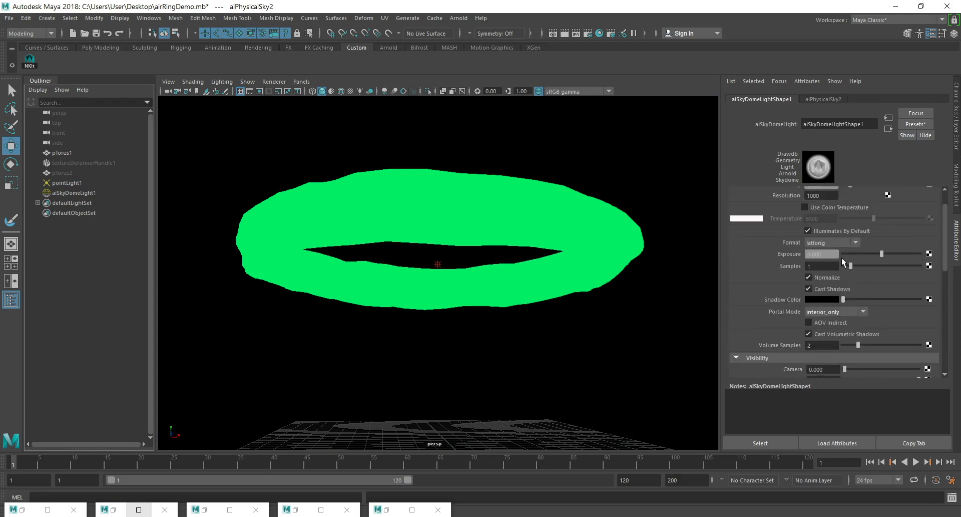
Set the physical sky's elevation to 10 and render the frame.
left_click(889, 118)
left_click(833, 225)
type("10")
key("Return")
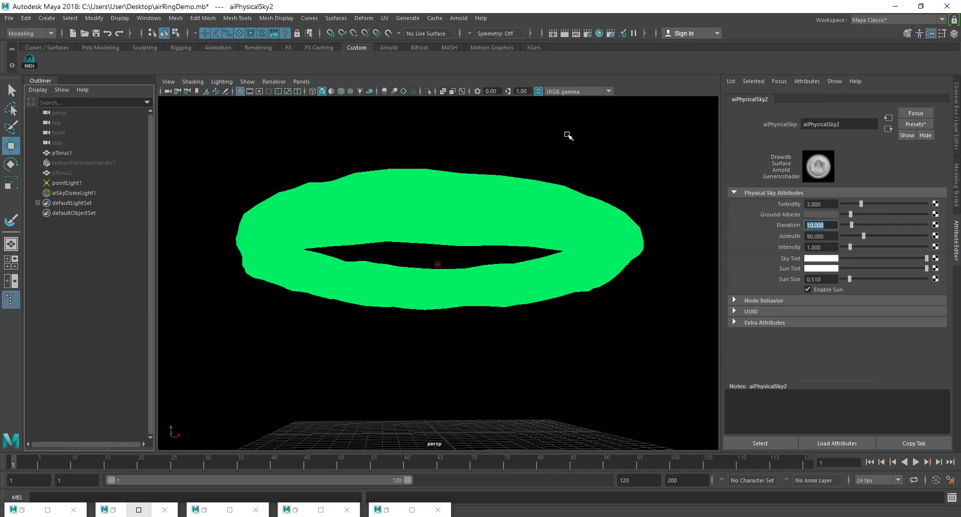
left_click(563, 33)
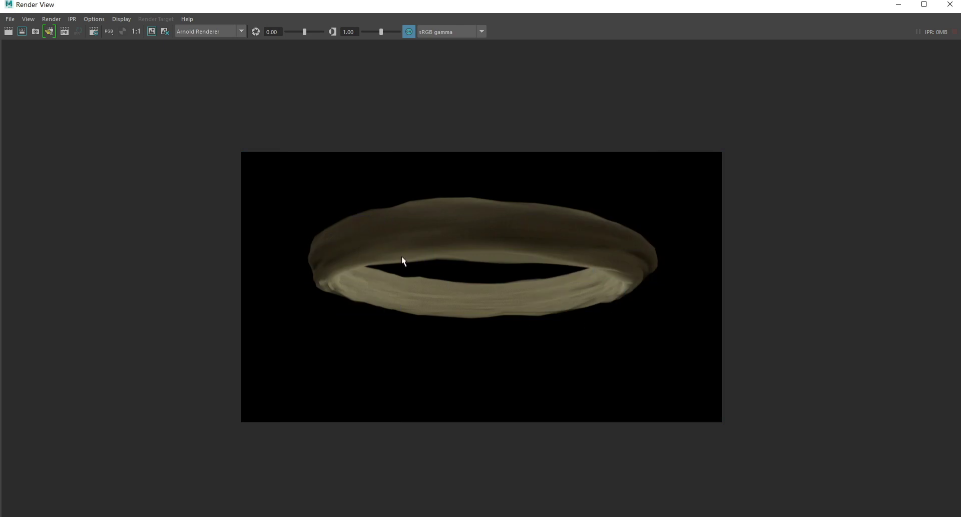
left_click(906, 5)
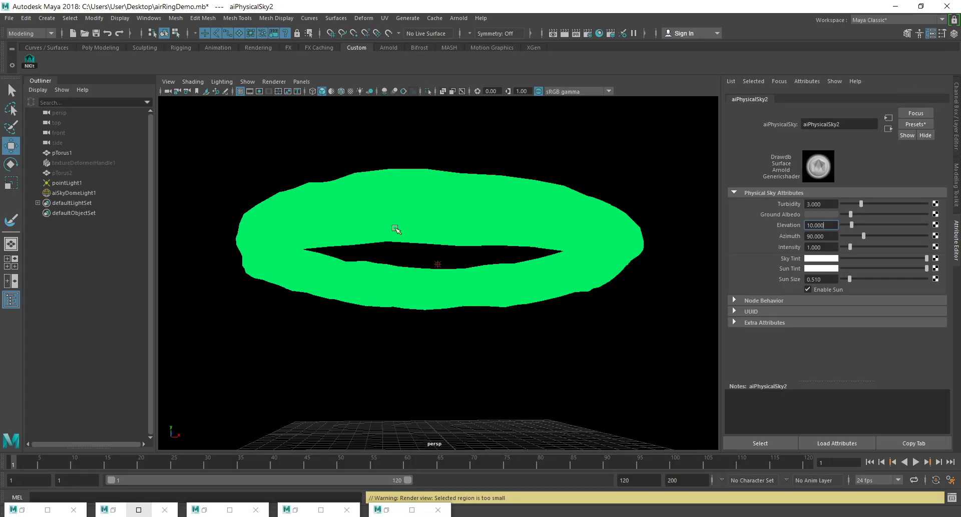
Animate the large torus expanding by keying it slightly scaled down at frame 1 and scaled up beyond the view at frame 120.
left_click(580, 289)
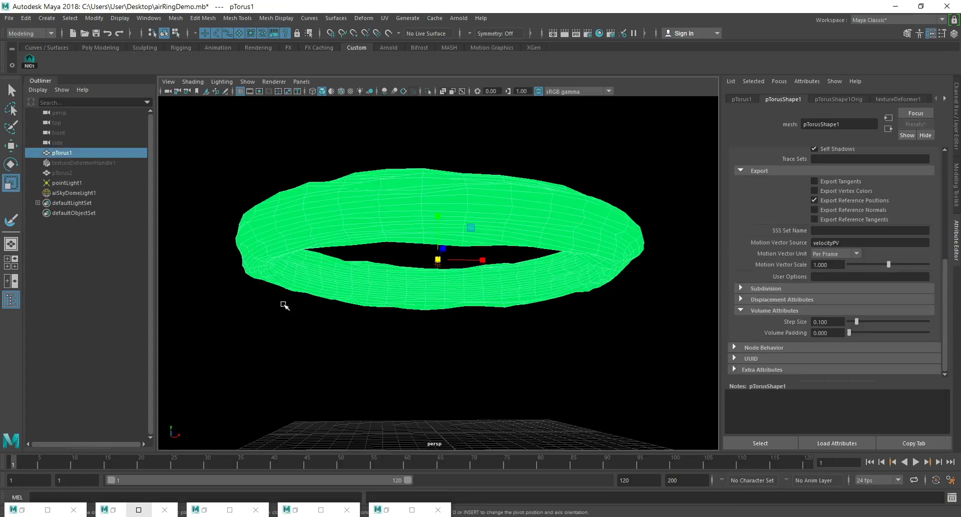
left_click_drag(438, 260, 419, 261)
key("s")
left_click(808, 461)
left_click_drag(439, 259, 958, 199)
key("s")
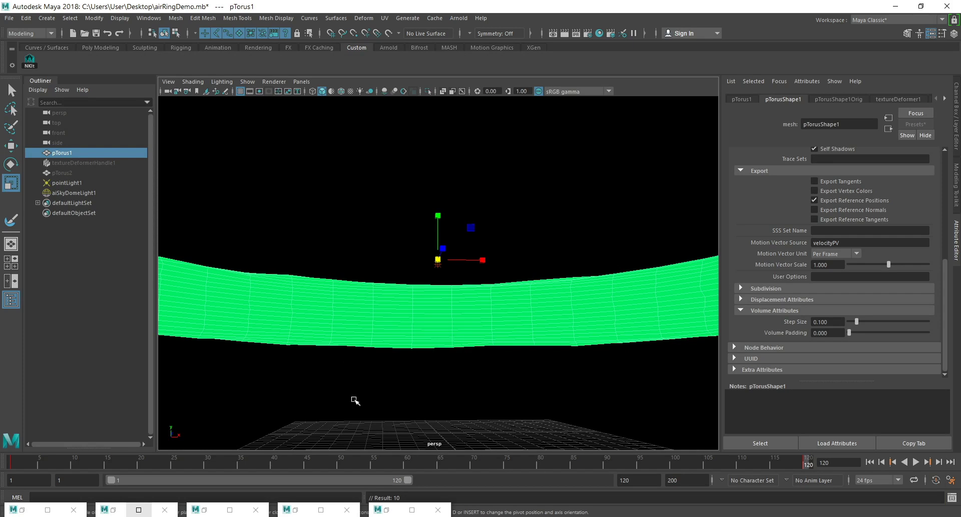
Play back the large torus's expansion animation to check its growth over the timeline.
key("alt+v")
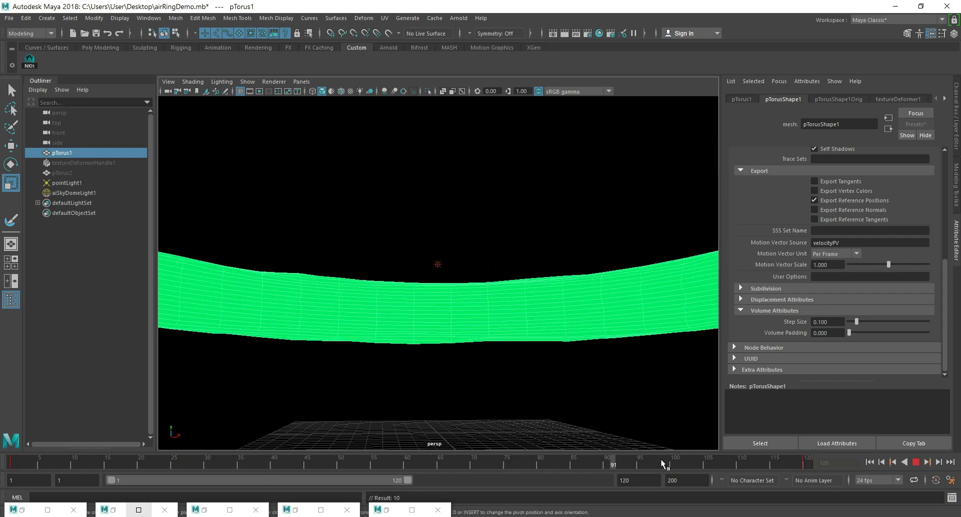
key("alt+v")
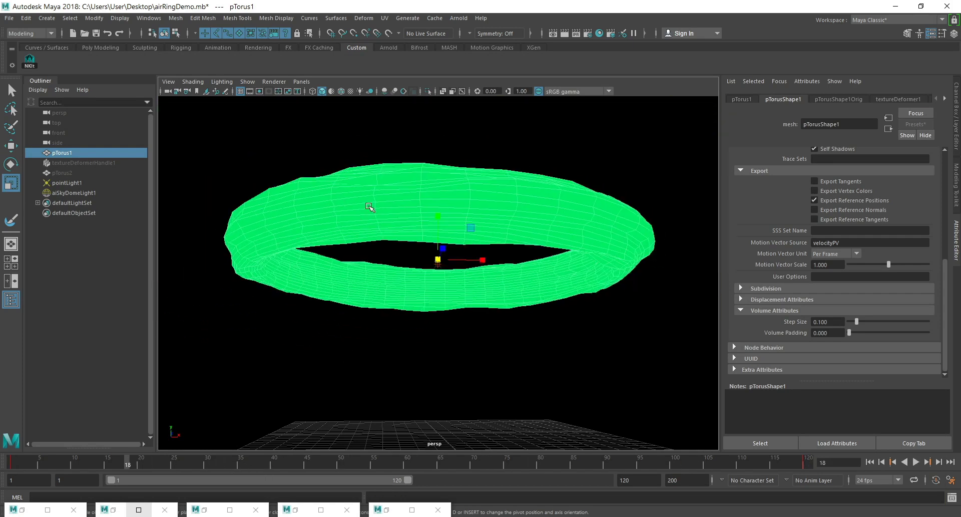
key("alt+v")
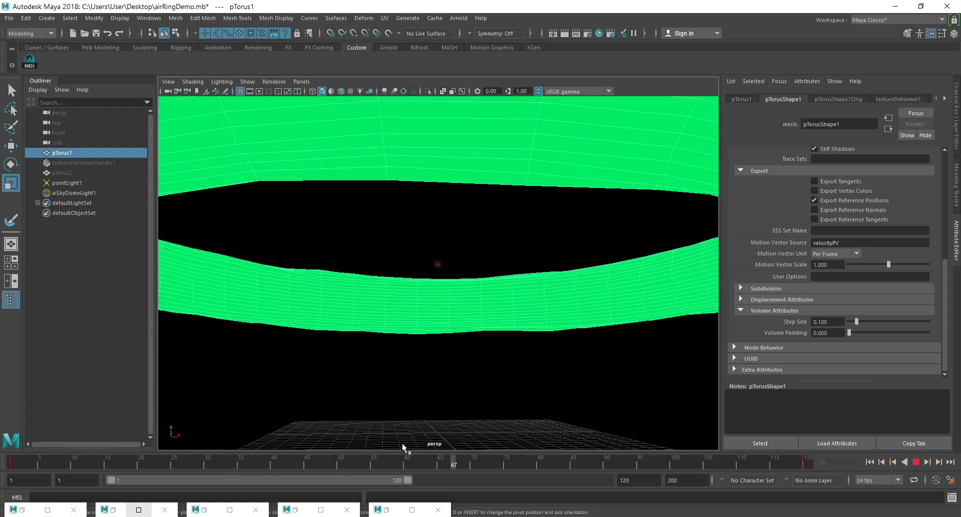
key("alt+v")
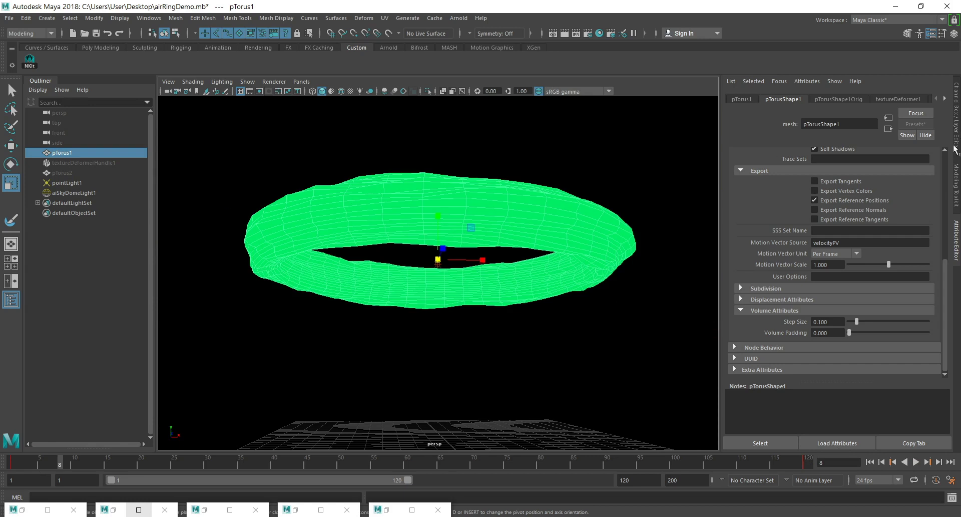
key("ctrl+a")
left_click(905, 183)
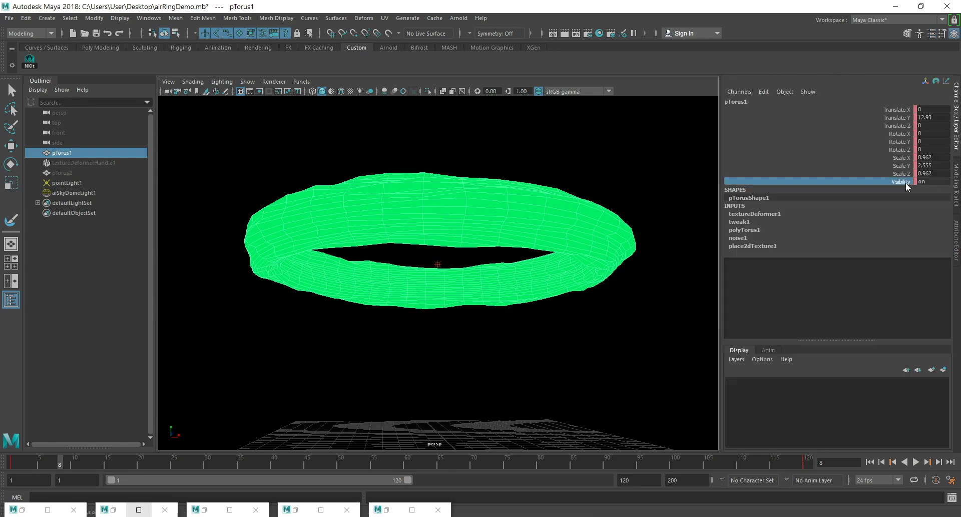
right_click(906, 182)
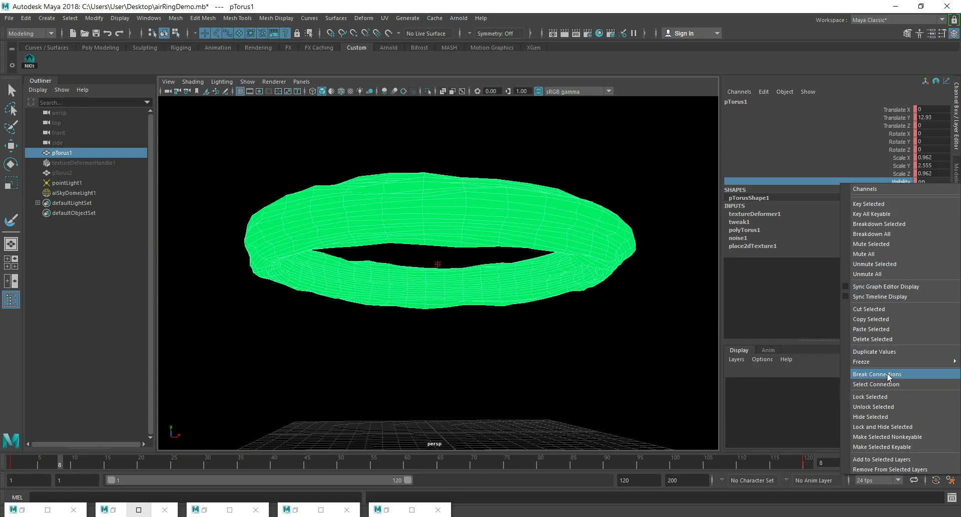
left_click(900, 384)
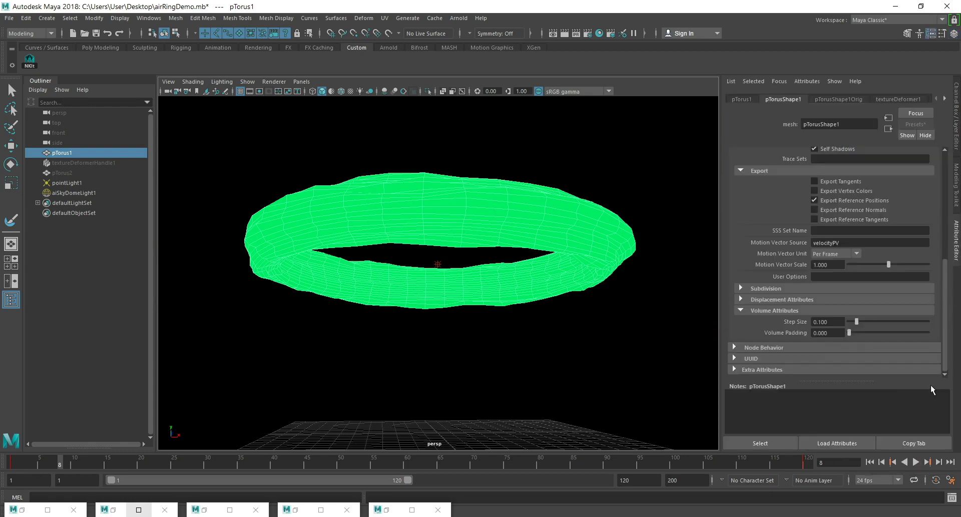
Create a display layer from the selected large torus and hide that layer.
left_click(957, 113)
left_click(943, 370)
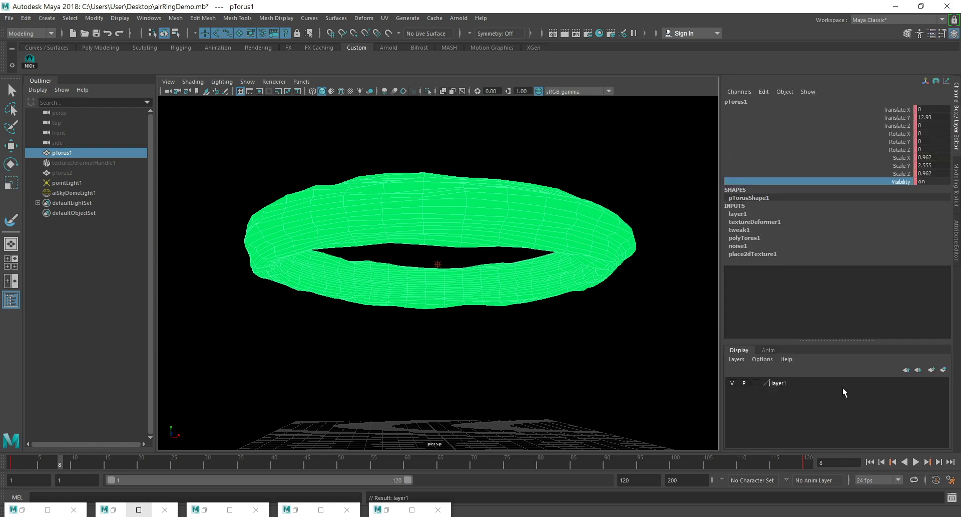
left_click(732, 383)
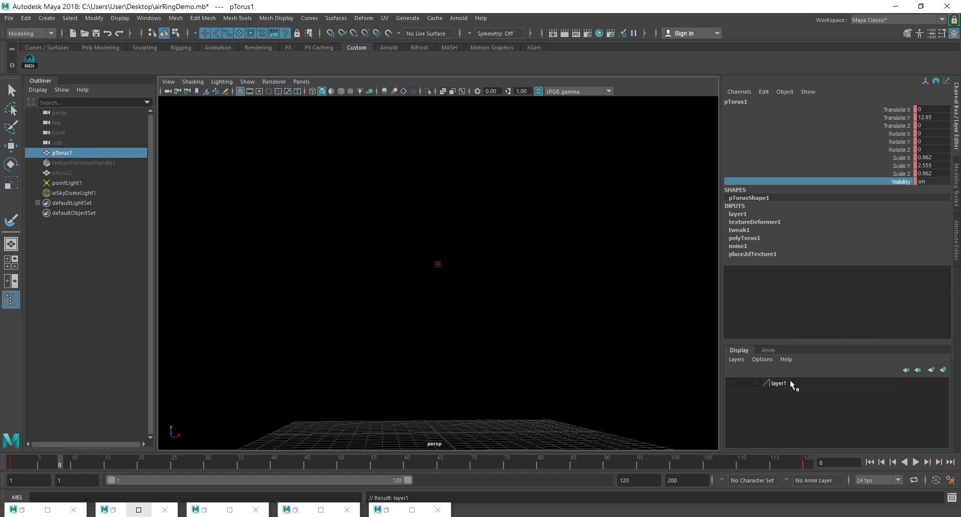
Rename the large torus's display layer as airRing1_LYR.
double_click(793, 382)
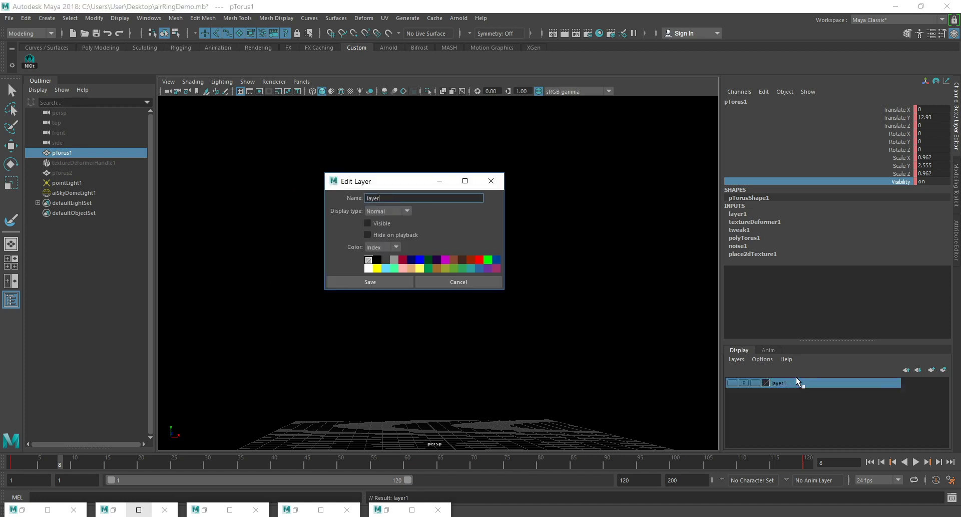
key("BackSpace")
key("BackSpace")
key("BackSpace")
type("airRing1_LYR")
left_click(365, 281)
Rename the large torus pTorus1 as airRing1.
left_click(62, 173)
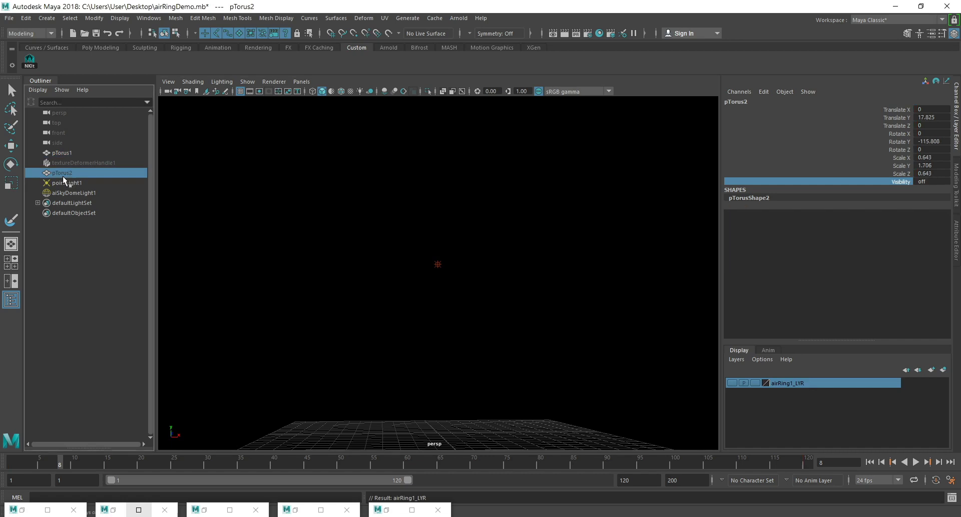
double_click(58, 153)
type("ai")
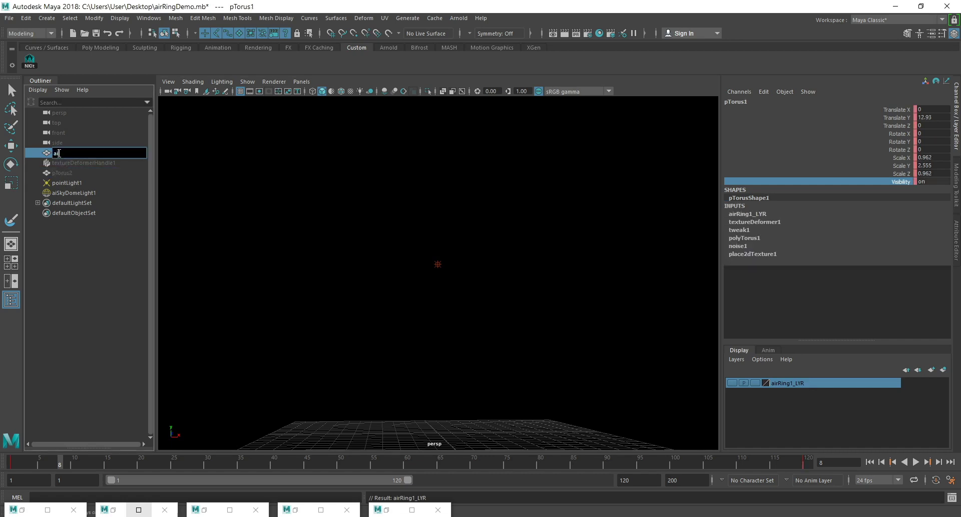
type("rRing1")
key("Return")
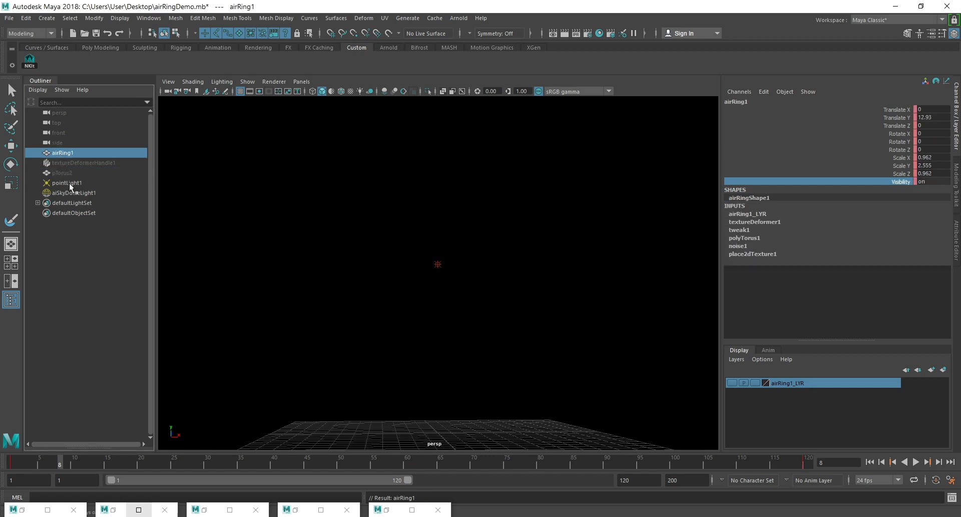
Rename the smaller torus pTorus2 as airRing2.
left_click(65, 173)
double_click(65, 173)
type("a")
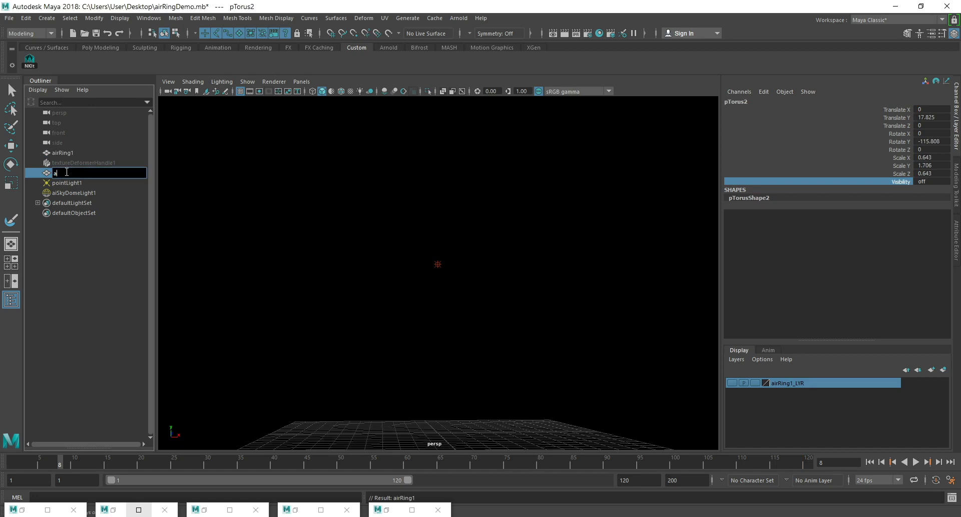
type("irRing2")
key("Return")
Turn on the visibility of the smaller ring airRing2.
left_click(938, 181)
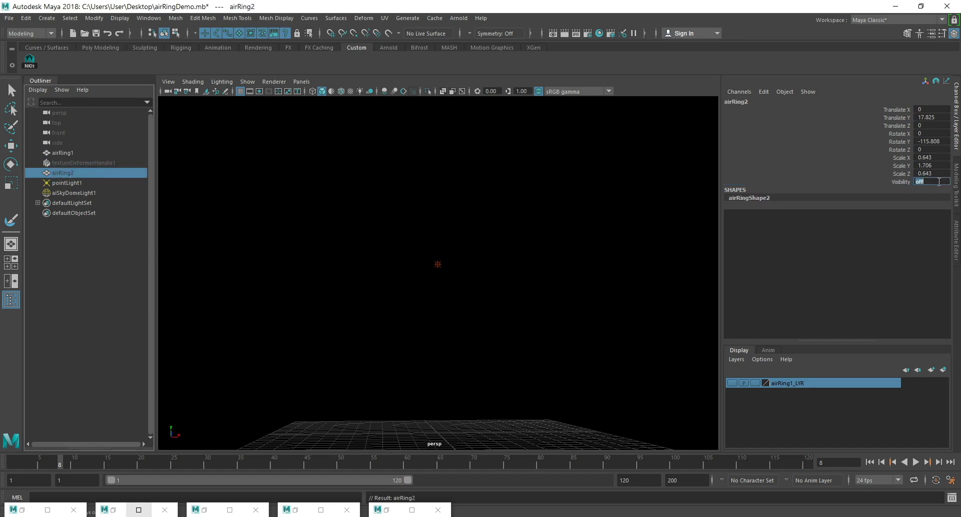
type("2")
key("Return")
type("1")
key("Return")
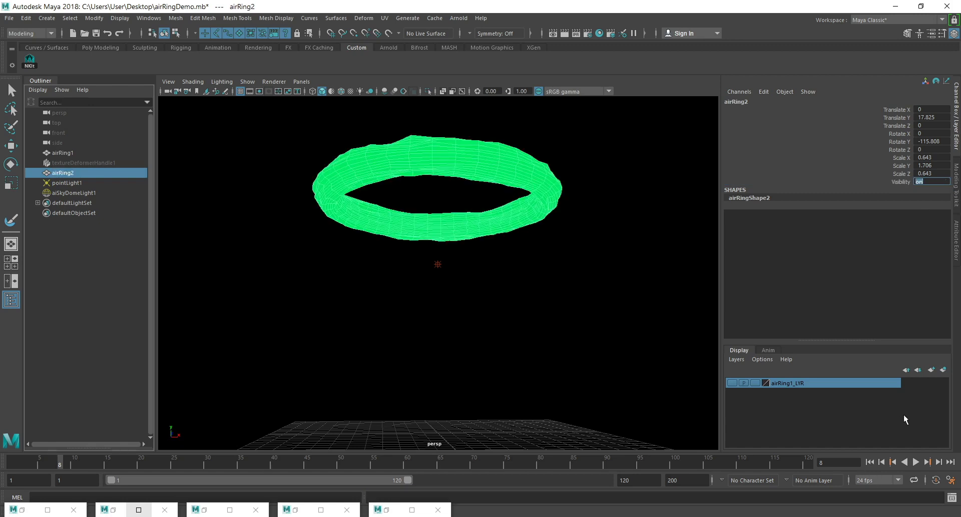
Create a display layer from the selected smaller ring and name it airRing2_LYR.
left_click(943, 369)
key("r")
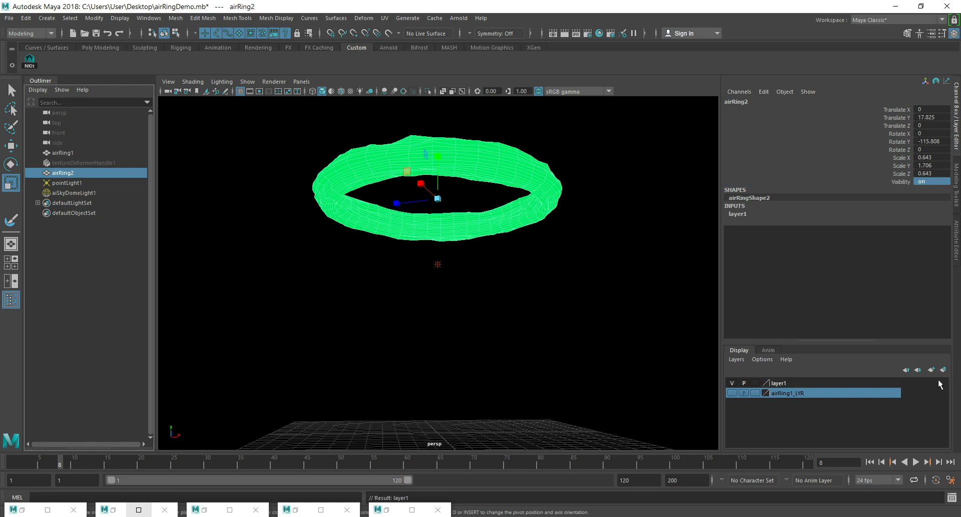
double_click(777, 383)
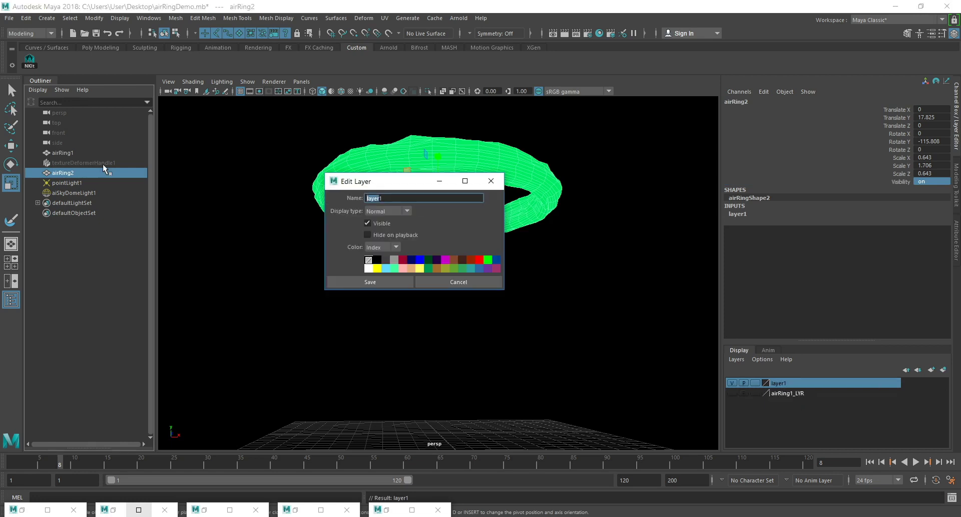
key("BackSpace")
type("airRing2_LYR")
left_click(386, 279)
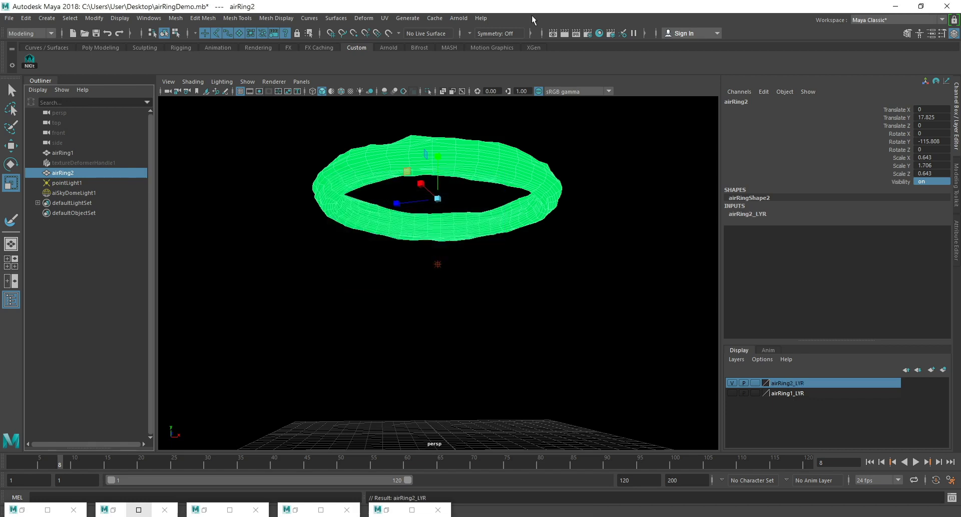
Render the current frame to check the smaller ring on its own.
left_click(566, 31)
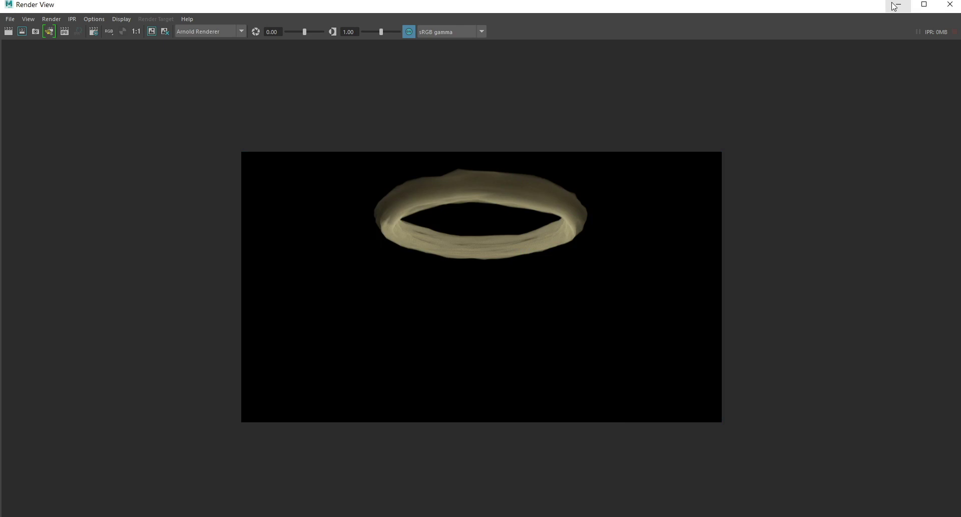
left_click(896, 6)
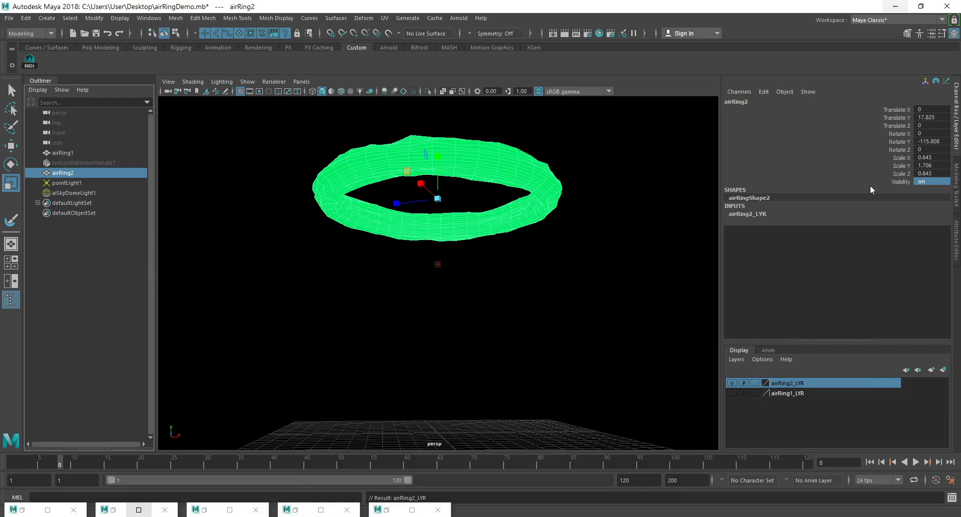